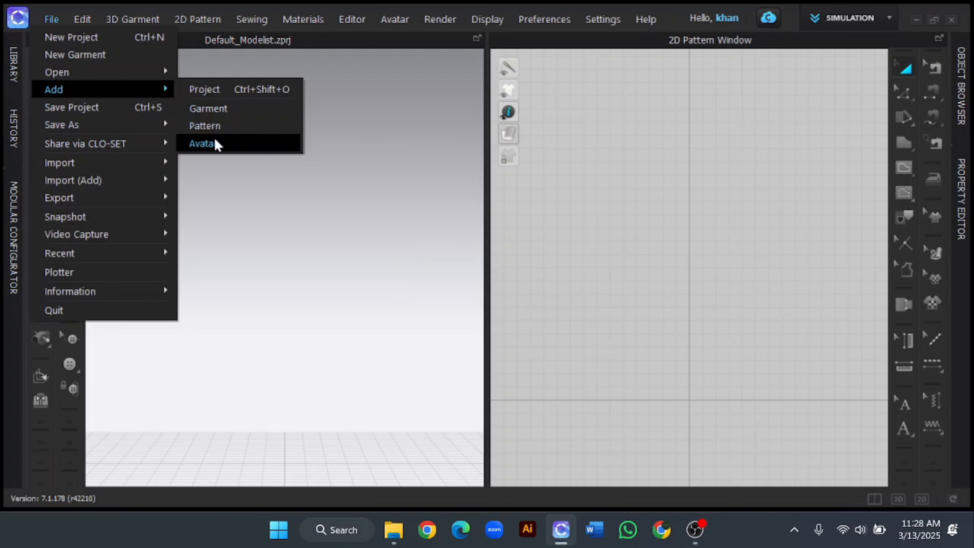
# Step: Add the male avatar file MV2_Thomas.avt to the project
pyautogui.click(215, 143)
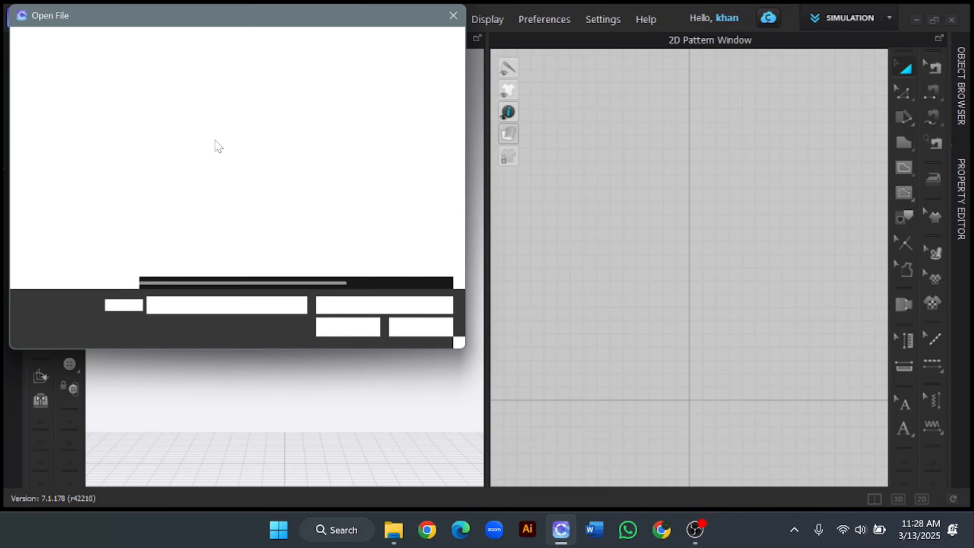
pyautogui.click(223, 256)
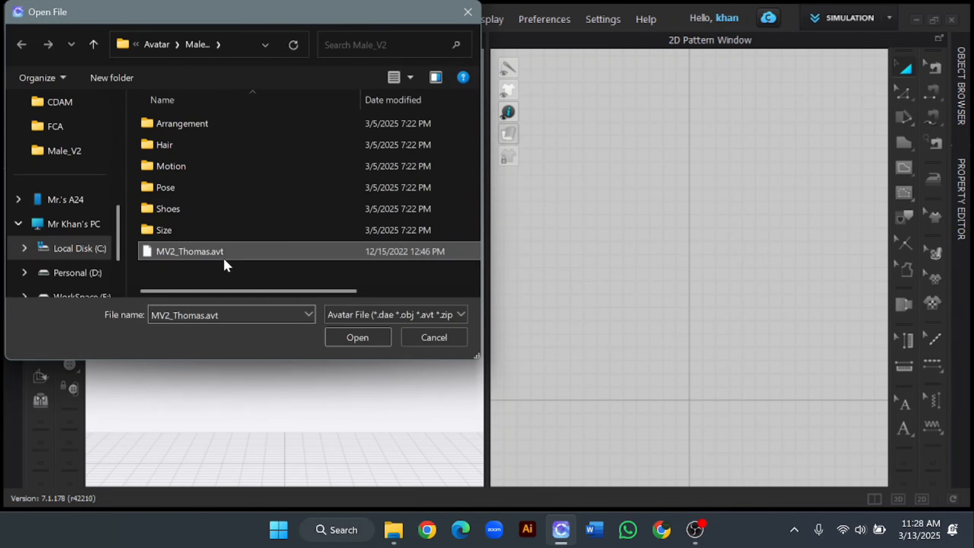
pyautogui.click(347, 336)
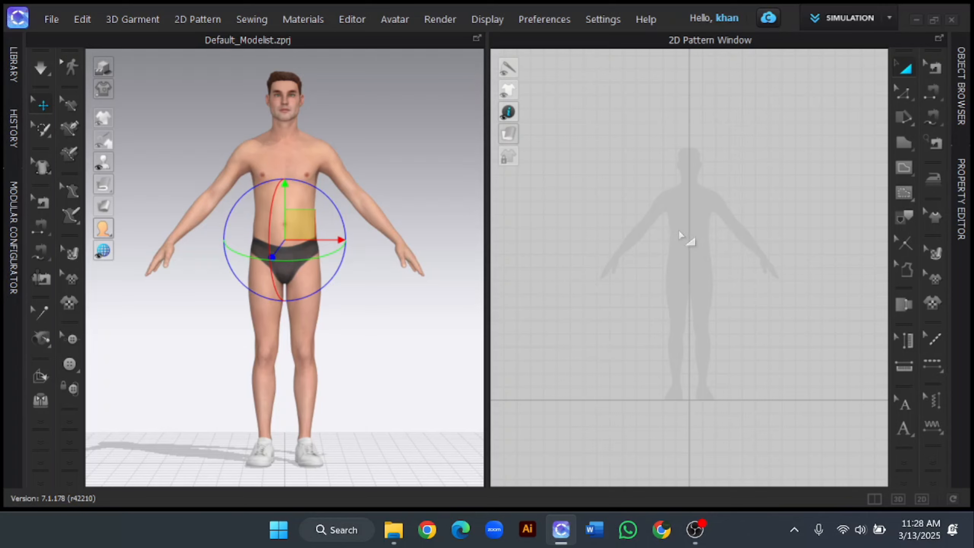
# Step: Examine the avatar in the 3D view from the front, both sides and the back
pyautogui.scroll(3, 680, 236)
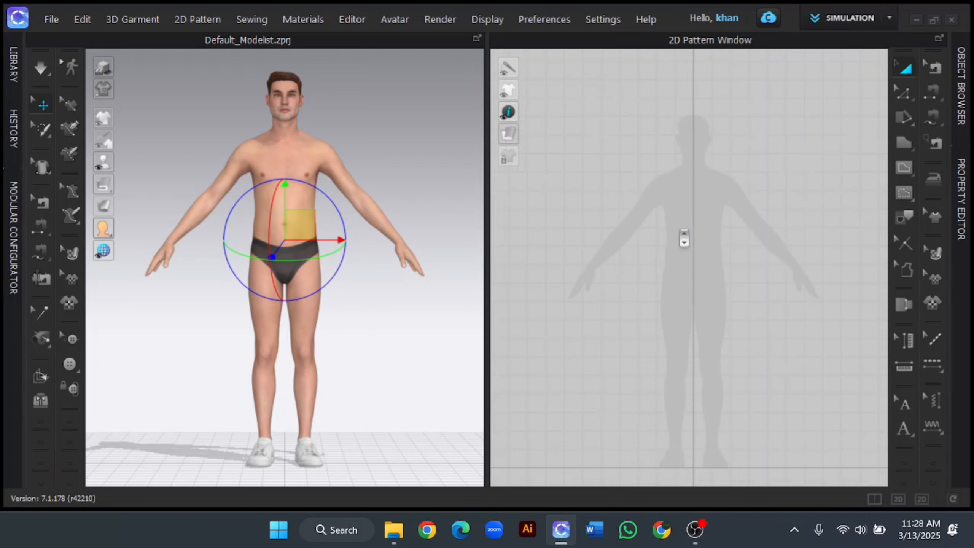
pyautogui.moveTo(674, 239)
pyautogui.mouseDown(button='right')
pyautogui.moveTo(663, 234)
pyautogui.moveTo(702, 218)
pyautogui.moveTo(679, 229)
pyautogui.mouseUp(button='right')
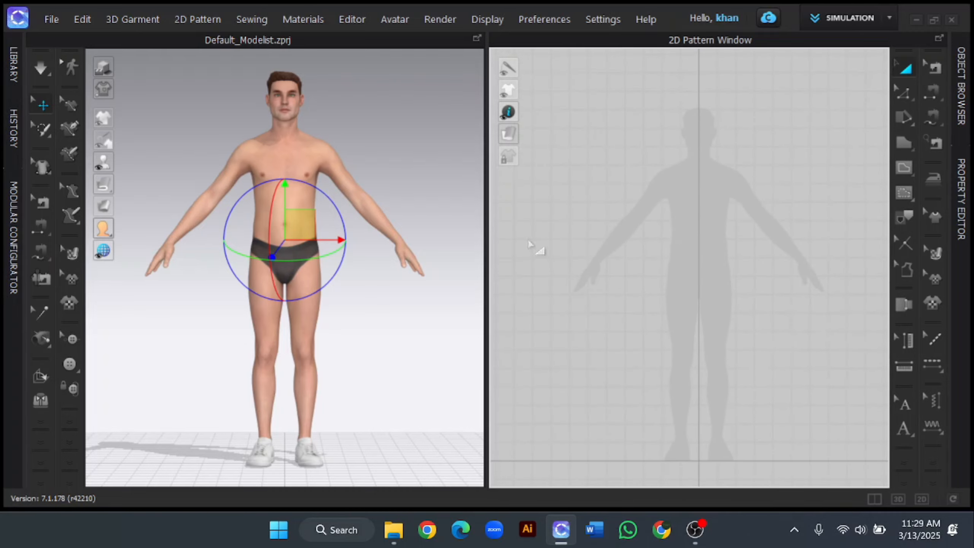
pyautogui.moveTo(353, 171); pyautogui.dragTo(365, 200, button='right')
pyautogui.scroll(-2, 365, 198)
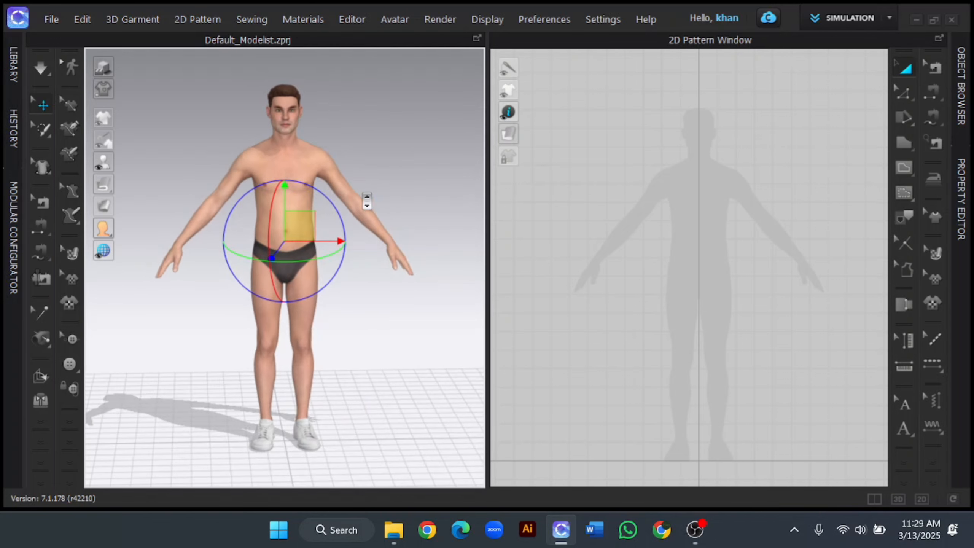
pyautogui.scroll(2, 366, 200)
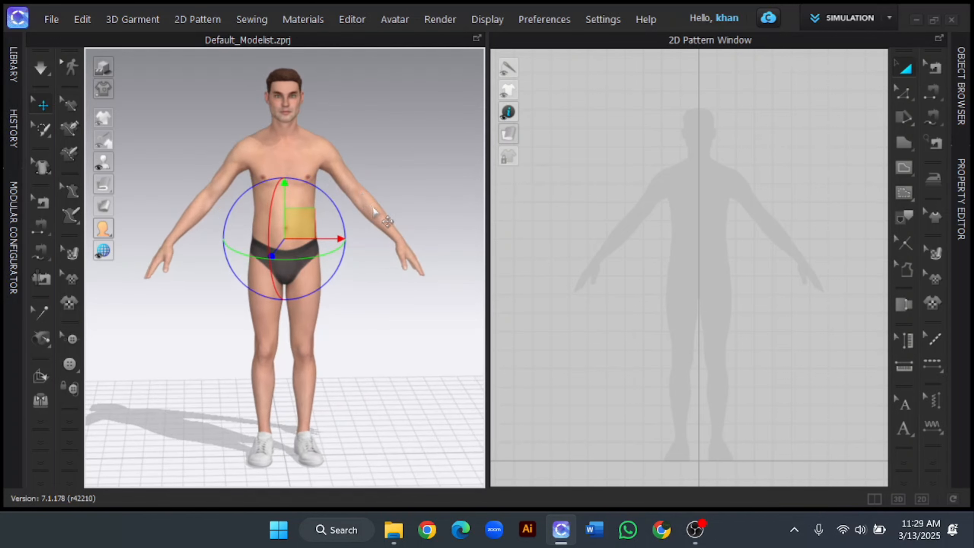
pyautogui.press('2')
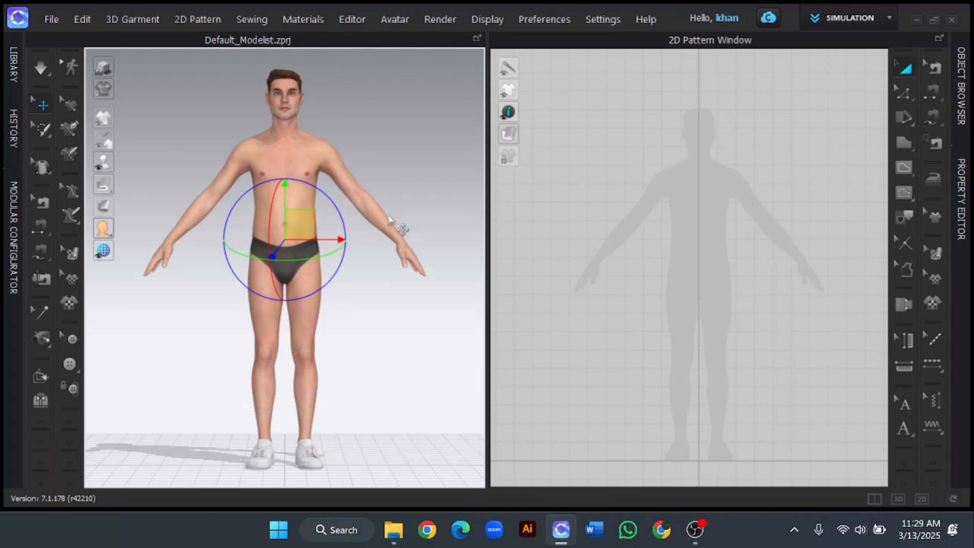
pyautogui.press('6')
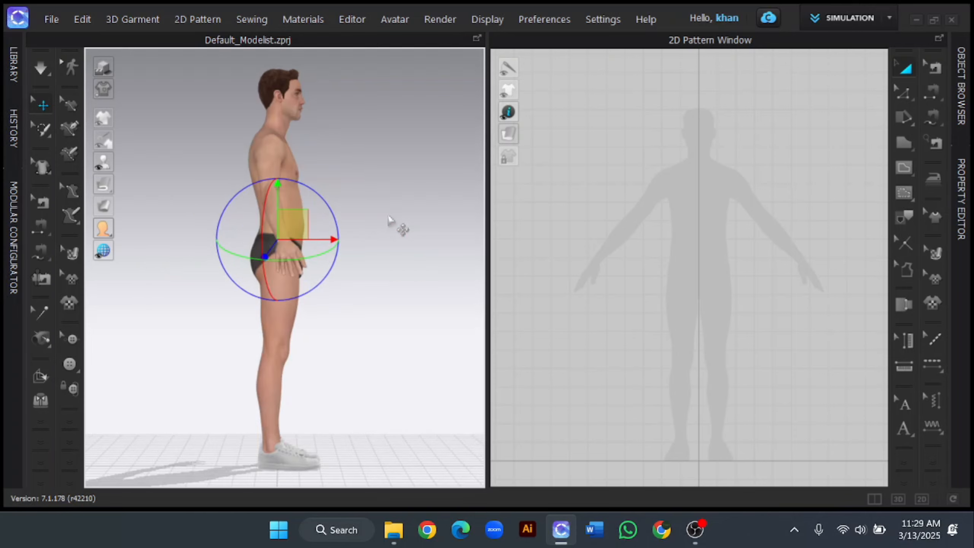
pyautogui.press('4')
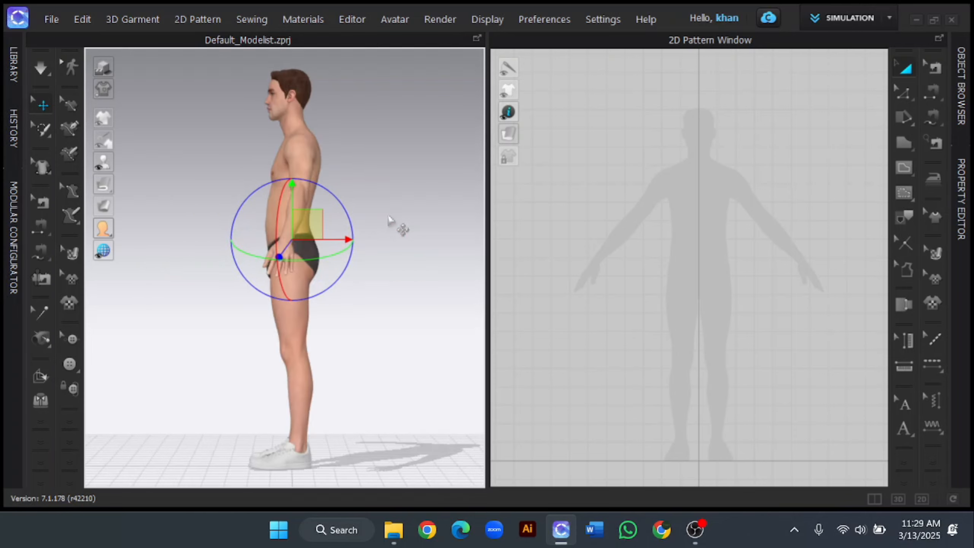
pyautogui.press('8')
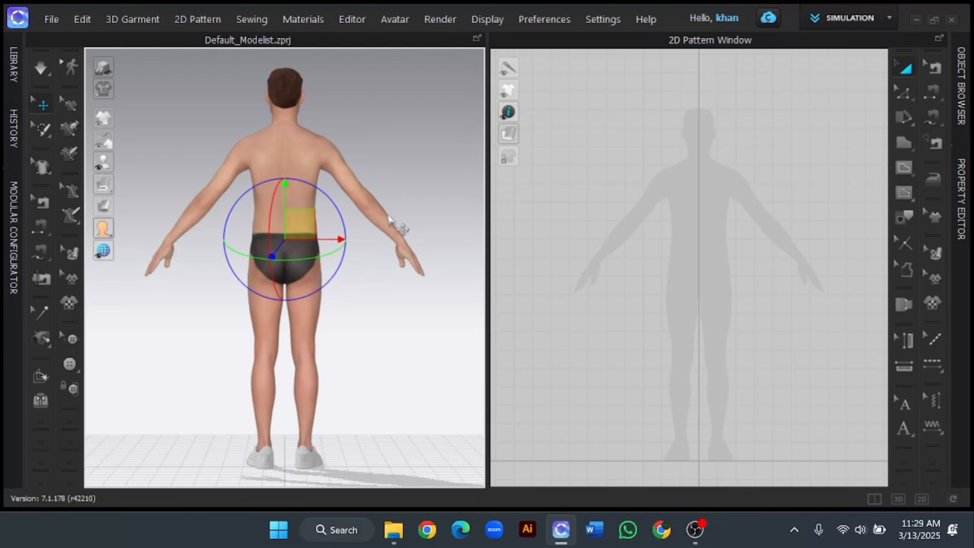
pyautogui.press('2')
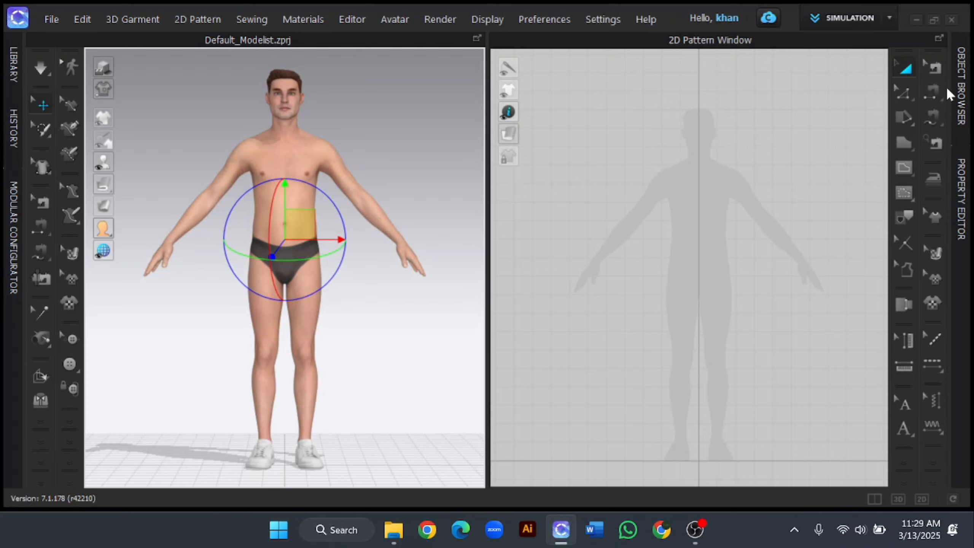
# Step: With the Polygon tool, draw a half bodice's curved neckline about 18.9 cm, shoulder about 8.1 cm and curved armhole about 25.5 cm, starting on the centre line
pyautogui.click(908, 72)
pyautogui.click(903, 142)
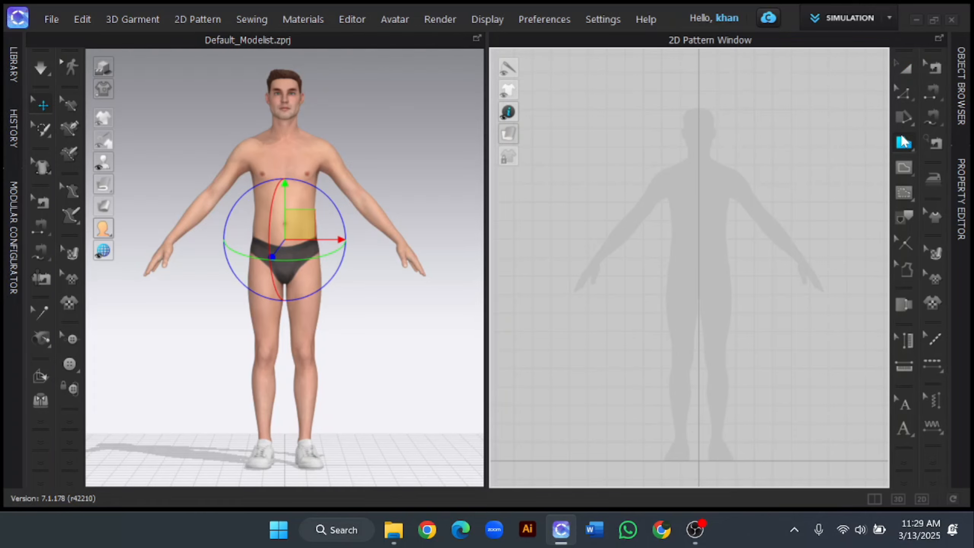
pyautogui.scroll(3, 759, 200)
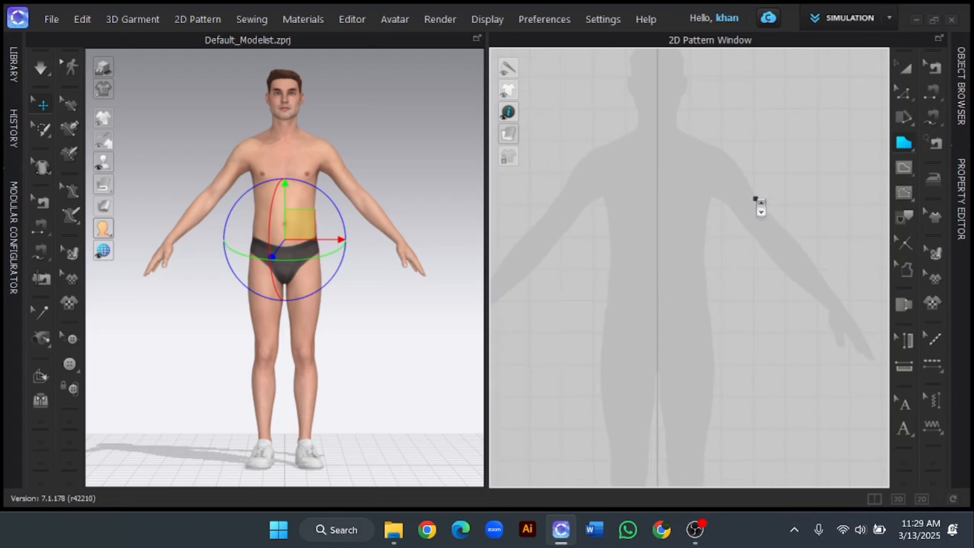
pyautogui.click(657, 151)
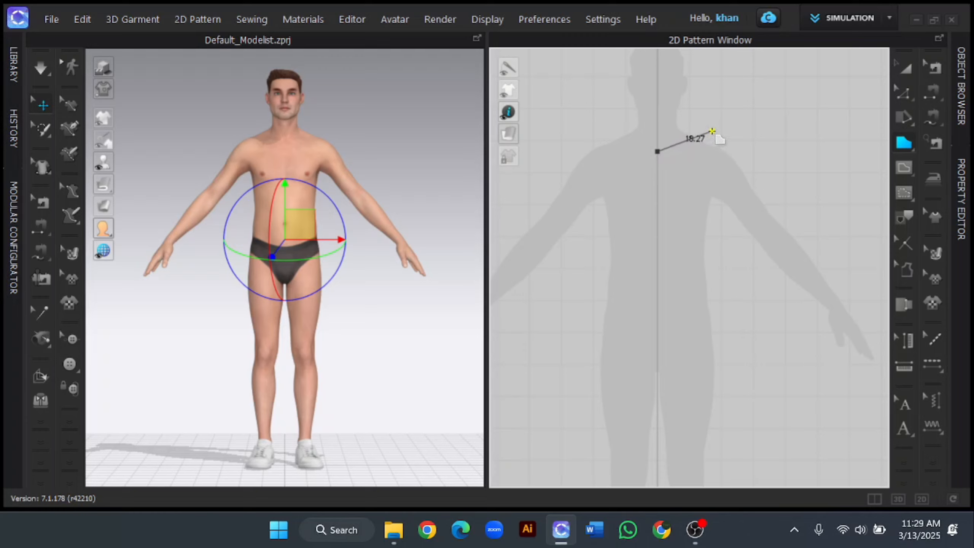
pyautogui.moveTo(712, 131); pyautogui.dragTo(740, 104)
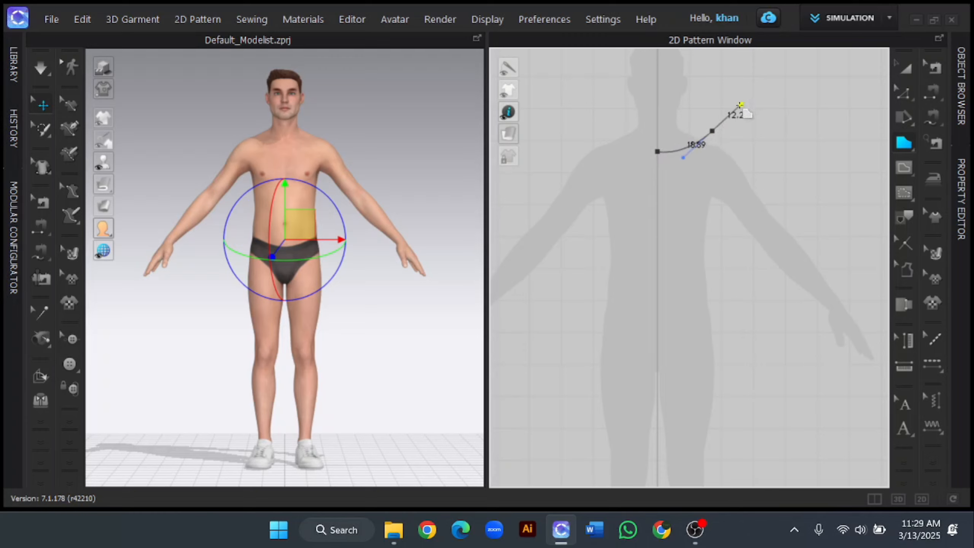
pyautogui.click(736, 143)
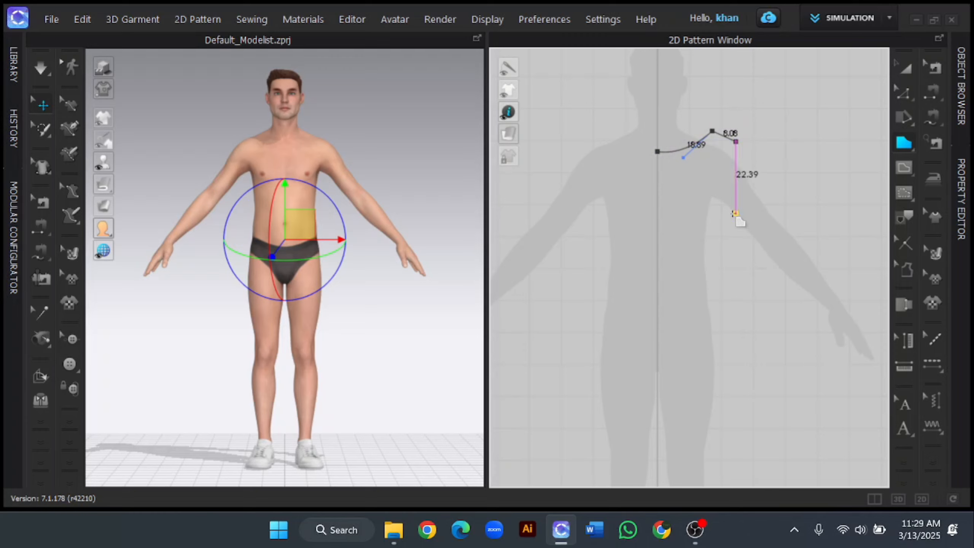
pyautogui.moveTo(735, 221); pyautogui.dragTo(757, 259)
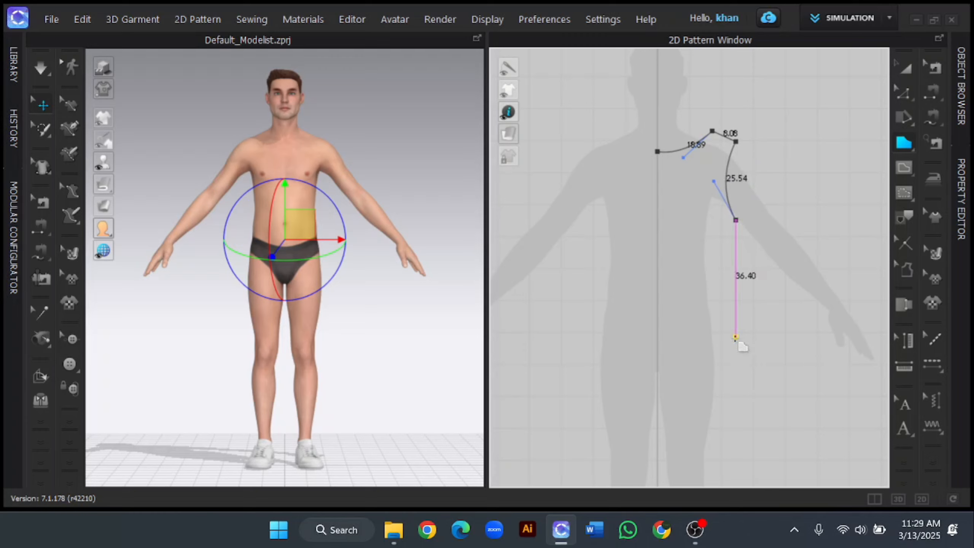
# Step: Close the half bodice outline with a side seam about 44.7 cm, a hem about 24 cm and a centre edge about 66 cm
pyautogui.click(736, 363)
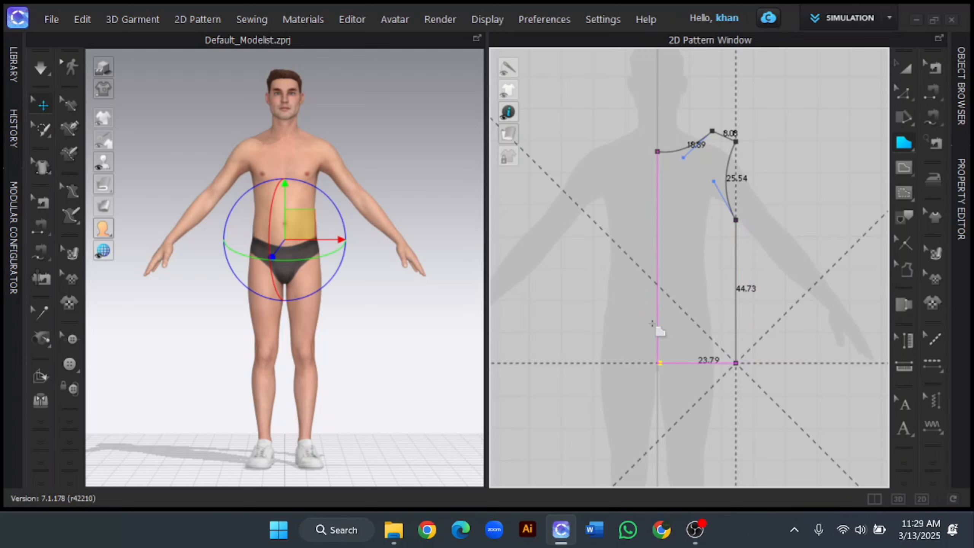
pyautogui.click(659, 363)
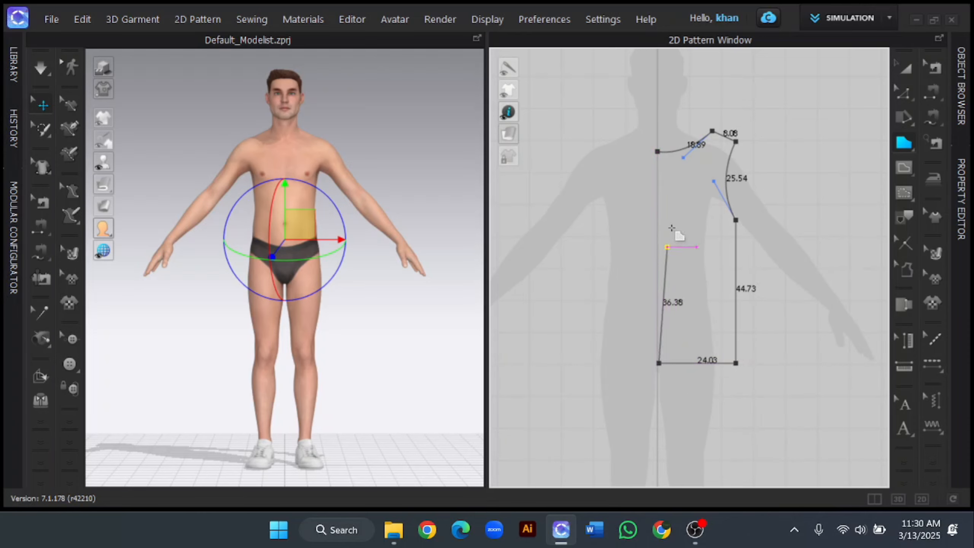
pyautogui.click(658, 153)
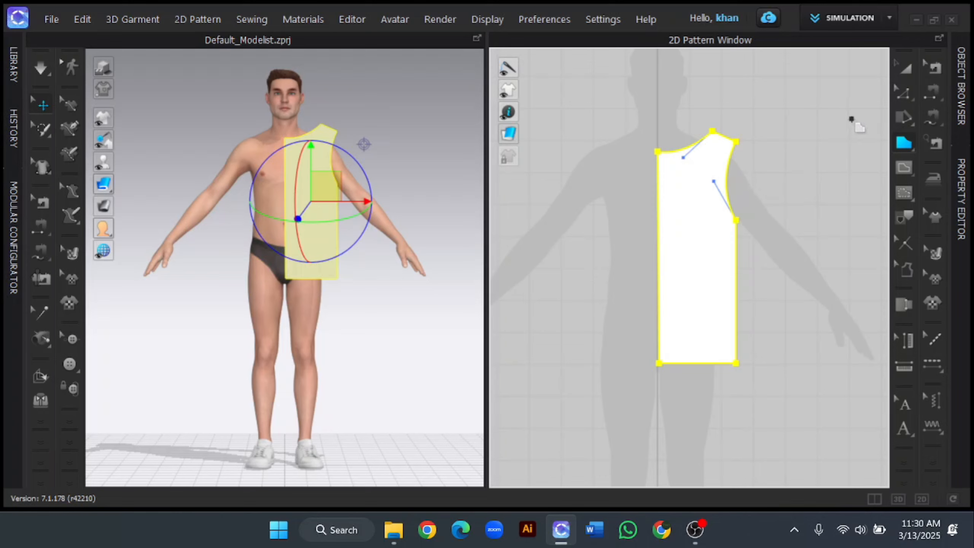
# Step: Unfold the half bodice along its centre edge using Unfold Symmetric Editing (with Sewing)
pyautogui.click(904, 68)
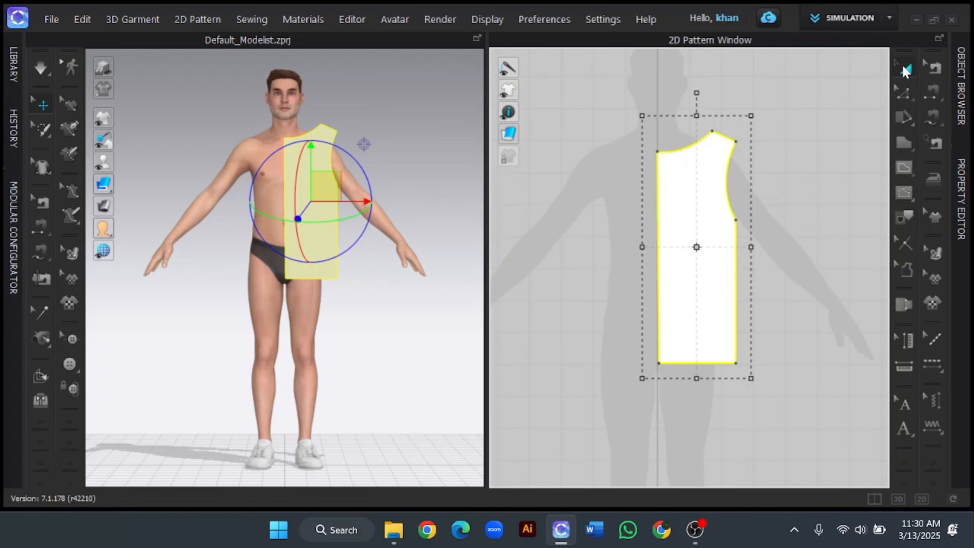
pyautogui.click(794, 228)
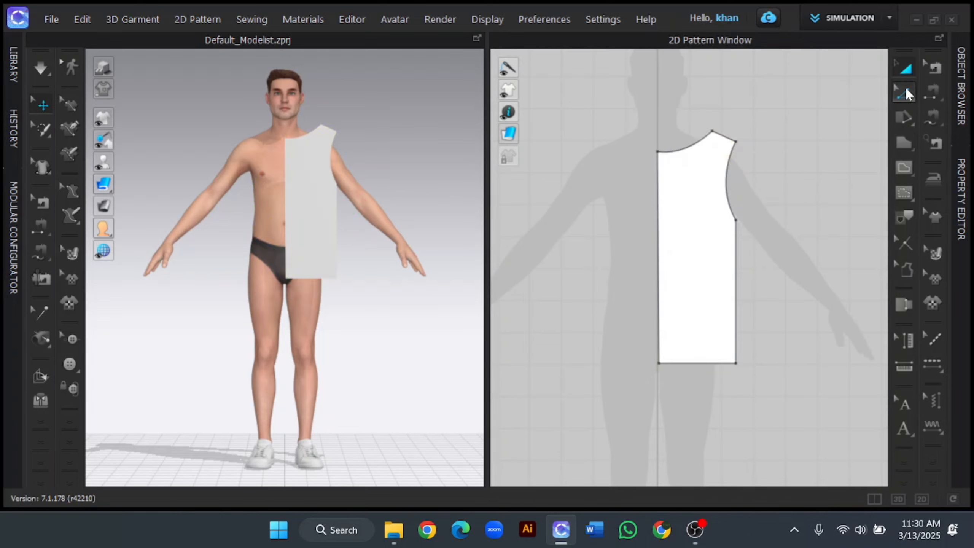
pyautogui.click(905, 86)
pyautogui.click(845, 97)
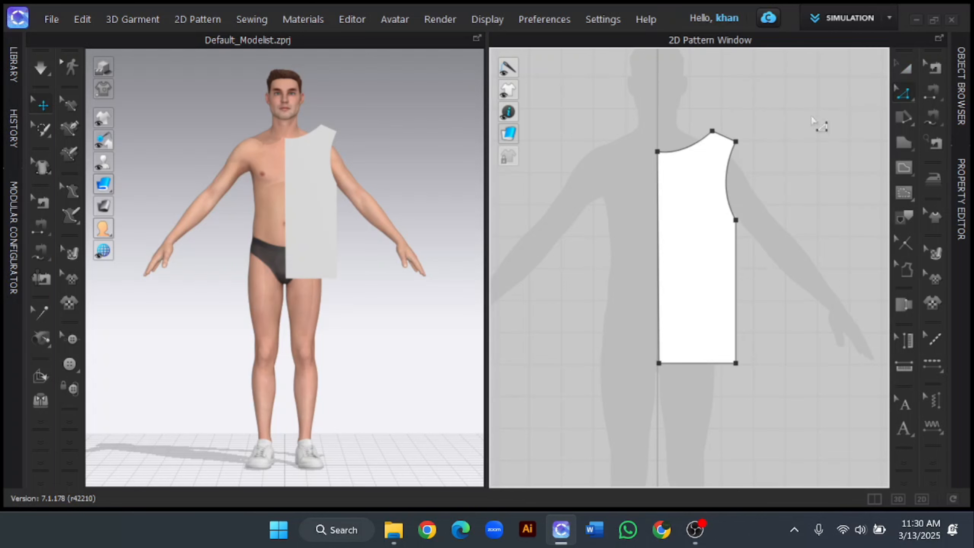
pyautogui.click(658, 249)
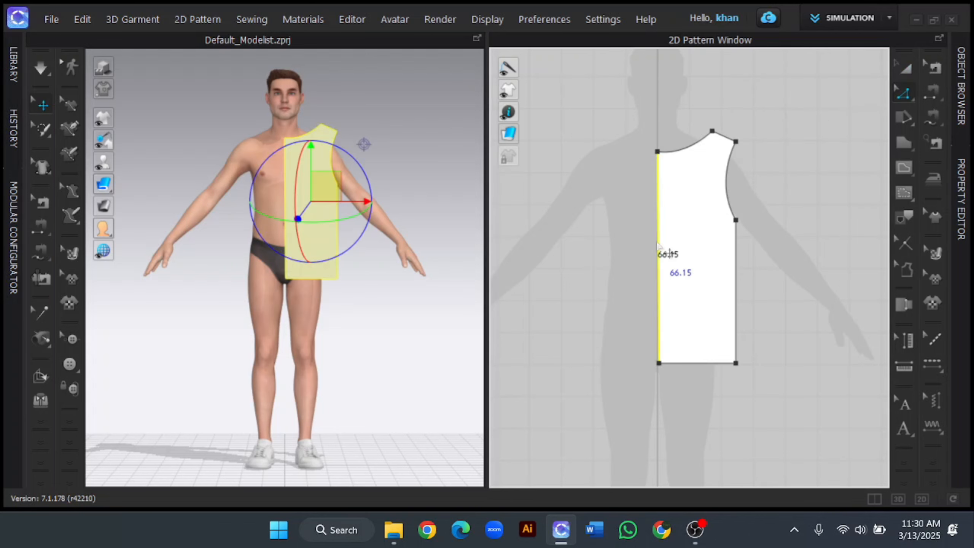
pyautogui.rightClick(657, 242)
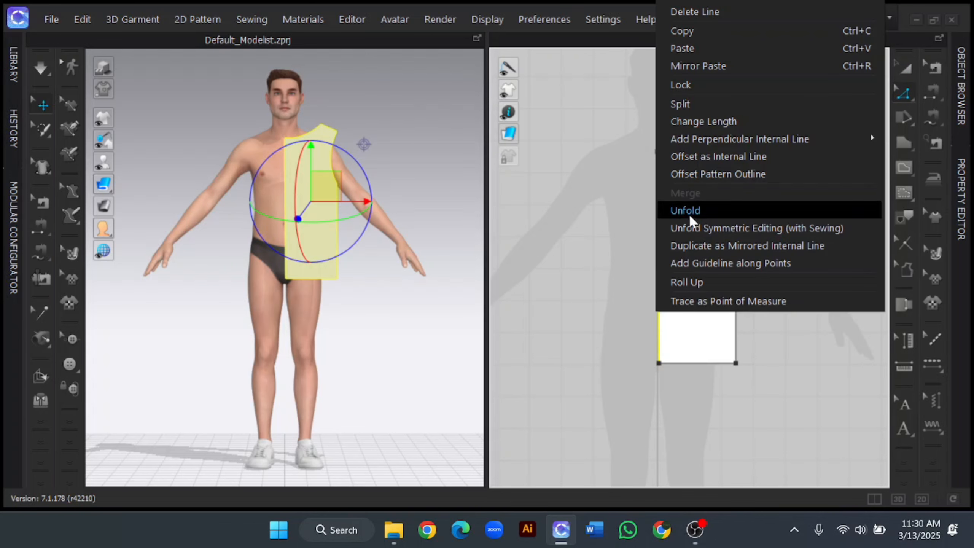
pyautogui.click(705, 229)
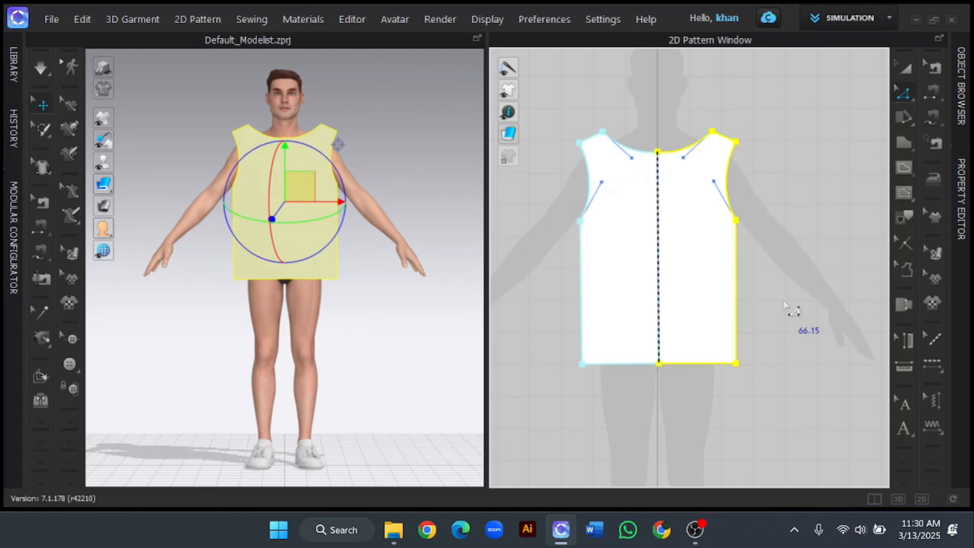
# Step: Inspect the neckline and side seam edges of the unfolded bodice together with their mirrored counterparts
pyautogui.click(904, 71)
pyautogui.click(902, 93)
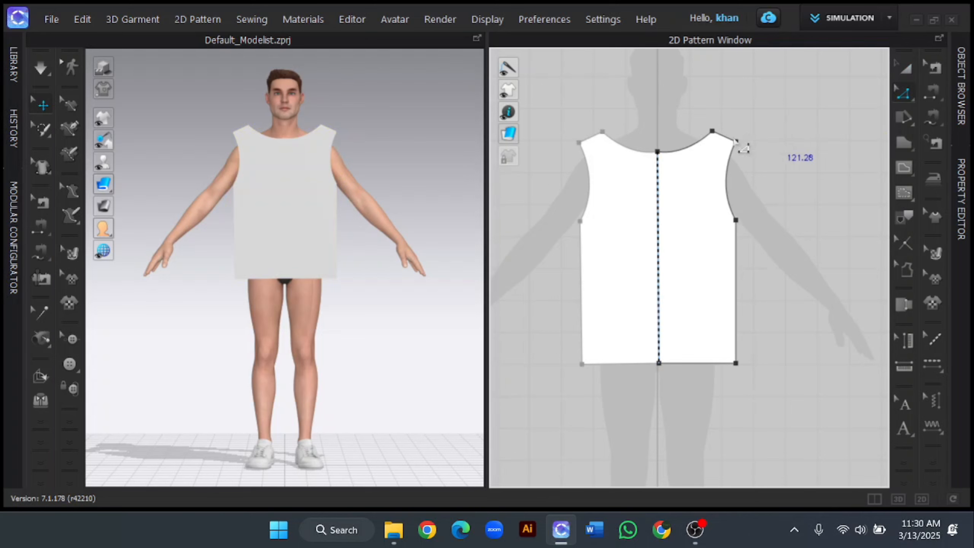
pyautogui.click(710, 153)
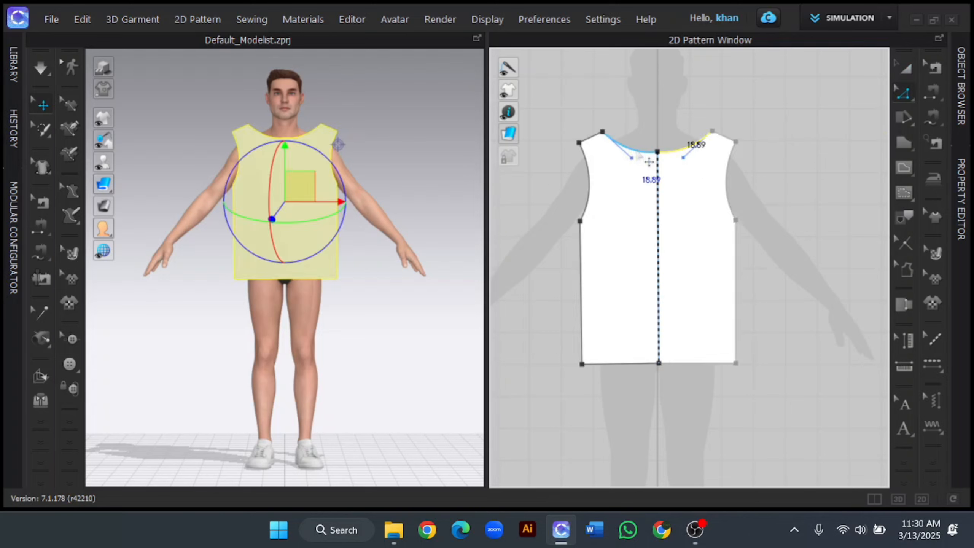
pyautogui.click(742, 269)
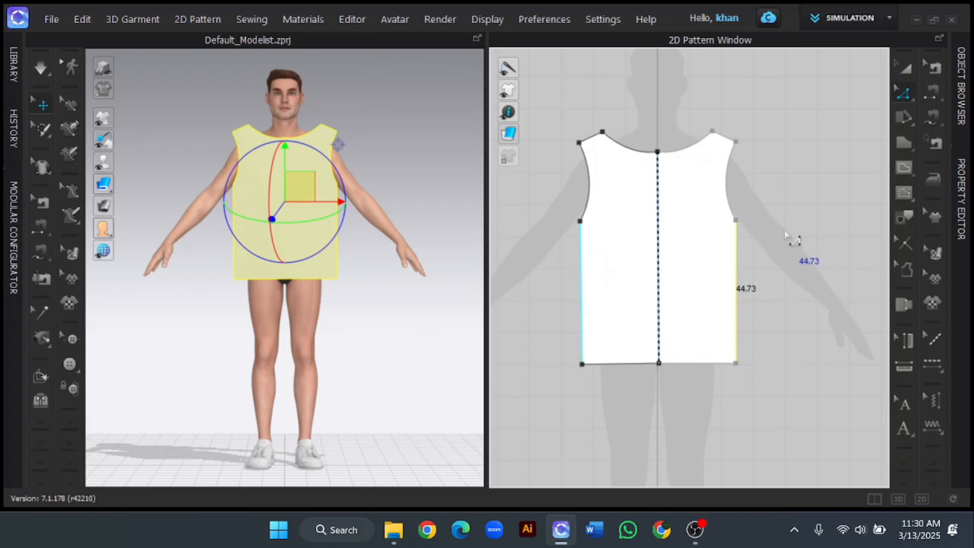
pyautogui.click(802, 122)
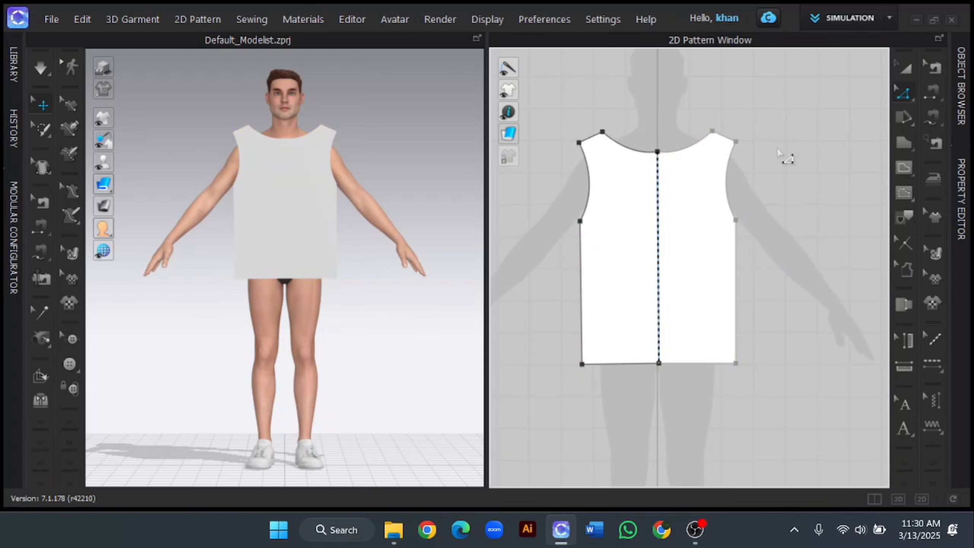
# Step: Copy the whole bodice piece and paste the duplicate level beside the original, about 62.6 cm away
pyautogui.scroll(-2, 778, 157)
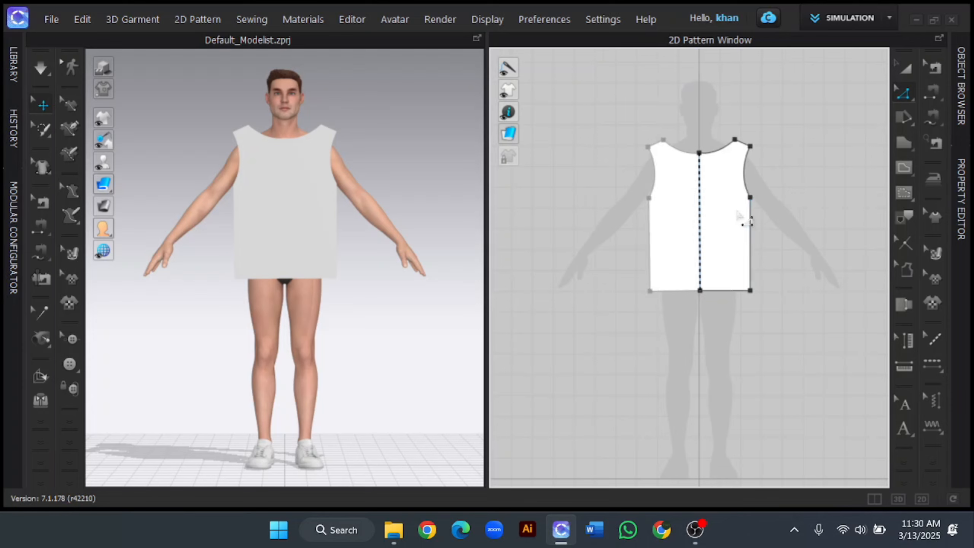
pyautogui.press('a')
pyautogui.click(700, 224)
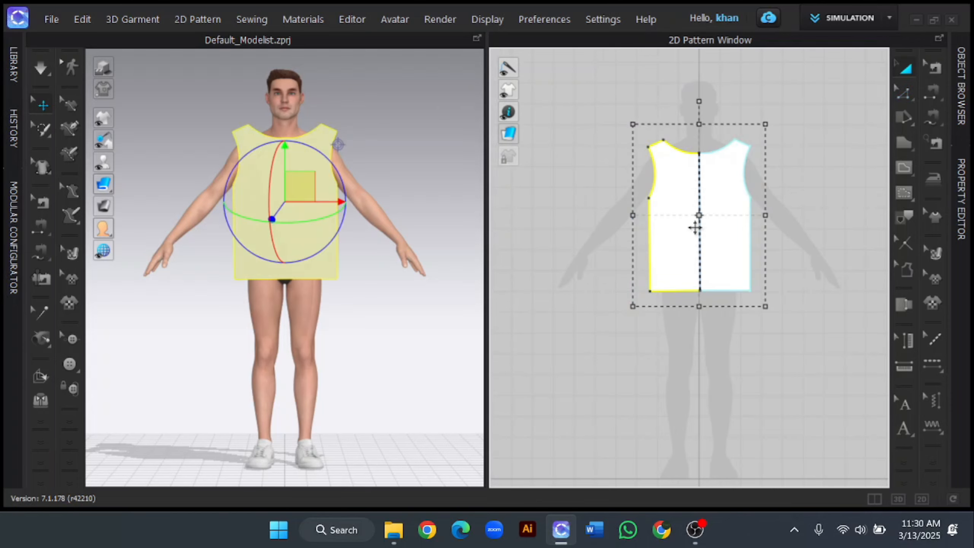
pyautogui.hotkey('ctrl', 'c')
pyautogui.hotkey('ctrl', 'v')
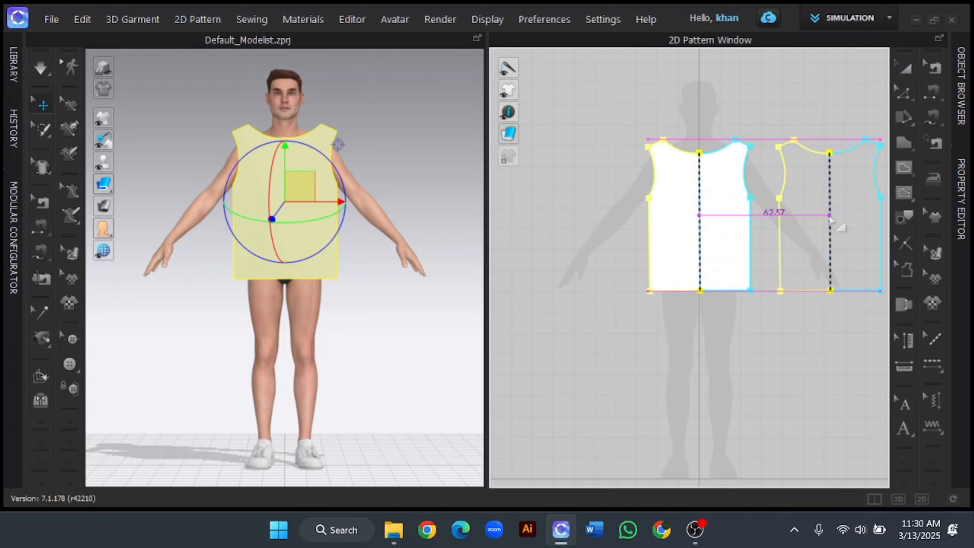
pyautogui.click(830, 220)
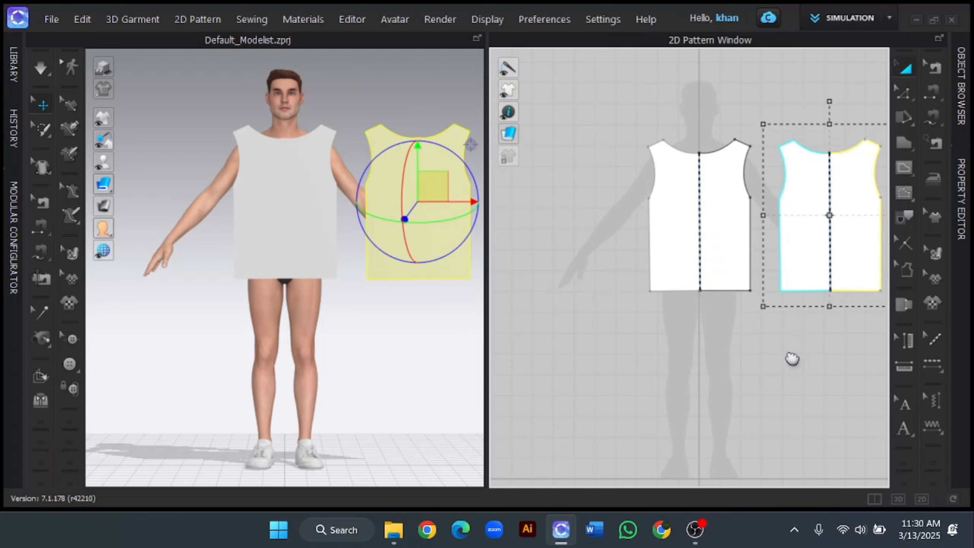
# Step: Raise the centre neckline point of the duplicated bodice piece slightly with Edit Pattern to make a shallower back neckline
pyautogui.moveTo(792, 359); pyautogui.dragTo(717, 358, button='middle')
pyautogui.click(713, 357)
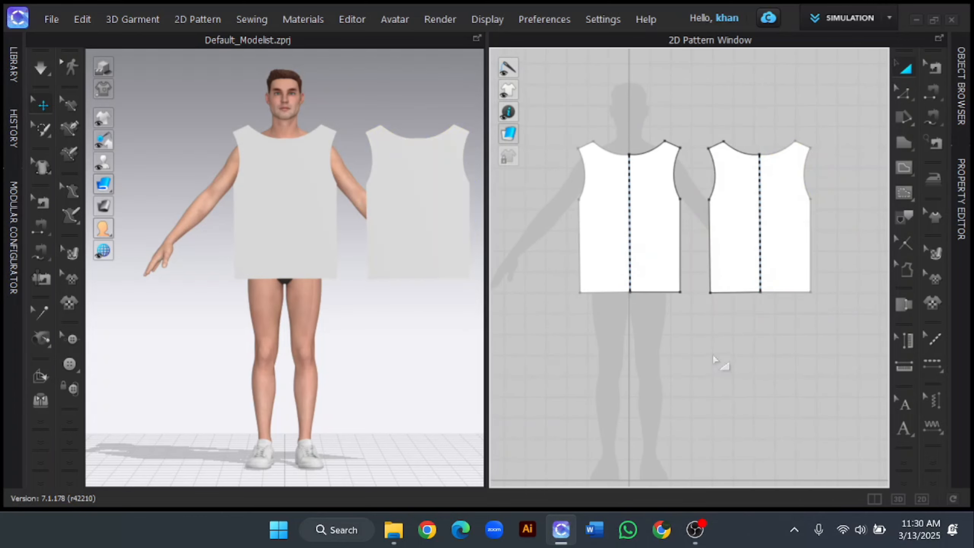
pyautogui.scroll(5, 806, 147)
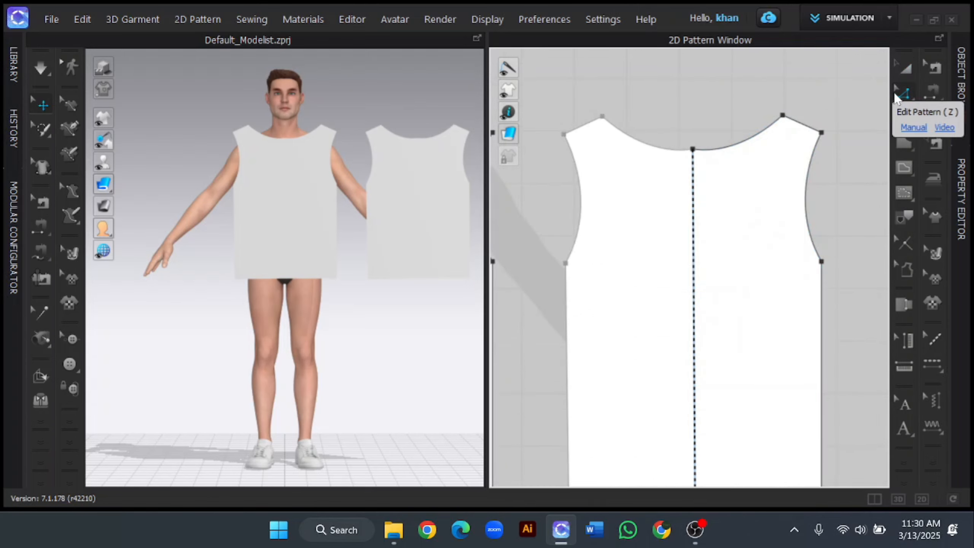
pyautogui.click(897, 95)
pyautogui.click(693, 149)
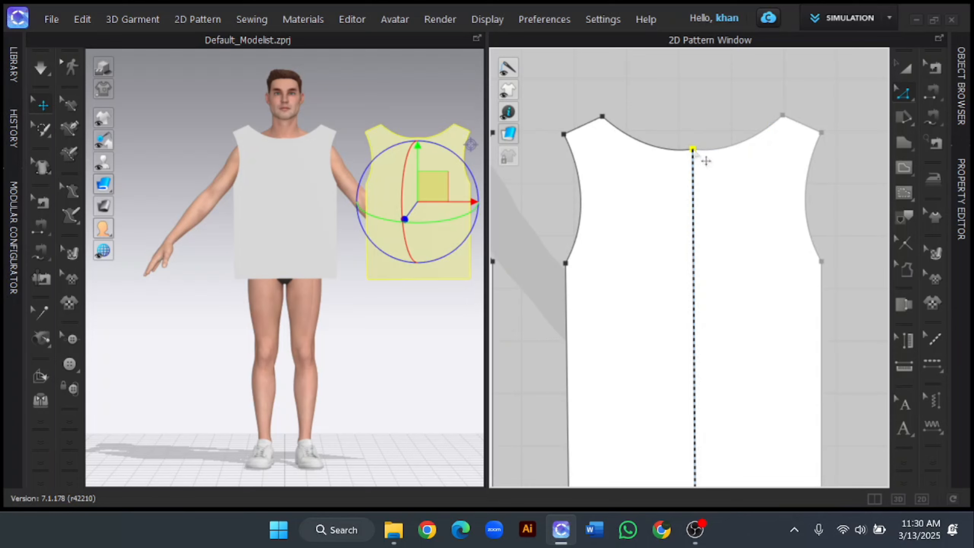
pyautogui.press('Up')
pyautogui.press('Up')
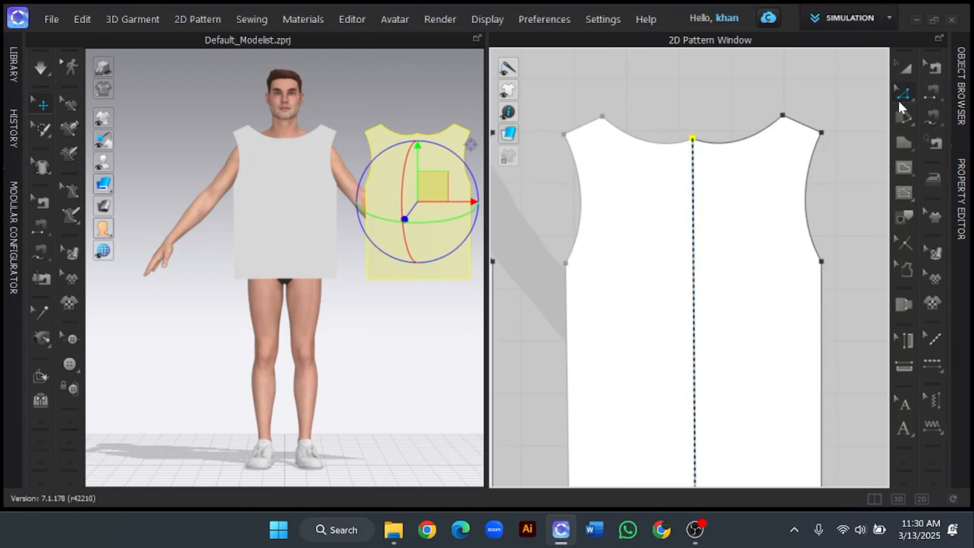
# Step: Flatten the back bodice's neckline with Edit Curvature so each half measures about 18.3 cm
pyautogui.click(906, 89)
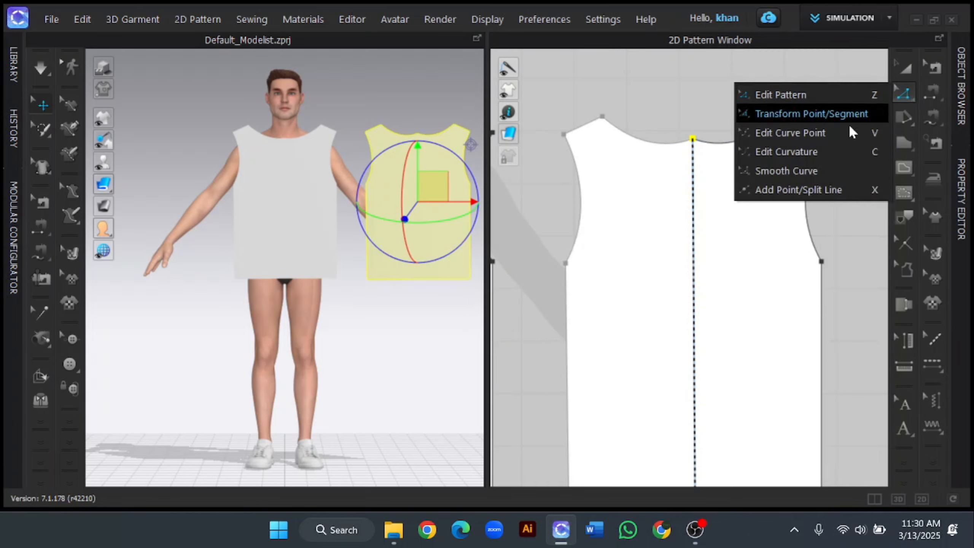
pyautogui.click(825, 155)
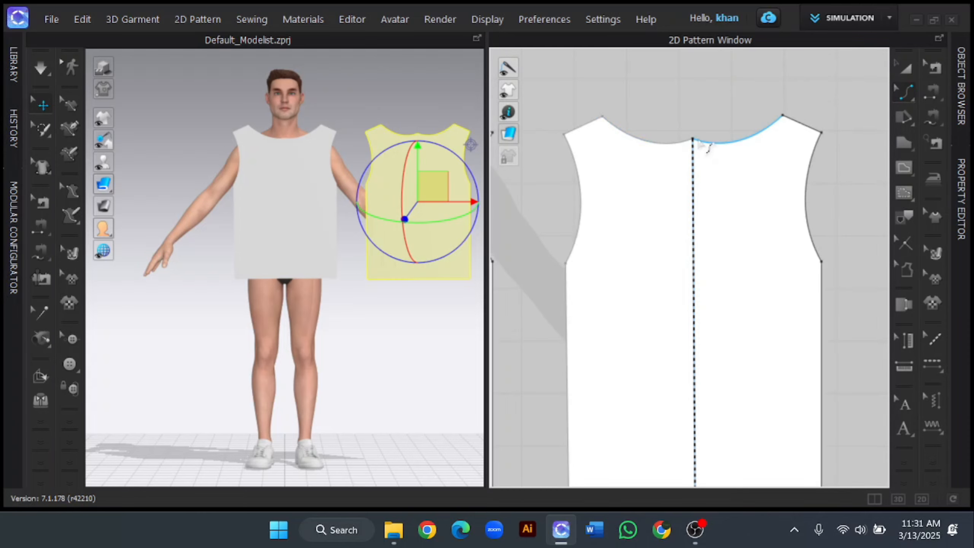
pyautogui.click(732, 142)
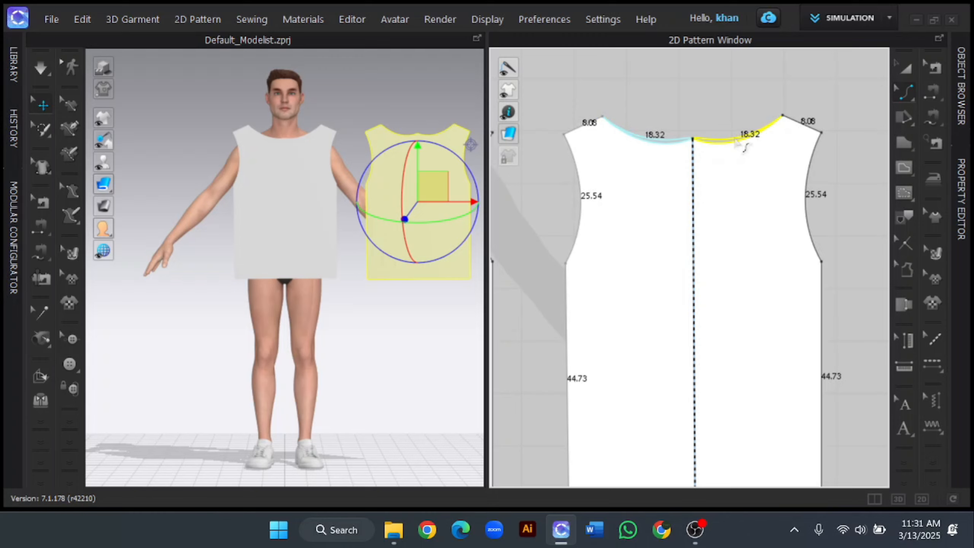
pyautogui.moveTo(737, 143); pyautogui.dragTo(755, 142)
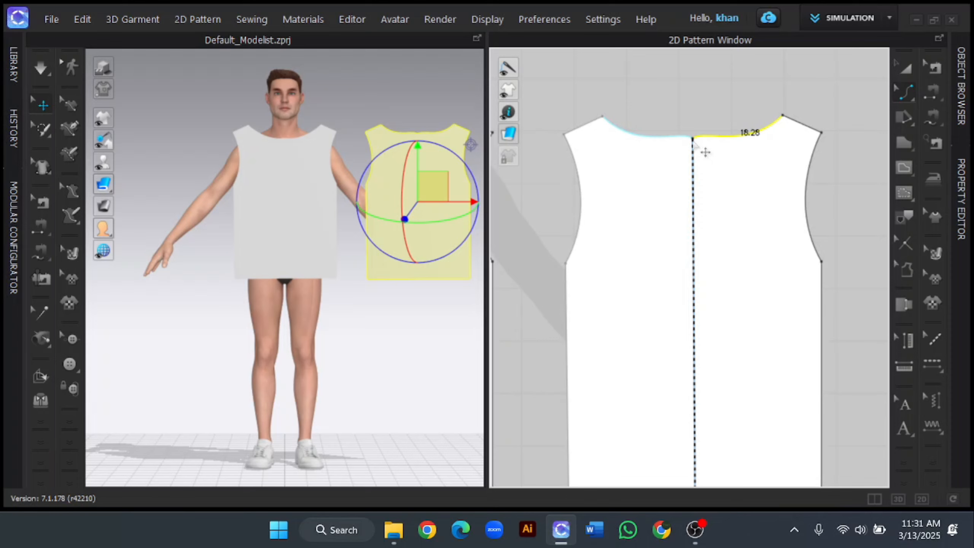
# Step: Smooth the back neckline with Edit Curve Point, adjusting its centre point and curve handles to about 17.8 cm per half
pyautogui.click(905, 93)
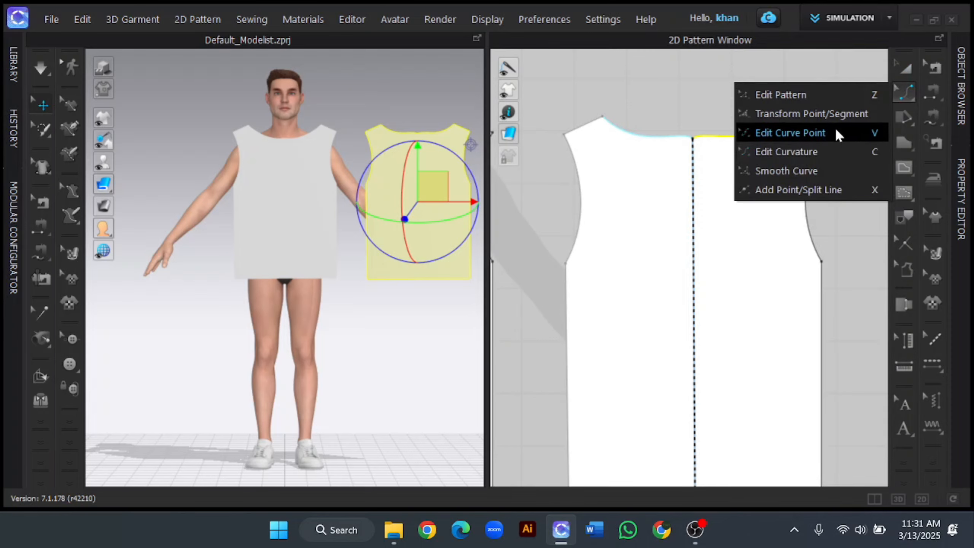
pyautogui.click(789, 132)
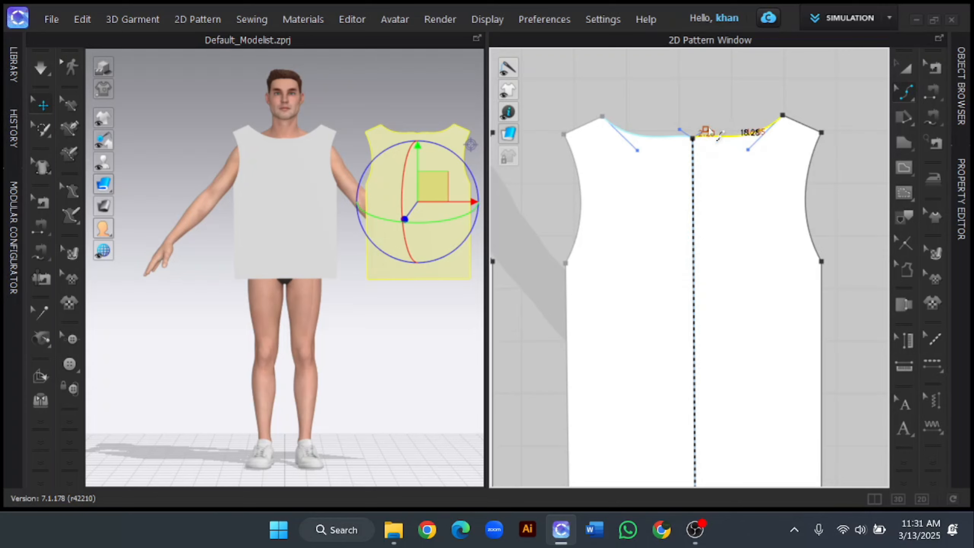
pyautogui.click(707, 131)
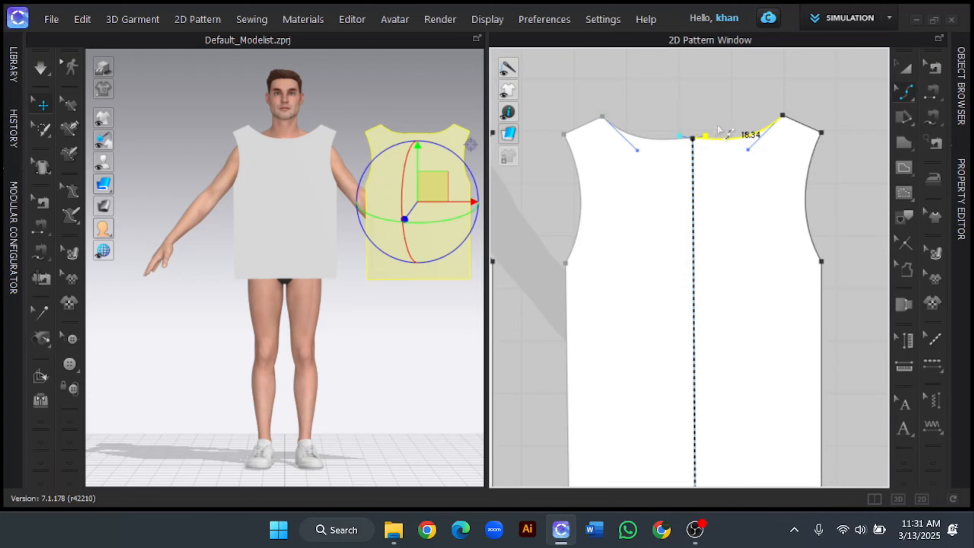
pyautogui.moveTo(637, 150); pyautogui.dragTo(647, 139)
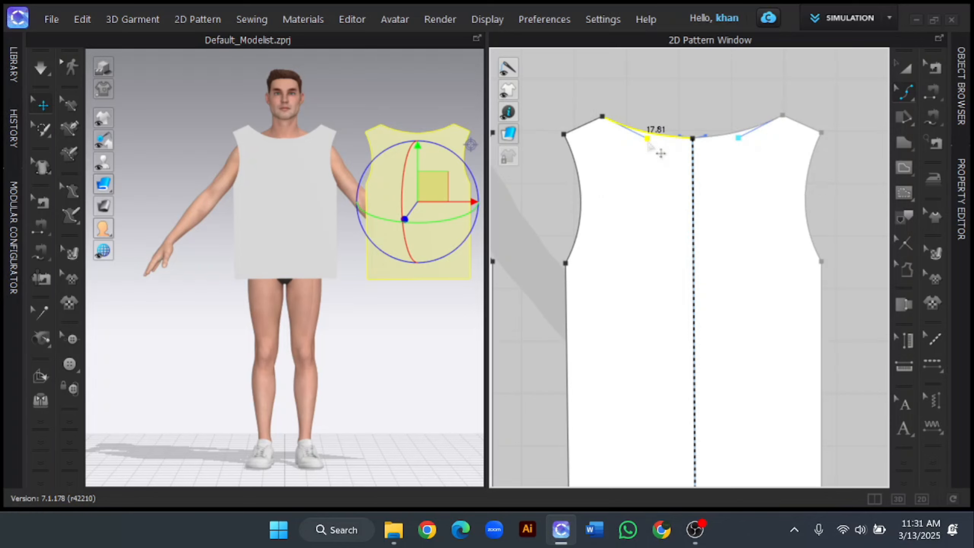
pyautogui.click(669, 106)
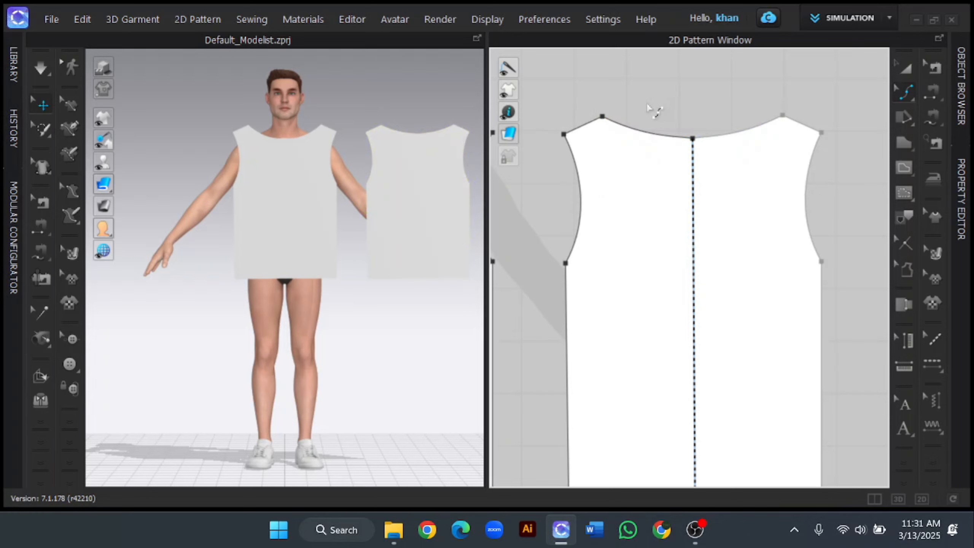
# Step: Lower the centre neckline point of the original front bodice piece slightly using Edit Curve Point
pyautogui.scroll(-3, 692, 148)
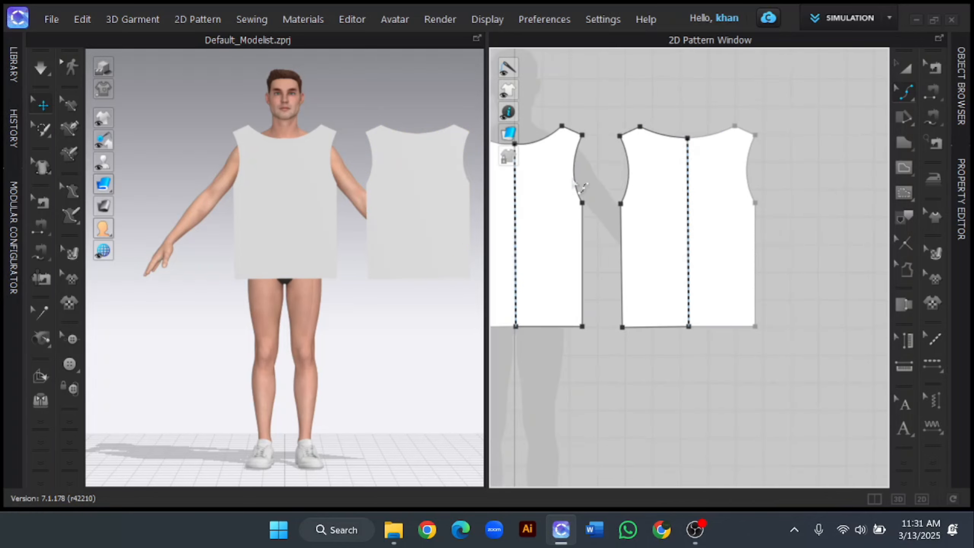
pyautogui.moveTo(632, 187); pyautogui.dragTo(737, 199, button='middle')
pyautogui.scroll(5, 620, 171)
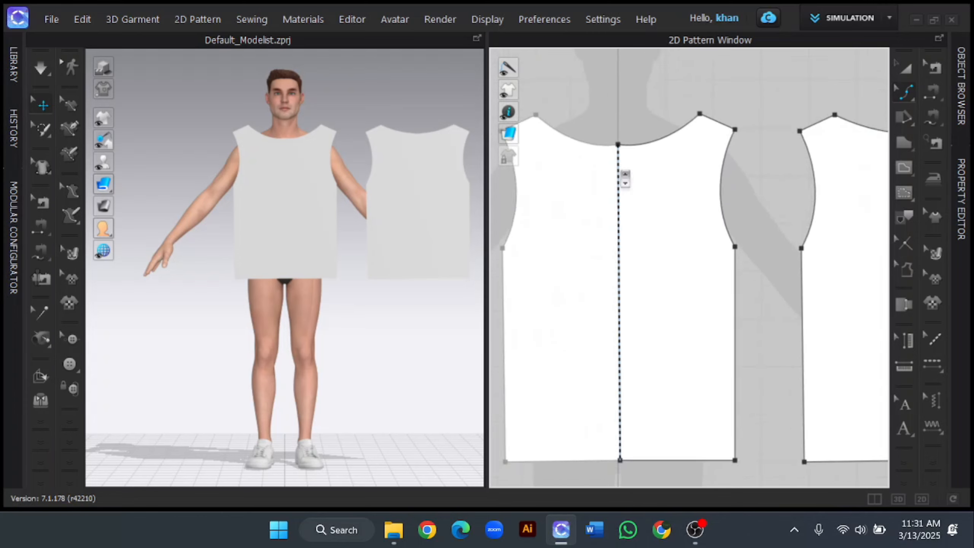
pyautogui.click(620, 115)
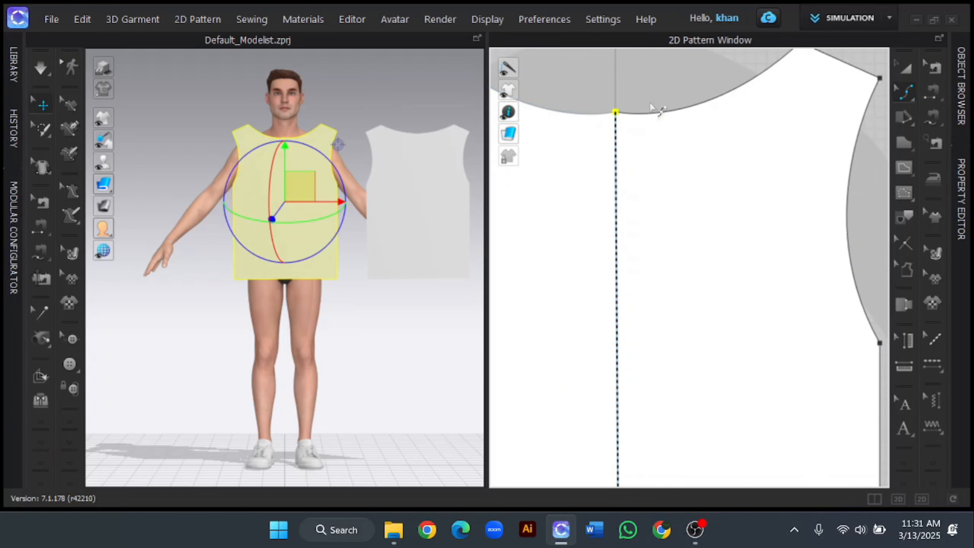
pyautogui.scroll(-2, 652, 111)
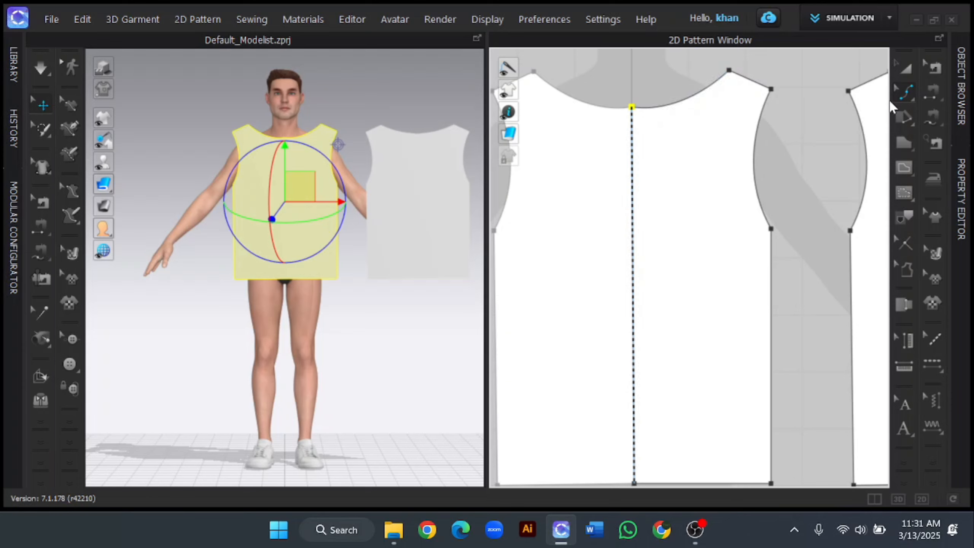
pyautogui.click(906, 89)
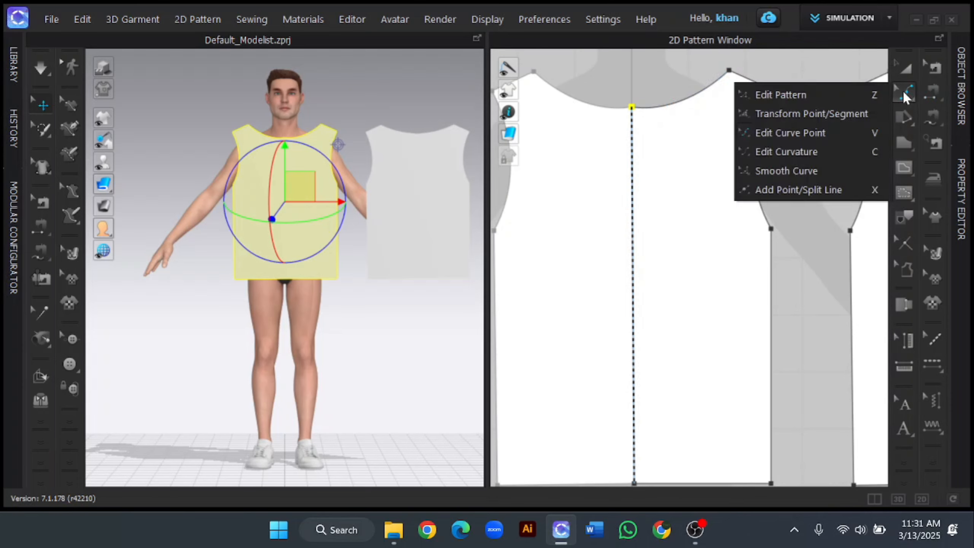
pyautogui.click(799, 129)
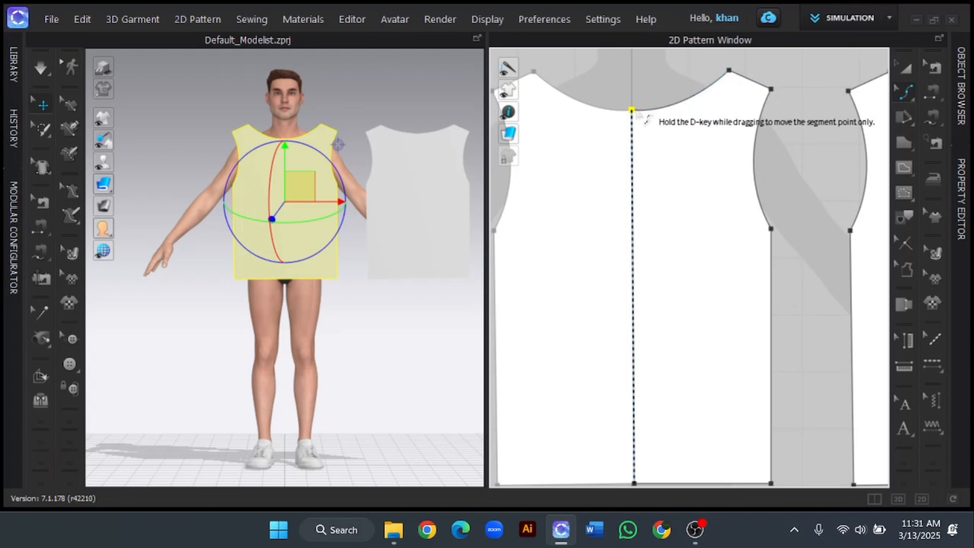
# Step: Reshape the front bodice's neckline by adjusting the curve handle between the centre neck and the shoulder point
pyautogui.click(730, 71)
pyautogui.click(677, 118)
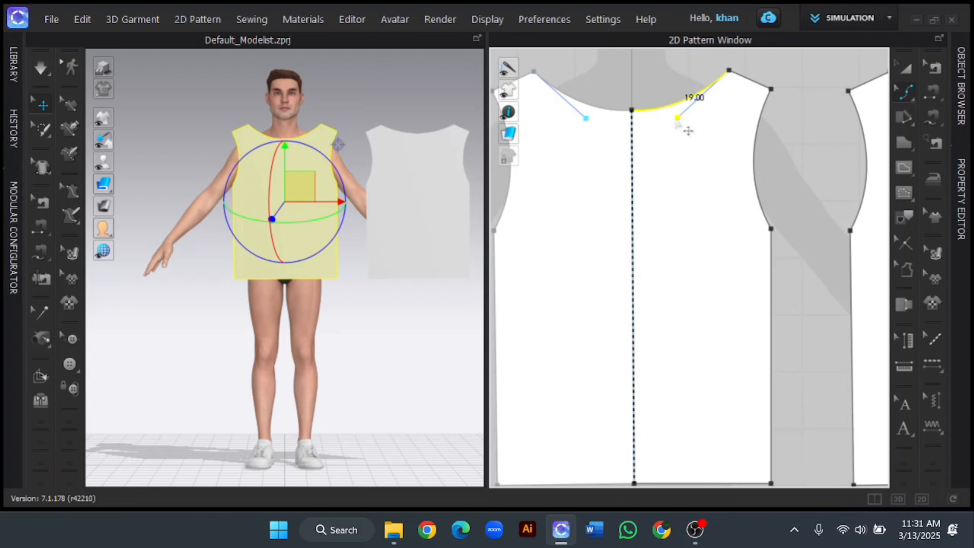
pyautogui.moveTo(675, 119); pyautogui.dragTo(674, 119)
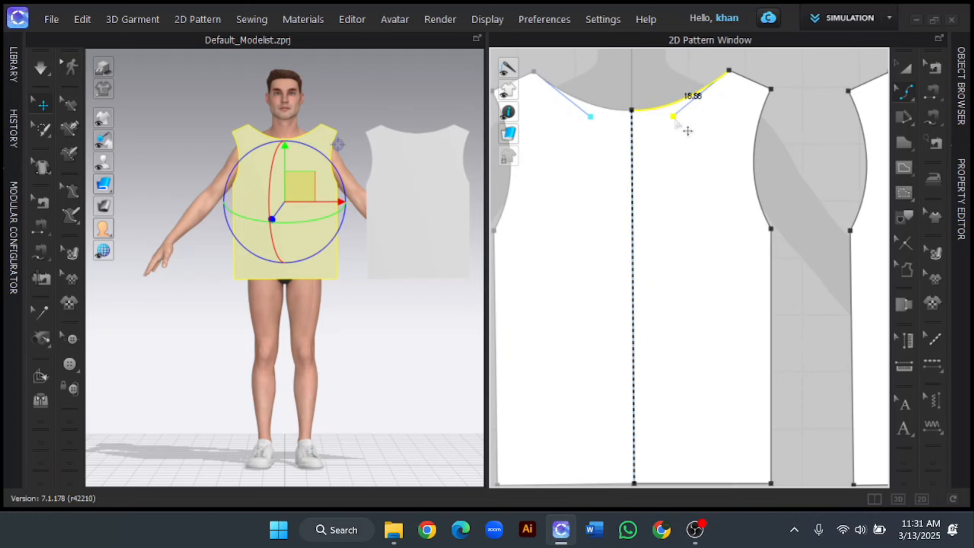
pyautogui.click(791, 165)
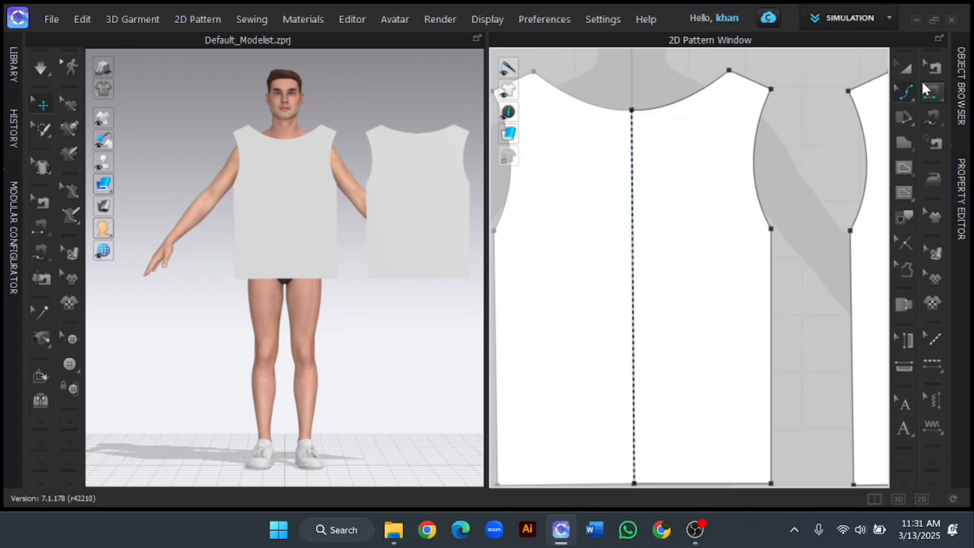
# Step: Raise the back bodice's shoulder and neckline points together by a small amount with Edit Pattern
pyautogui.click(905, 68)
pyautogui.scroll(-3, 752, 222)
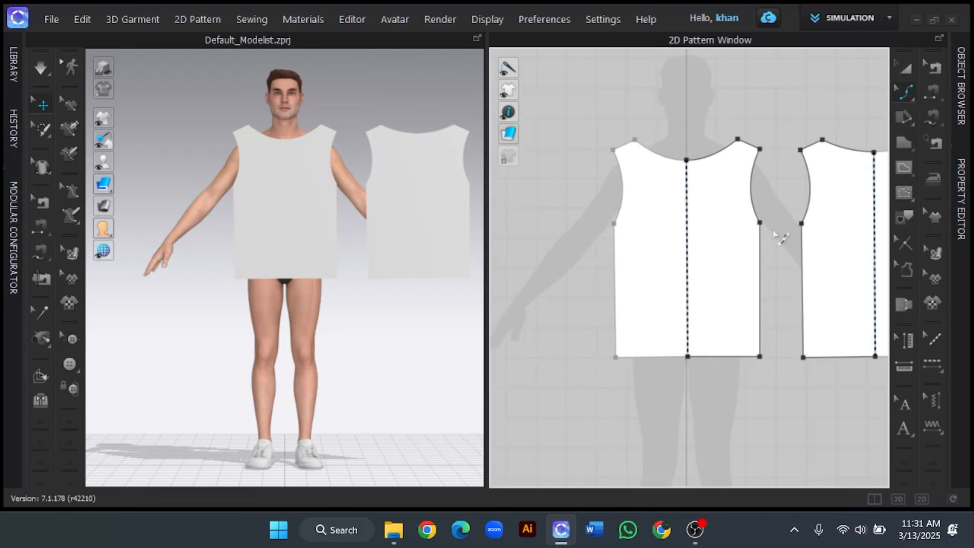
pyautogui.moveTo(775, 239); pyautogui.dragTo(674, 240, button='middle')
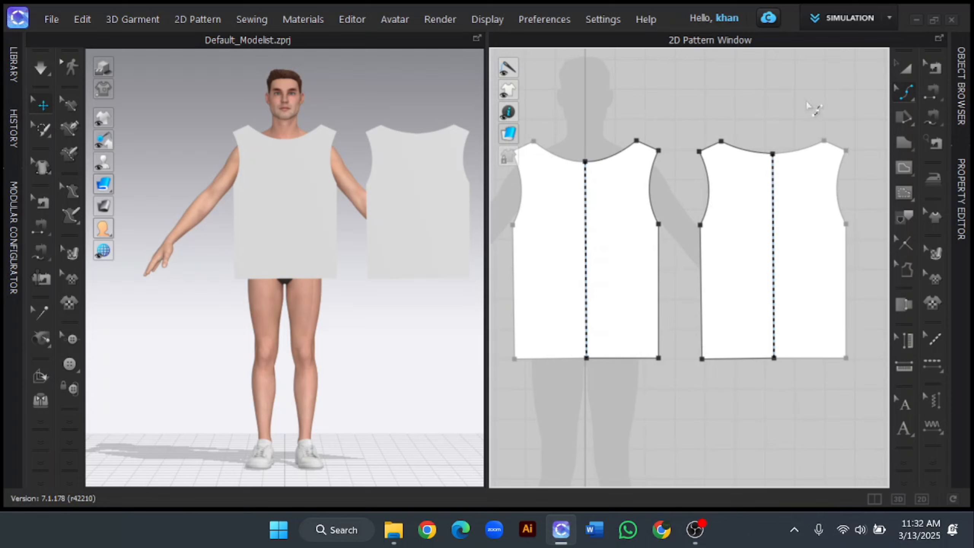
pyautogui.moveTo(902, 90); pyautogui.dragTo(856, 98)
pyautogui.moveTo(676, 124); pyautogui.dragTo(868, 175)
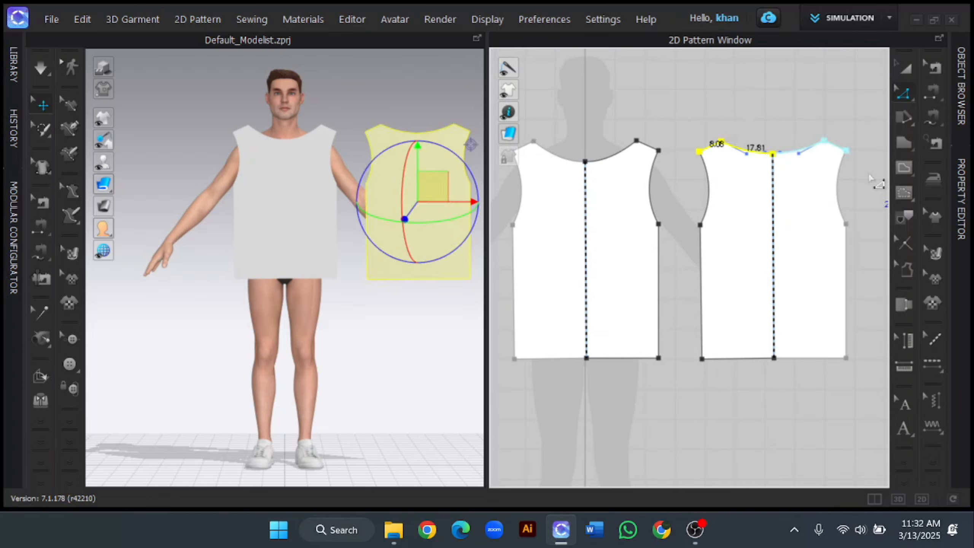
pyautogui.press('Up')
pyautogui.press('Up')
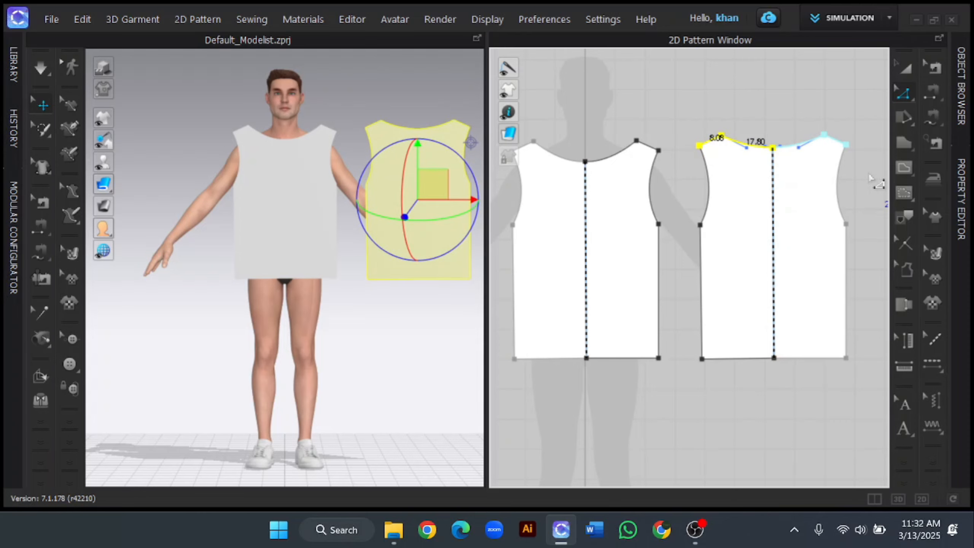
pyautogui.click(674, 87)
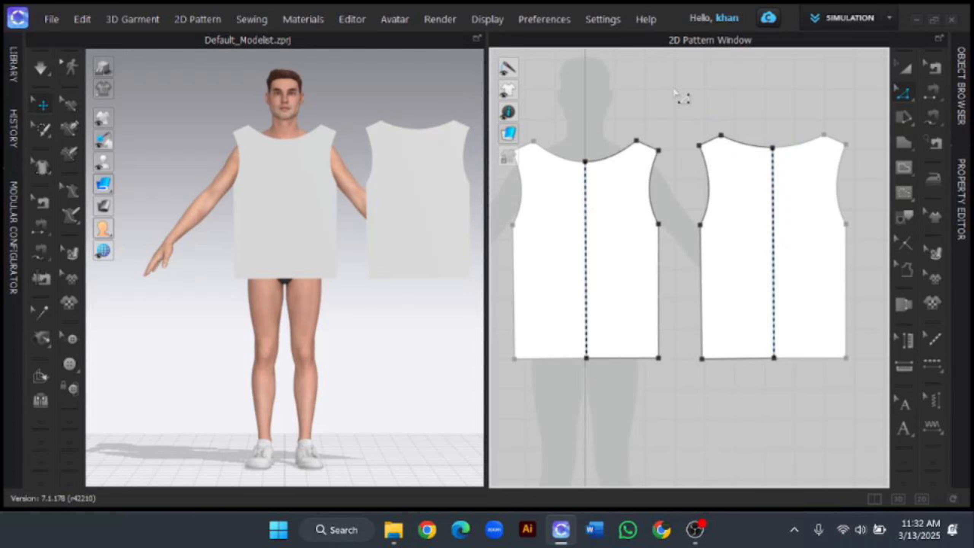
# Step: Move the front bodice off the avatar, show the arrangement points, and place the piece on the torso's centre front point
pyautogui.click(292, 212)
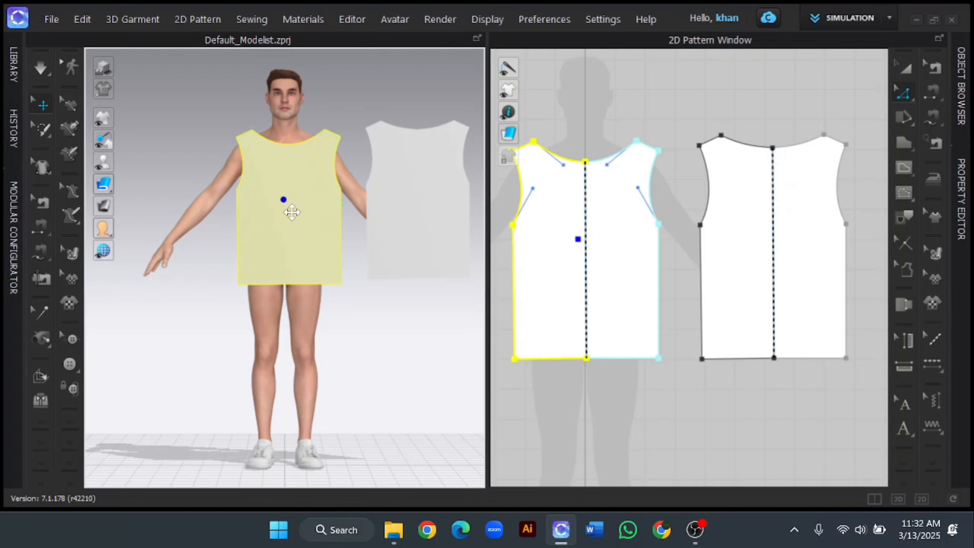
pyautogui.moveTo(292, 213); pyautogui.dragTo(395, 343)
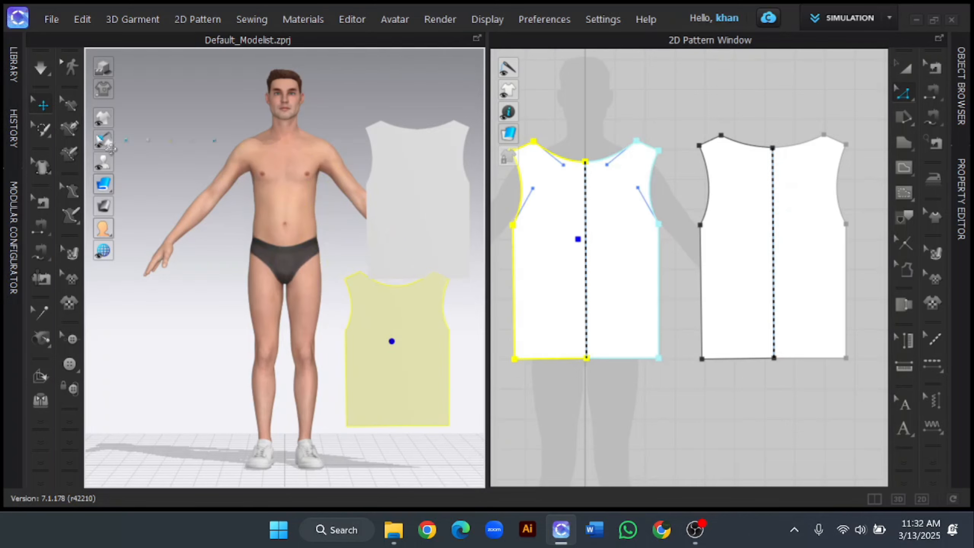
pyautogui.moveTo(104, 162)
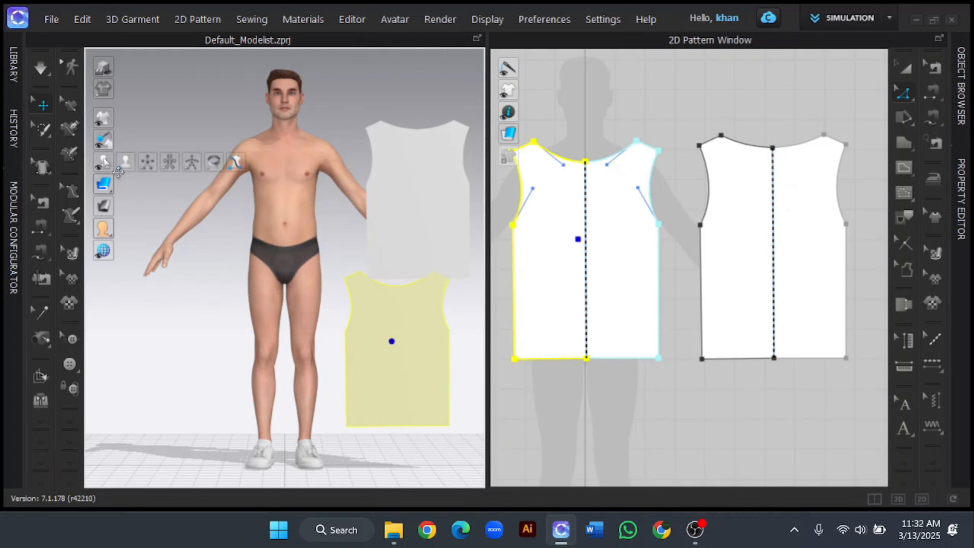
pyautogui.click(148, 163)
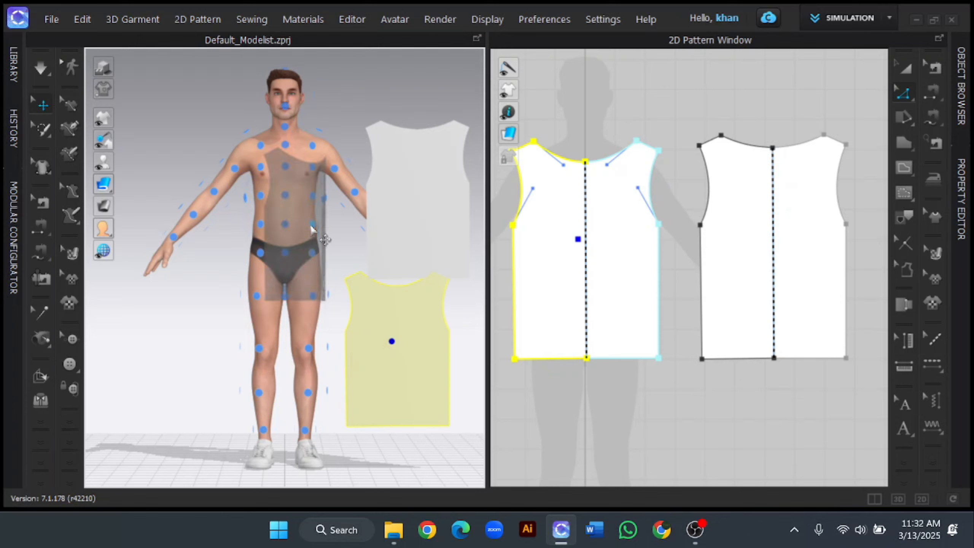
pyautogui.click(284, 201)
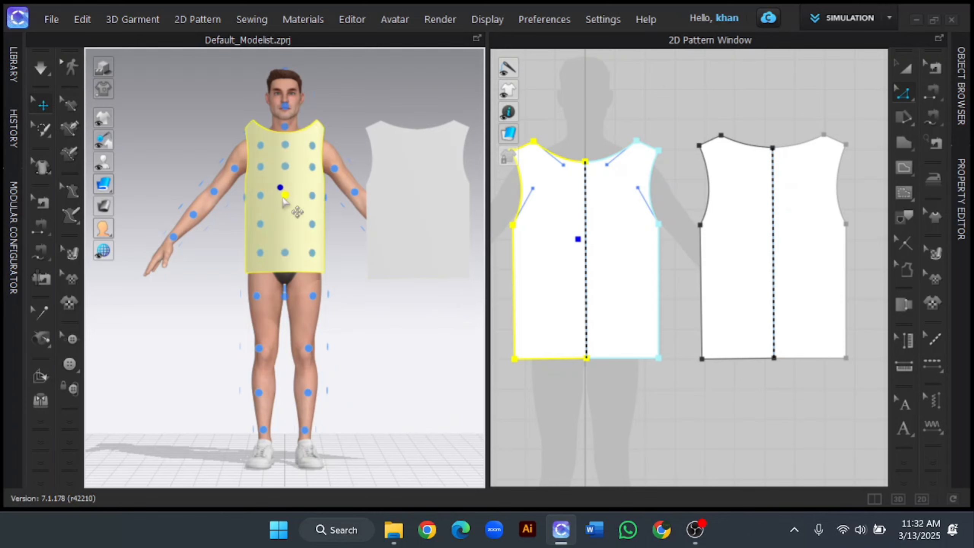
# Step: Flip the back bodice piece horizontally, move it beside the avatar's back, and place it on the torso's centre back arrangement point
pyautogui.click(736, 216)
pyautogui.click(903, 68)
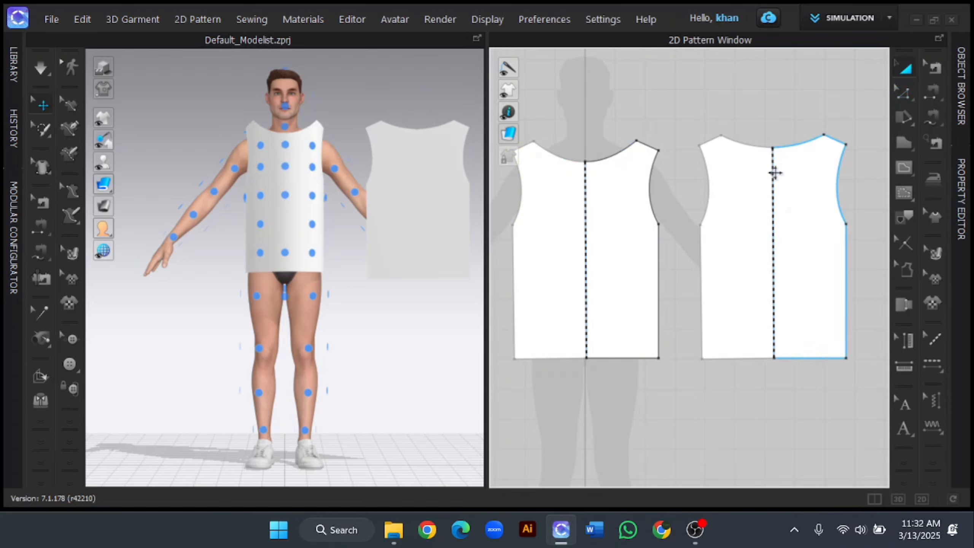
pyautogui.click(761, 180)
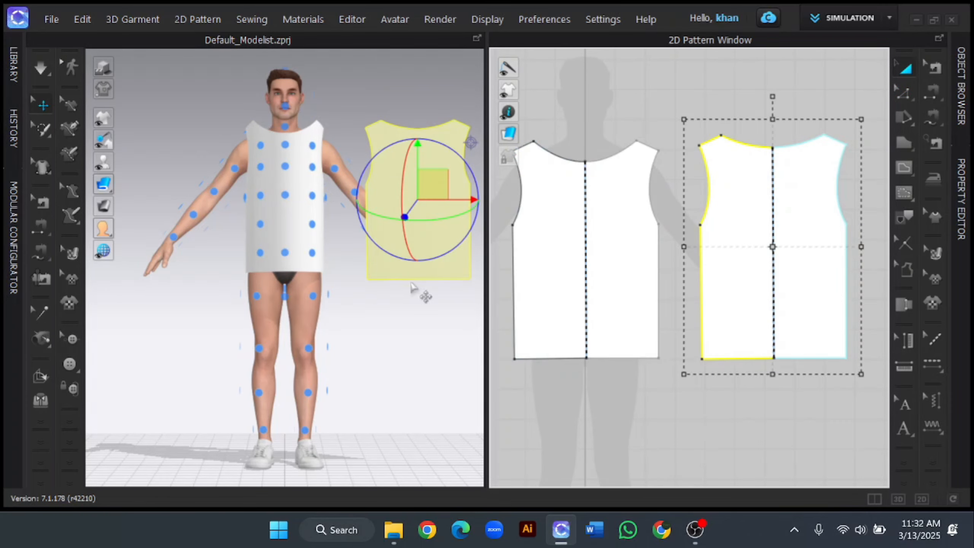
pyautogui.moveTo(366, 323); pyautogui.dragTo(224, 319, button='right')
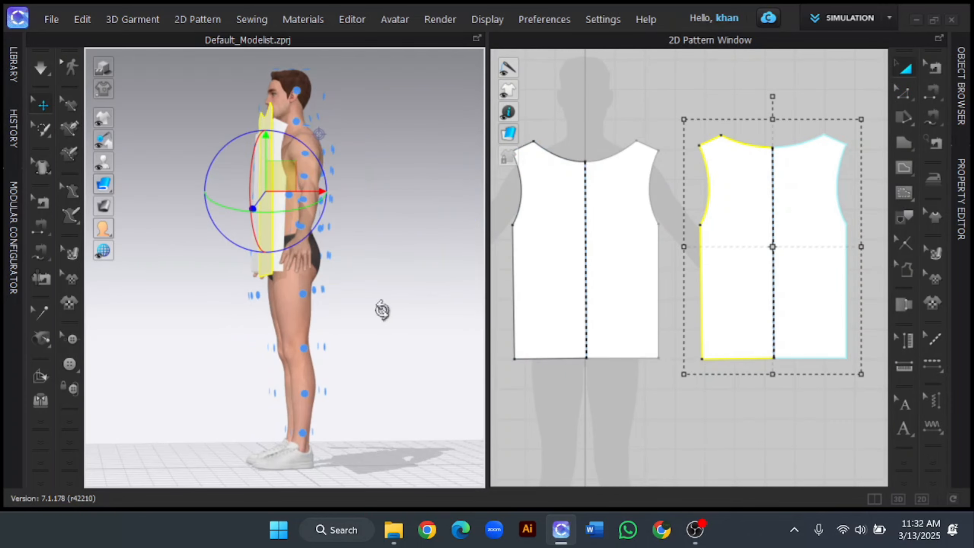
pyautogui.moveTo(380, 312); pyautogui.dragTo(288, 294, button='right')
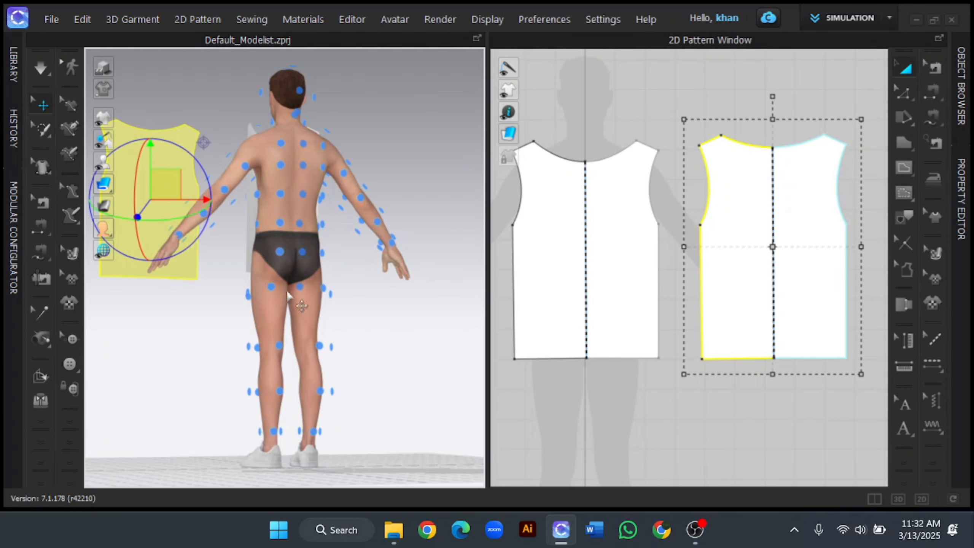
pyautogui.rightClick(171, 183)
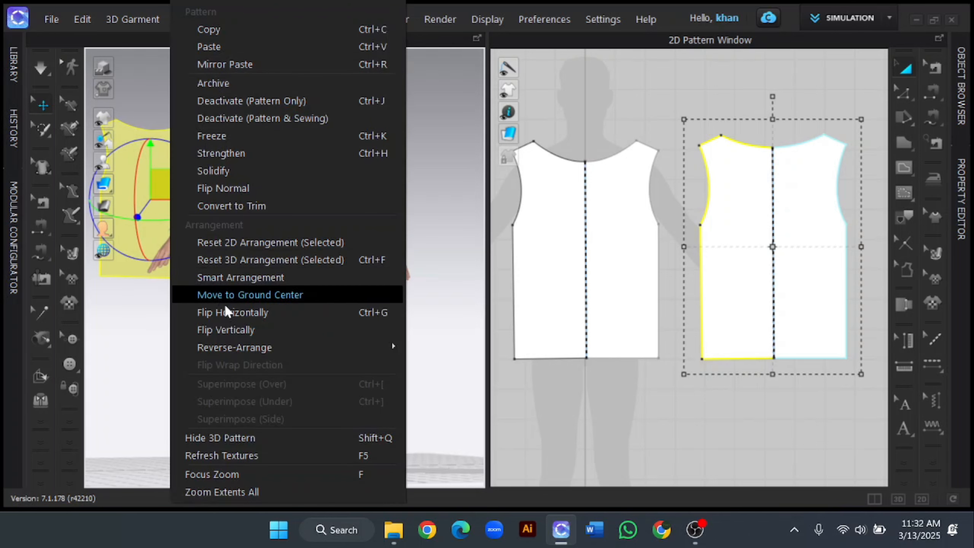
pyautogui.click(249, 312)
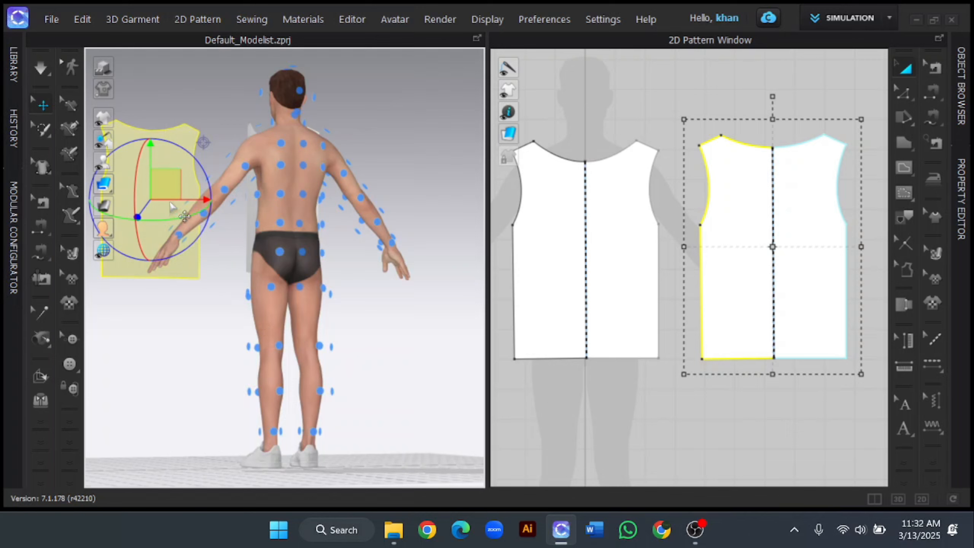
pyautogui.moveTo(169, 200); pyautogui.dragTo(400, 220)
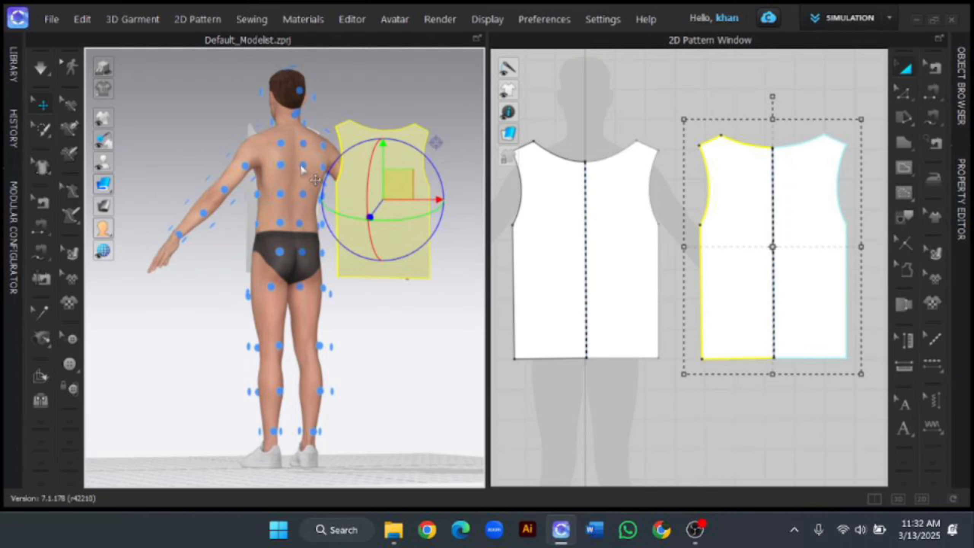
pyautogui.moveTo(301, 166)
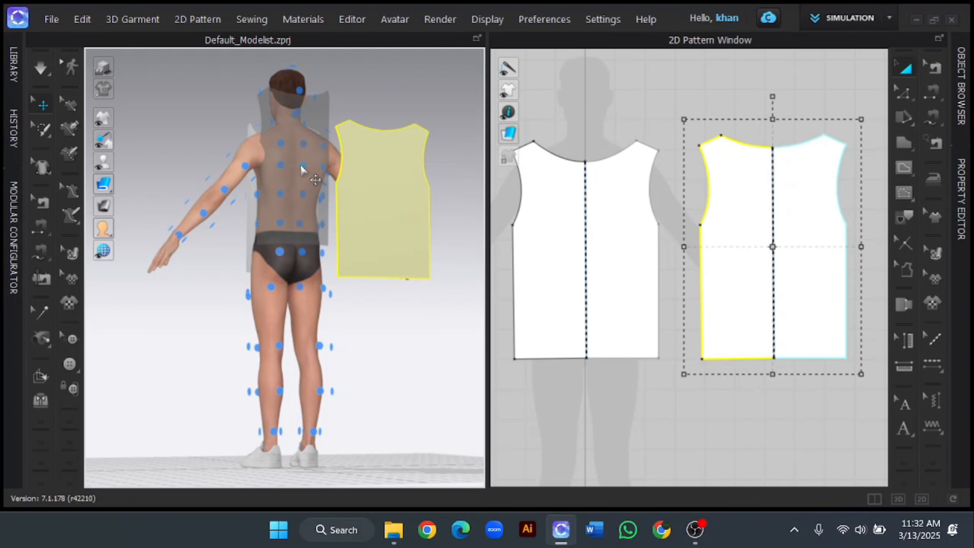
pyautogui.click(305, 197)
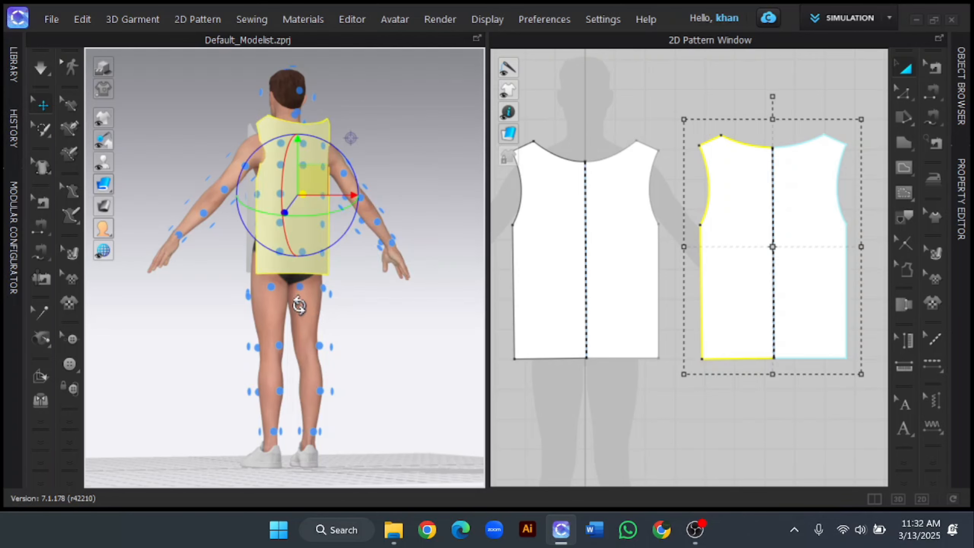
# Step: Move the back bodice slightly away from the avatar's back and nudge the front bodice away from the chest
pyautogui.moveTo(298, 304); pyautogui.dragTo(395, 263, button='right')
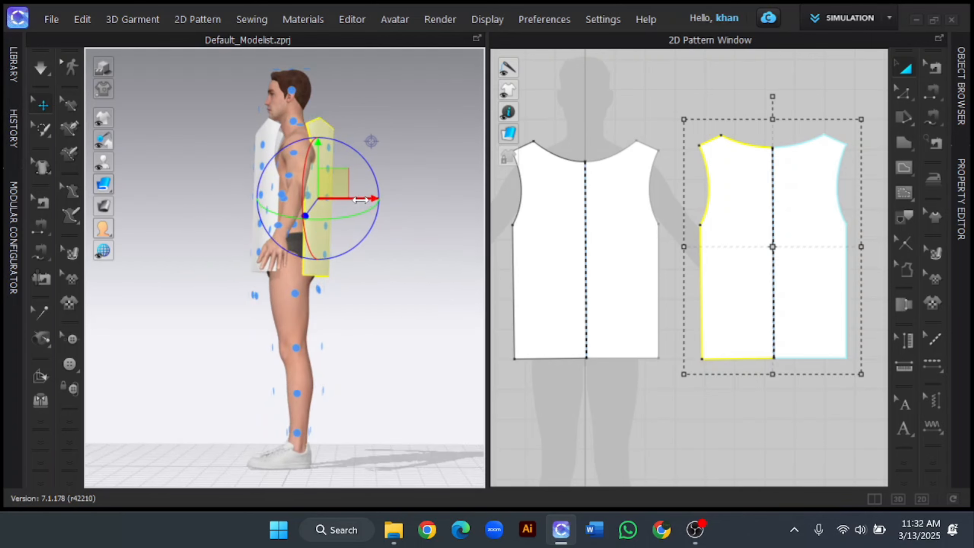
pyautogui.moveTo(359, 199); pyautogui.dragTo(369, 198)
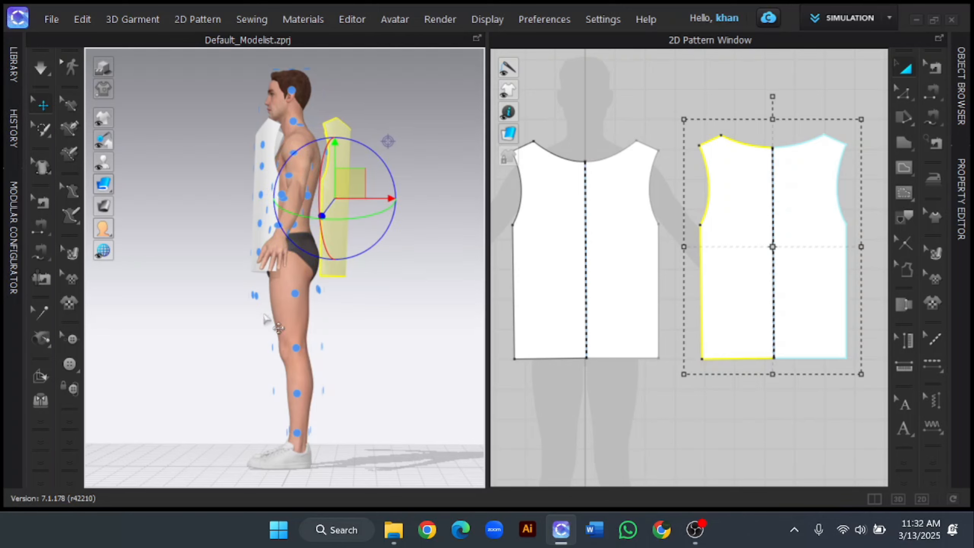
pyautogui.click(549, 263)
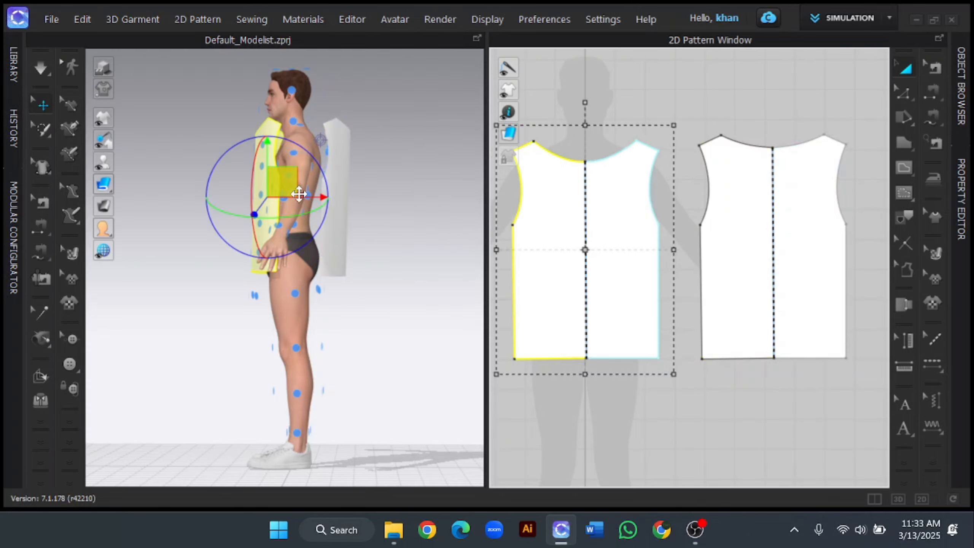
pyautogui.moveTo(307, 196); pyautogui.dragTo(296, 197)
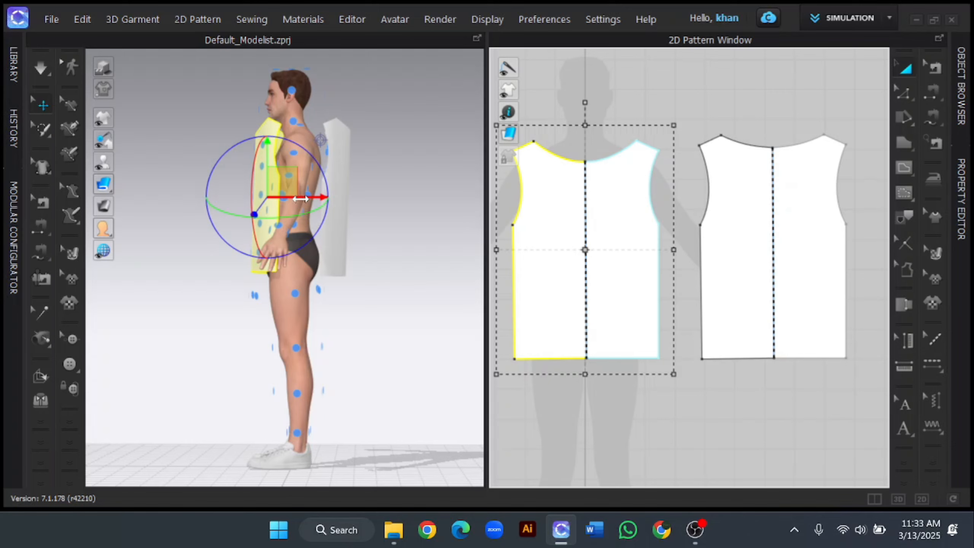
pyautogui.moveTo(307, 303); pyautogui.dragTo(349, 336, button='right')
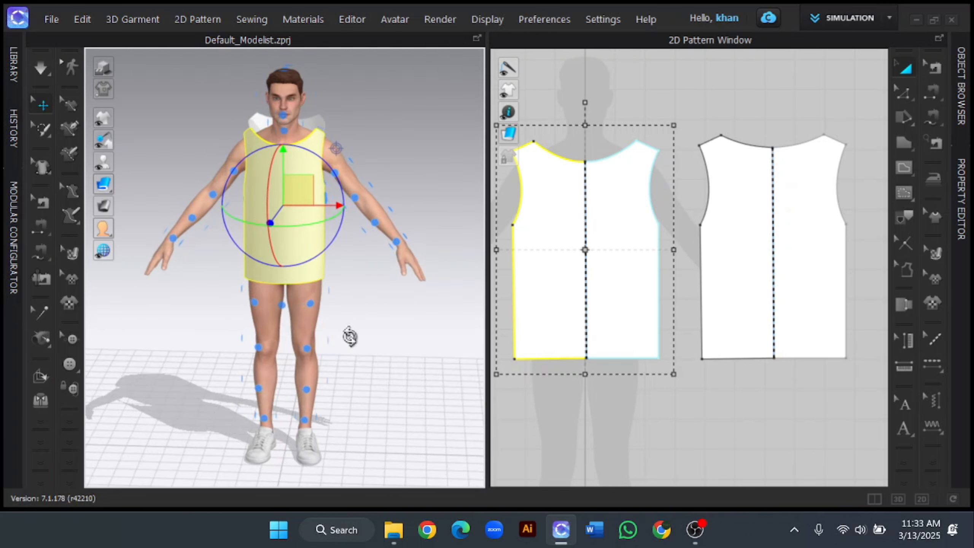
# Step: Check the length of the front bodice's armhole curve with Edit Pattern
pyautogui.click(653, 403)
pyautogui.scroll(-3, 641, 405)
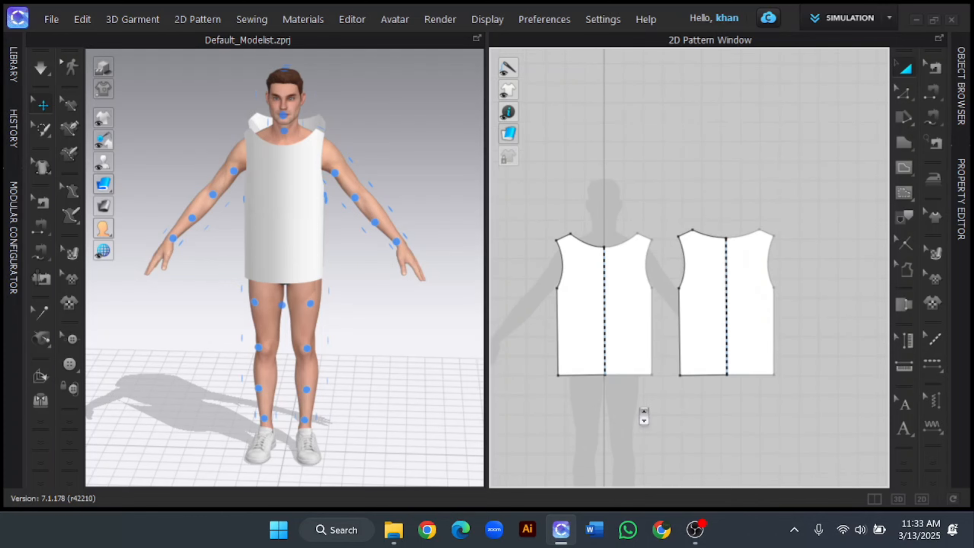
pyautogui.moveTo(575, 408); pyautogui.dragTo(645, 348, button='right')
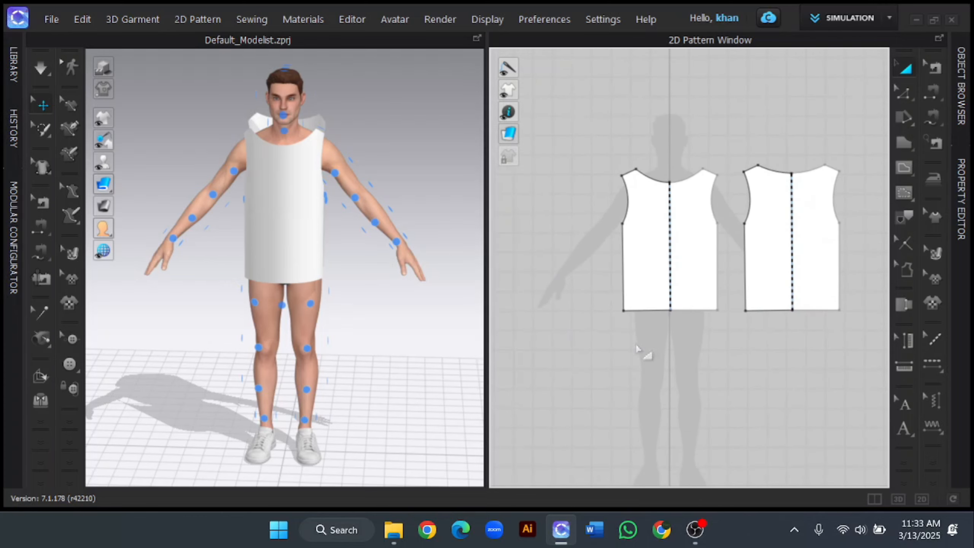
pyautogui.scroll(2, 646, 348)
pyautogui.click(856, 113)
pyautogui.click(904, 93)
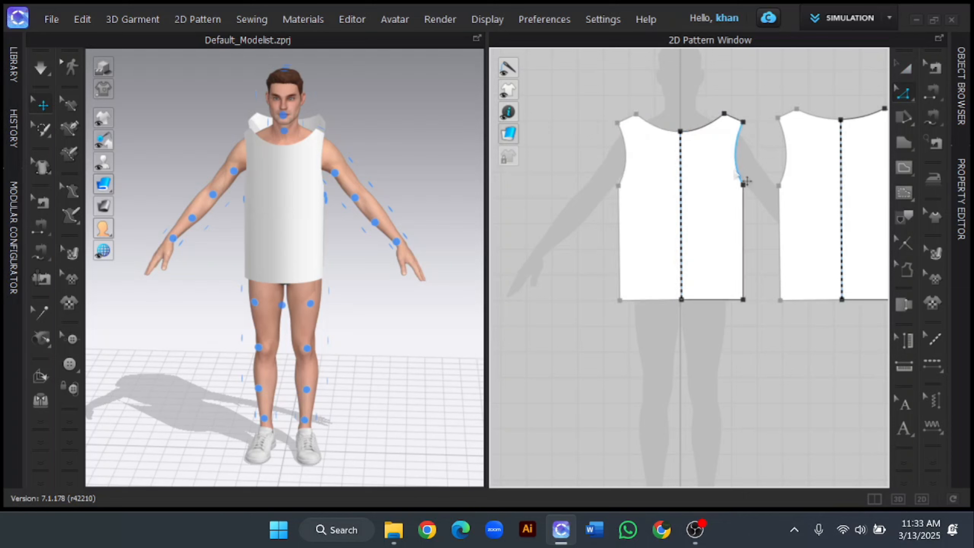
pyautogui.click(737, 158)
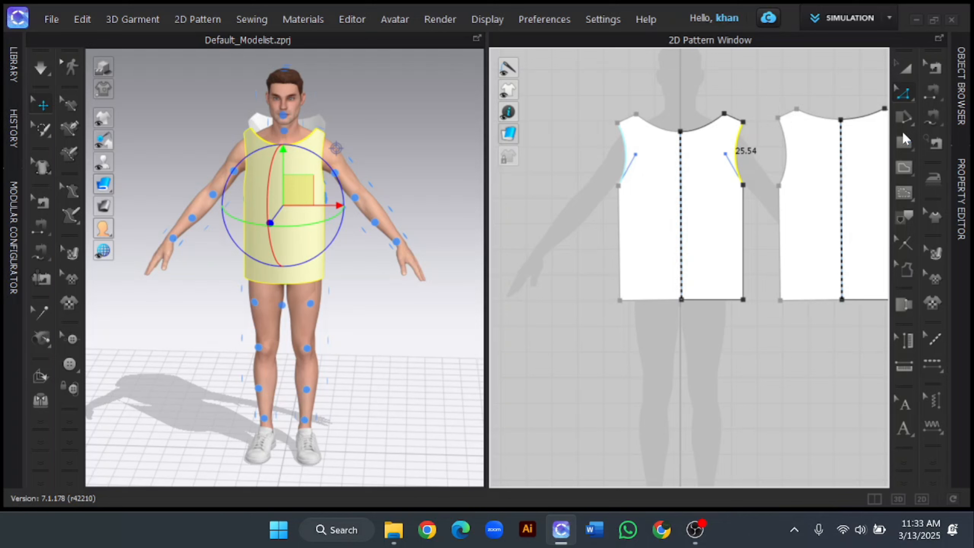
# Step: Create a rectangular pattern piece 25.54 cm wide beside the front bodice's armhole
pyautogui.click(899, 142)
pyautogui.click(855, 159)
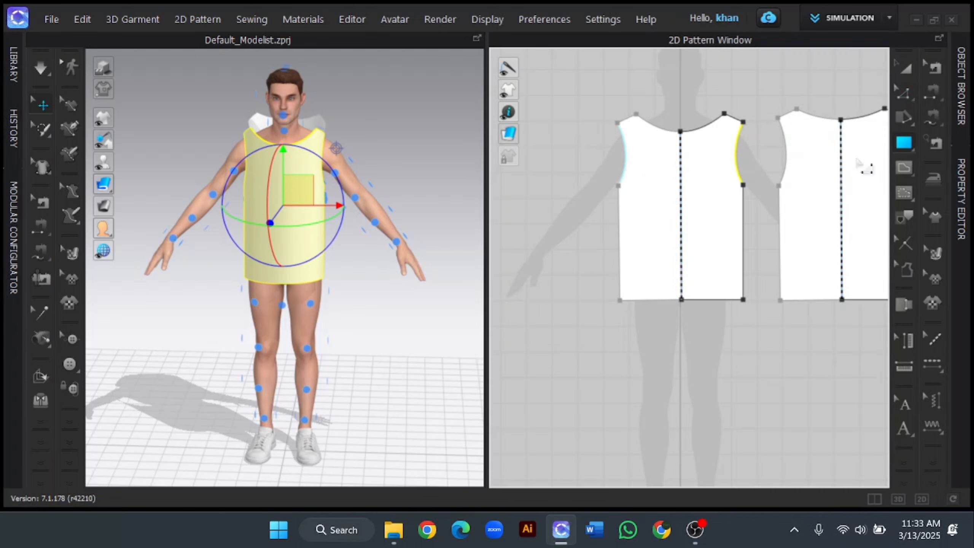
pyautogui.click(547, 169)
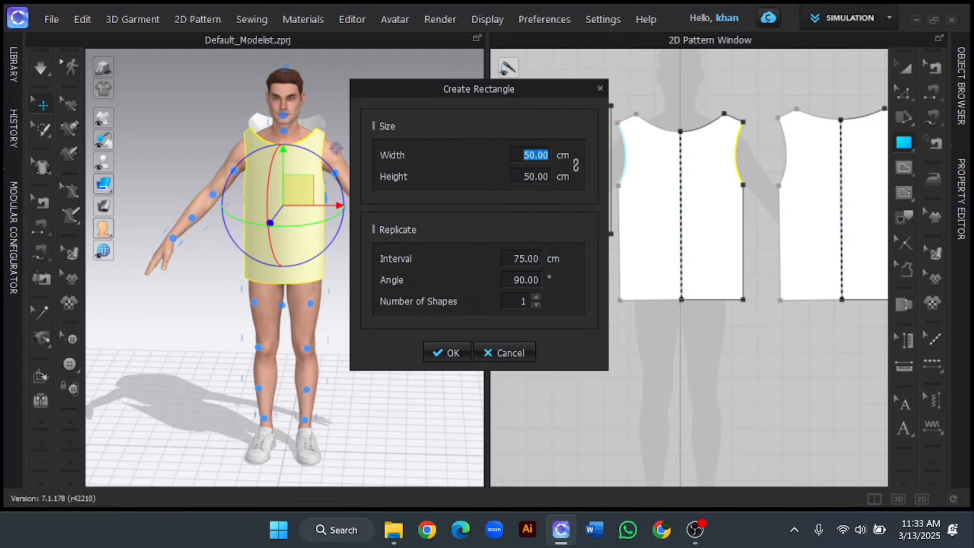
pyautogui.write('25')
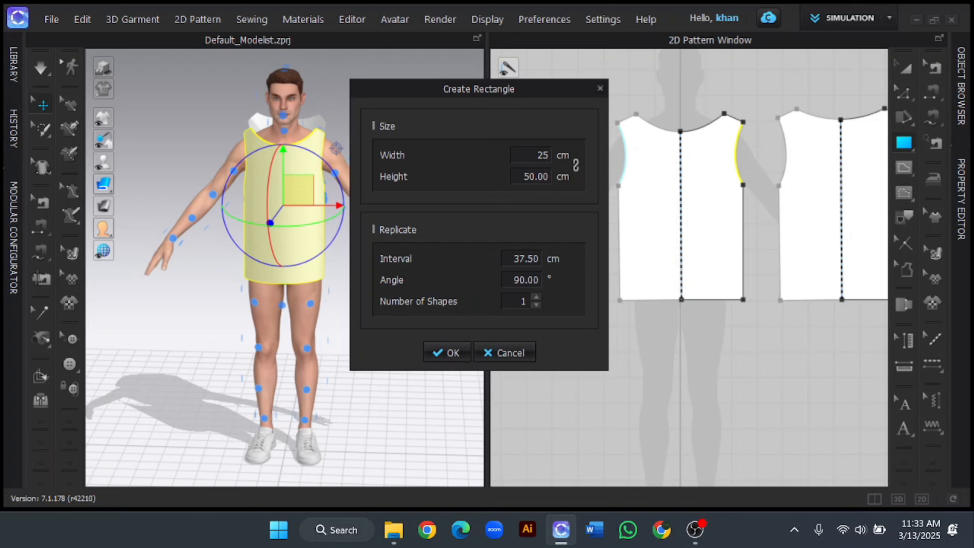
pyautogui.write('.54')
pyautogui.press('Tab')
pyautogui.click(452, 353)
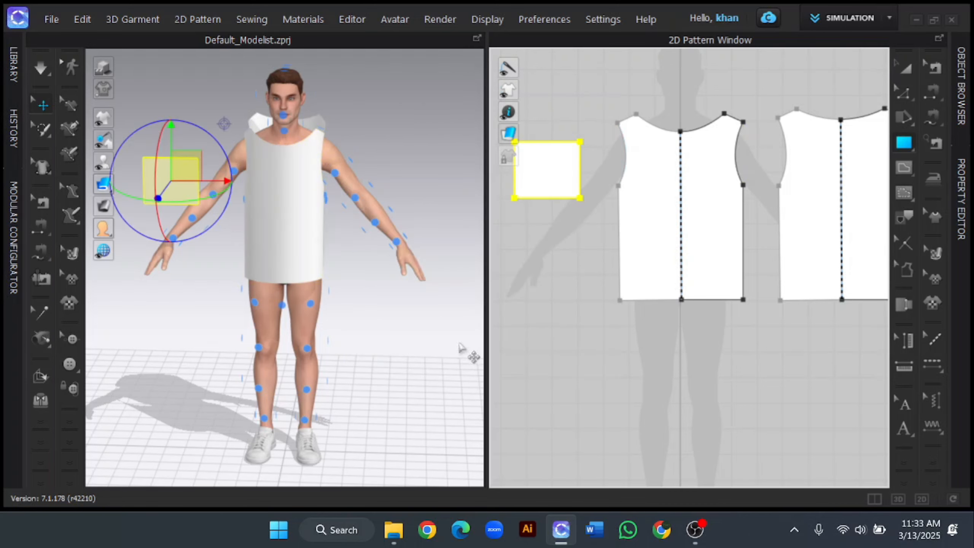
# Step: Offset the new rectangle's top edge as one internal line at a distance of 8.5 cm, extended to the outline
pyautogui.scroll(-2, 597, 226)
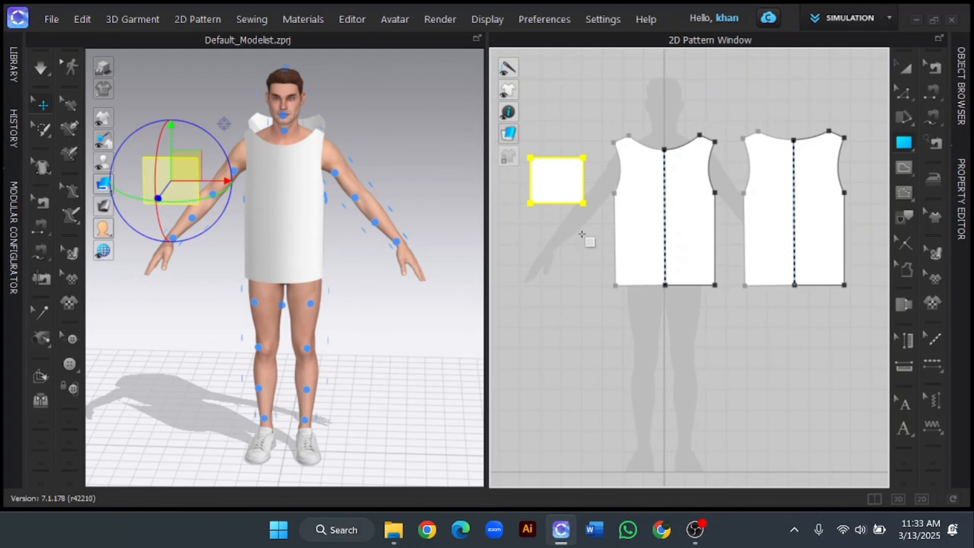
pyautogui.moveTo(582, 243); pyautogui.dragTo(628, 311, button='middle')
pyautogui.press('a')
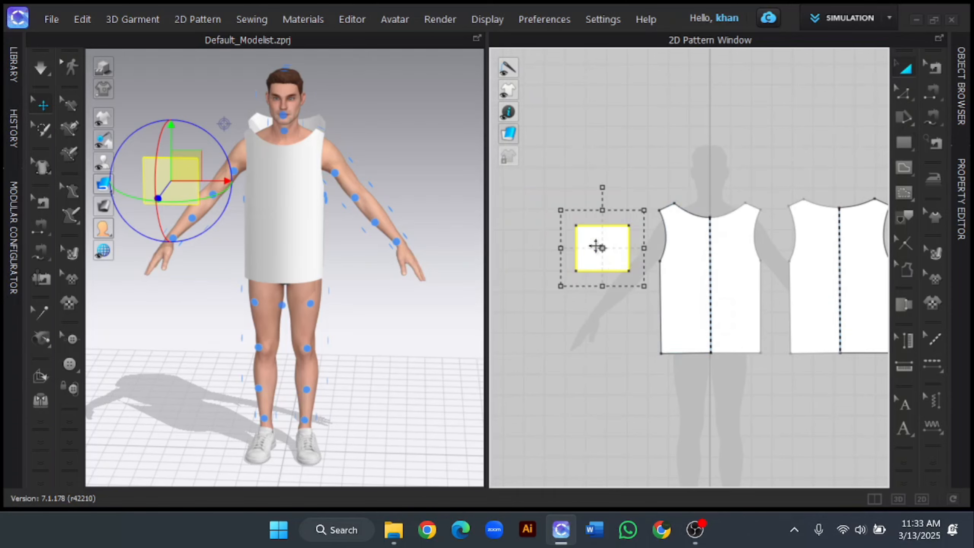
pyautogui.click(597, 188)
pyautogui.scroll(2, 615, 211)
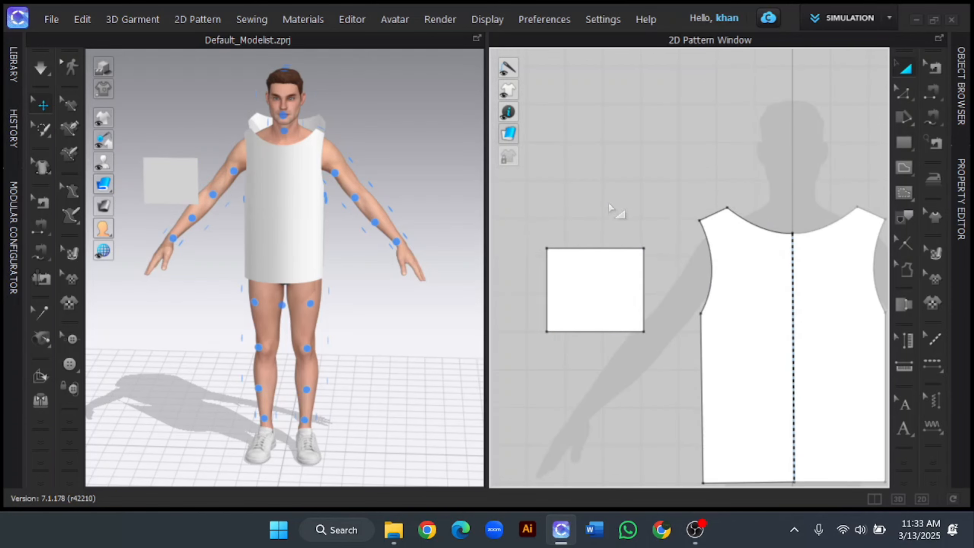
pyautogui.click(900, 85)
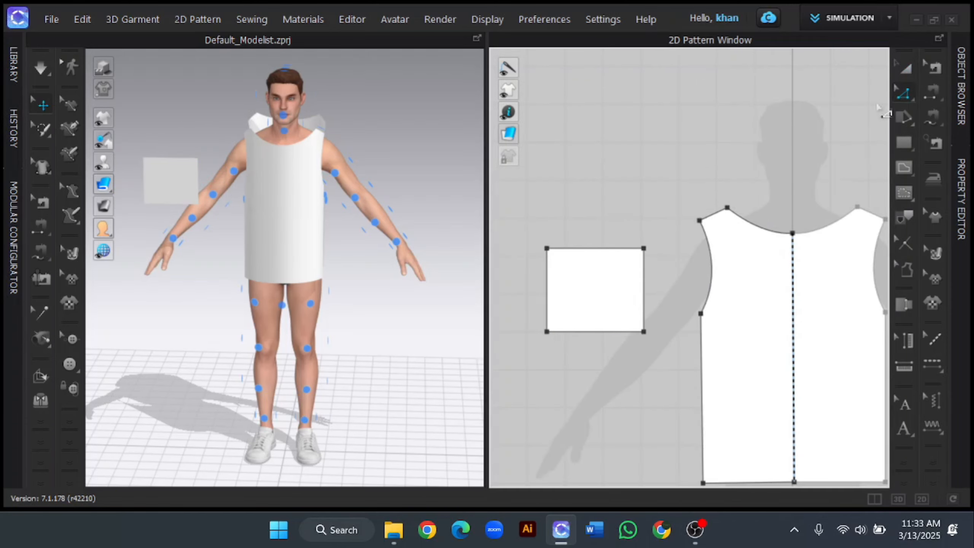
pyautogui.click(587, 248)
pyautogui.rightClick(587, 248)
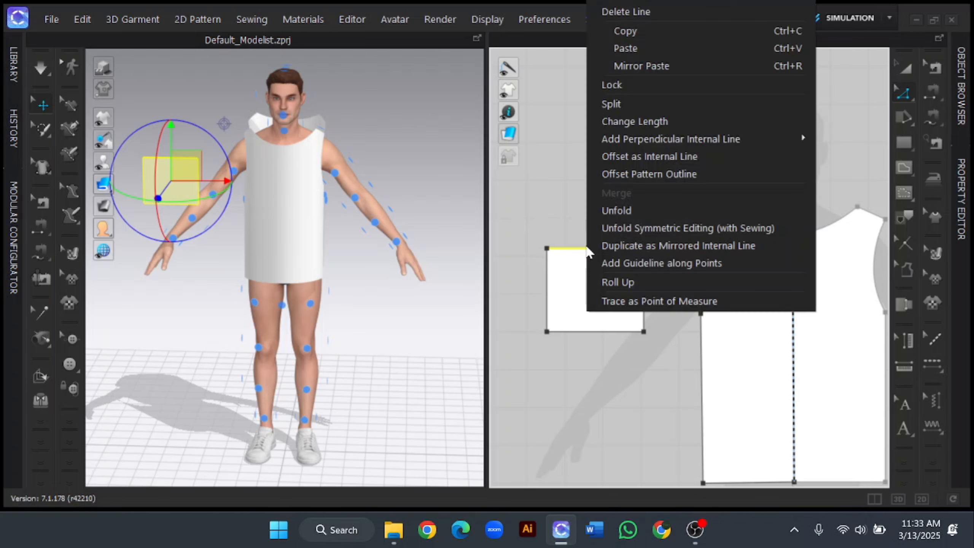
pyautogui.click(633, 161)
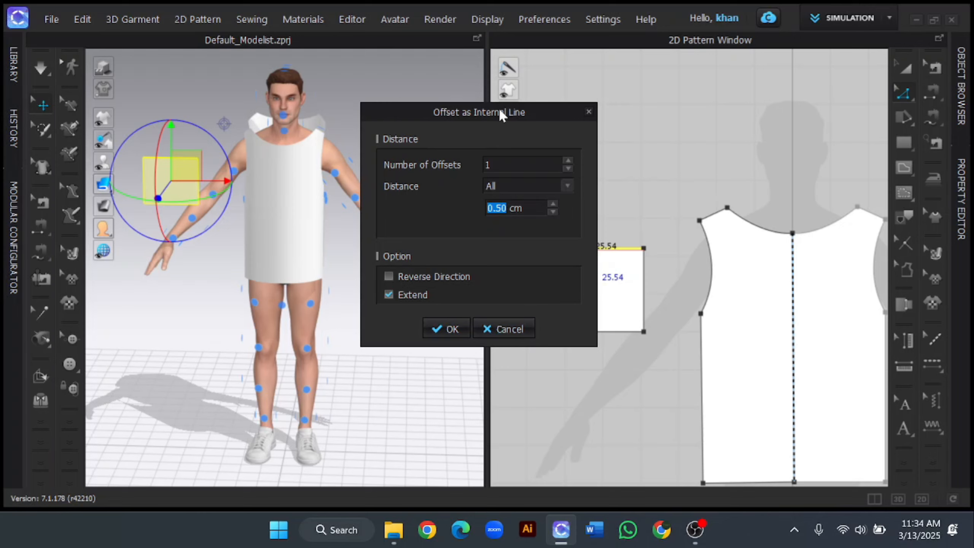
pyautogui.moveTo(499, 107); pyautogui.dragTo(416, 85)
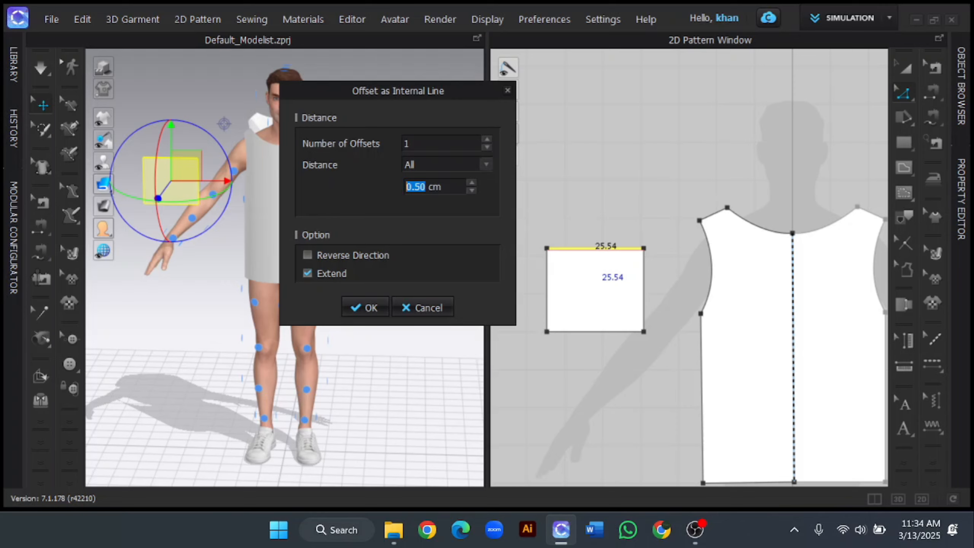
pyautogui.write('8.5')
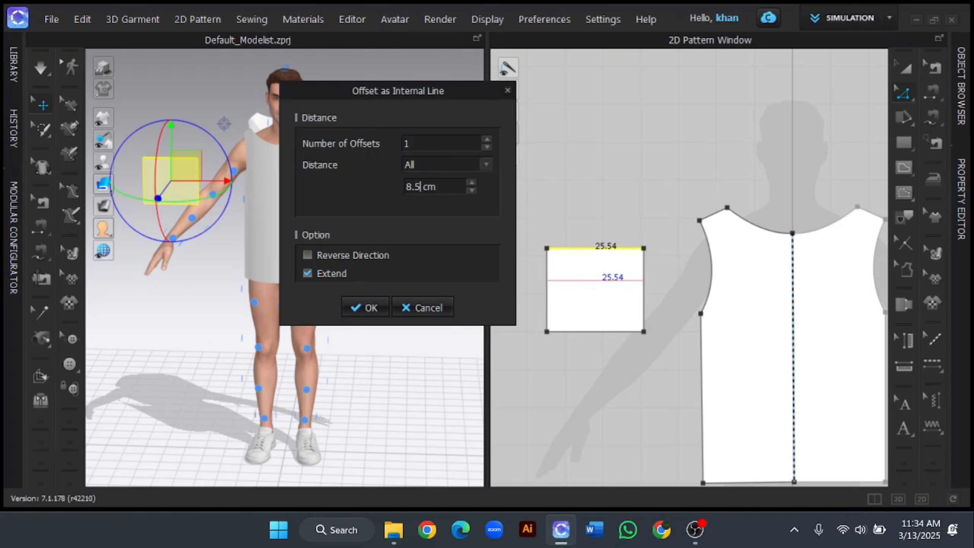
pyautogui.click(367, 308)
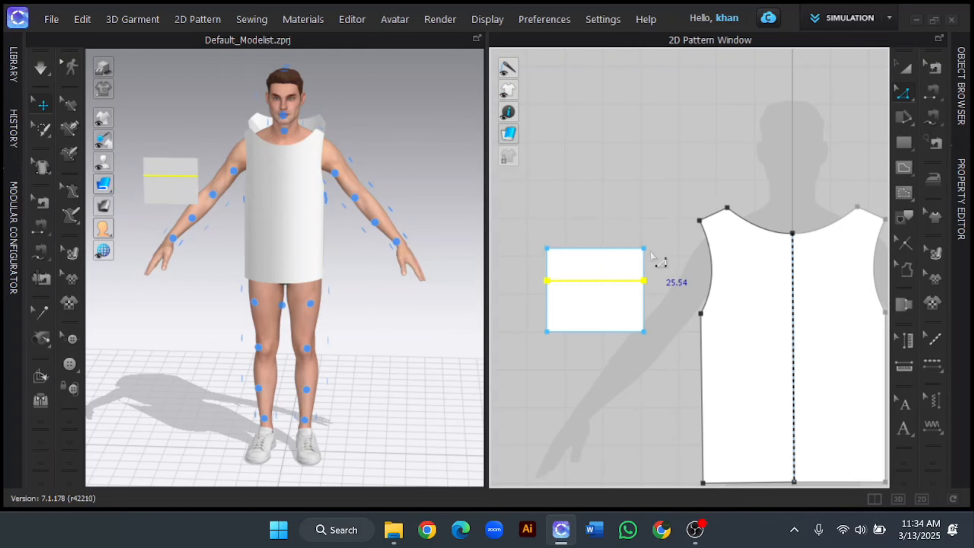
# Step: Lower the rectangle's upper corner nearest the bodice to the internal line's end, and delete the internal line
pyautogui.scroll(2, 648, 249)
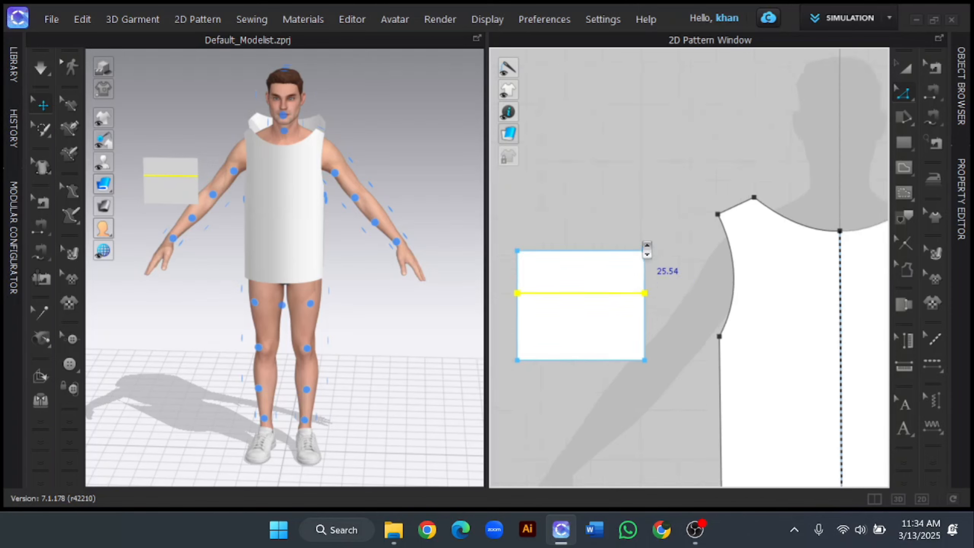
pyautogui.scroll(1, 646, 249)
pyautogui.moveTo(626, 218); pyautogui.dragTo(733, 127, button='right')
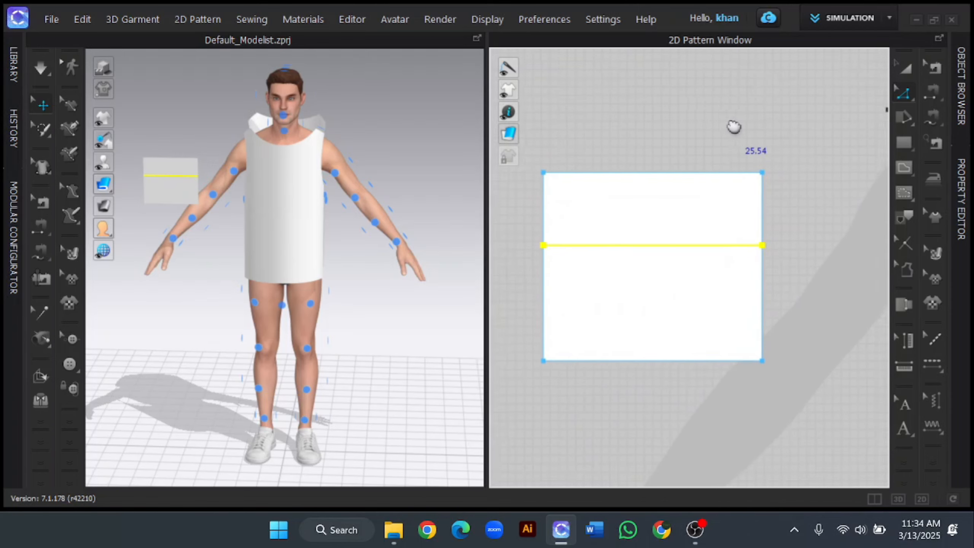
pyautogui.moveTo(762, 173); pyautogui.dragTo(758, 248)
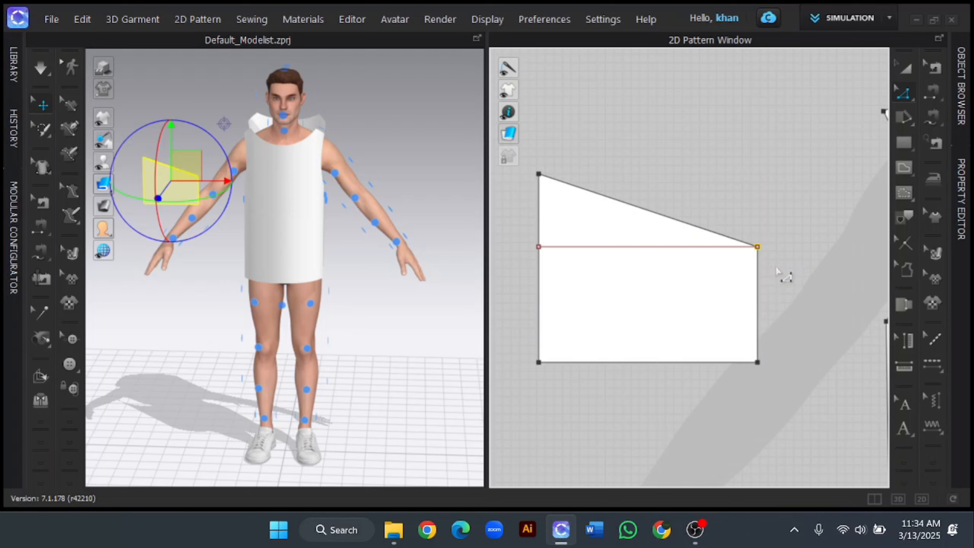
pyautogui.click(682, 247)
pyautogui.press('Delete')
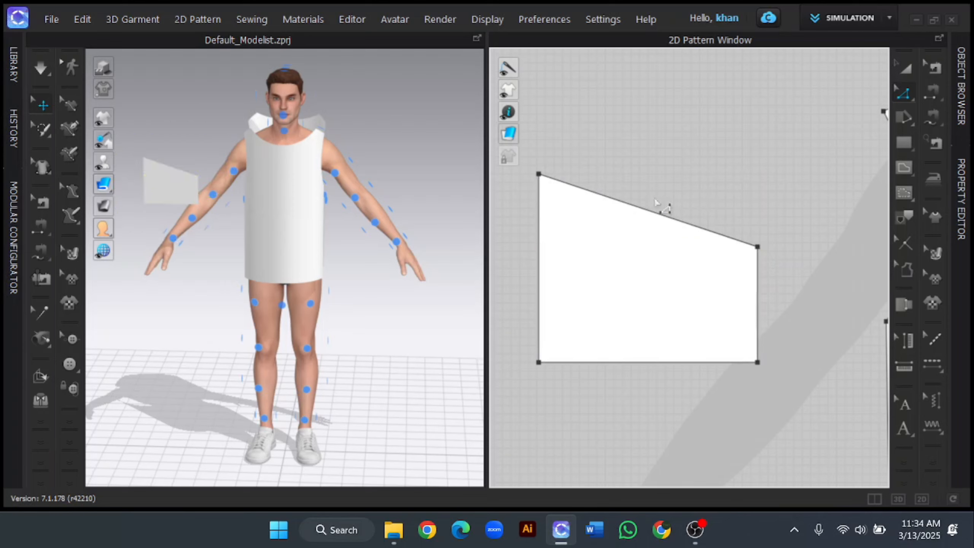
# Step: Split the sleeve piece's slanted top edge uniformly into 2 segments
pyautogui.click(661, 222)
pyautogui.rightClick(651, 216)
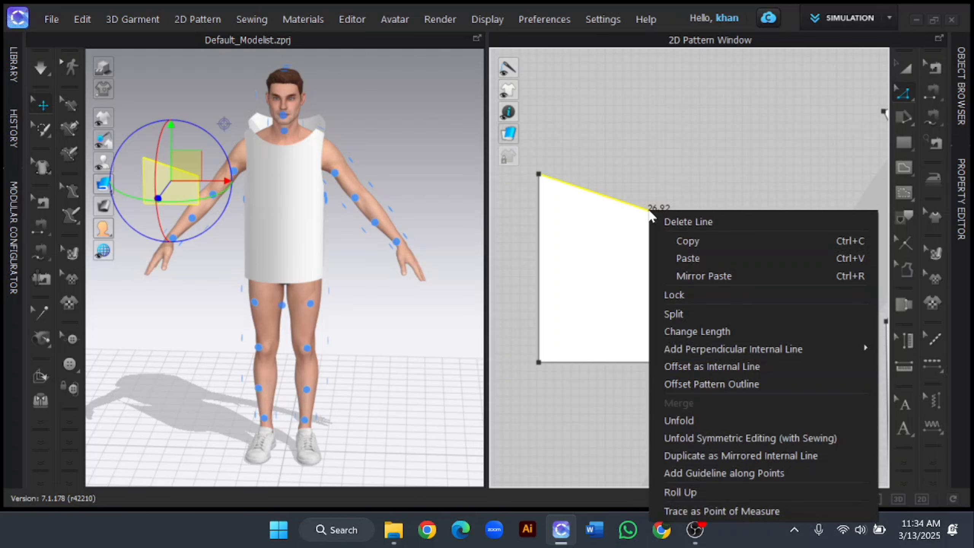
pyautogui.click(719, 314)
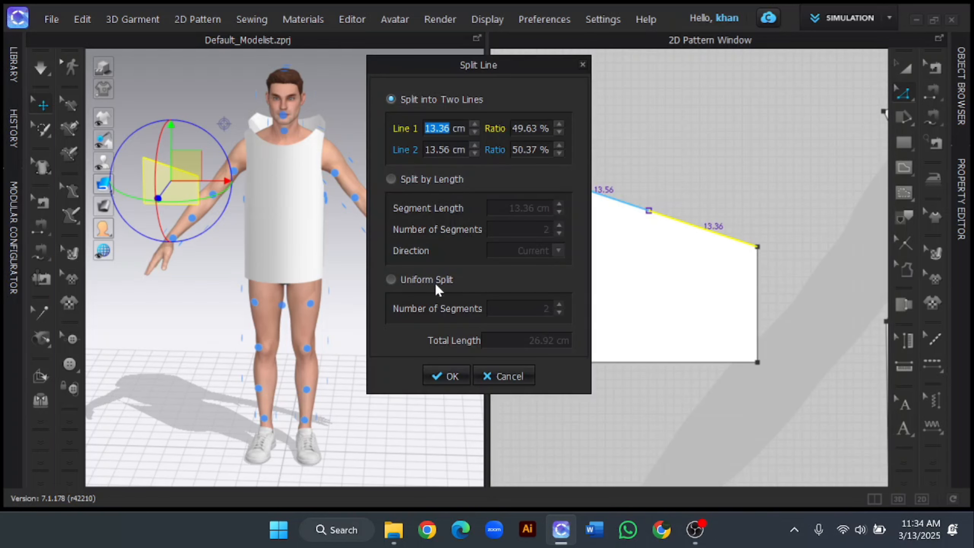
pyautogui.click(390, 280)
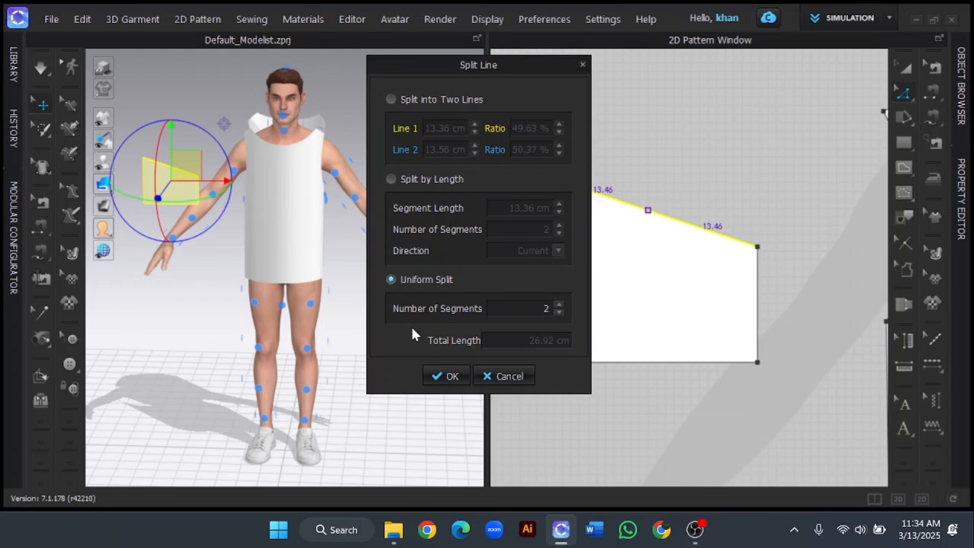
pyautogui.click(443, 375)
# Step: Use Edit Curvature to bow the slanted edge's upper half outward and its lower half inward, forming an S-shaped sleeve cap
pyautogui.click(903, 93)
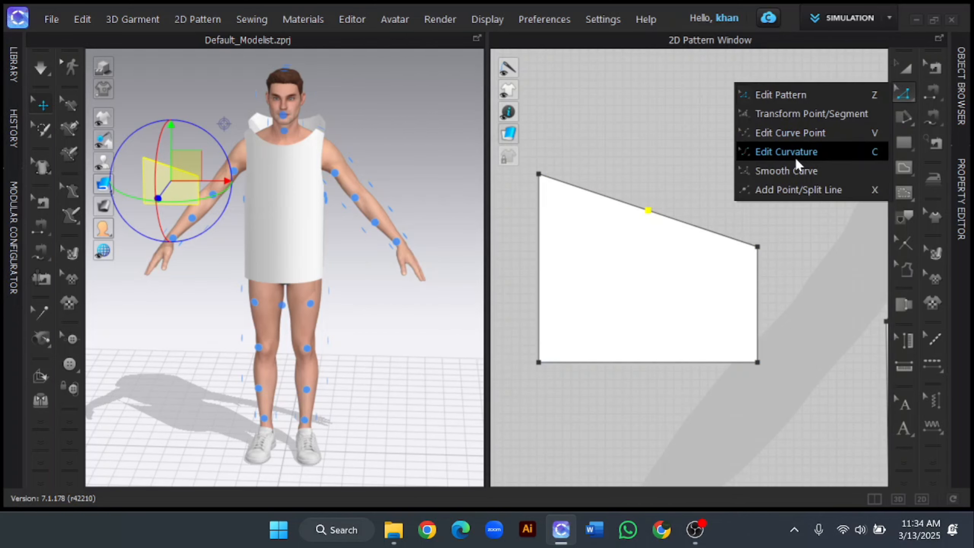
pyautogui.click(804, 150)
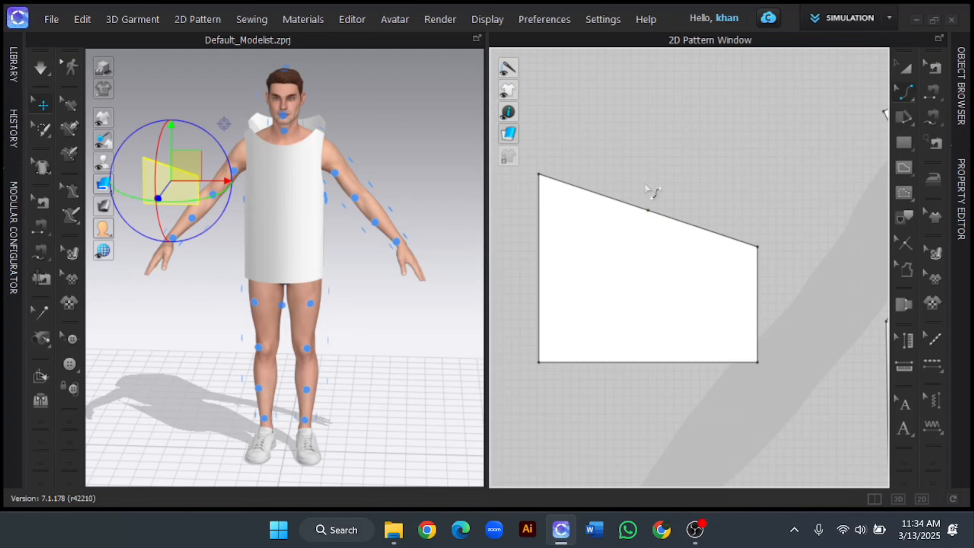
pyautogui.moveTo(604, 197); pyautogui.dragTo(604, 186)
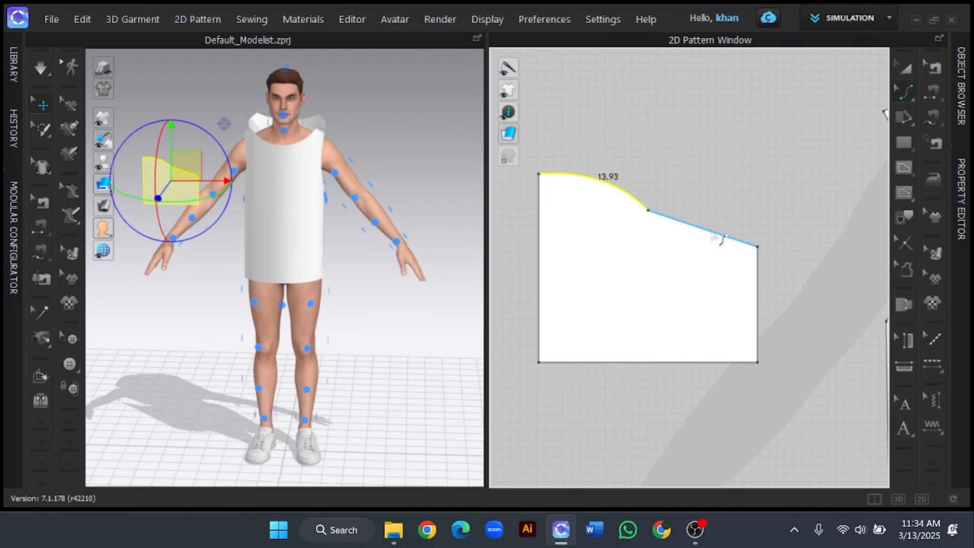
pyautogui.moveTo(715, 227); pyautogui.dragTo(720, 244)
pyautogui.click(773, 174)
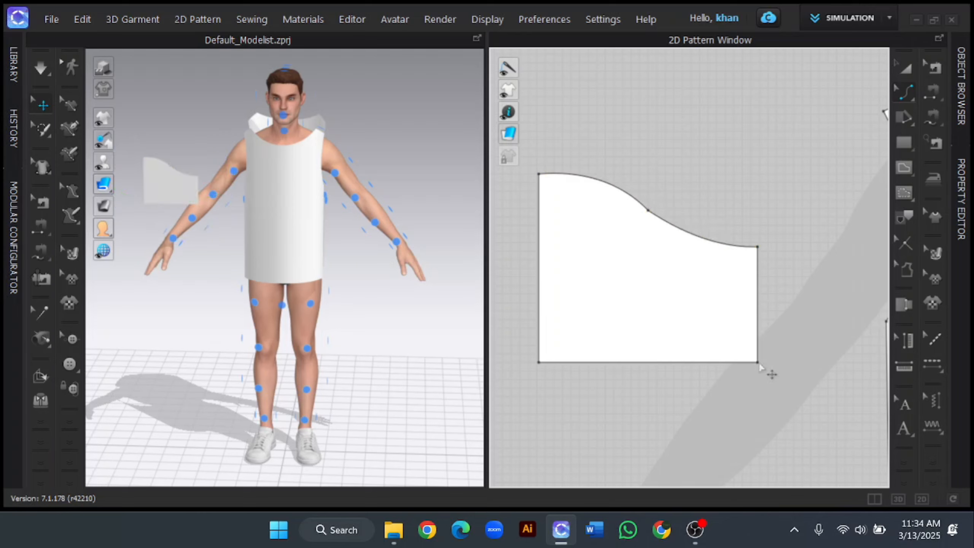
# Step: Move the sleeve piece's lower corner nearest the bodice inward with Edit Pattern, tapering the underarm edge toward the hem
pyautogui.moveTo(905, 93); pyautogui.dragTo(846, 115)
pyautogui.click(771, 363)
pyautogui.press('Left')
pyautogui.press('Left')
pyautogui.press('Left')
pyautogui.press('Left')
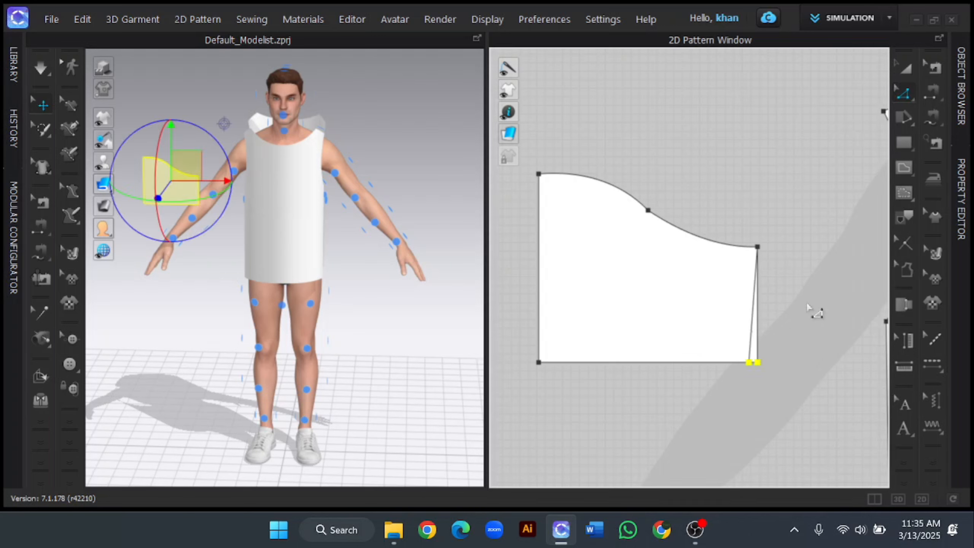
pyautogui.press('Left')
pyautogui.press('Left')
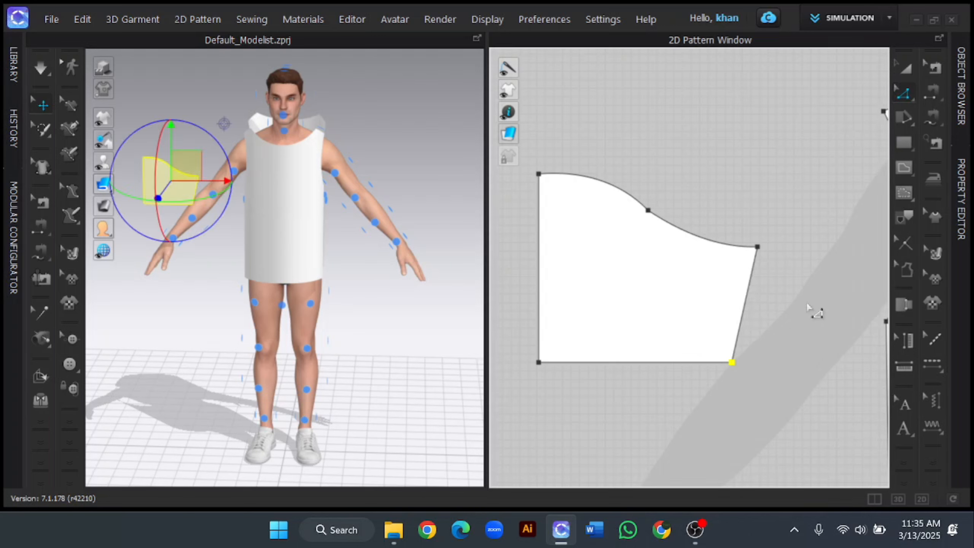
pyautogui.click(765, 307)
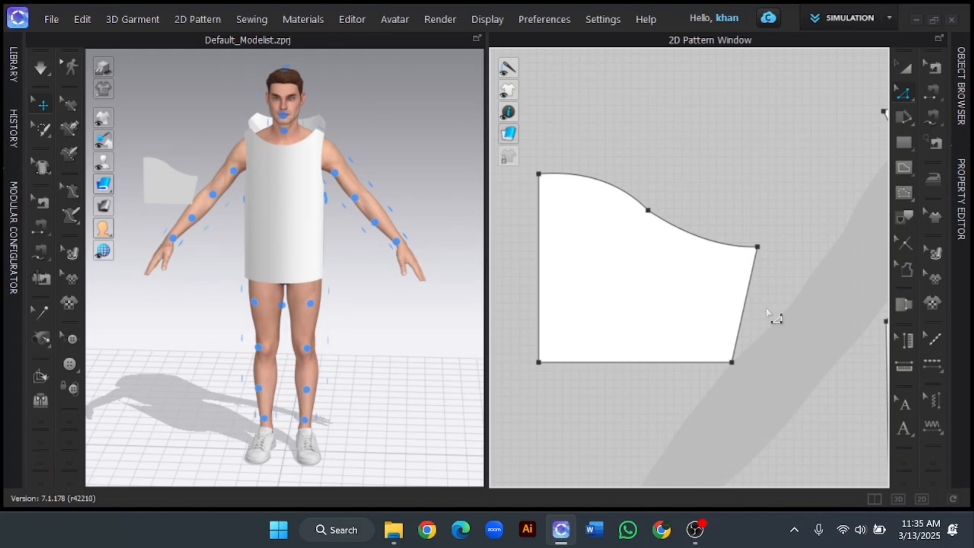
# Step: Unfold the half sleeve across its straight vertical edge to form the full piece
pyautogui.click(550, 222)
pyautogui.rightClick(539, 214)
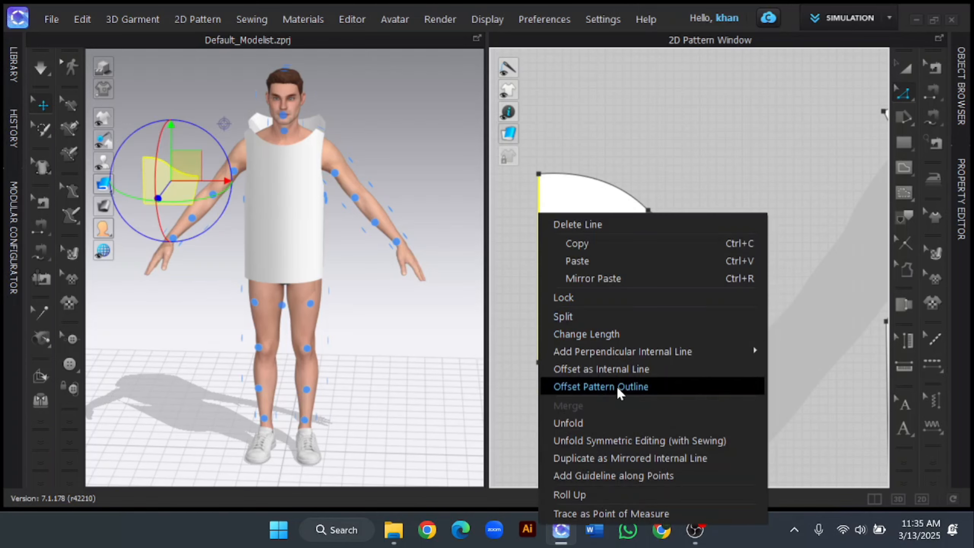
pyautogui.click(621, 418)
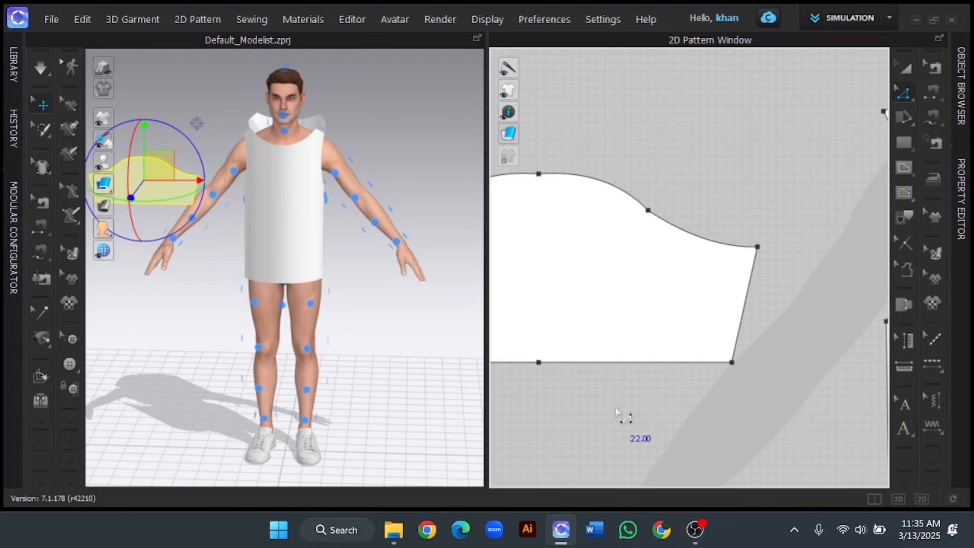
pyautogui.moveTo(620, 418); pyautogui.dragTo(758, 394, button='right')
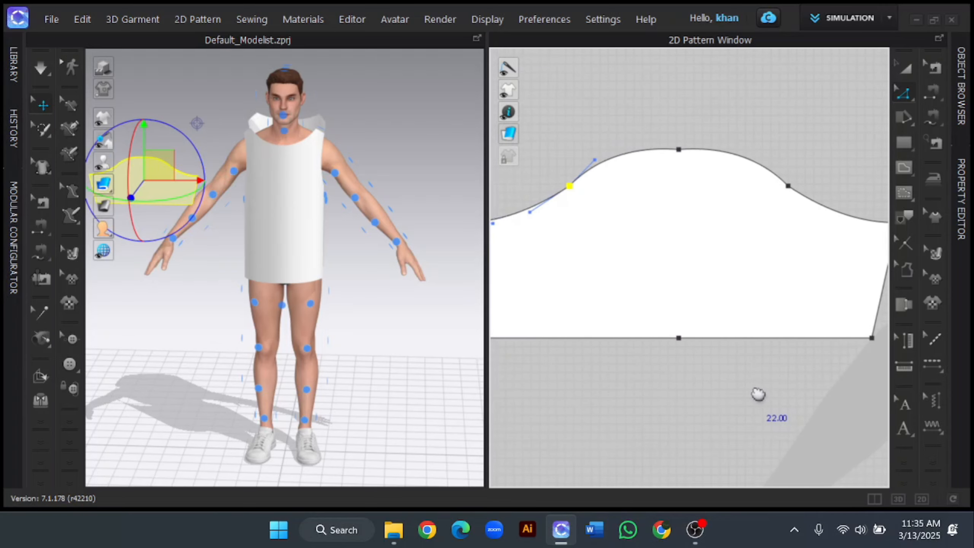
pyautogui.scroll(-2, 752, 392)
pyautogui.scroll(1, 753, 391)
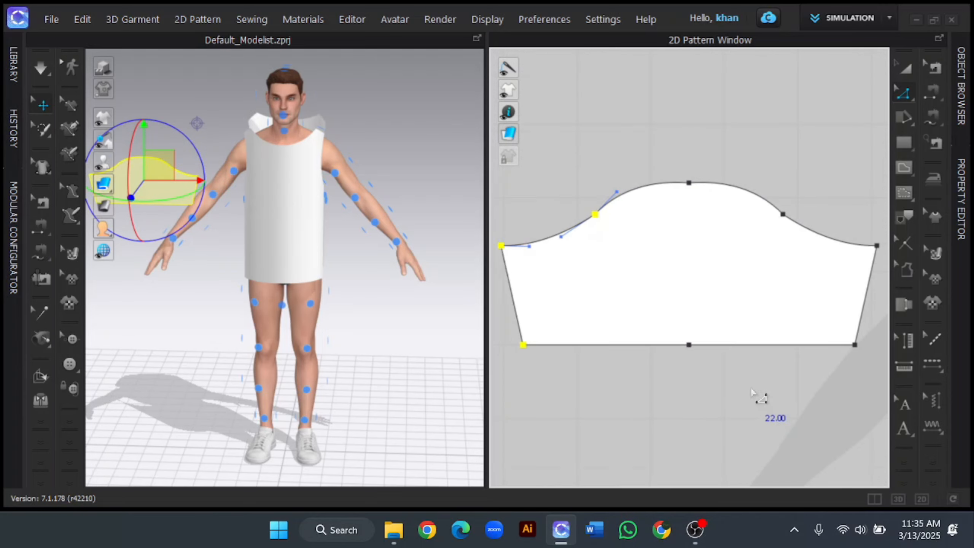
# Step: Use Edit Curve Point to lower the curve handles on both sides of the sleeve cap's centre point
pyautogui.click(912, 89)
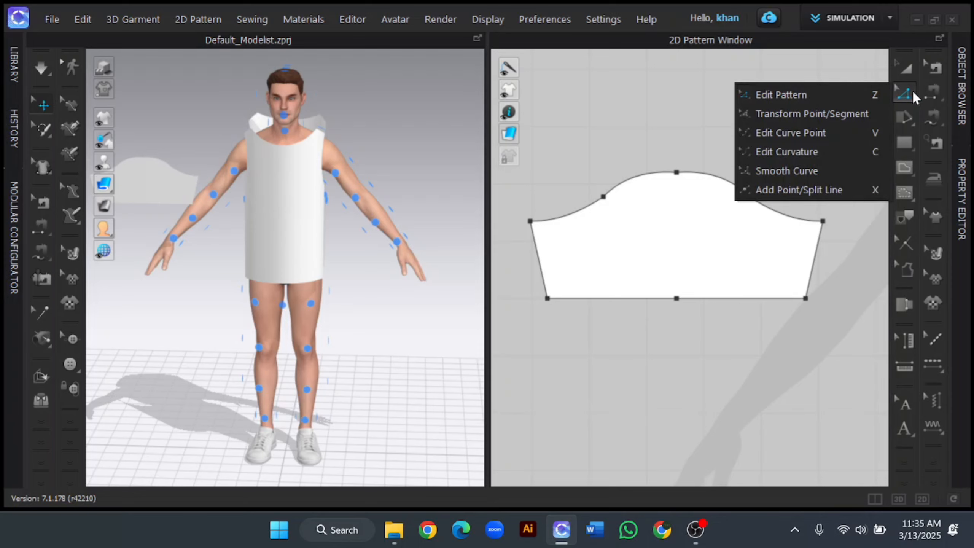
pyautogui.click(838, 135)
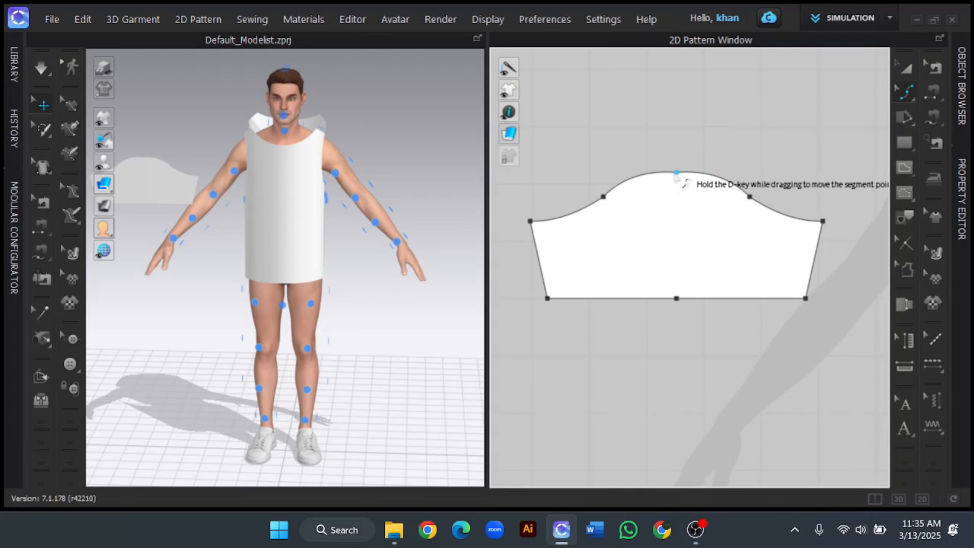
pyautogui.click(677, 173)
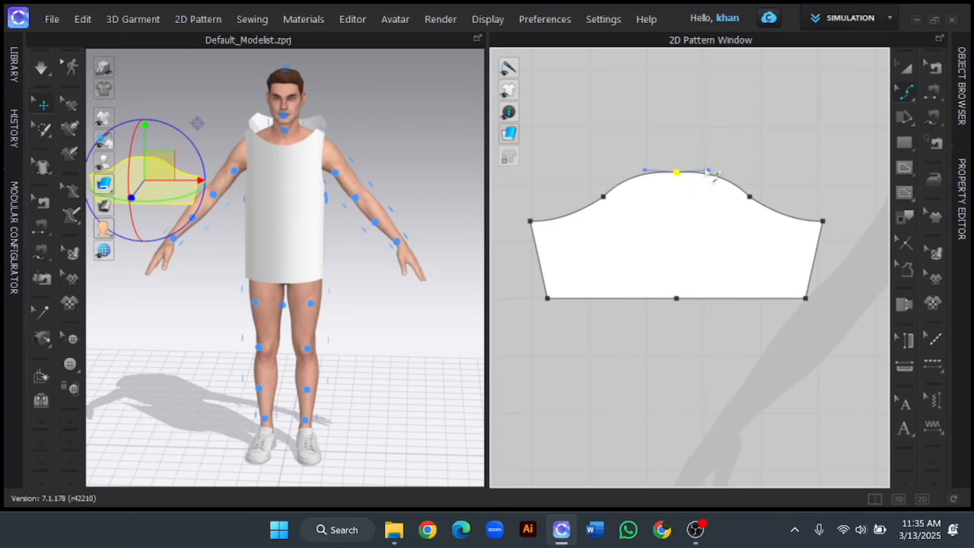
pyautogui.scroll(3, 714, 178)
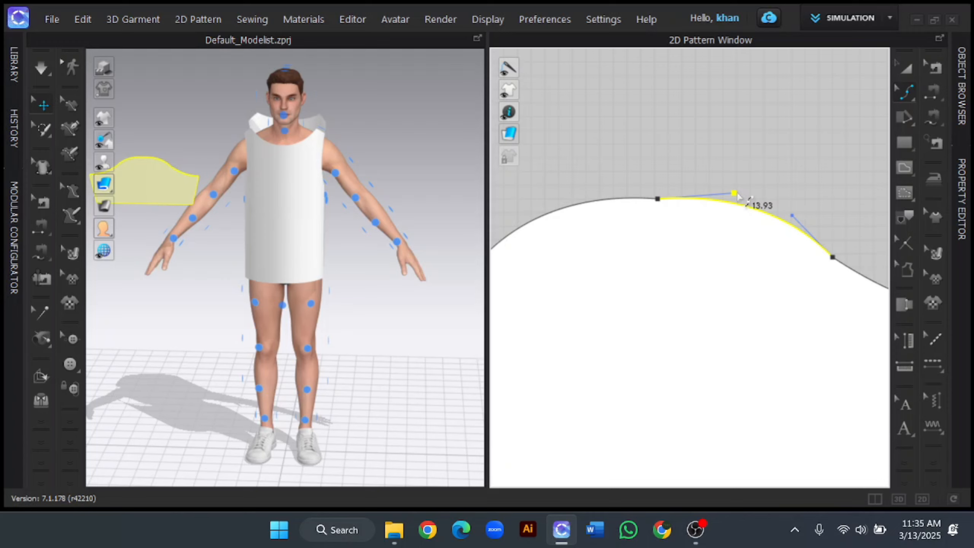
pyautogui.moveTo(738, 195); pyautogui.dragTo(740, 206)
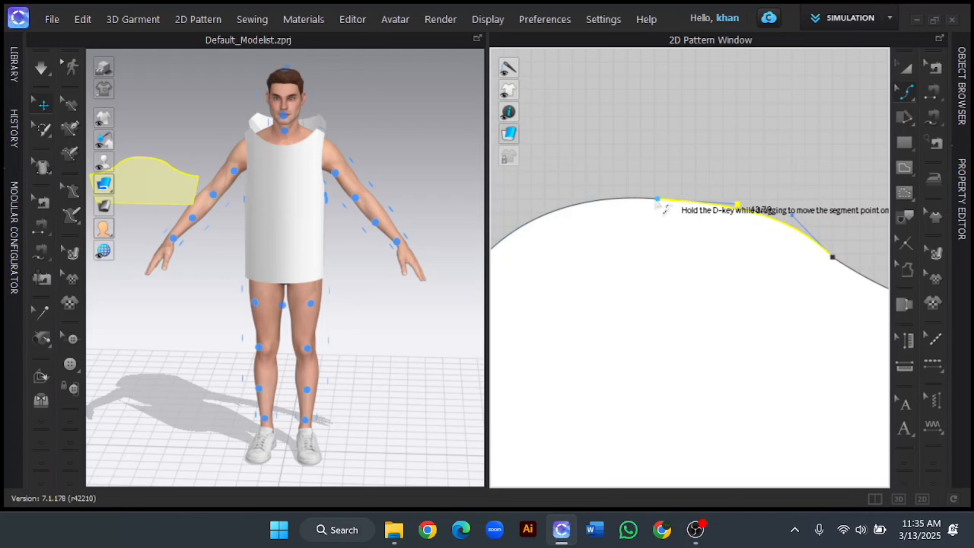
pyautogui.click(658, 199)
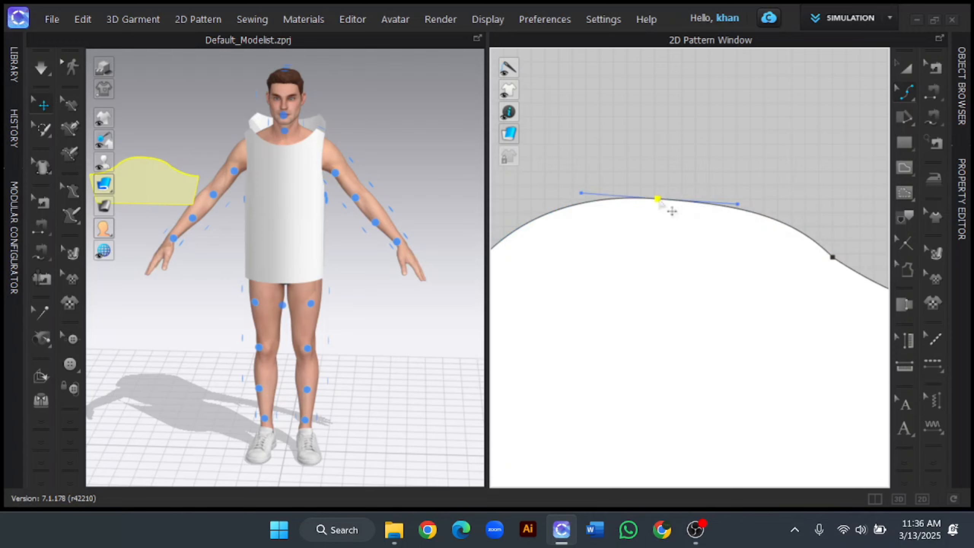
pyautogui.click(581, 194)
pyautogui.moveTo(592, 212); pyautogui.dragTo(594, 211)
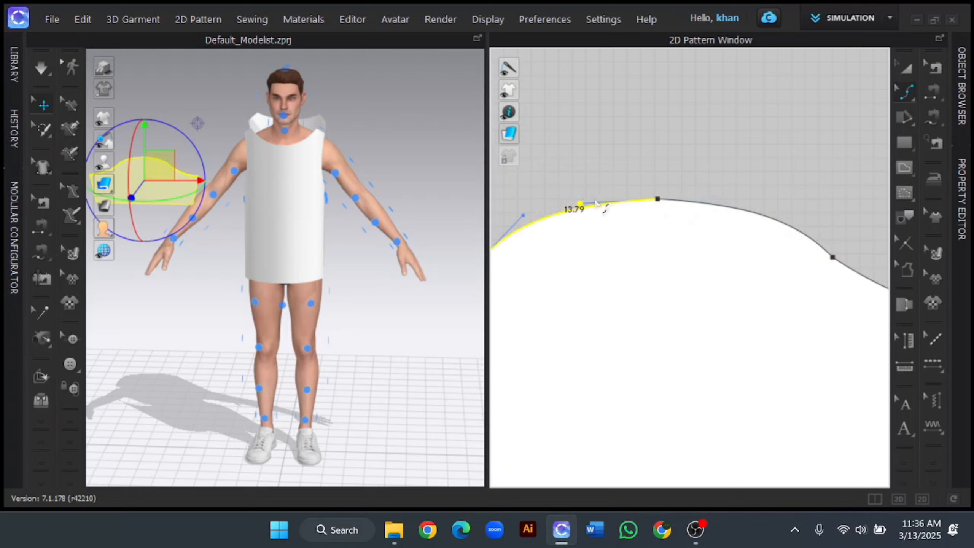
pyautogui.click(659, 201)
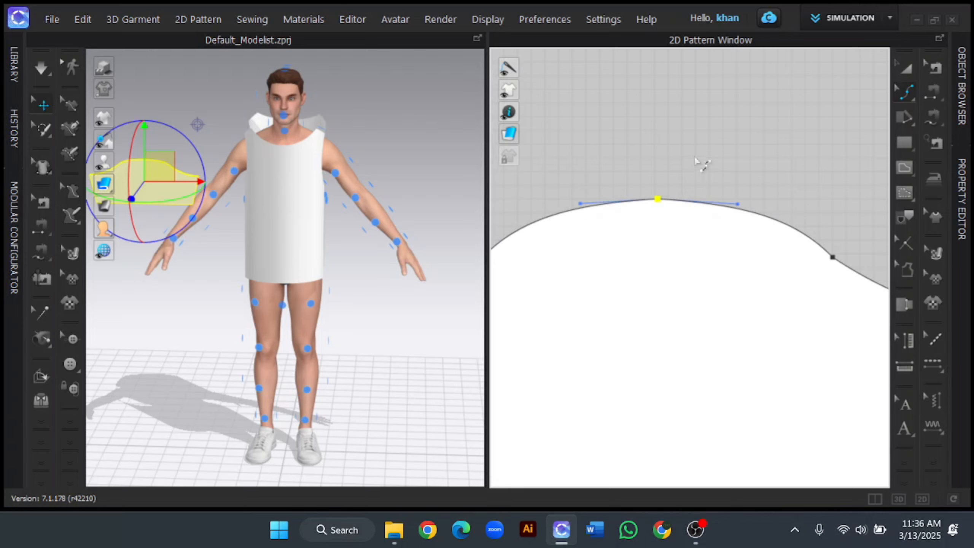
# Step: Raise both curve handles level with the sleeve cap's centre point to smooth the peak
pyautogui.click(742, 210)
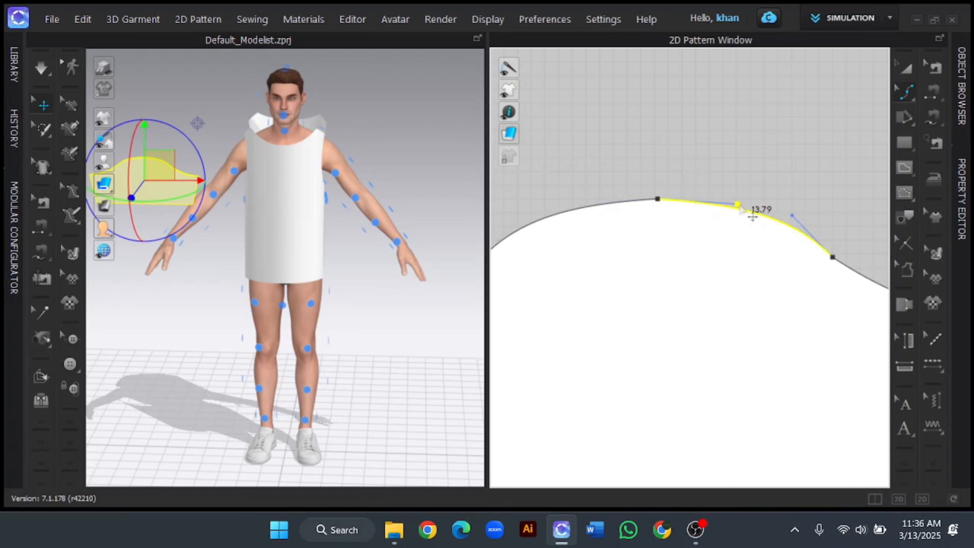
pyautogui.moveTo(751, 218); pyautogui.dragTo(751, 214)
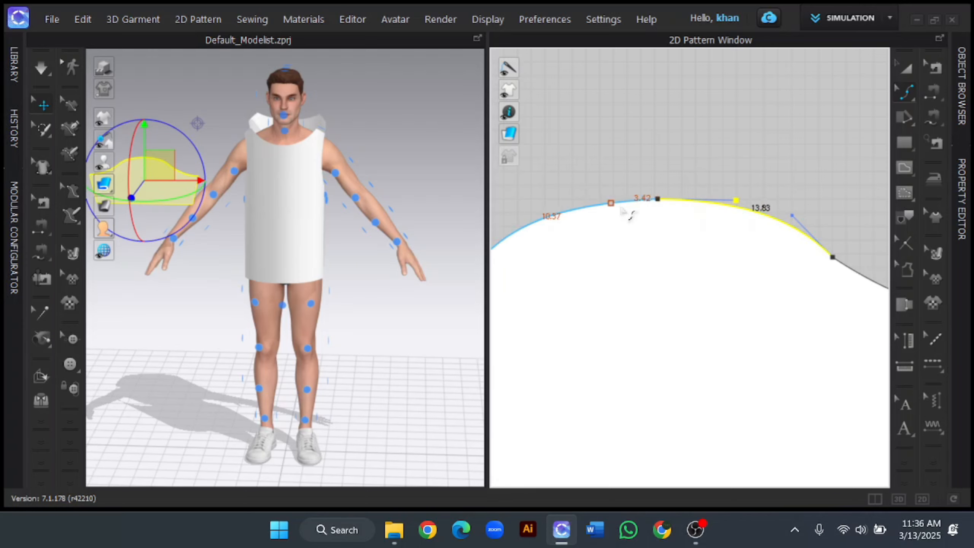
pyautogui.click(657, 198)
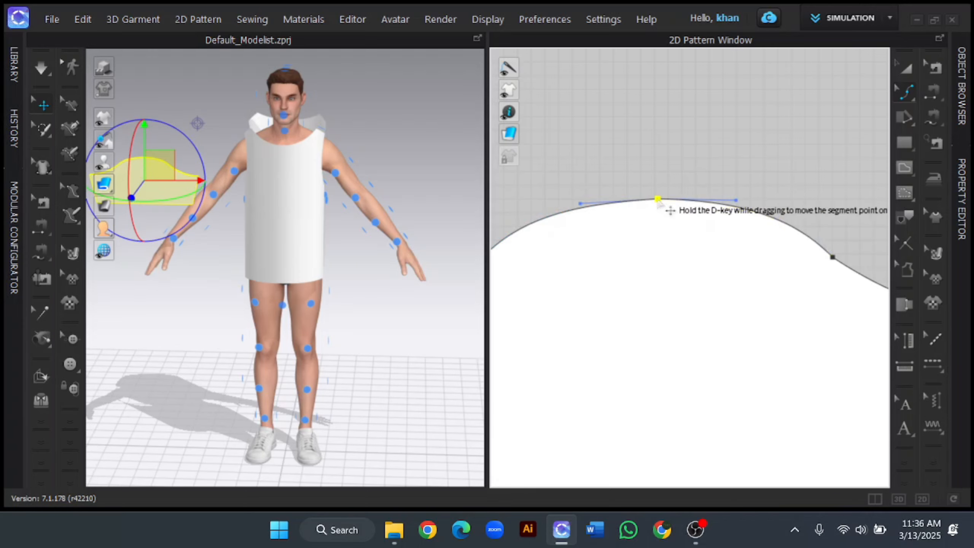
pyautogui.click(586, 207)
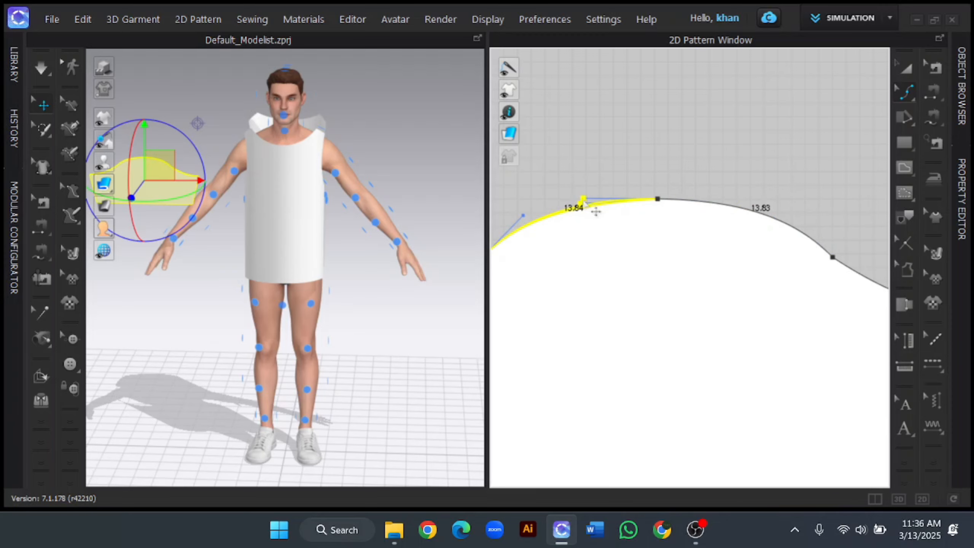
pyautogui.click(667, 145)
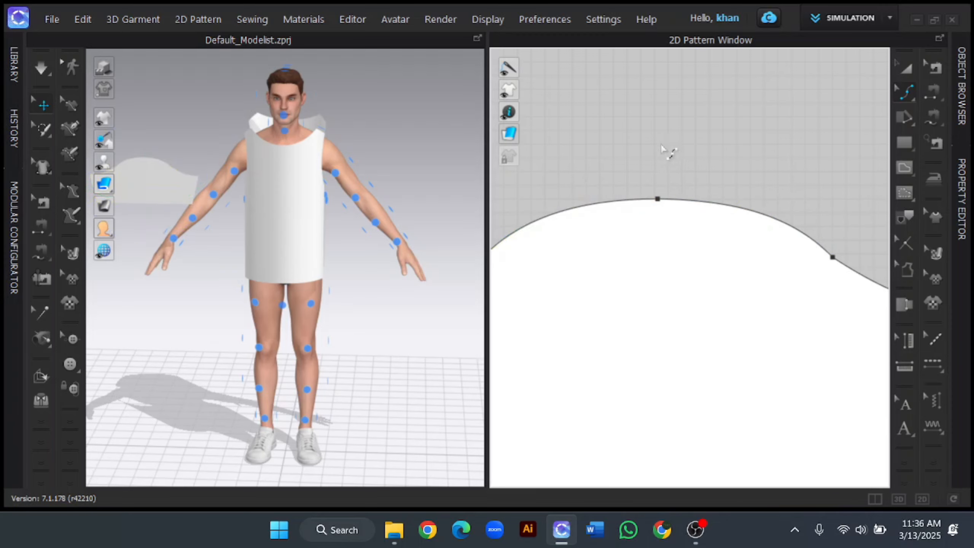
# Step: Check the length of the bodice piece's armhole curve for comparison with the sleeve cap
pyautogui.scroll(-5, 662, 147)
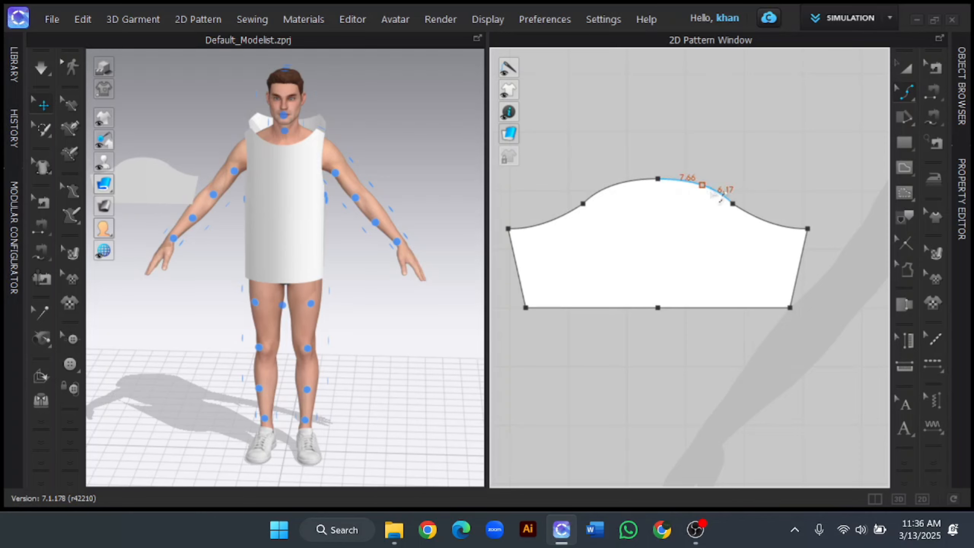
pyautogui.scroll(-1, 807, 186)
pyautogui.moveTo(843, 199); pyautogui.dragTo(618, 221, button='middle')
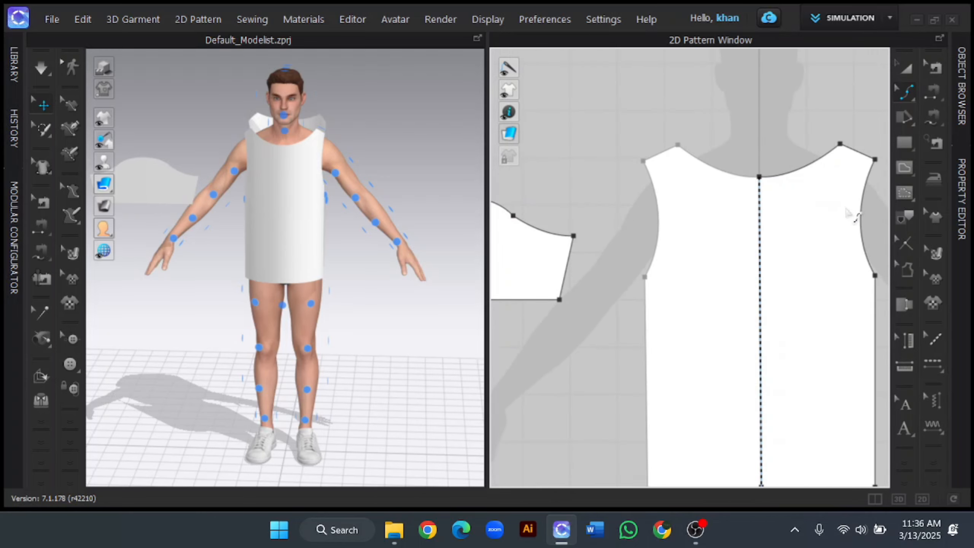
pyautogui.click(861, 214)
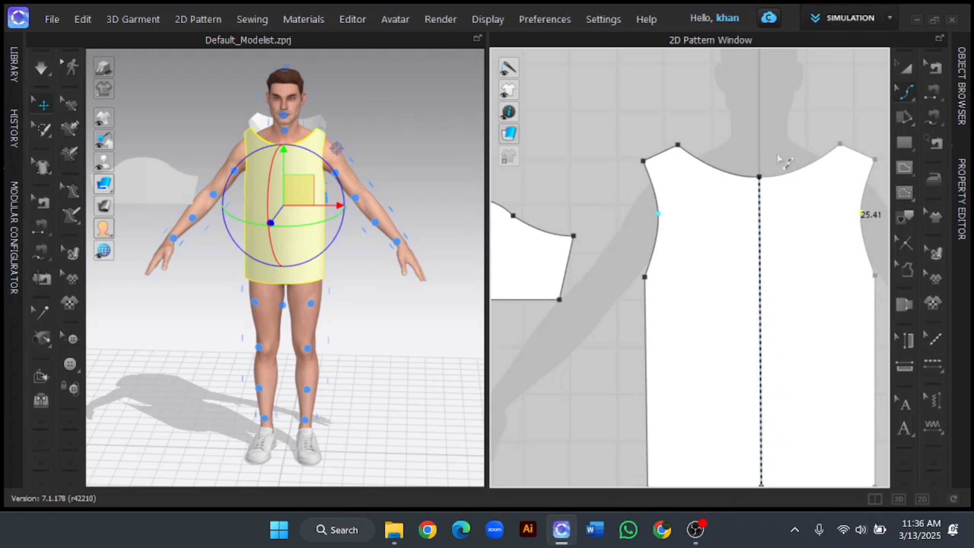
pyautogui.moveTo(907, 94); pyautogui.dragTo(896, 96)
pyautogui.click(896, 96)
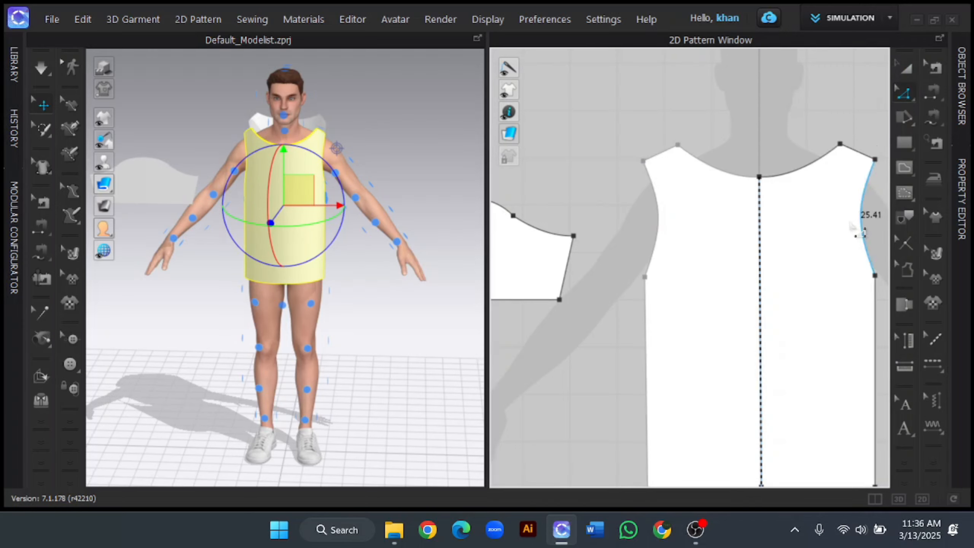
pyautogui.click(861, 222)
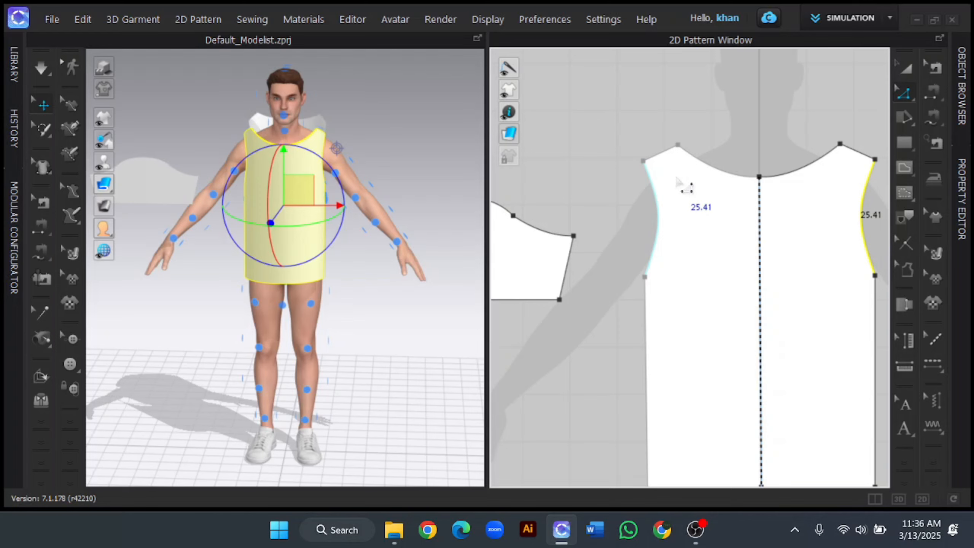
# Step: Measure the two sleeve cap segments on the side nearest the bodice by selecting them together
pyautogui.scroll(3, 661, 211)
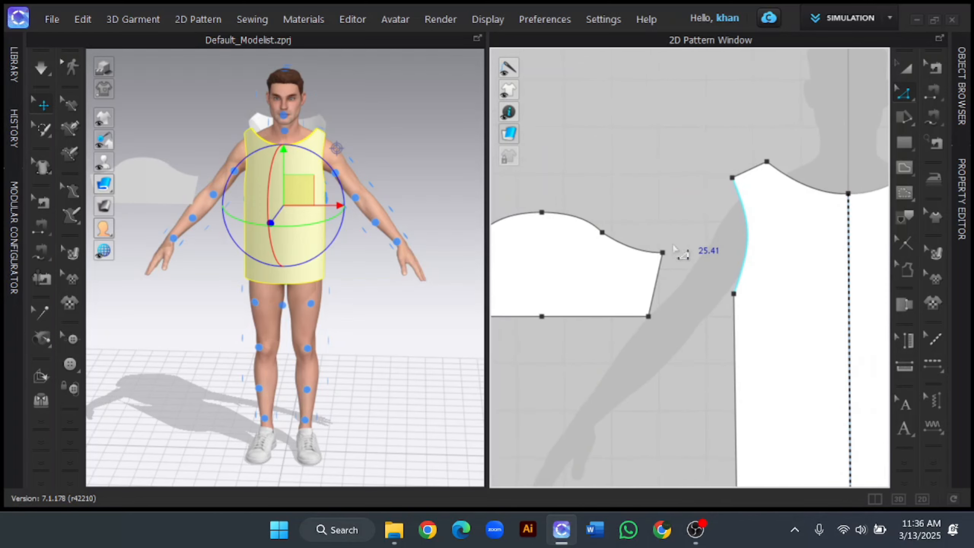
pyautogui.click(575, 214)
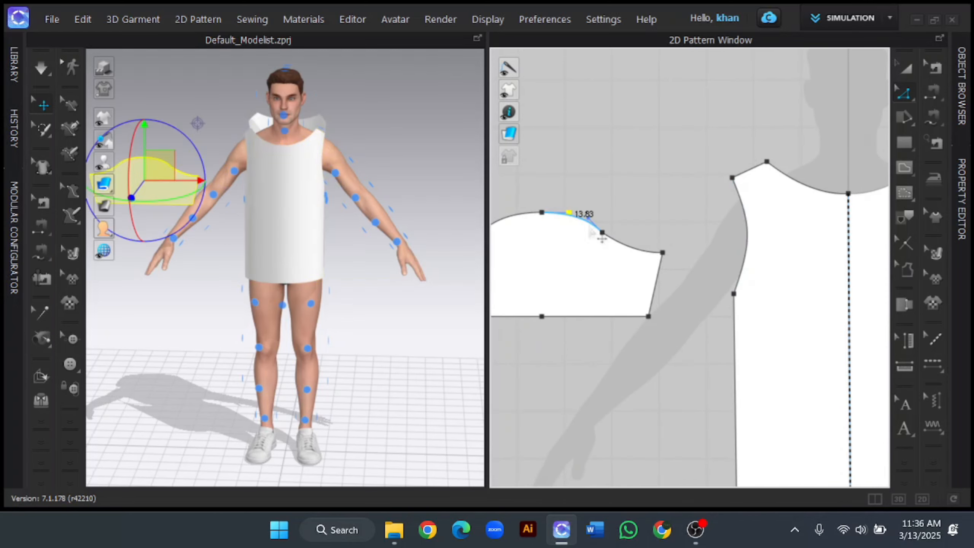
pyautogui.keyDown('shift'); pyautogui.click(639, 252); pyautogui.keyUp('shift')
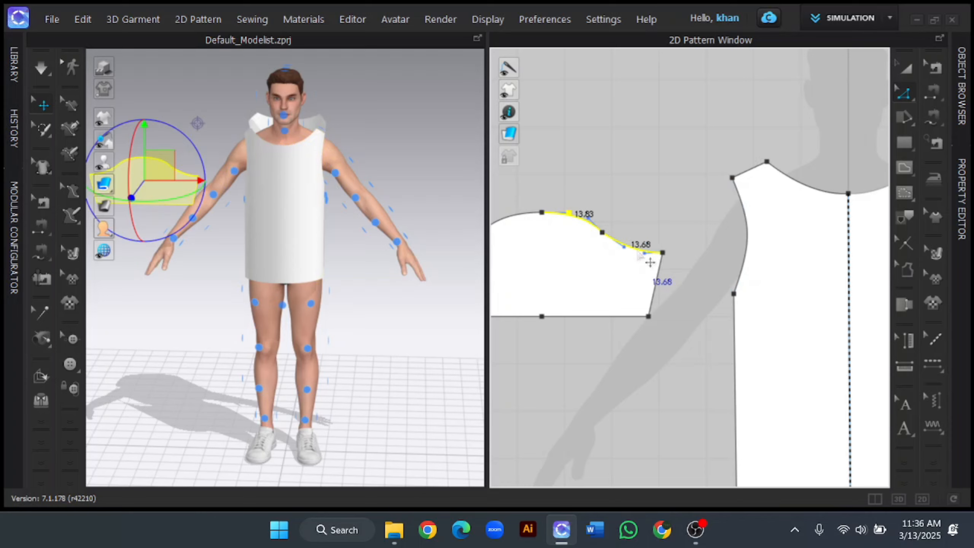
# Step: Recheck the combined length of the two sleeve cap segments beside the bodice
pyautogui.click(663, 197)
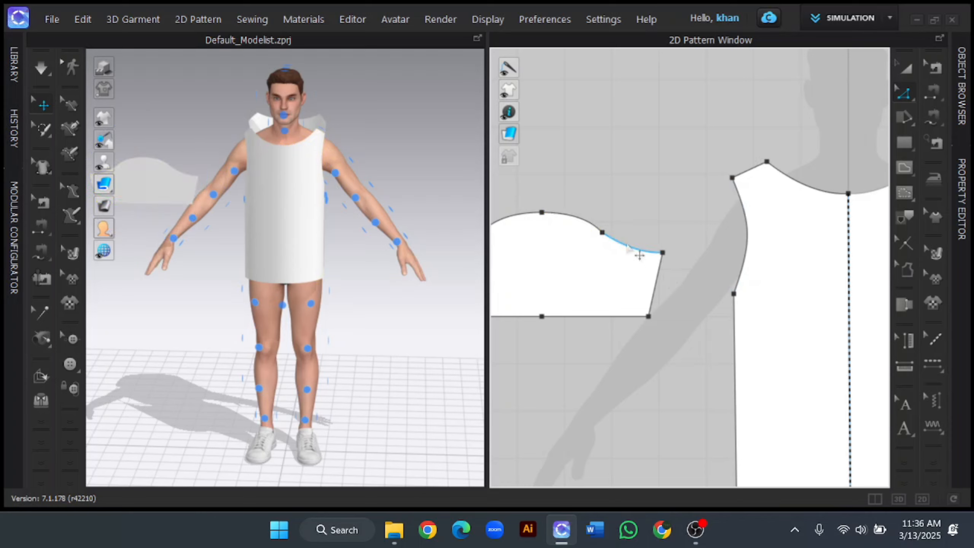
pyautogui.scroll(2, 626, 246)
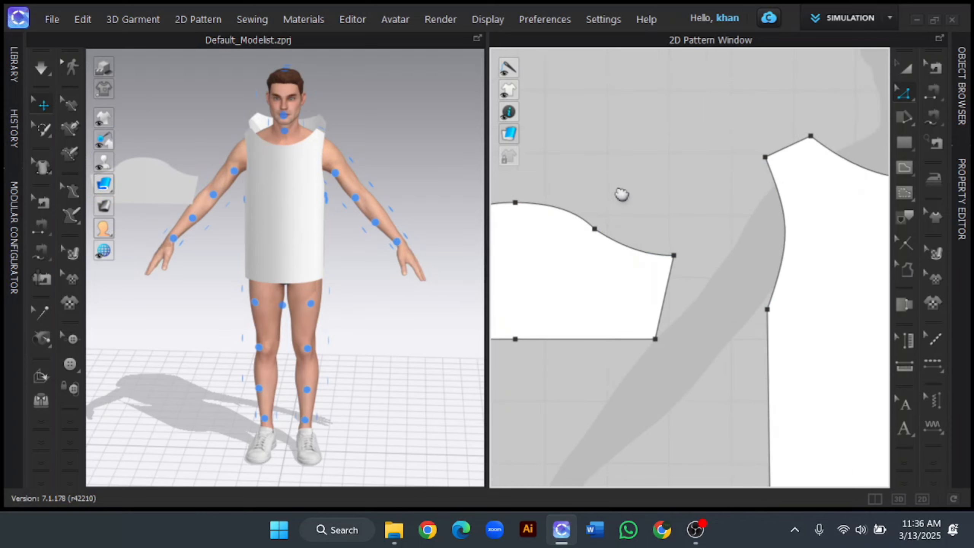
pyautogui.moveTo(621, 194); pyautogui.dragTo(745, 164, button='middle')
pyautogui.click(753, 217)
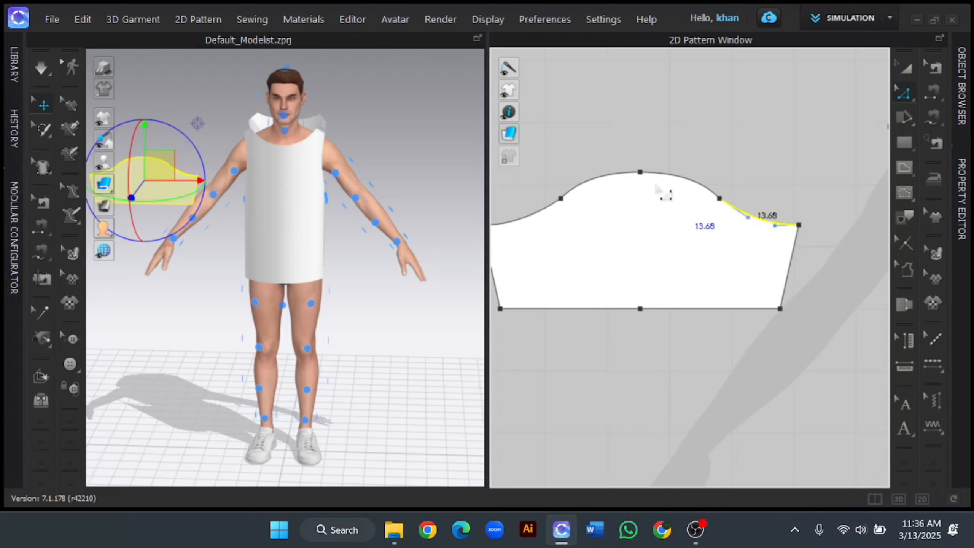
pyautogui.keyDown('shift'); pyautogui.click(670, 178); pyautogui.keyUp('shift')
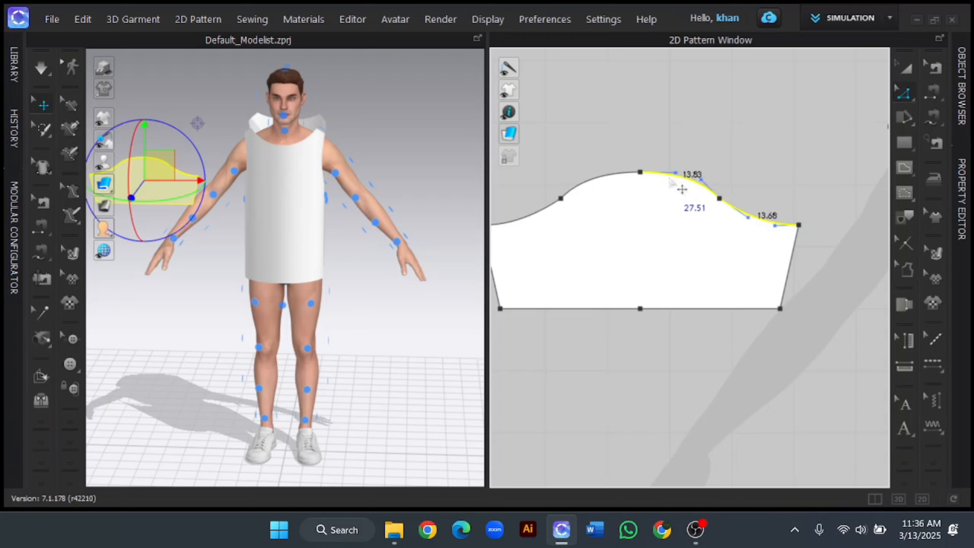
# Step: Select the sleeve's side edge nearest the bodice and nudge it slightly inward to narrow the sleeve
pyautogui.click(763, 202)
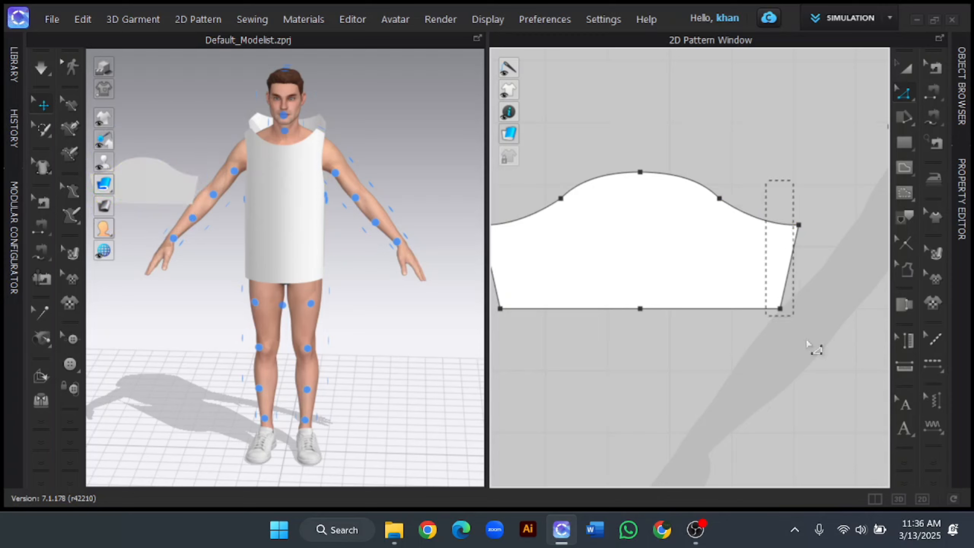
pyautogui.moveTo(806, 338); pyautogui.dragTo(830, 358)
pyautogui.press('Left')
pyautogui.press('Left')
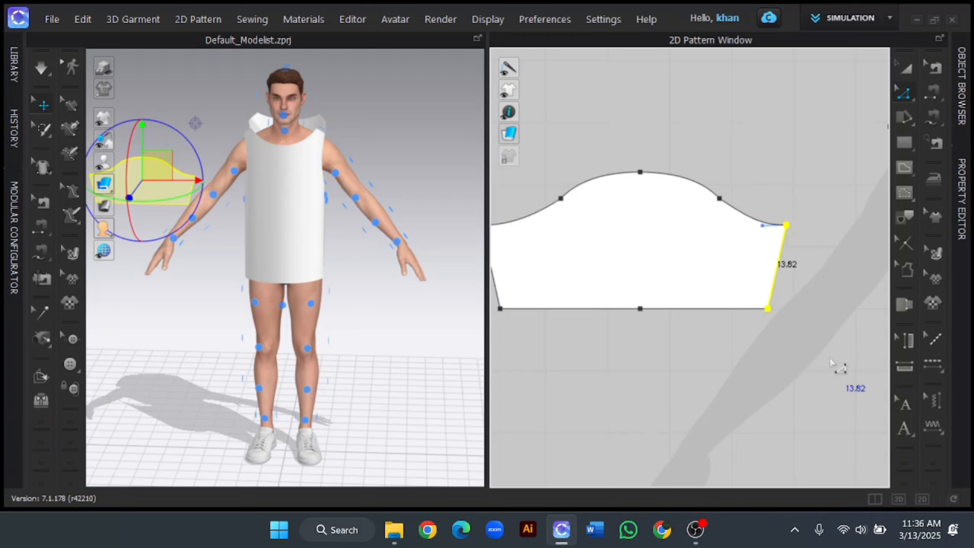
# Step: Check the length of the back bodice's armhole curve against the sleeve cap
pyautogui.scroll(-2, 829, 358)
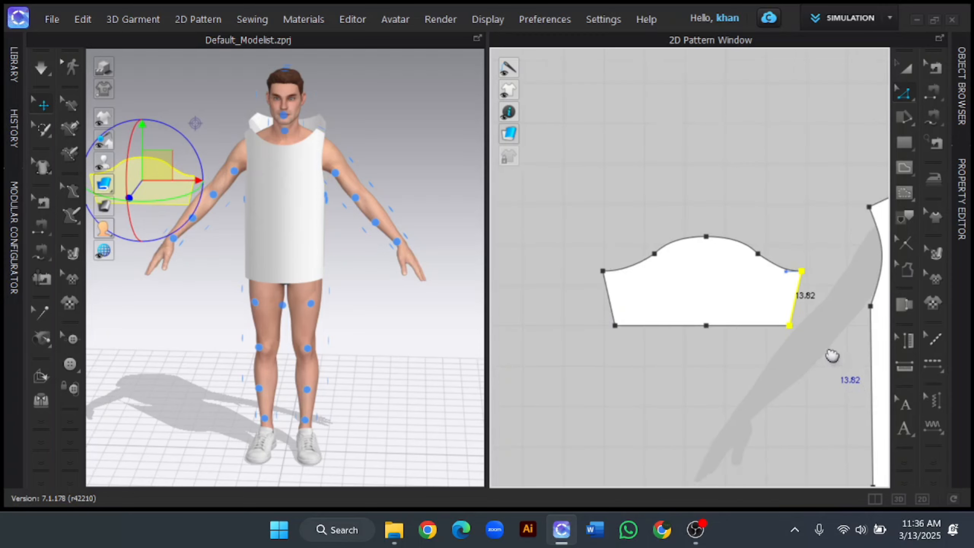
pyautogui.moveTo(832, 356); pyautogui.dragTo(729, 332, button='right')
pyautogui.scroll(-2, 728, 332)
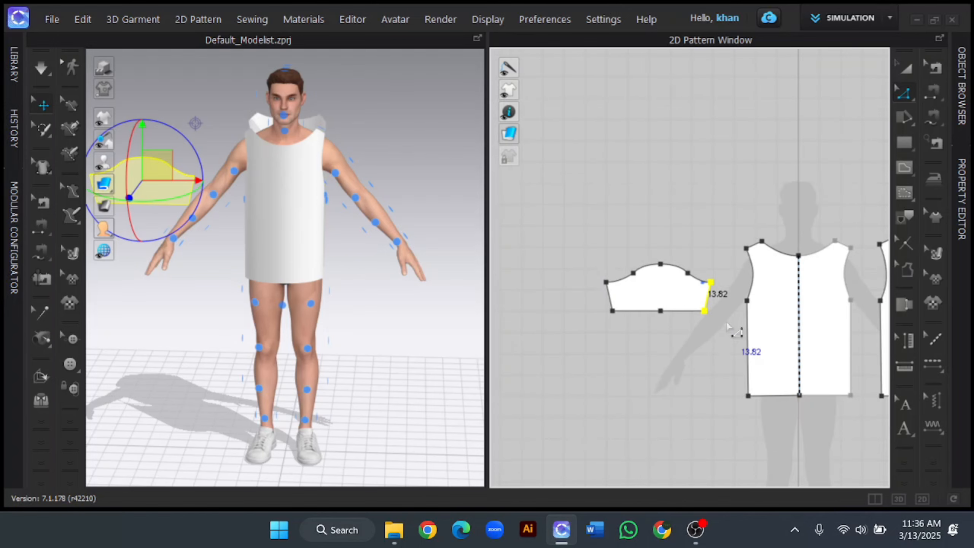
pyautogui.moveTo(738, 281); pyautogui.dragTo(652, 267, button='right')
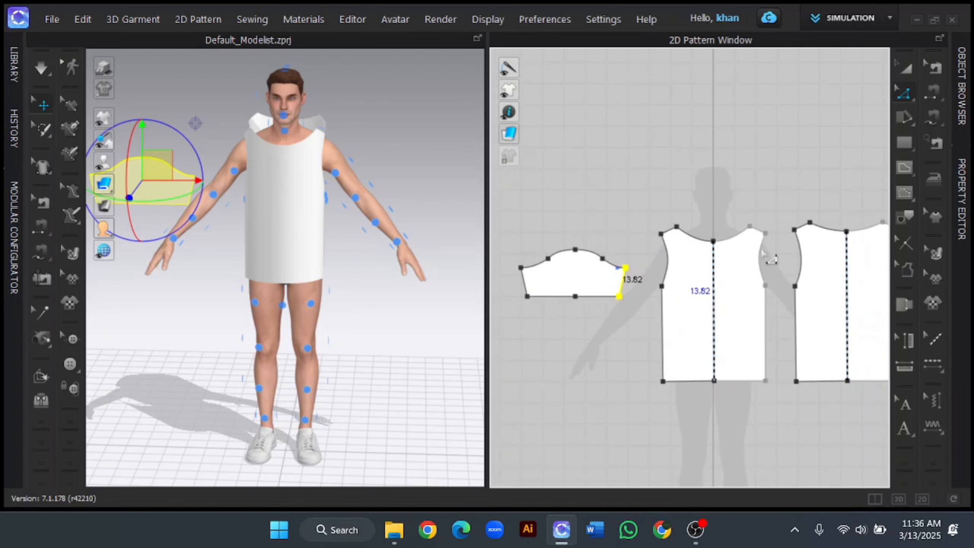
pyautogui.click(814, 263)
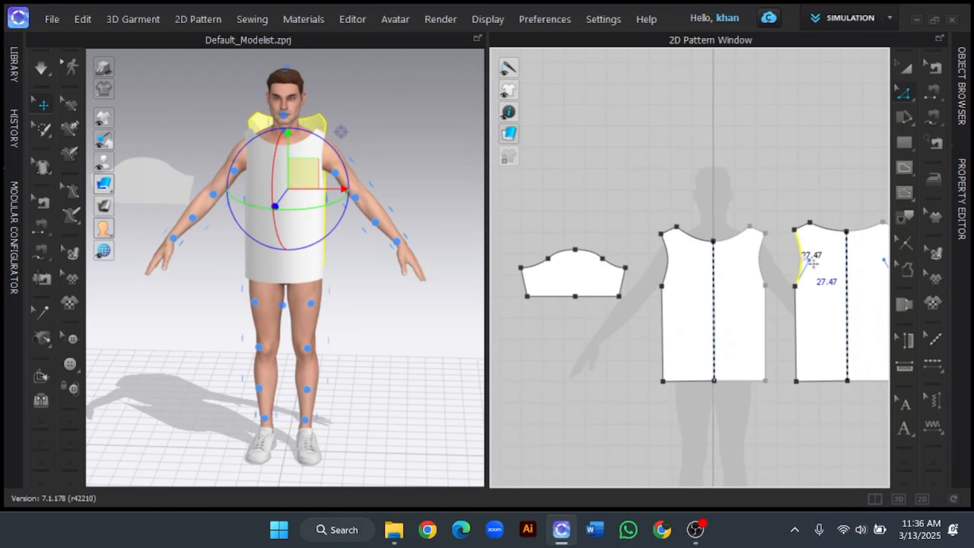
# Step: Measure the two sleeve cap segments on the side away from the bodice together
pyautogui.click(544, 268)
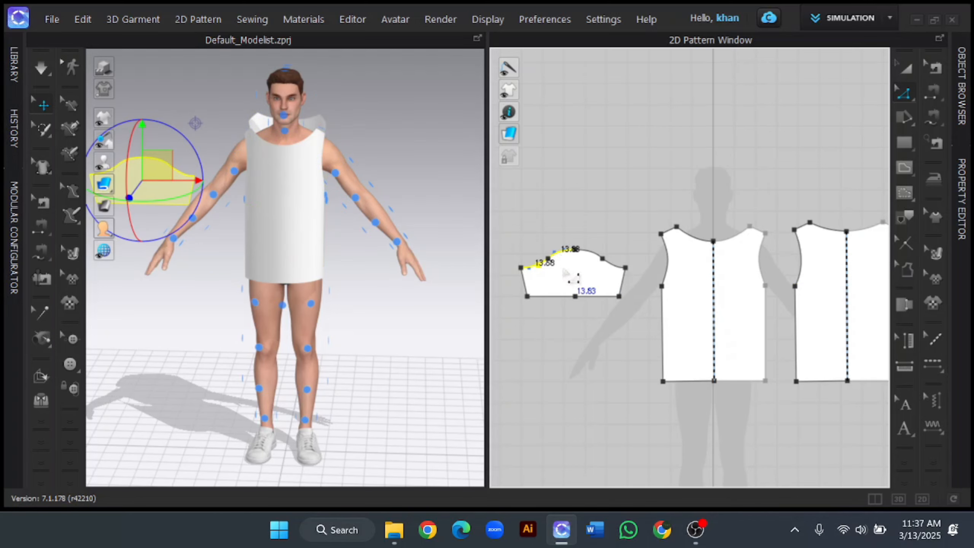
pyautogui.scroll(5, 577, 319)
pyautogui.moveTo(579, 317); pyautogui.dragTo(772, 402, button='right')
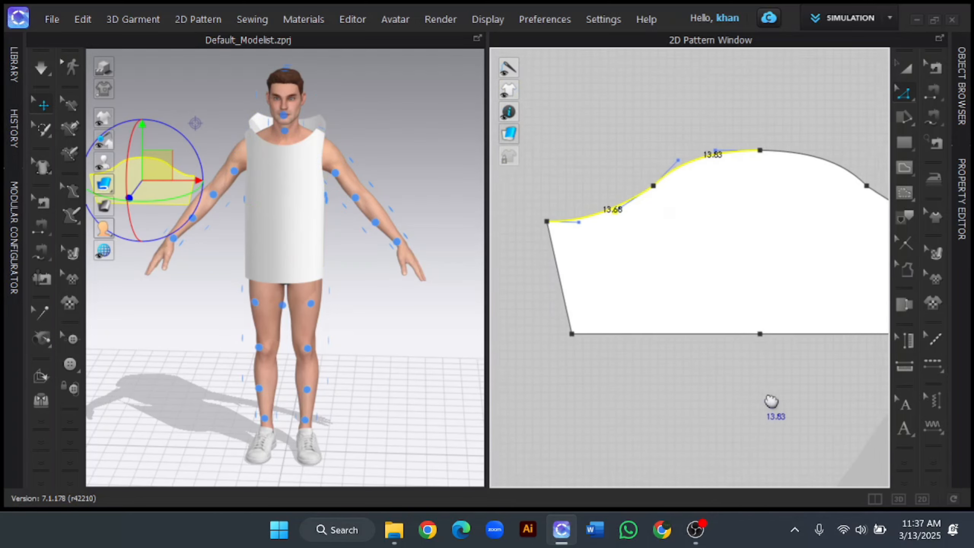
pyautogui.click(708, 150)
pyautogui.click(720, 175)
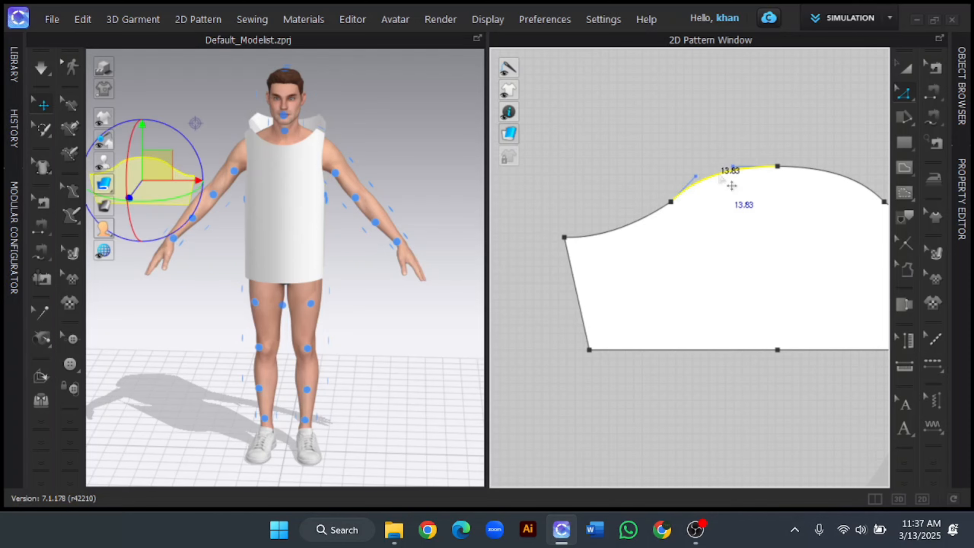
pyautogui.keyDown('shift'); pyautogui.click(636, 239); pyautogui.keyUp('shift')
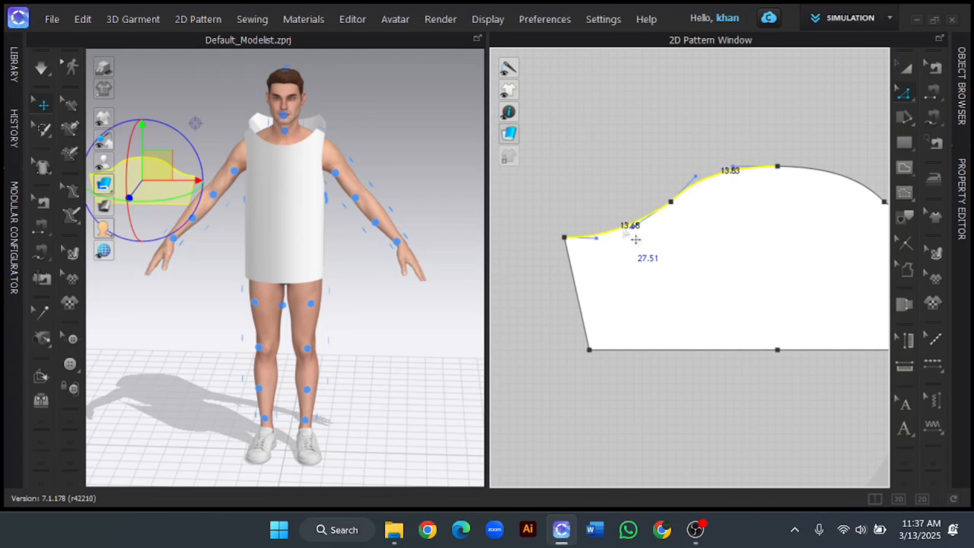
pyautogui.click(612, 127)
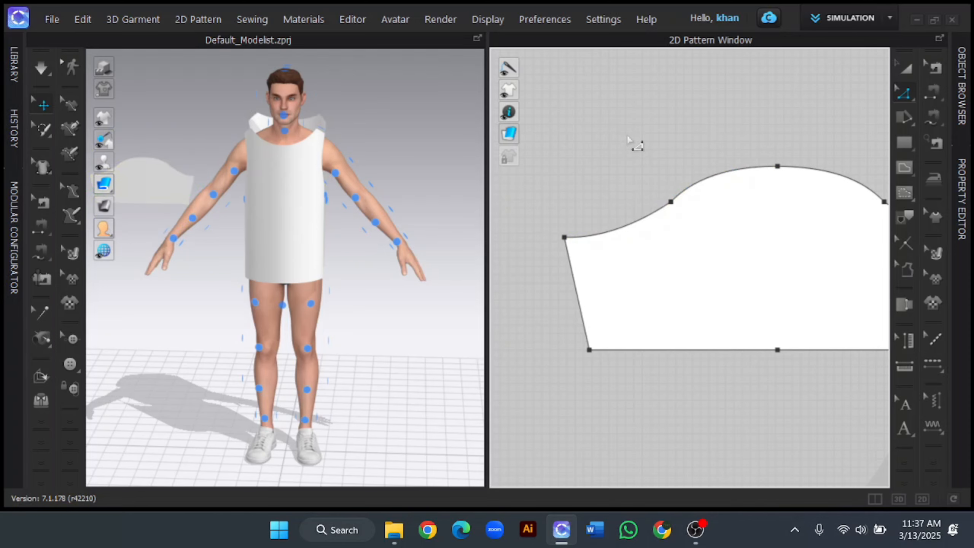
# Step: Wrap the sleeve piece around the avatar's left upper arm using the arrangement point on its outer side
pyautogui.scroll(-3, 626, 135)
pyautogui.scroll(-1, 763, 298)
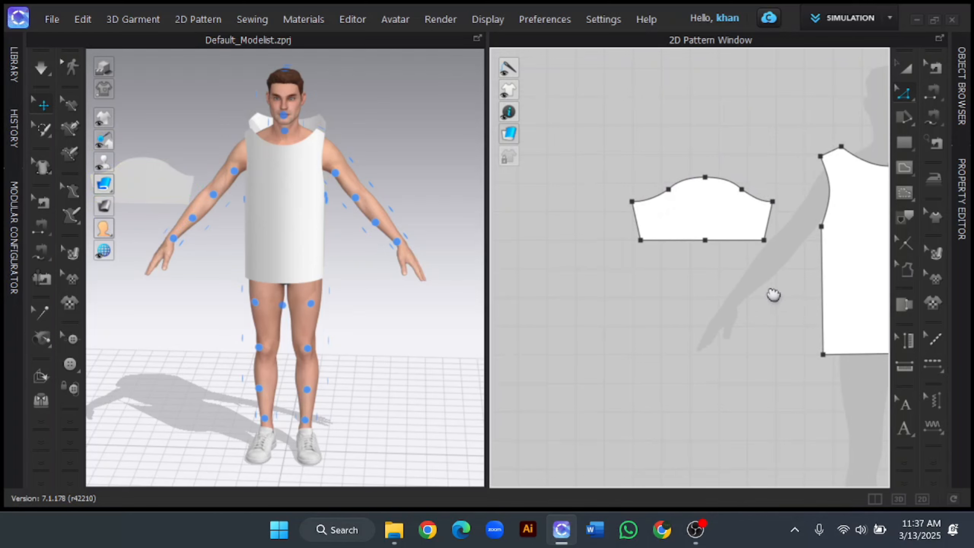
pyautogui.moveTo(774, 295); pyautogui.dragTo(637, 324, button='middle')
pyautogui.scroll(-1, 671, 321)
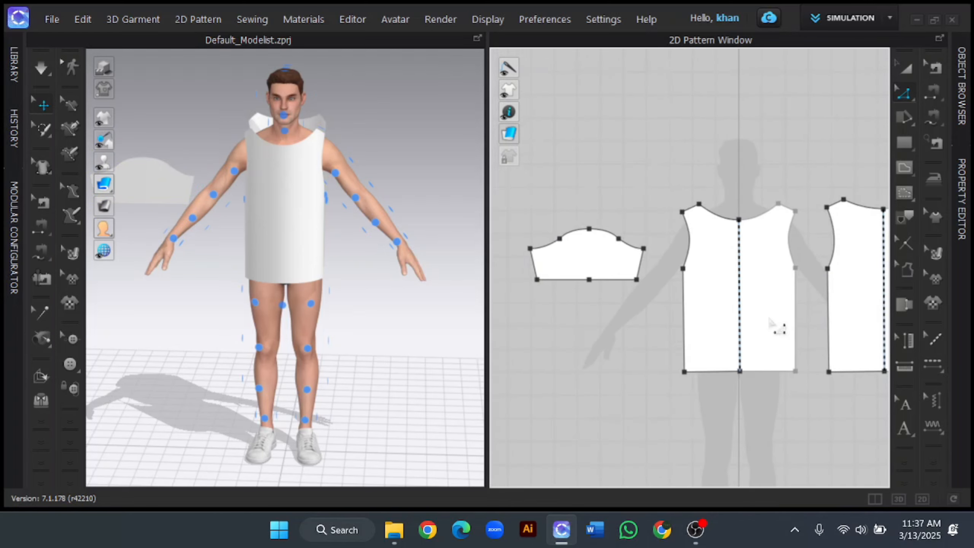
pyautogui.moveTo(817, 341); pyautogui.dragTo(785, 351, button='middle')
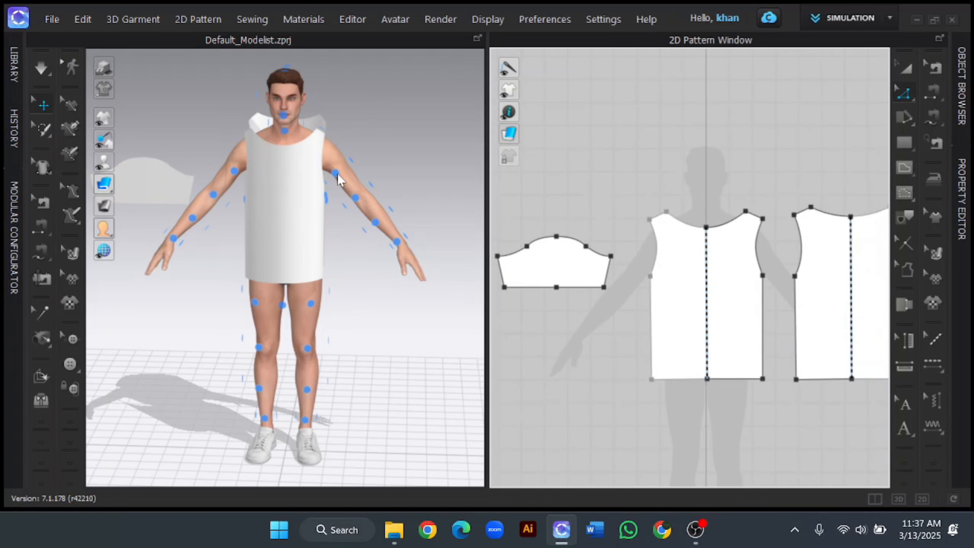
pyautogui.moveTo(195, 263); pyautogui.dragTo(274, 273, button='right')
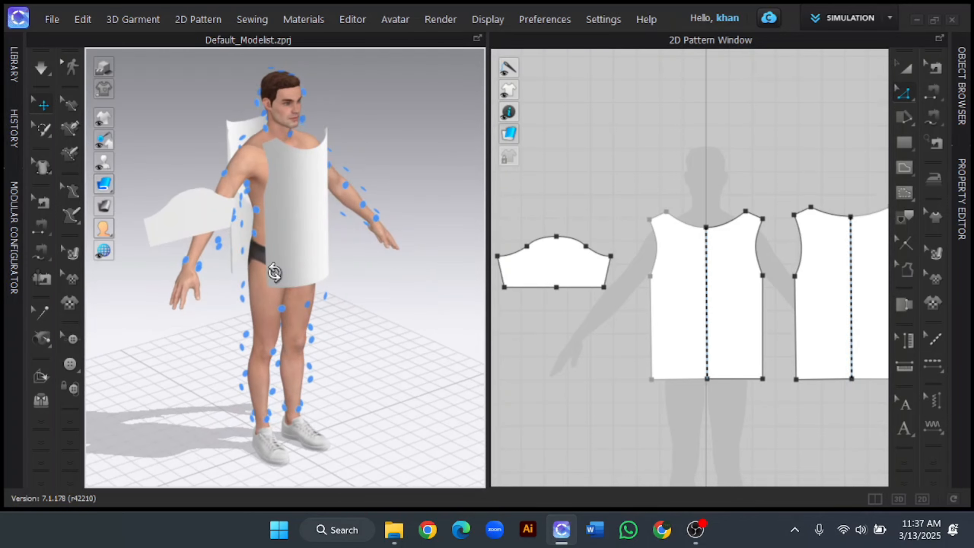
pyautogui.moveTo(372, 289); pyautogui.dragTo(270, 301, button='right')
pyautogui.moveTo(355, 303); pyautogui.dragTo(334, 294, button='right')
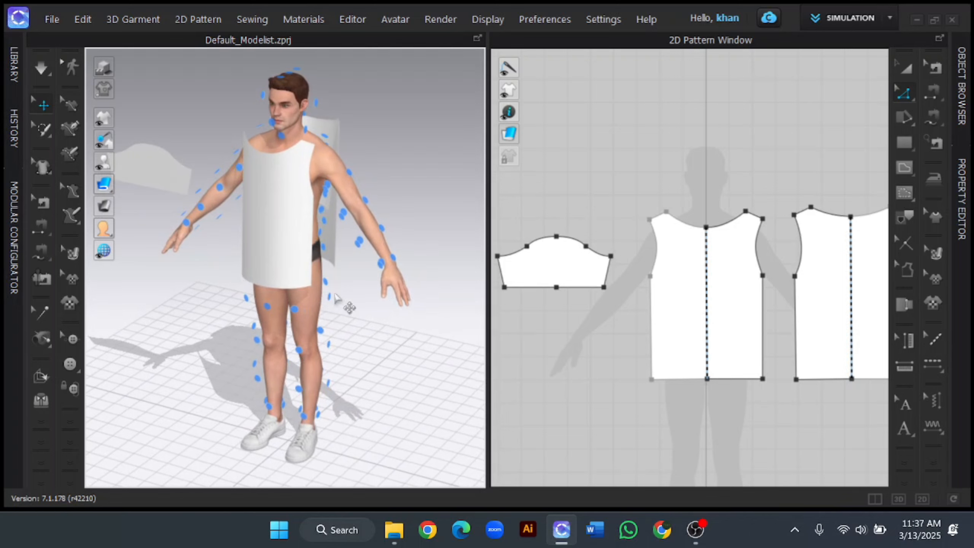
pyautogui.click(147, 177)
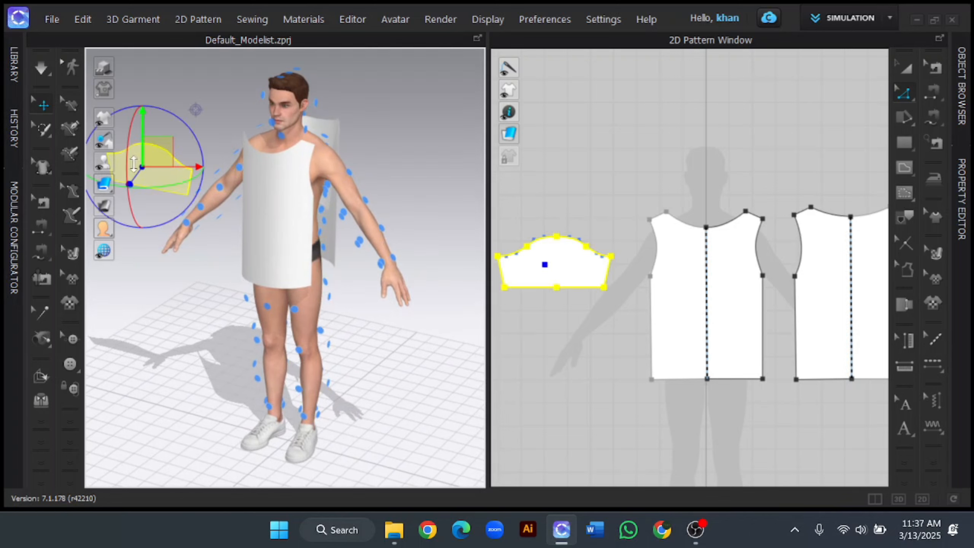
pyautogui.click(349, 173)
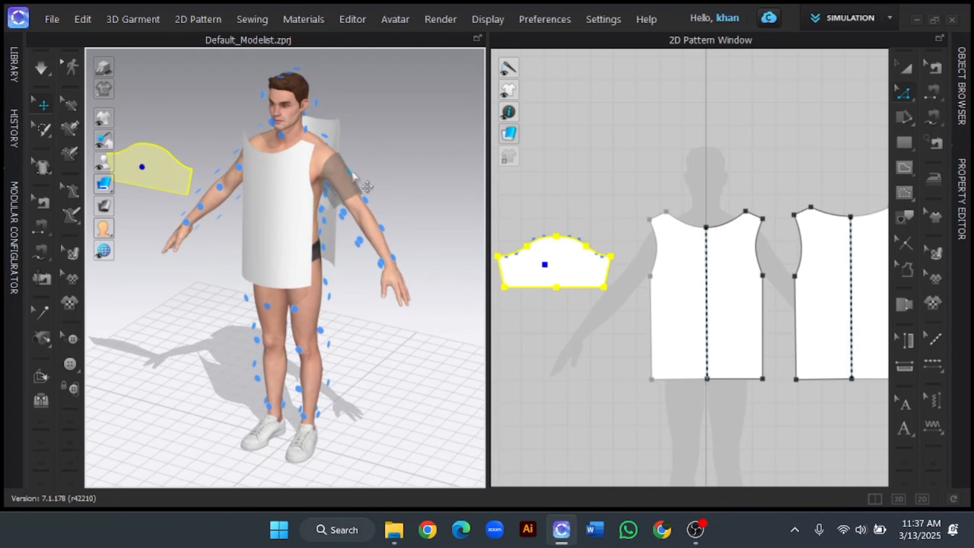
pyautogui.click(347, 172)
# Step: Hide the avatar's arrangement points and deselect the sleeve
pyautogui.moveTo(110, 162)
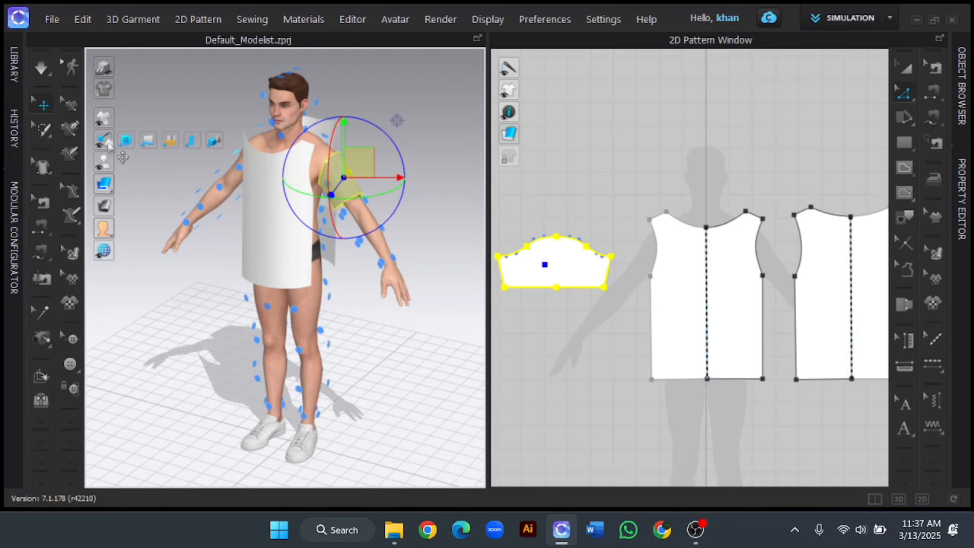
pyautogui.click(148, 163)
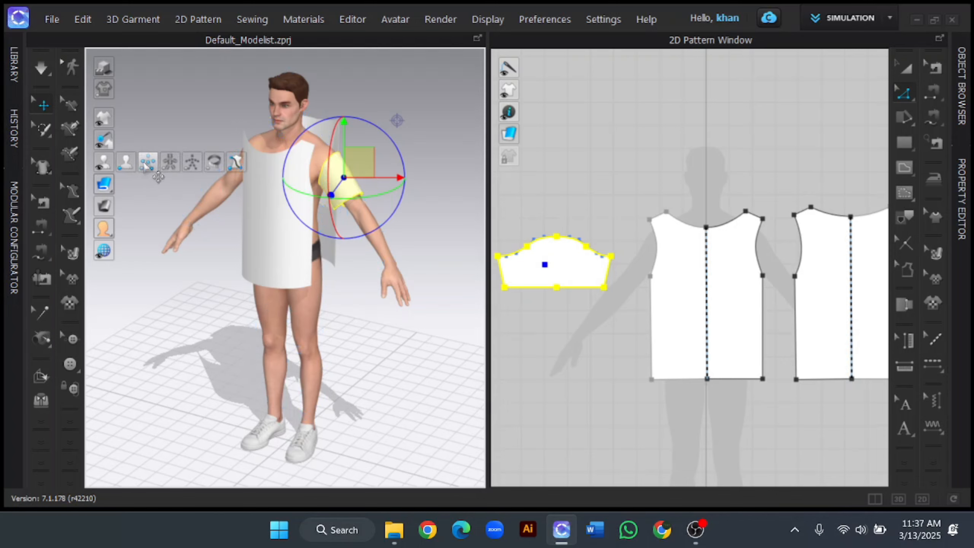
pyautogui.click(592, 408)
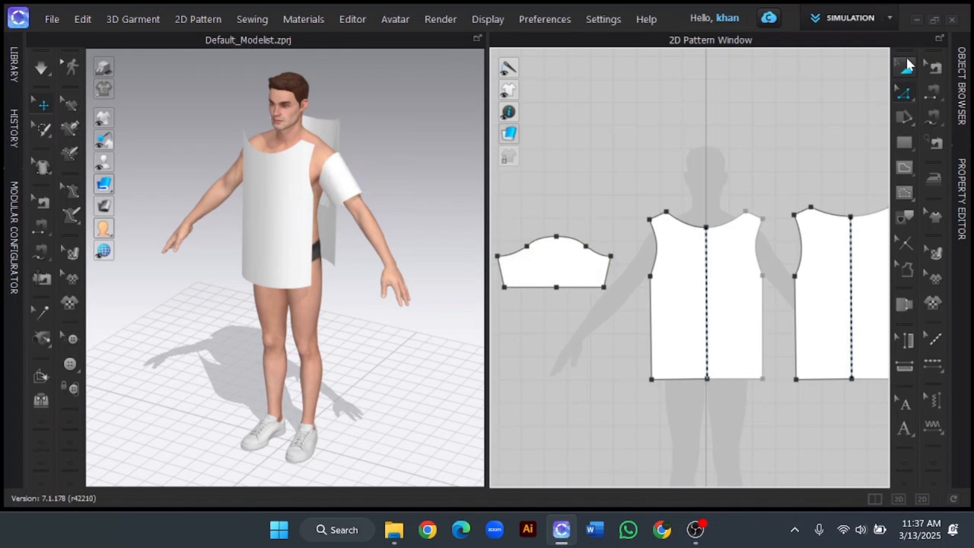
# Step: Clone the sleeve as a Symmetric Pattern (with Sewing) and place the copy directly above the original
pyautogui.click(907, 67)
pyautogui.click(532, 258)
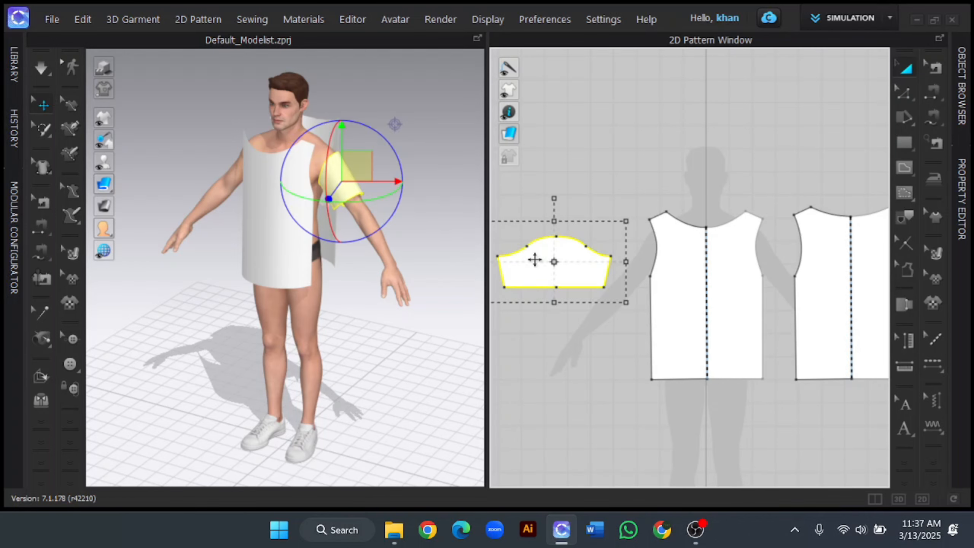
pyautogui.rightClick(532, 258)
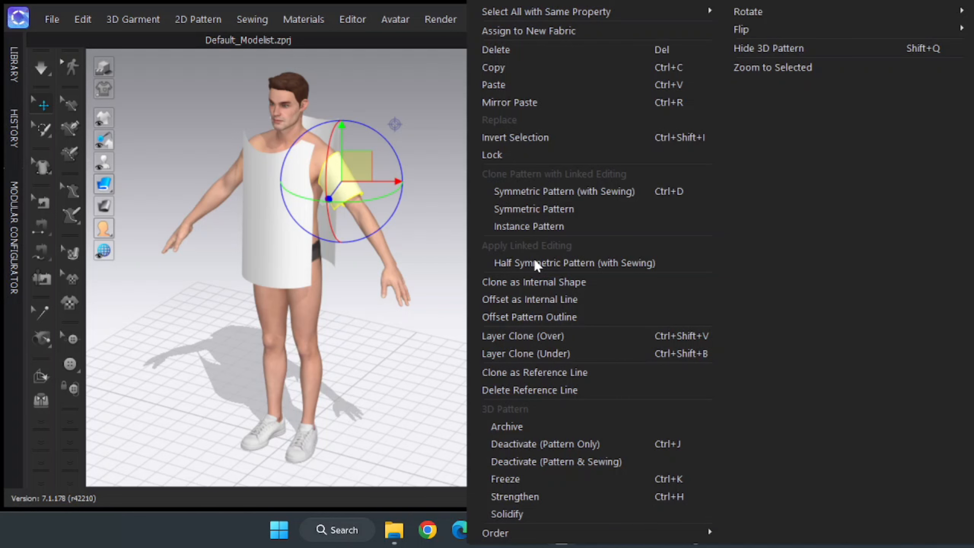
pyautogui.click(589, 192)
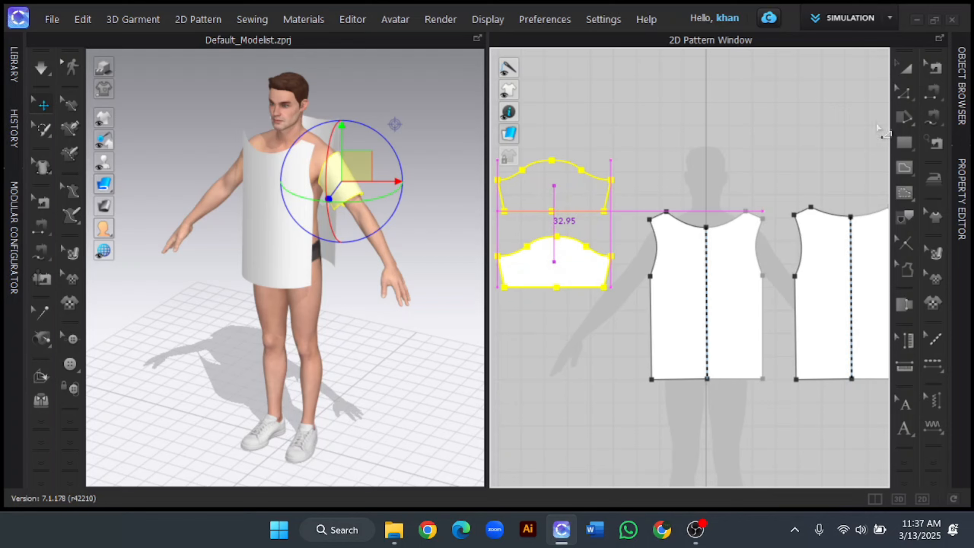
pyautogui.click(908, 70)
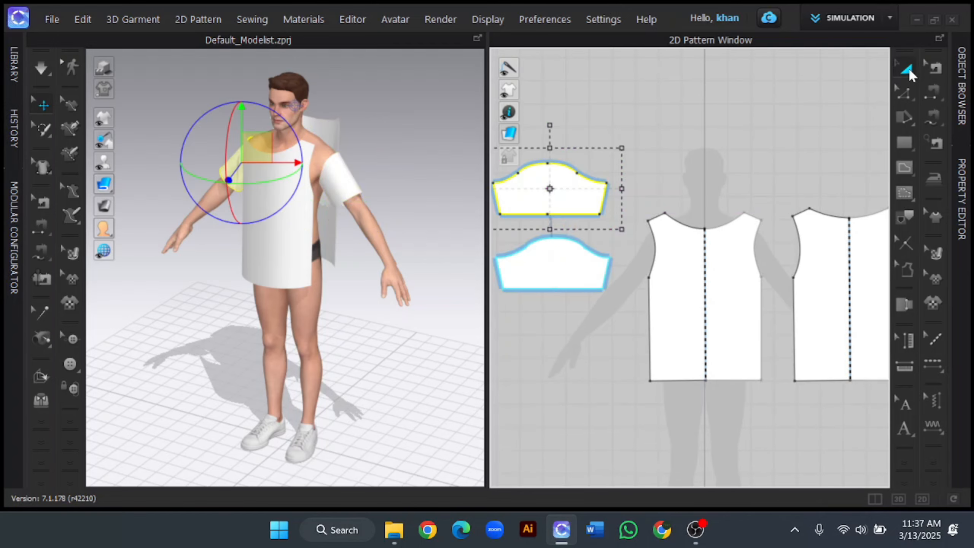
pyautogui.click(798, 127)
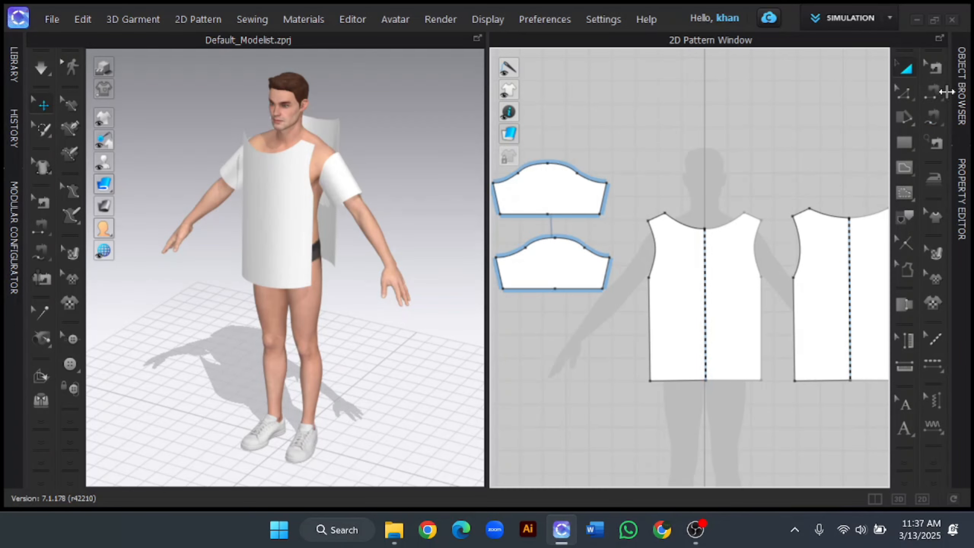
# Step: Sew the front bodice's shoulder edges to the matching back shoulder edges with Segment Sewing
pyautogui.click(934, 93)
pyautogui.moveTo(808, 171); pyautogui.dragTo(766, 154, button='middle')
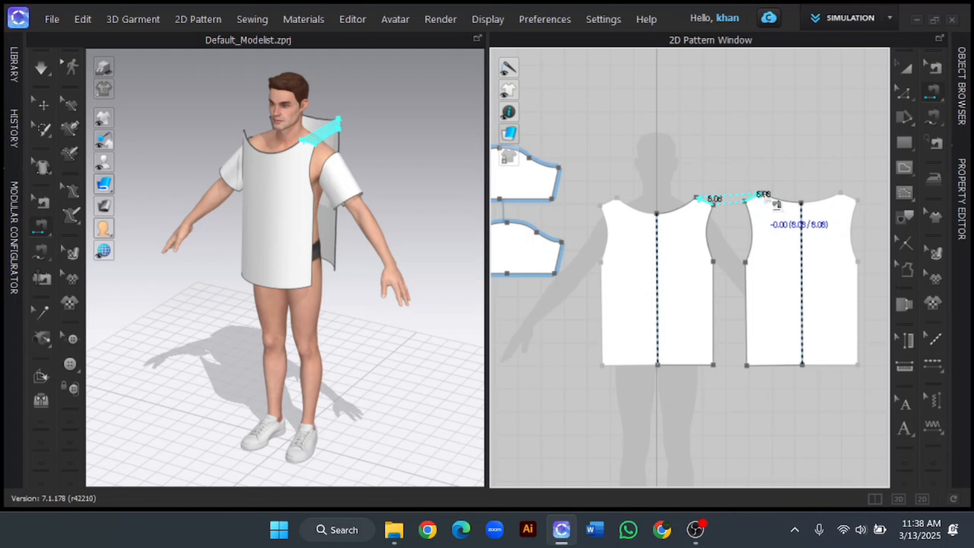
pyautogui.click(765, 195)
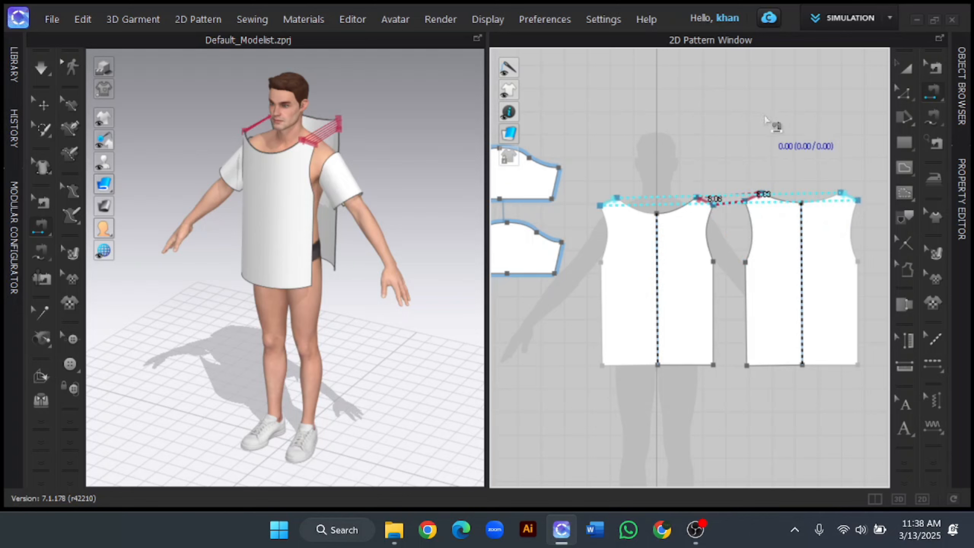
# Step: Sew the front and back bodice together along their side edges below the armholes
pyautogui.moveTo(402, 174)
pyautogui.mouseDown(button='right')
pyautogui.moveTo(393, 159)
pyautogui.moveTo(372, 190)
pyautogui.moveTo(406, 175)
pyautogui.mouseUp(button='right')
pyautogui.moveTo(226, 198); pyautogui.dragTo(257, 168, button='right')
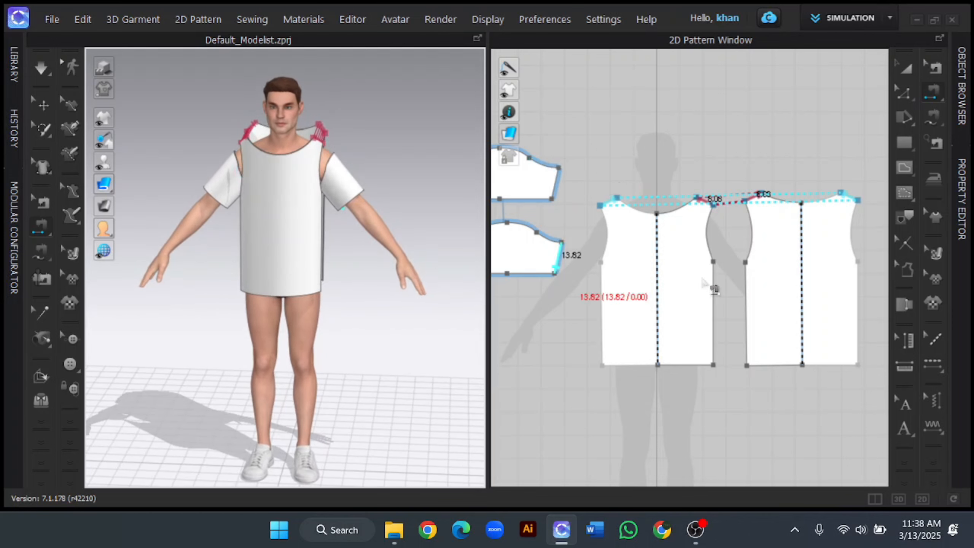
pyautogui.click(712, 283)
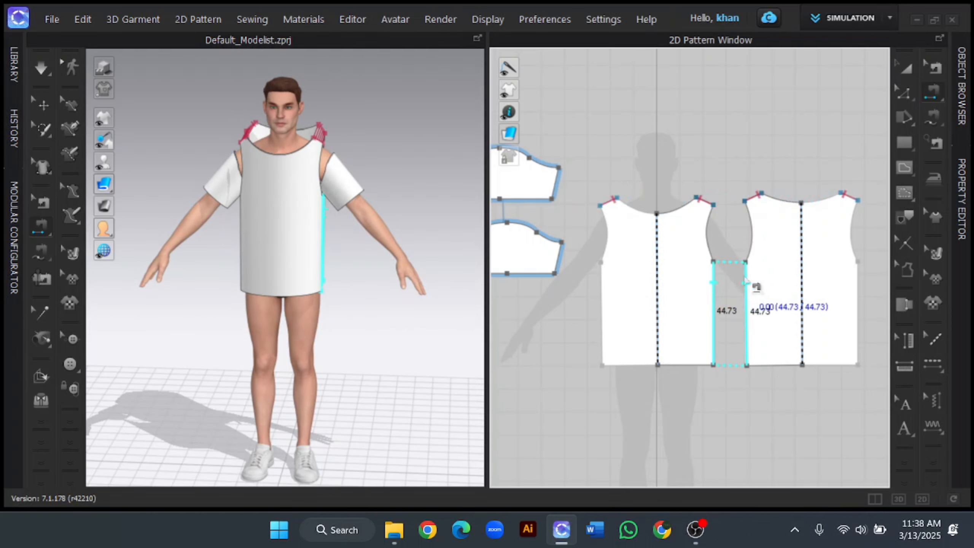
pyautogui.click(746, 282)
pyautogui.click(858, 286)
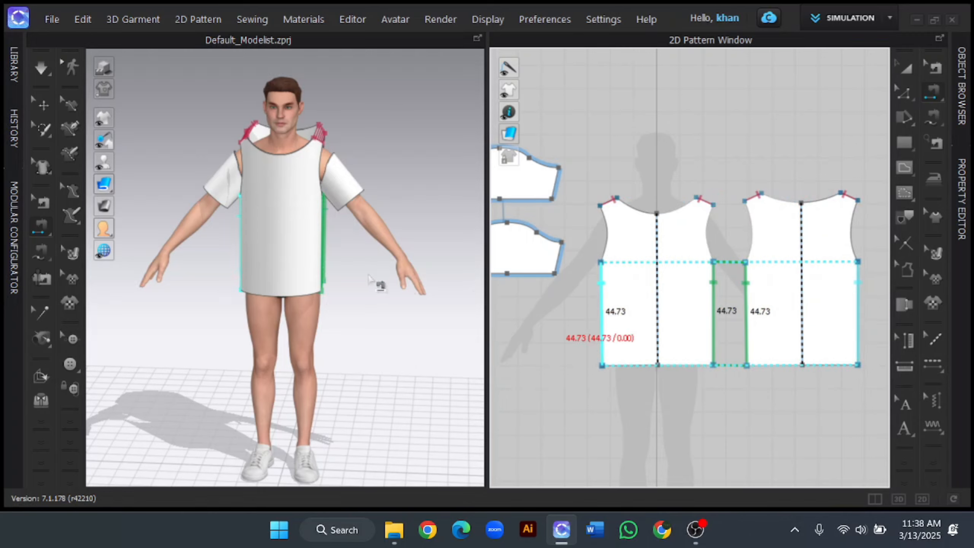
# Step: Sew the front half of the lower sleeve's cap to the front bodice's armhole with Free Sewing, from shoulder to underarm
pyautogui.moveTo(369, 276); pyautogui.dragTo(408, 286, button='right')
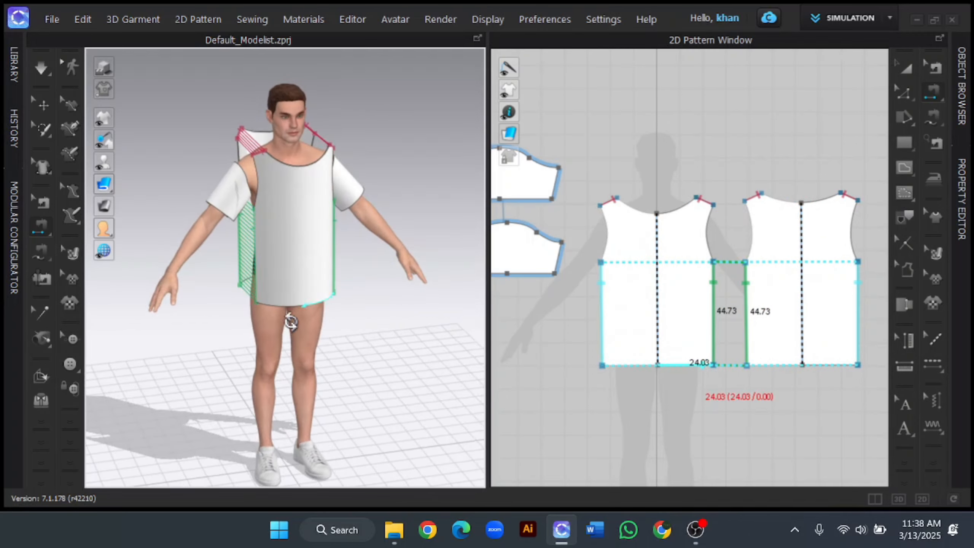
pyautogui.moveTo(291, 321); pyautogui.dragTo(231, 296, button='right')
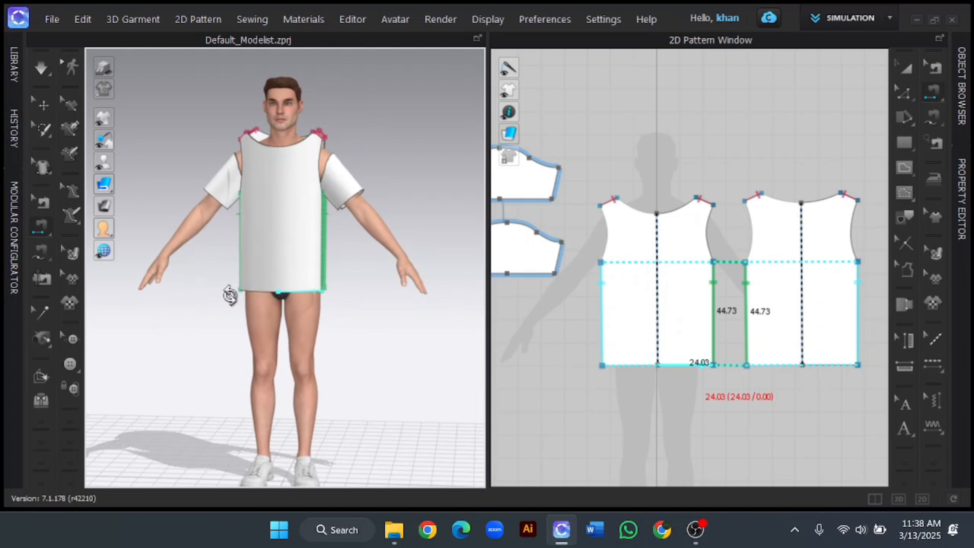
pyautogui.moveTo(548, 344); pyautogui.dragTo(612, 358, button='right')
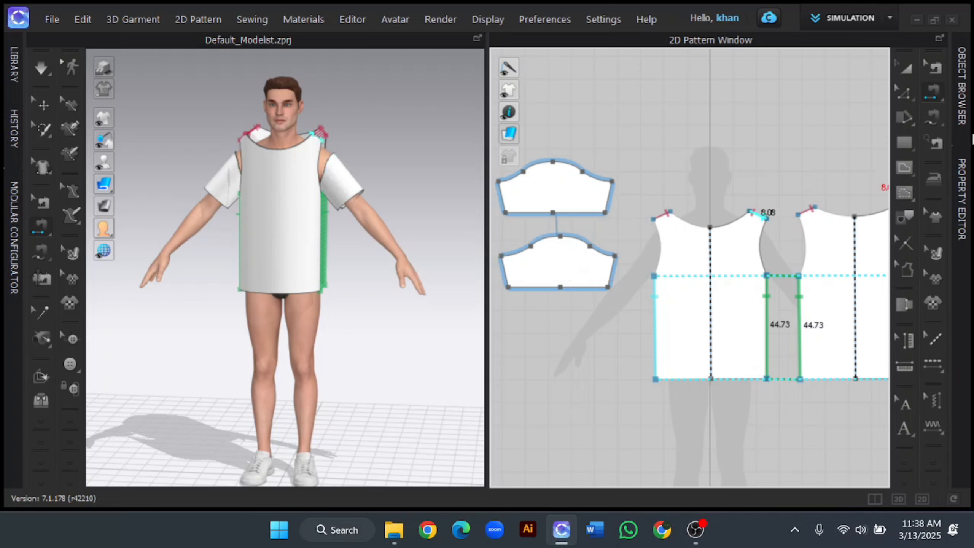
pyautogui.click(941, 122)
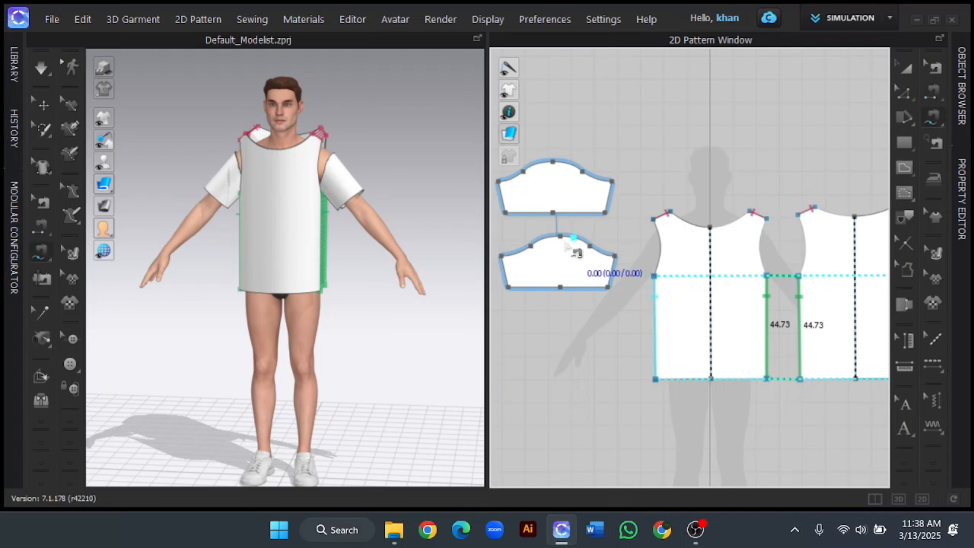
pyautogui.click(561, 238)
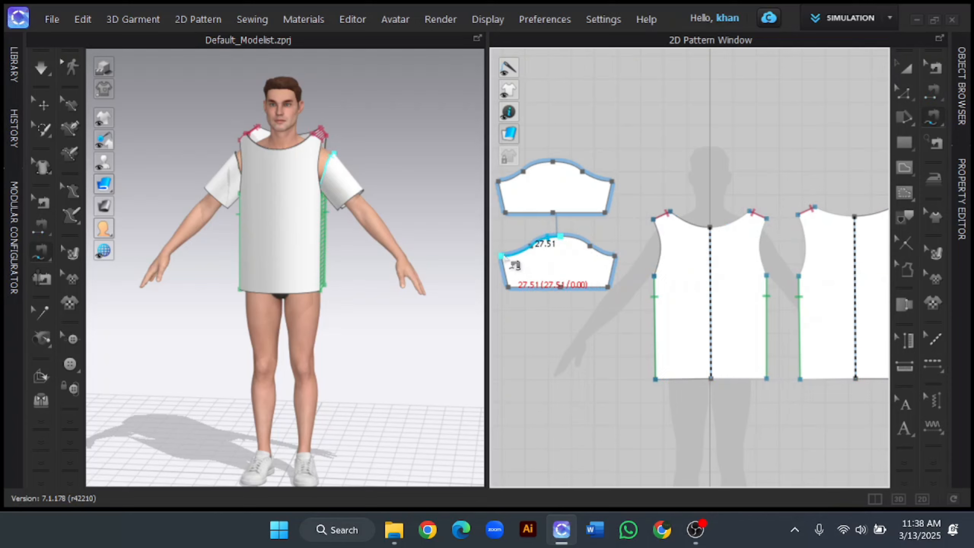
pyautogui.click(502, 256)
pyautogui.click(766, 220)
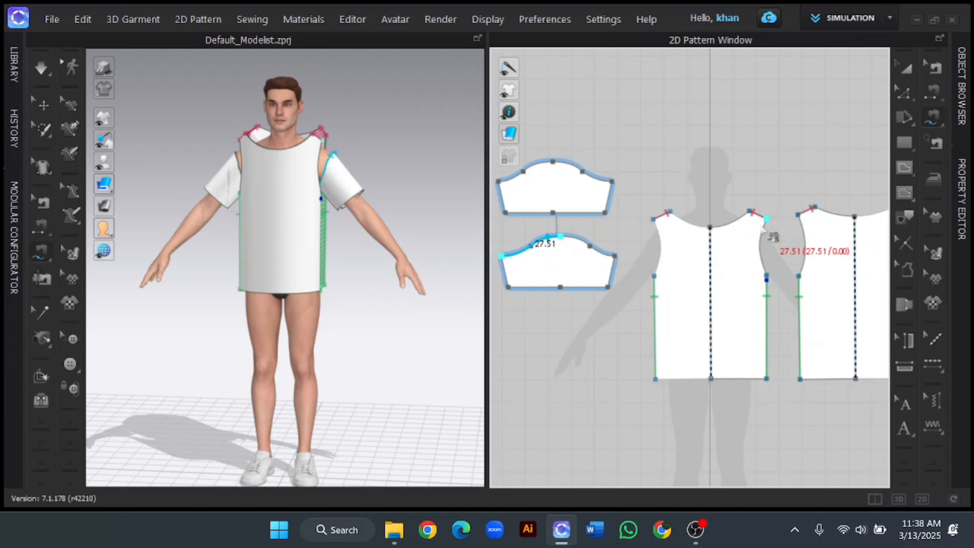
pyautogui.click(766, 275)
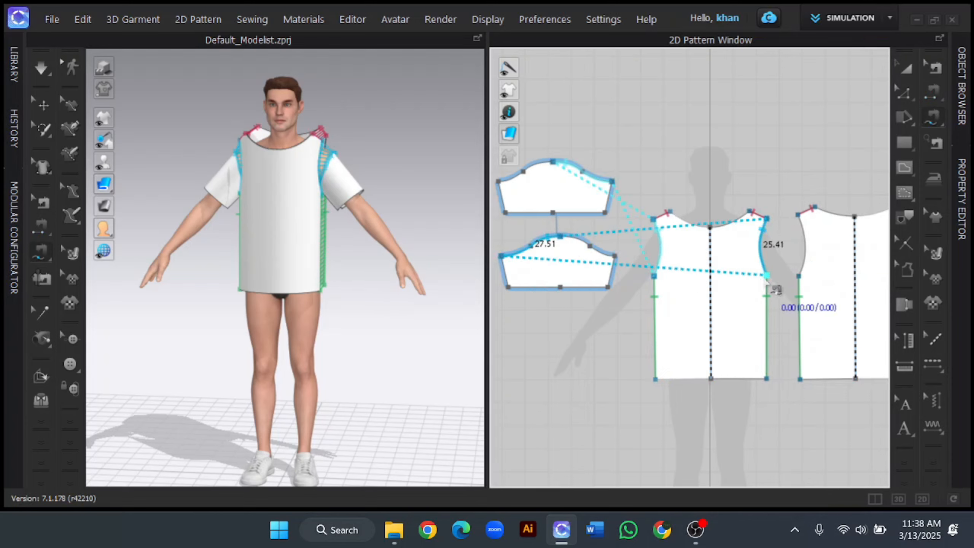
# Step: Sew the back half of the same sleeve cap to the back bodice's armhole, from shoulder to underarm
pyautogui.moveTo(454, 261); pyautogui.dragTo(439, 171, button='right')
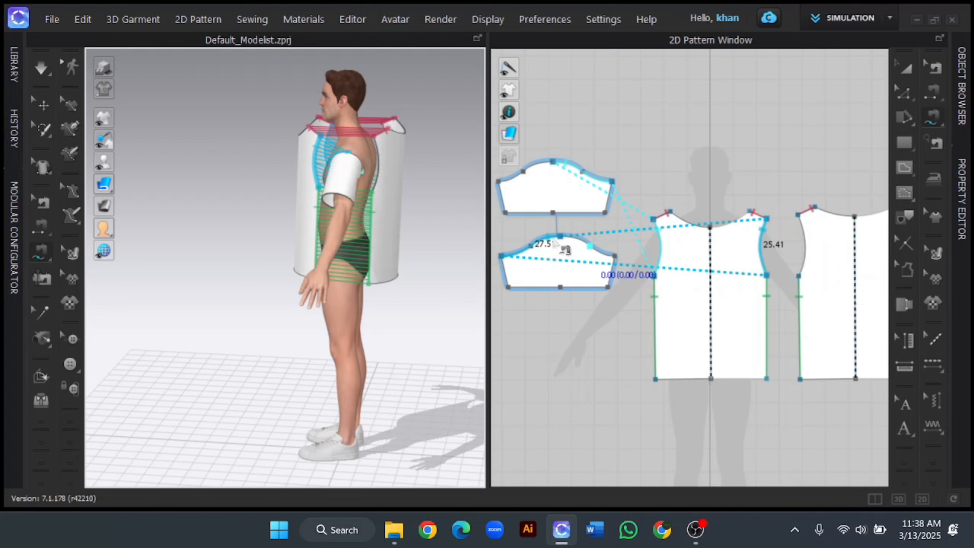
pyautogui.click(563, 240)
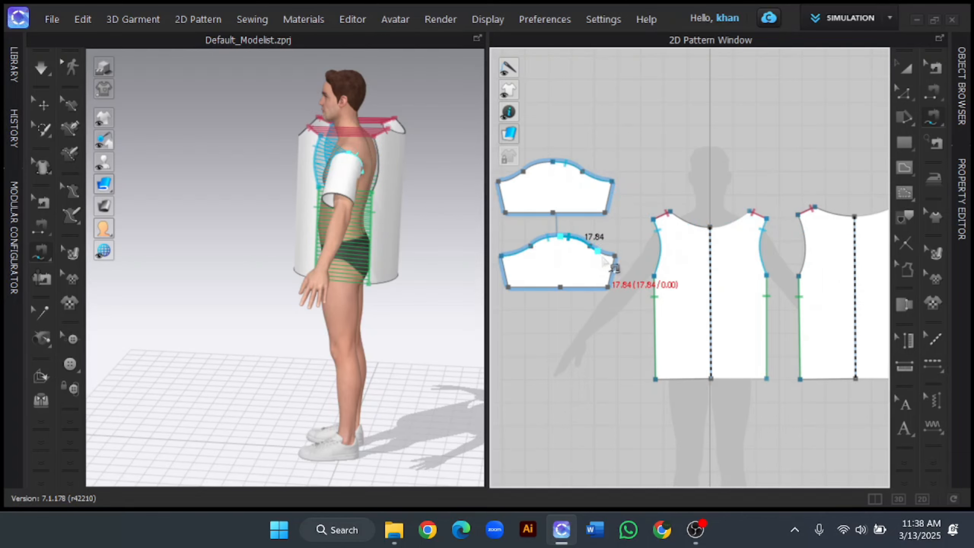
pyautogui.click(616, 256)
pyautogui.click(798, 215)
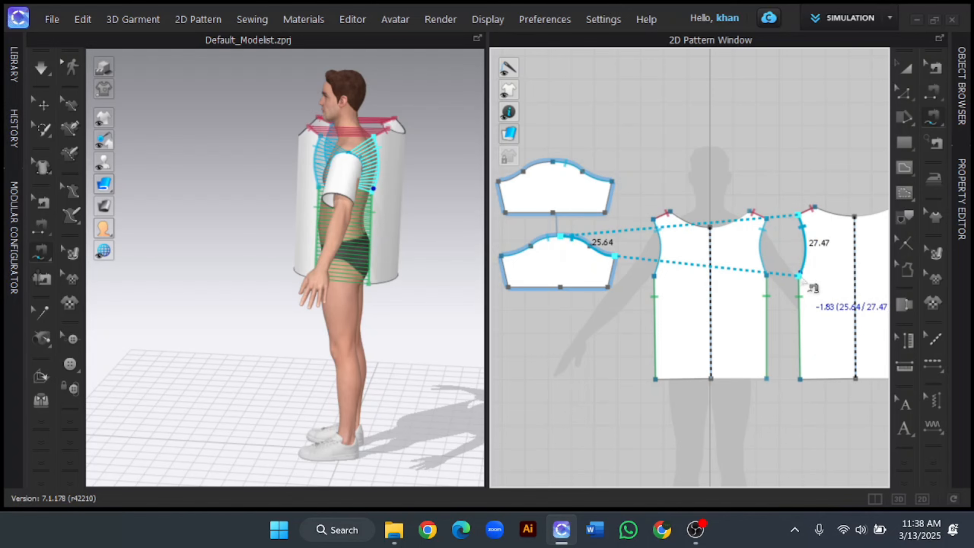
pyautogui.click(800, 276)
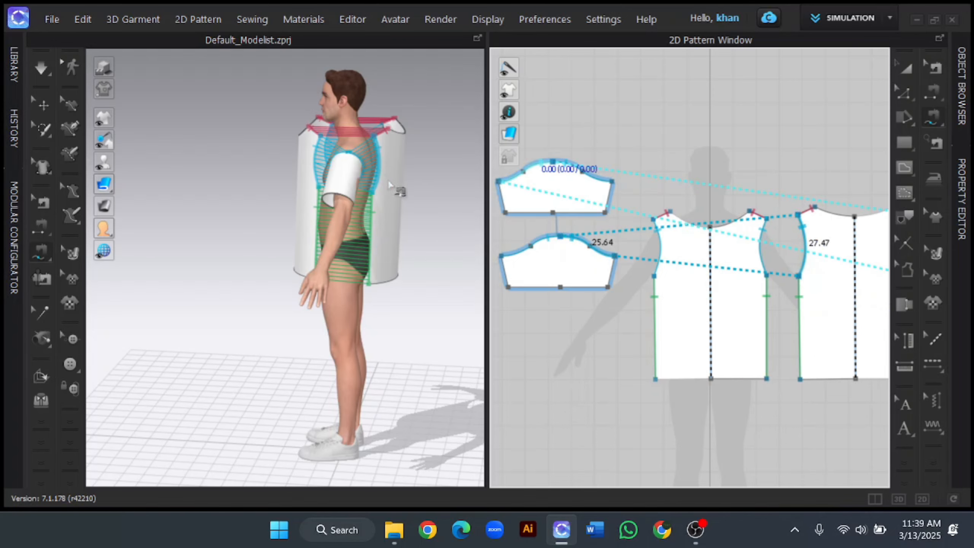
# Step: Run the simulation to drape the sewn garment on the avatar
pyautogui.scroll(-2, 653, 222)
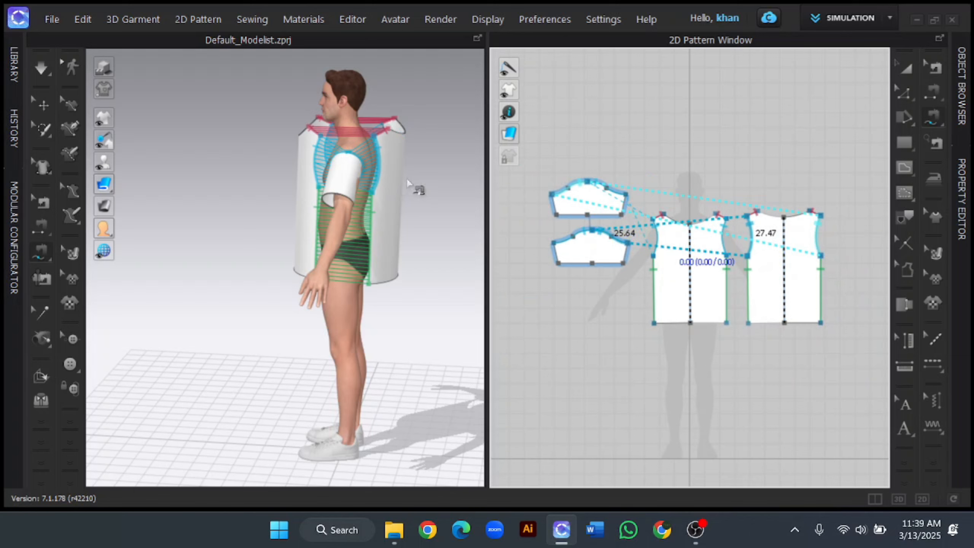
pyautogui.moveTo(408, 184); pyautogui.dragTo(337, 235, button='right')
pyautogui.press('space')
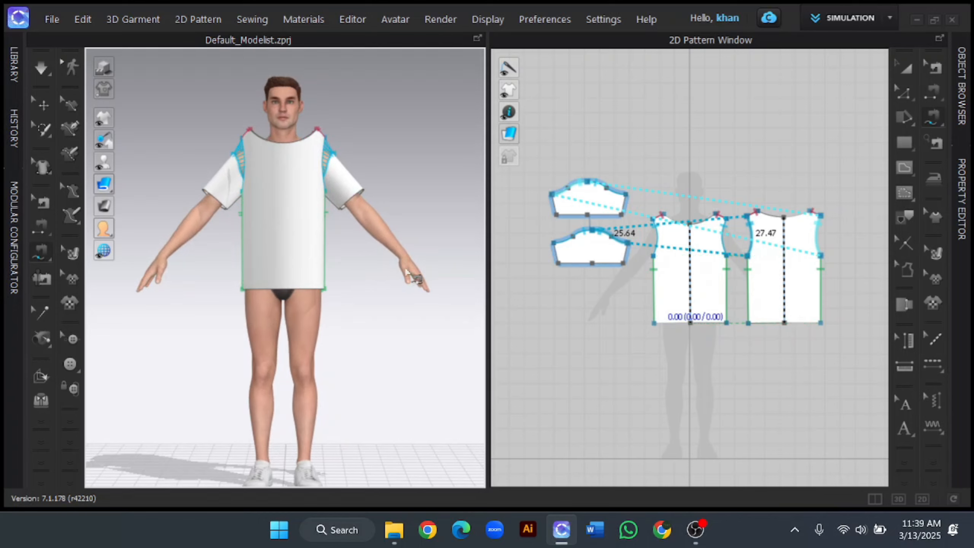
pyautogui.click(44, 67)
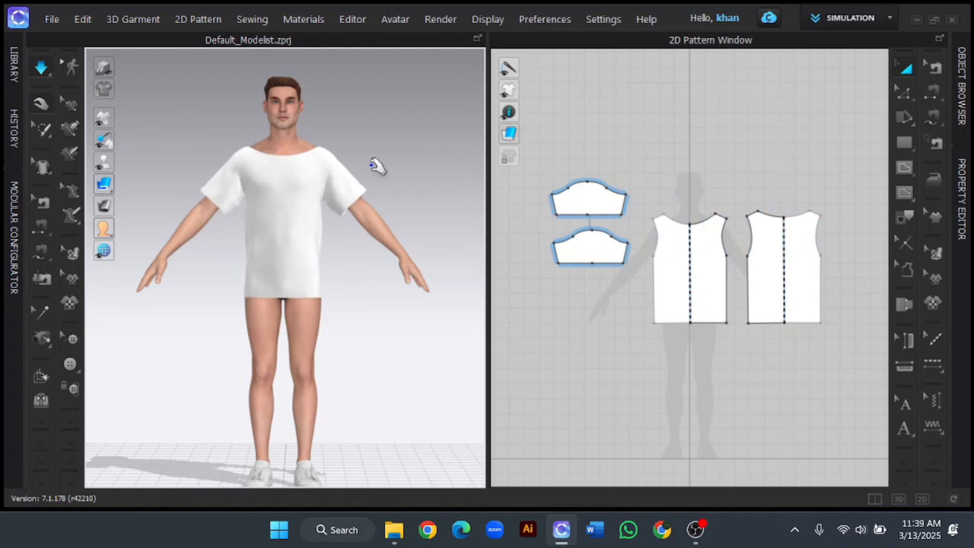
# Step: Examine the draped shirt on the avatar from the front, back and below, checking the sleeves and side seams
pyautogui.scroll(-1, 375, 167)
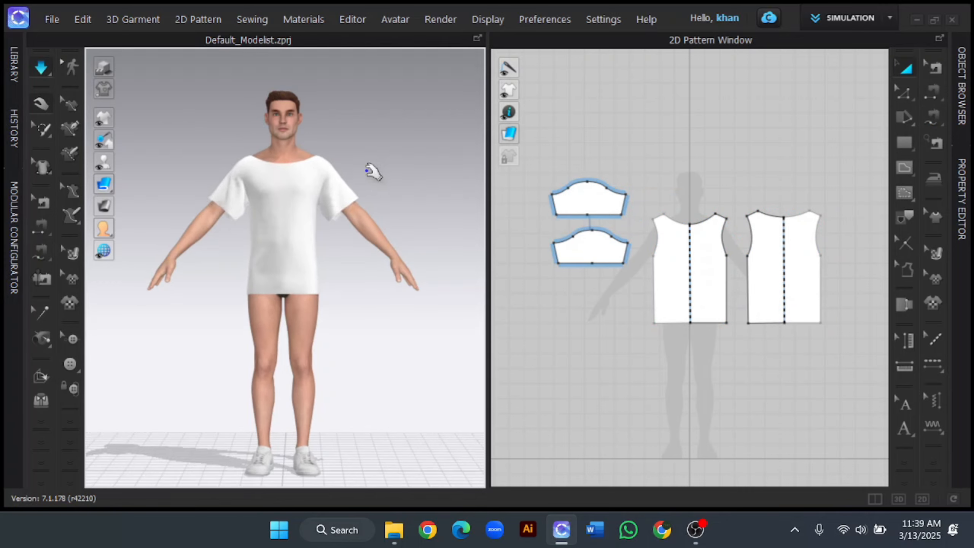
pyautogui.scroll(1, 366, 165)
pyautogui.moveTo(370, 152); pyautogui.dragTo(395, 172, button='middle')
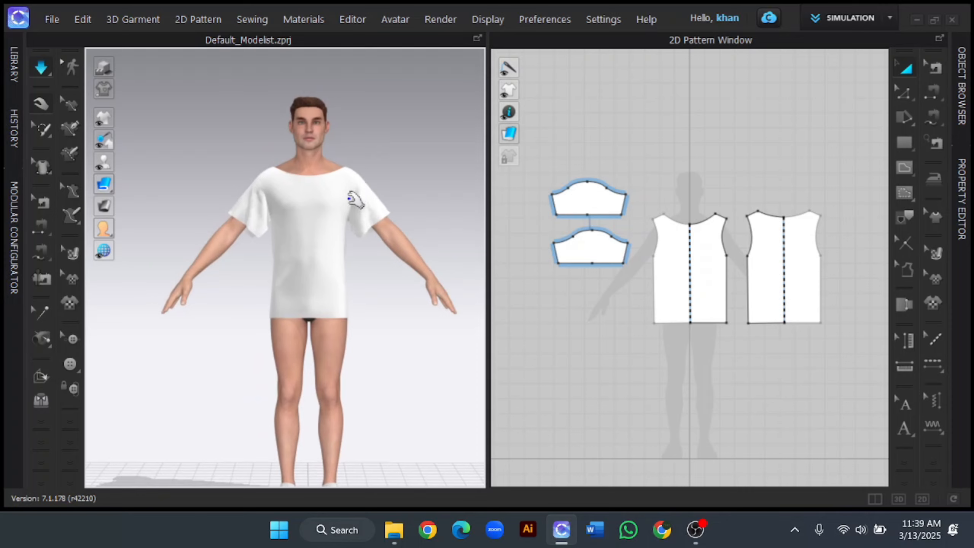
pyautogui.moveTo(251, 306); pyautogui.dragTo(350, 276, button='right')
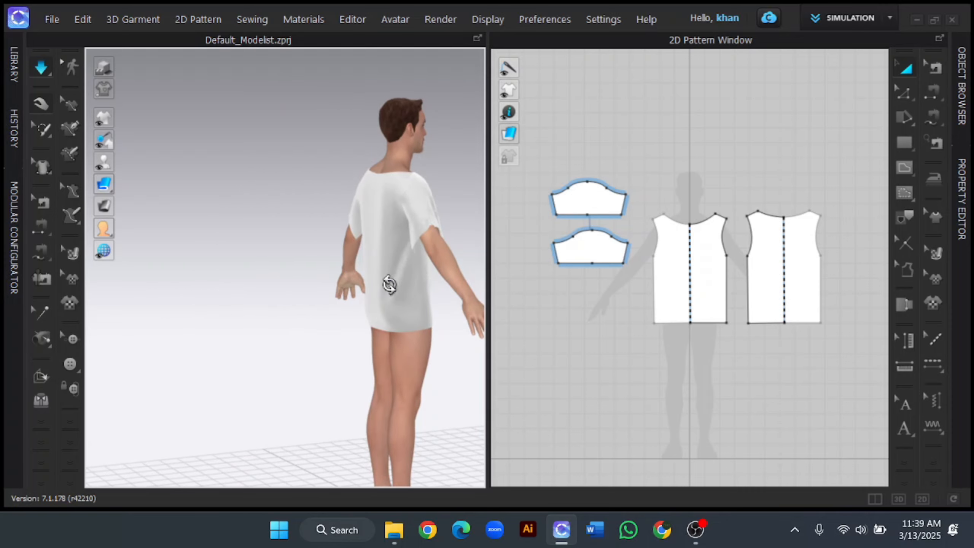
pyautogui.rightClick(402, 284)
pyautogui.rightClick(317, 355)
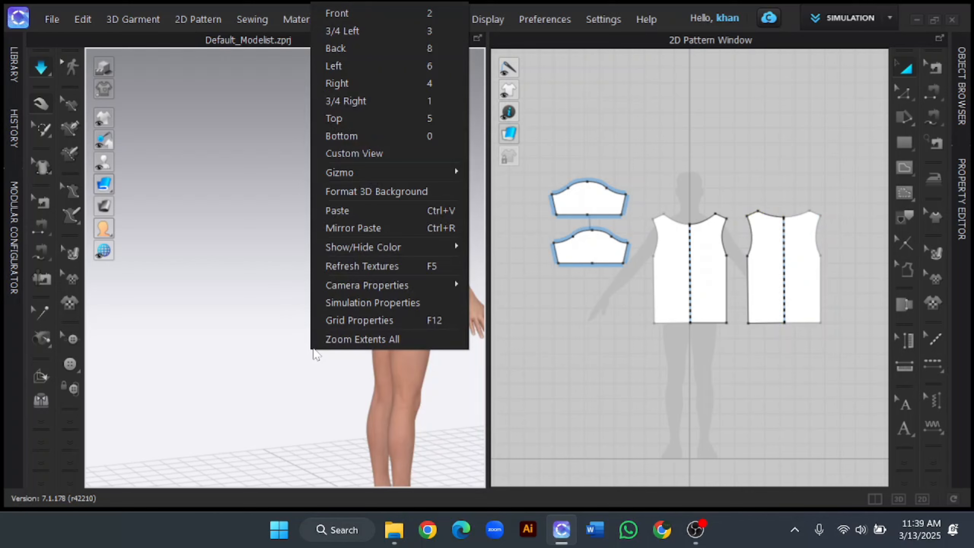
pyautogui.click(330, 394)
pyautogui.moveTo(310, 337); pyautogui.dragTo(207, 331, button='right')
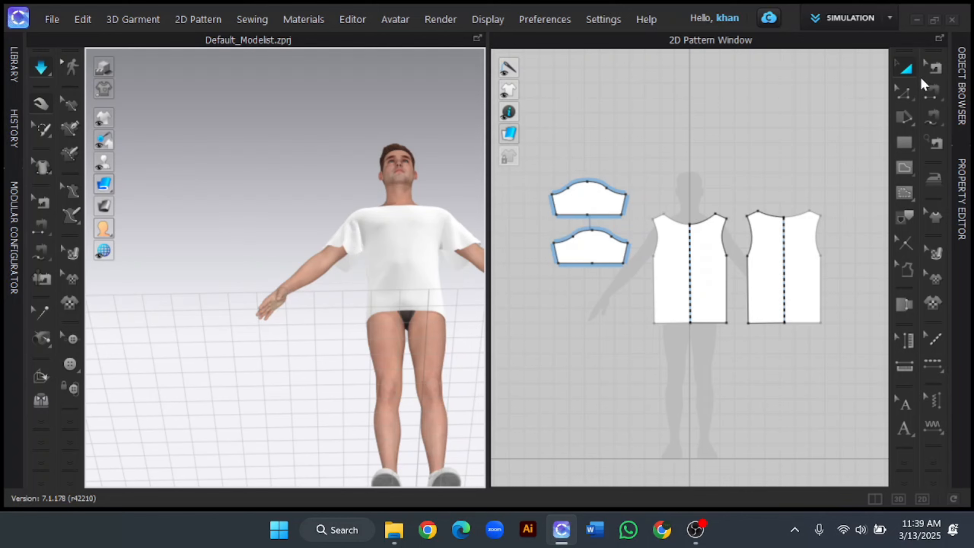
# Step: Stop the simulation and sew the upper sleeve's two short underarm edges together with Segment Sewing
pyautogui.click(36, 73)
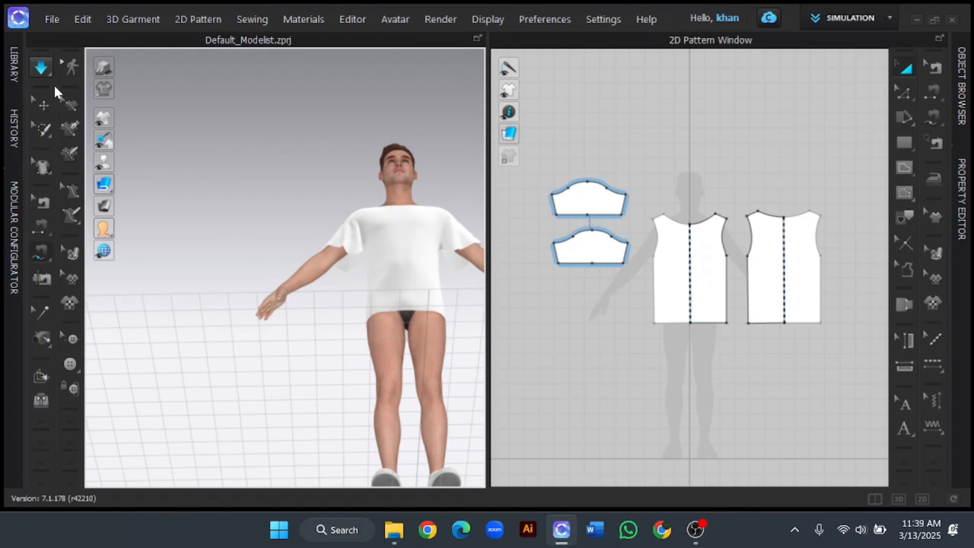
pyautogui.press('m')
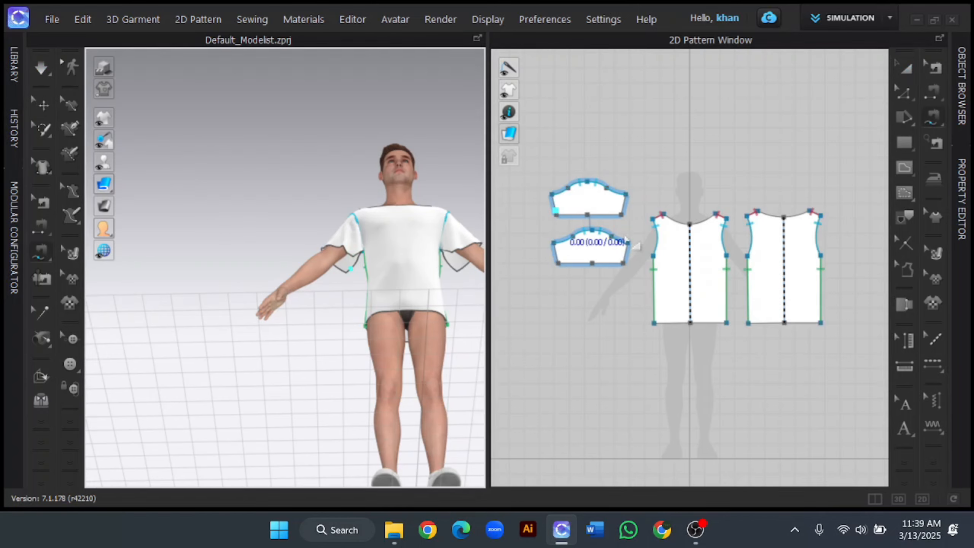
pyautogui.click(934, 93)
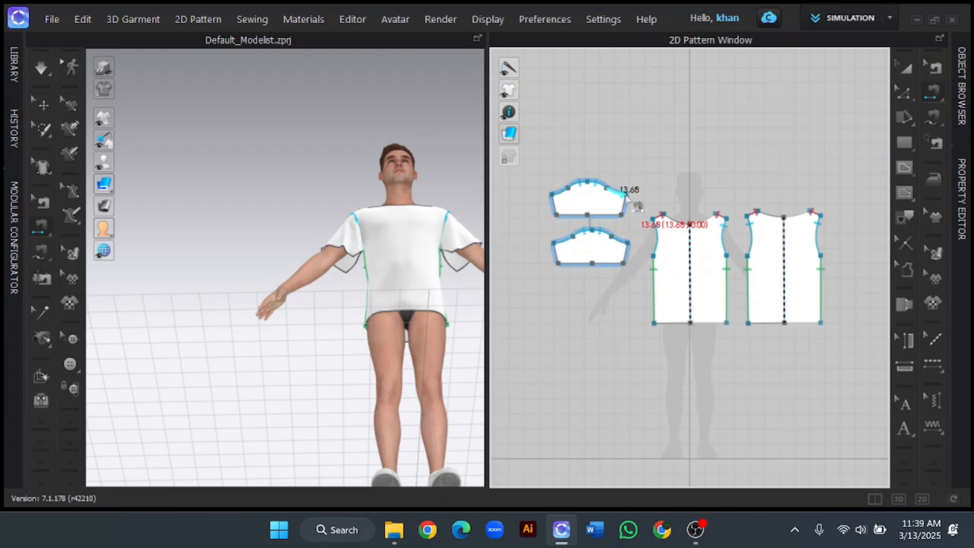
pyautogui.click(625, 195)
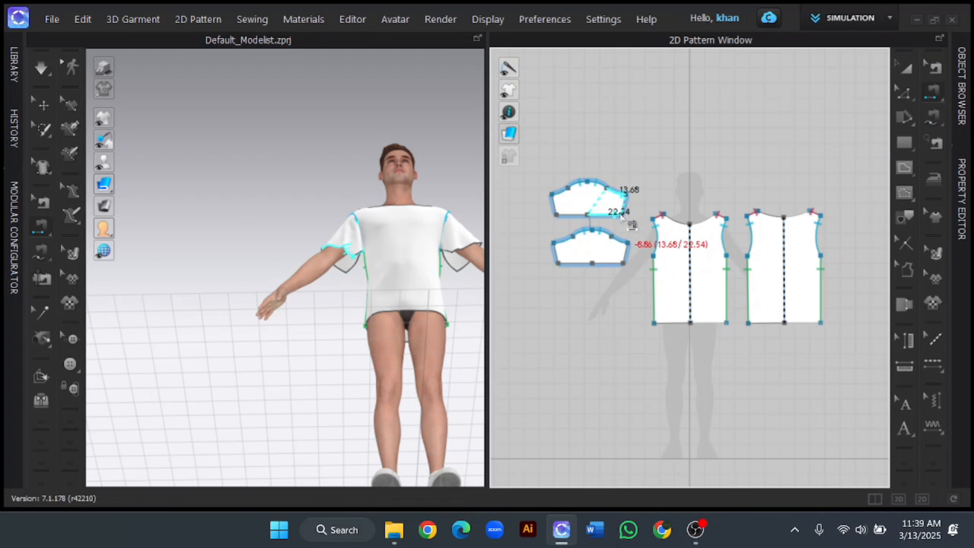
pyautogui.scroll(3, 629, 225)
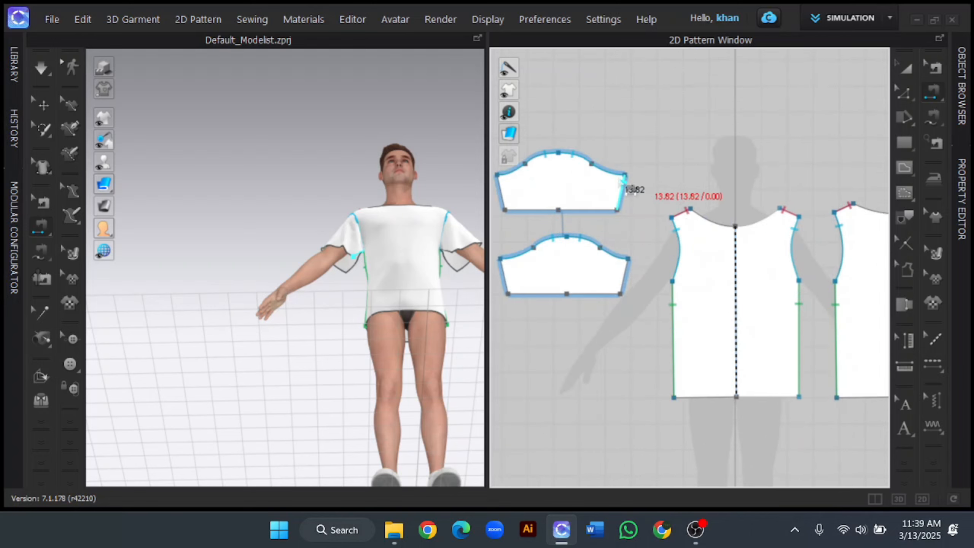
pyautogui.click(623, 193)
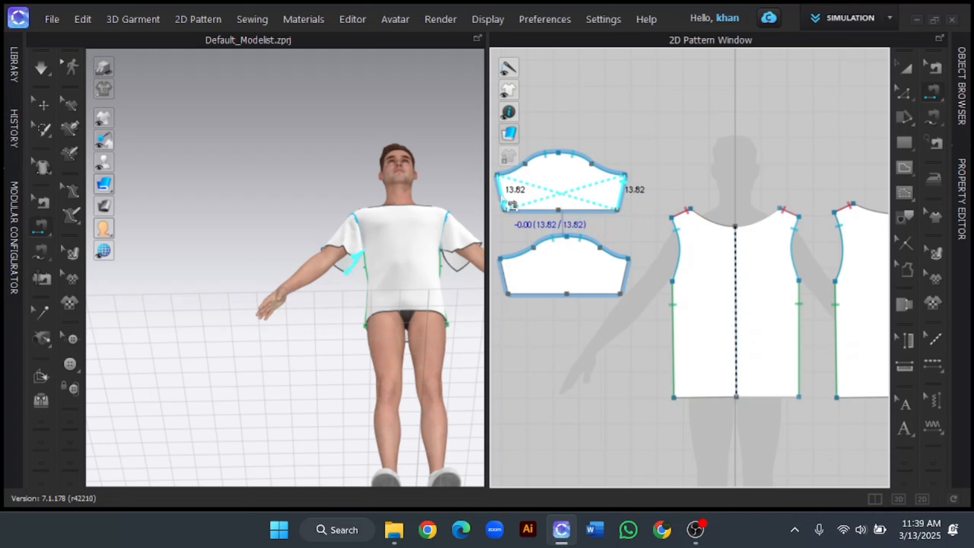
pyautogui.click(503, 194)
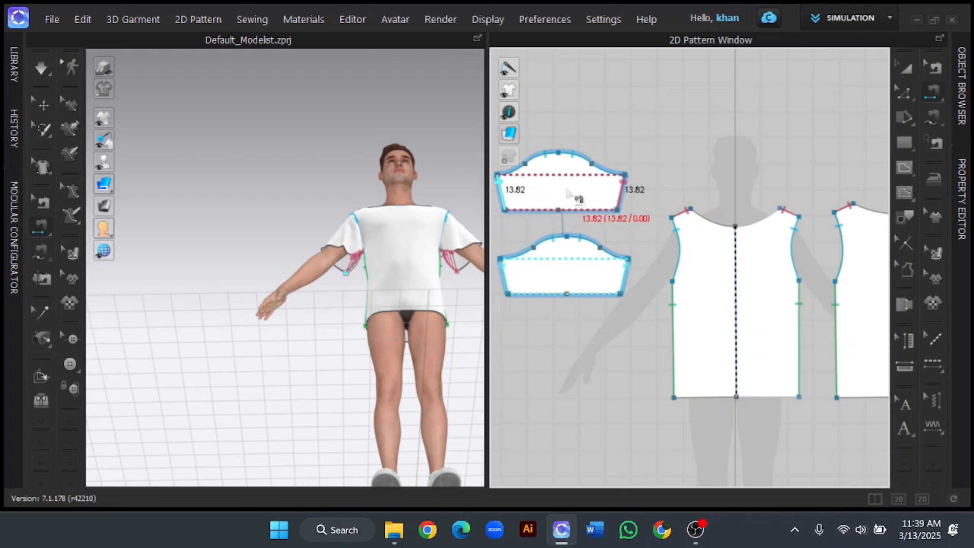
# Step: Simulate the garment again with the closed sleeves and return the avatar to the front view
pyautogui.press('space')
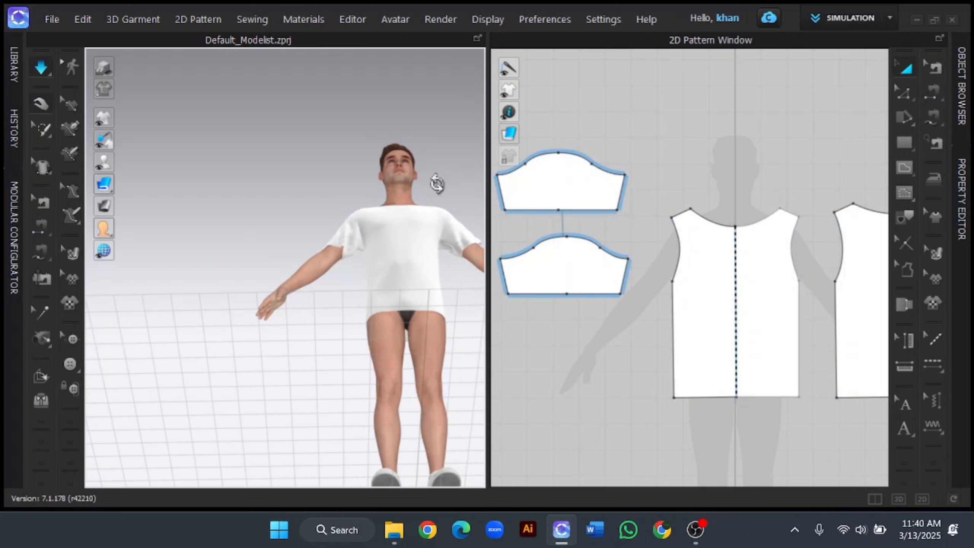
pyautogui.moveTo(436, 183); pyautogui.dragTo(464, 261, button='right')
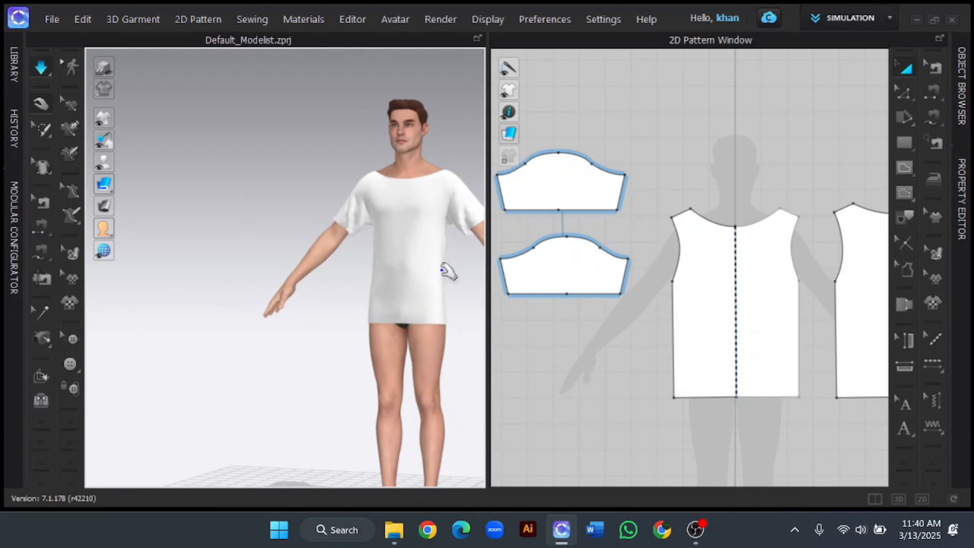
pyautogui.press('2')
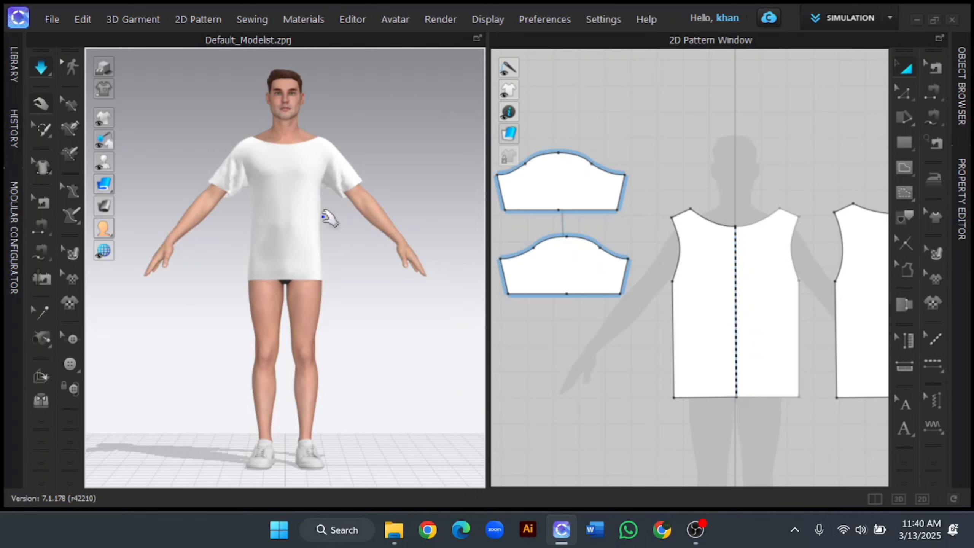
pyautogui.moveTo(322, 211); pyautogui.dragTo(321, 231, button='right')
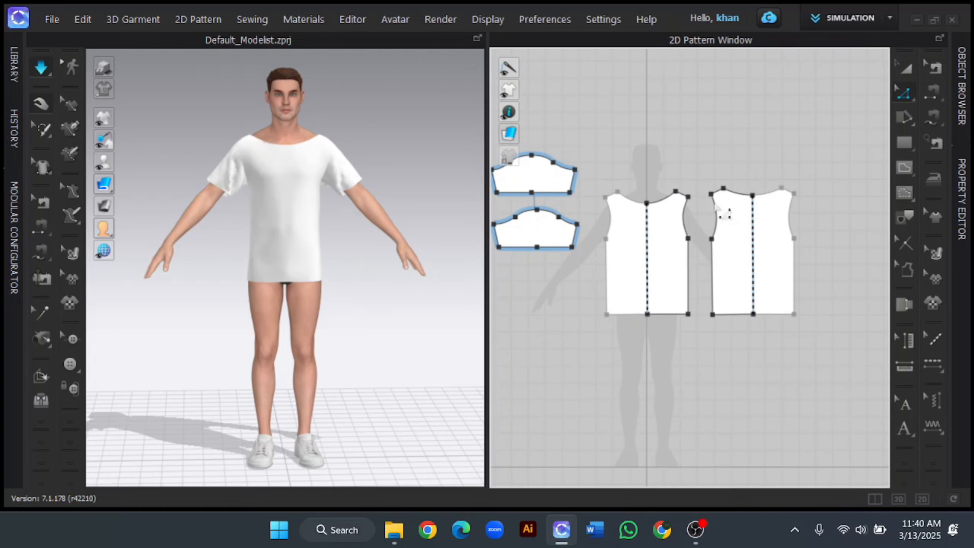
# Step: Select the front and back half-neckline curves with Edit Pattern and check their combined line length in the properties
pyautogui.scroll(5, 716, 204)
pyautogui.scroll(-2, 647, 215)
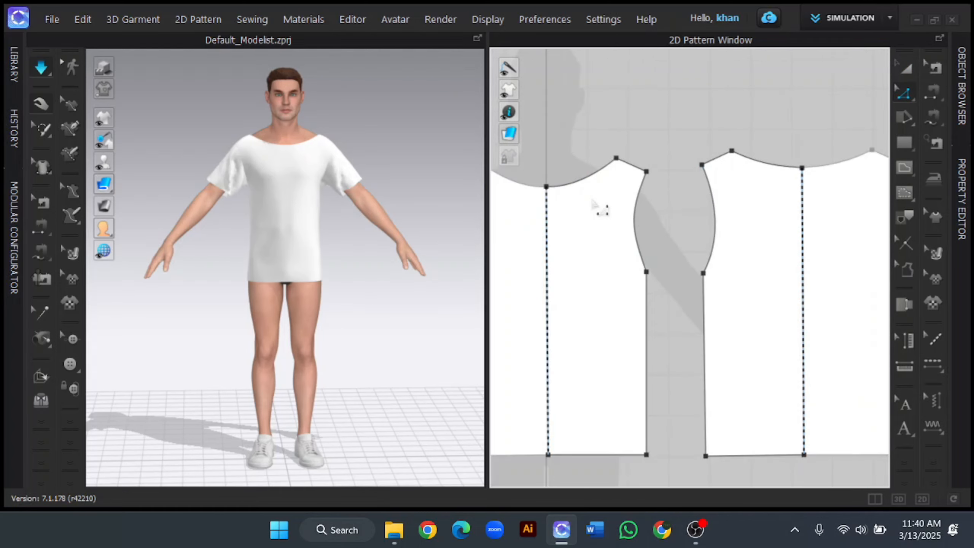
pyautogui.click(590, 180)
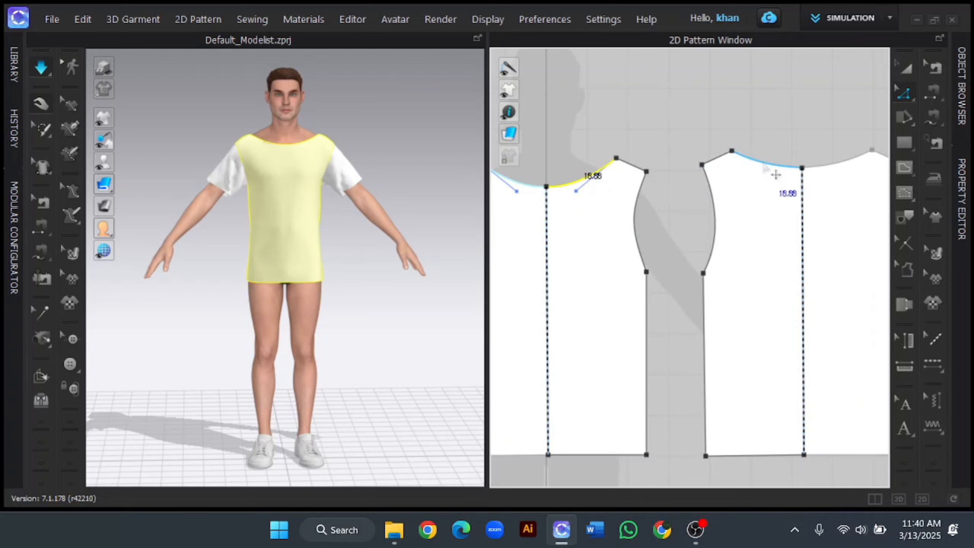
pyautogui.keyDown('shift'); pyautogui.click(765, 168); pyautogui.keyUp('shift')
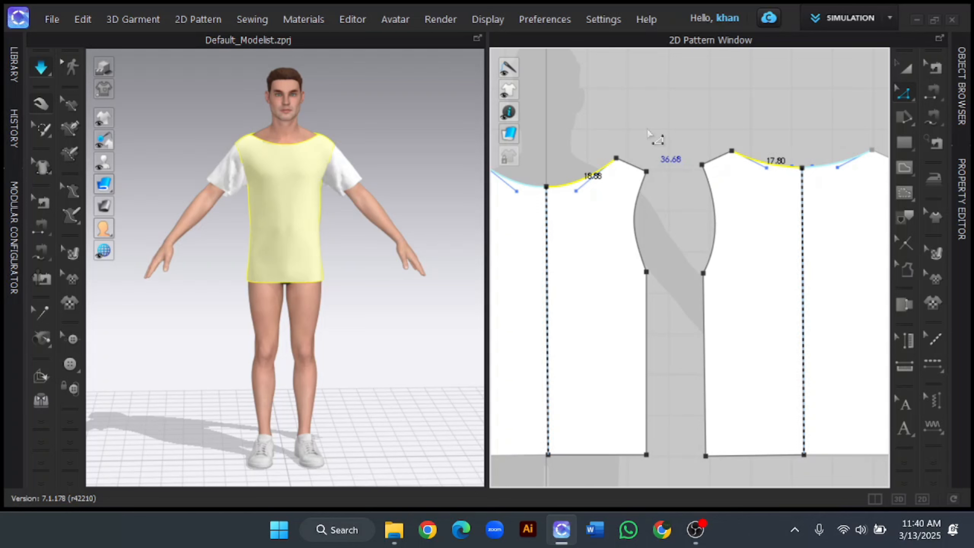
pyautogui.click(959, 196)
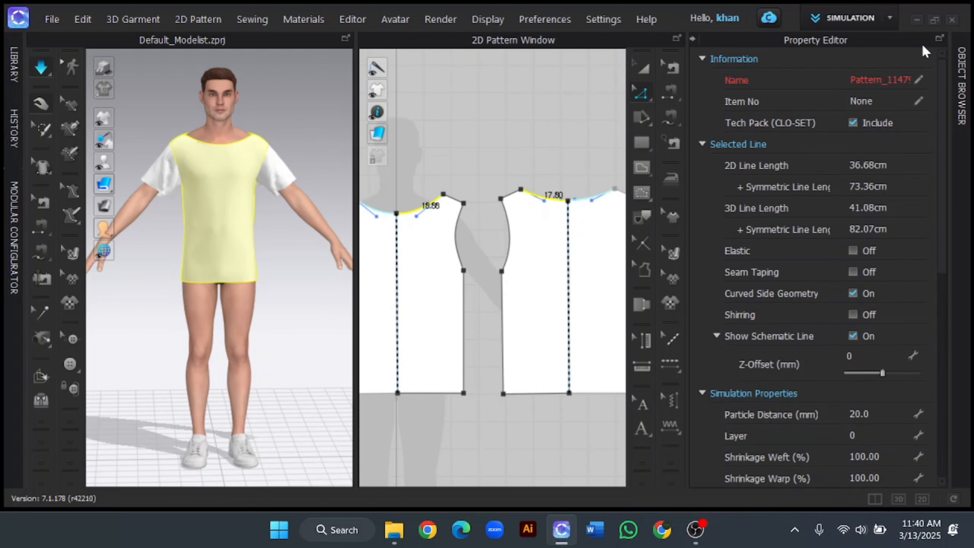
pyautogui.click(691, 36)
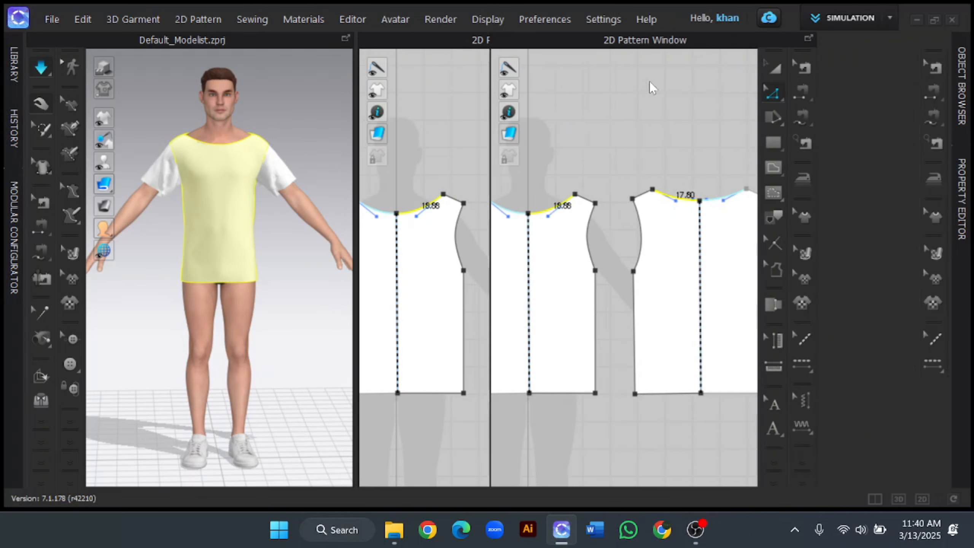
# Step: Nudge the back piece's neck-shoulder point inward toward the centre line to narrow the back neckline
pyautogui.click(663, 114)
pyautogui.scroll(-3, 758, 137)
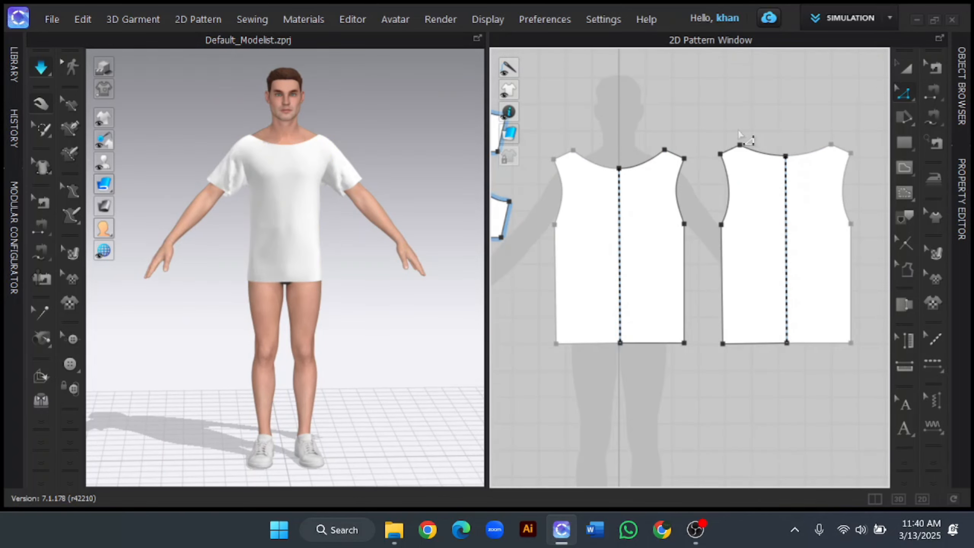
pyautogui.moveTo(731, 129); pyautogui.dragTo(782, 153)
pyautogui.press('Right')
pyautogui.press('space')
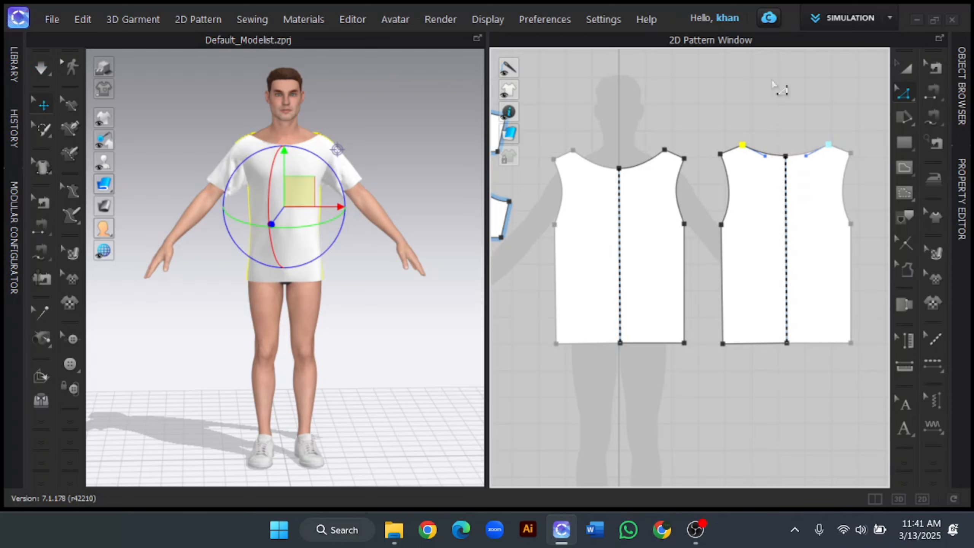
pyautogui.press('Right')
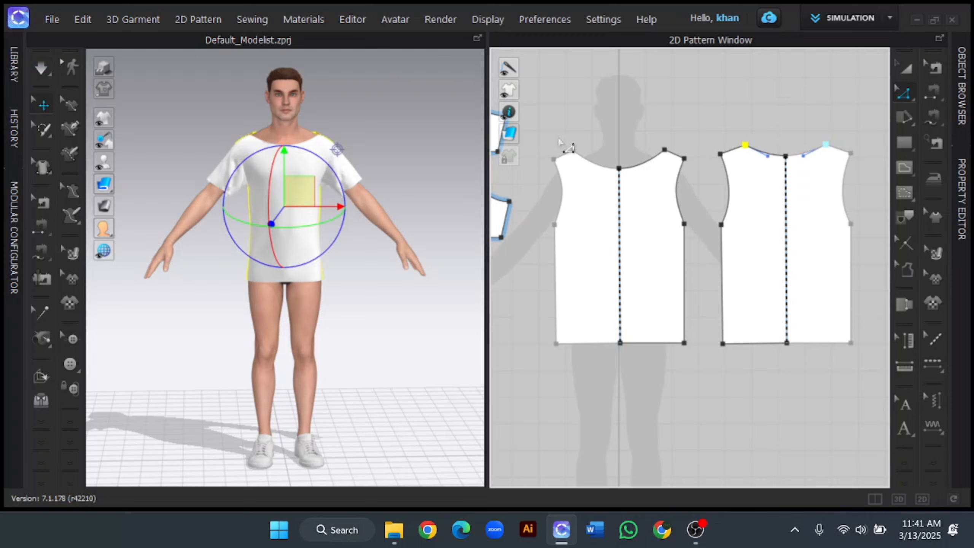
# Step: Nudge the front piece's neck-shoulder point inward to narrow the front neckline and simulate the garment
pyautogui.moveTo(558, 138); pyautogui.dragTo(584, 158)
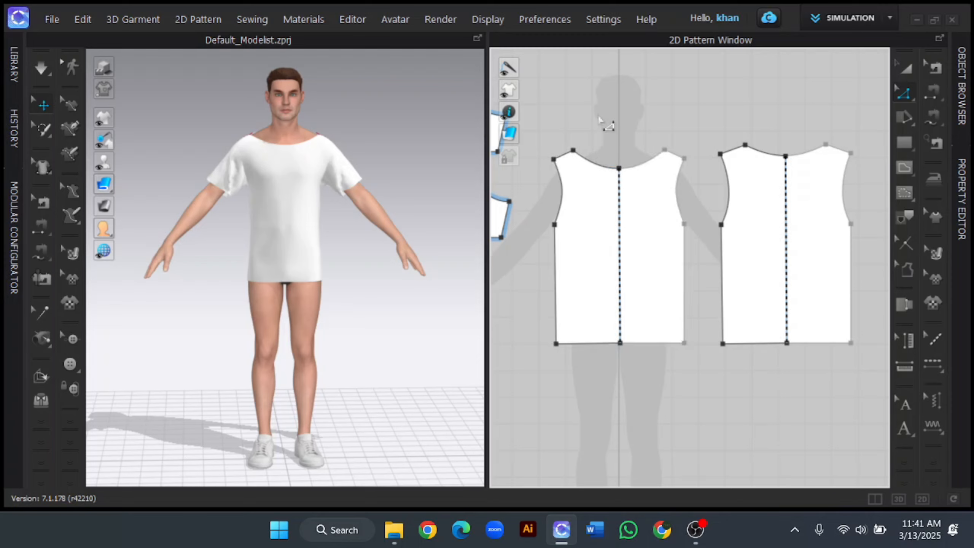
pyautogui.click(581, 156)
pyautogui.press('Right')
pyautogui.press('Right')
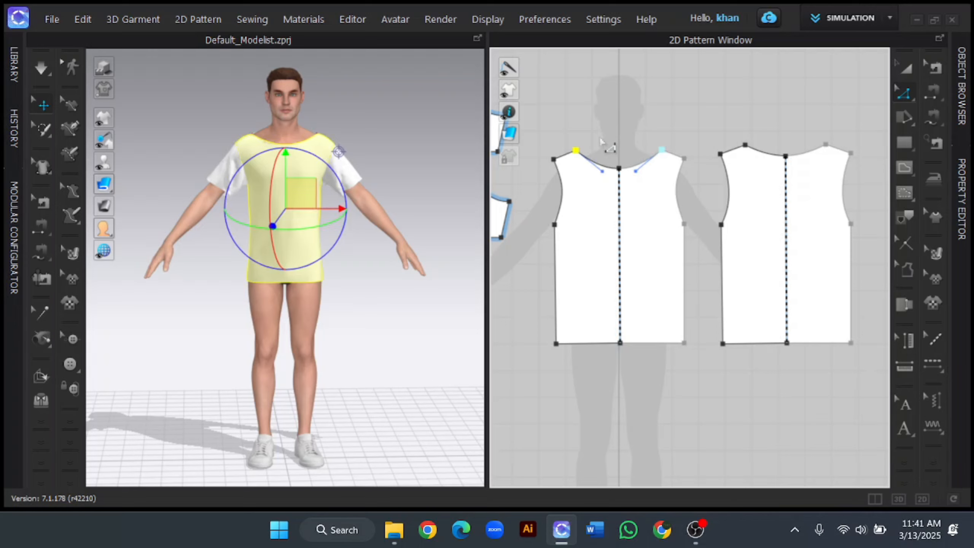
pyautogui.click(613, 144)
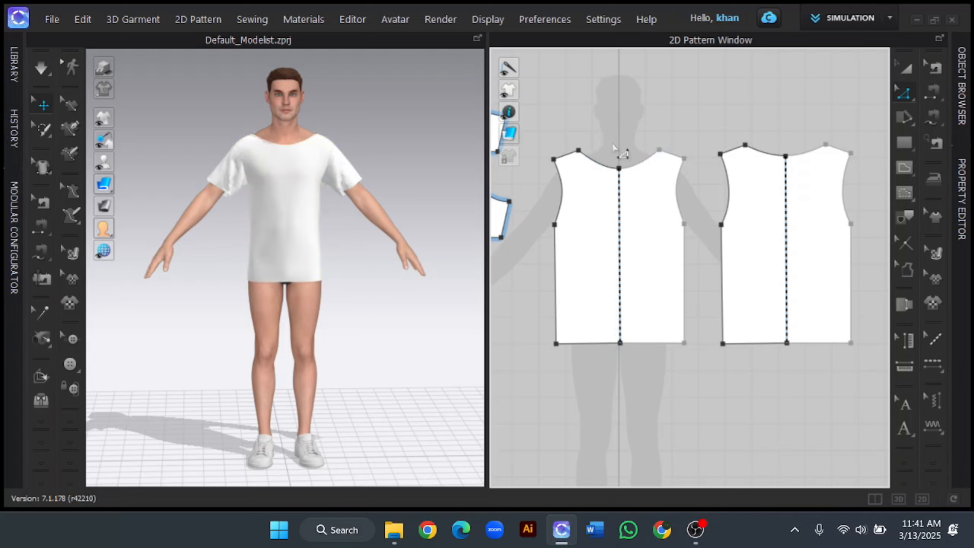
pyautogui.press('space')
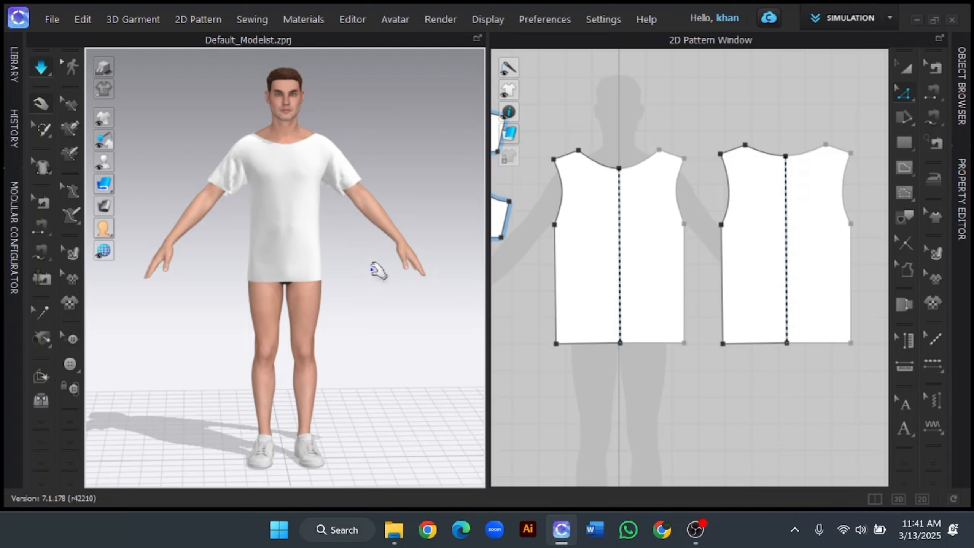
# Step: Move the front and back neck-shoulder points slightly further inward and simulate the shirt to check the neckline on the avatar
pyautogui.click(660, 150)
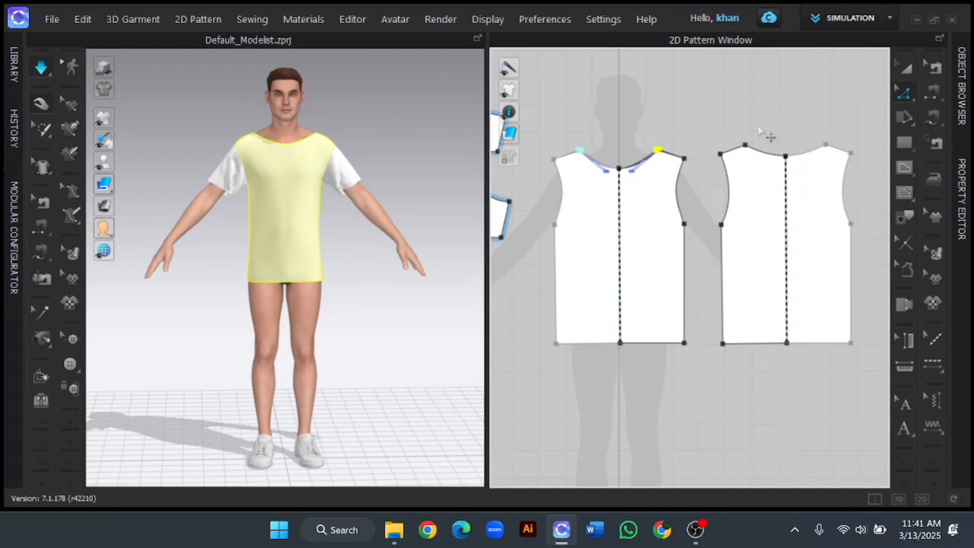
pyautogui.press('w')
pyautogui.click(826, 146)
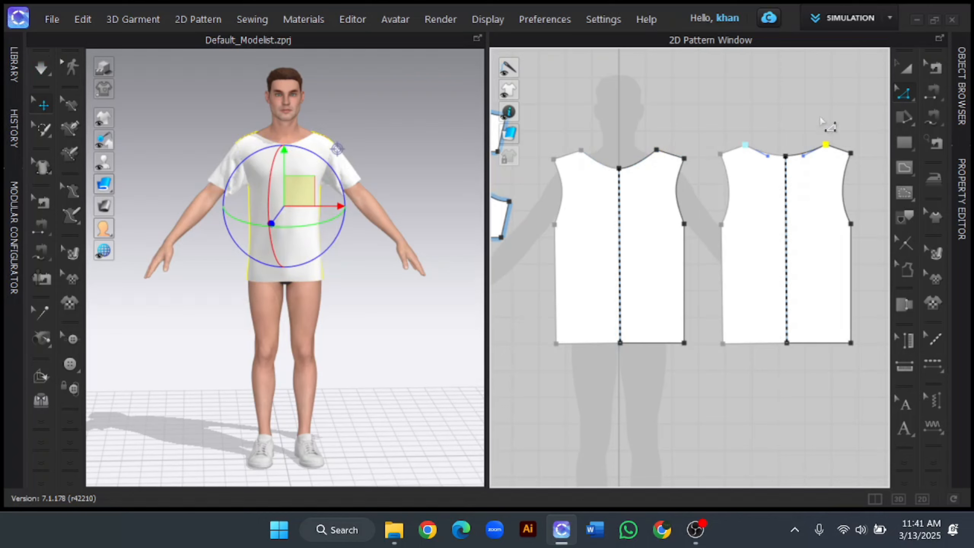
pyautogui.press('Left')
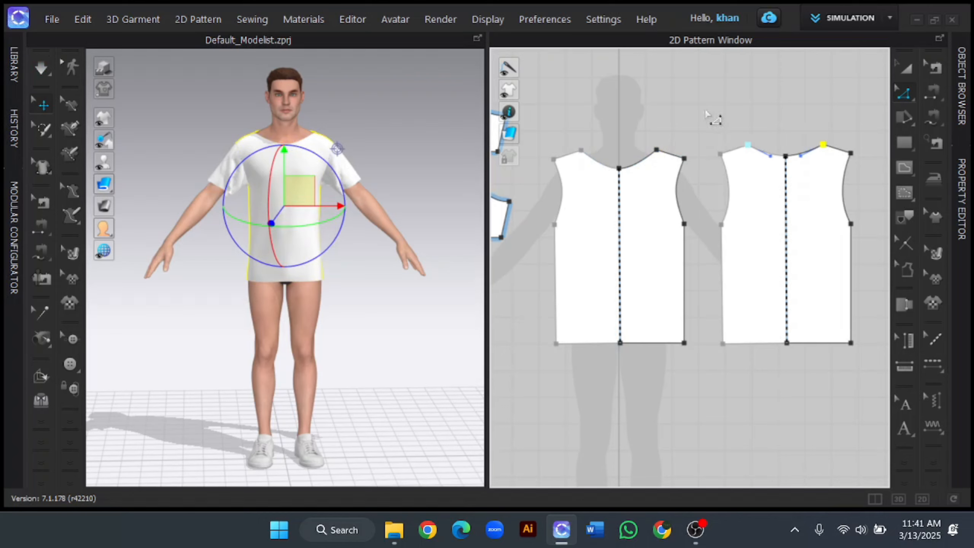
pyautogui.press('Escape')
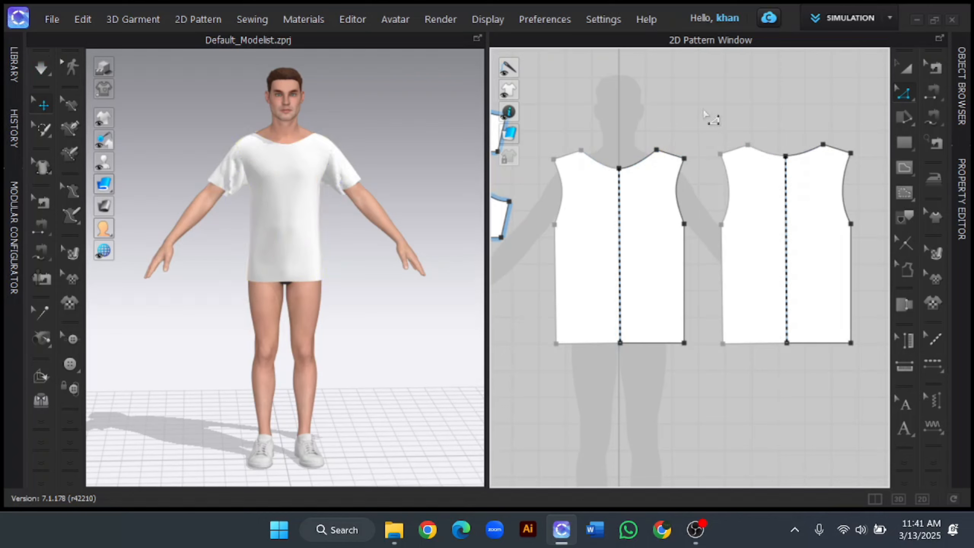
pyautogui.press('q')
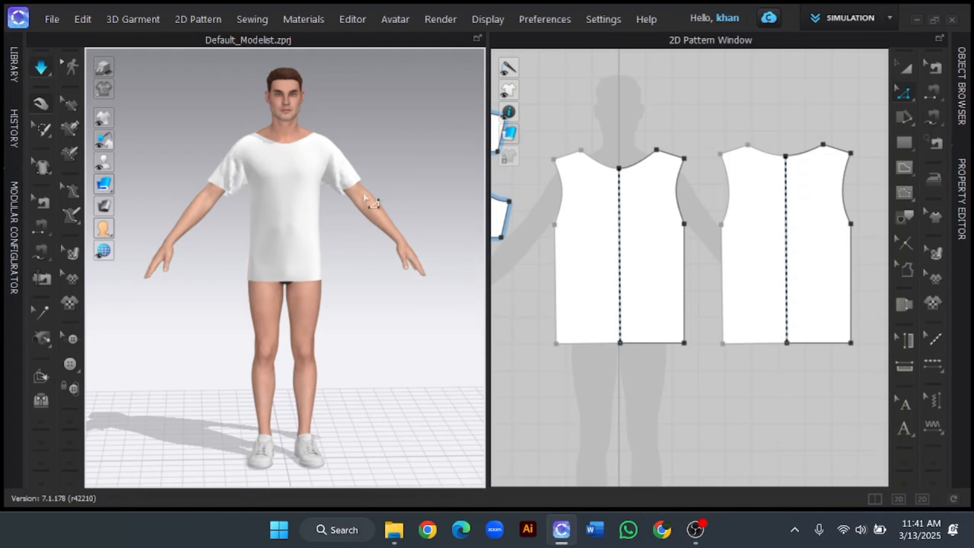
pyautogui.moveTo(246, 246); pyautogui.dragTo(218, 227, button='right')
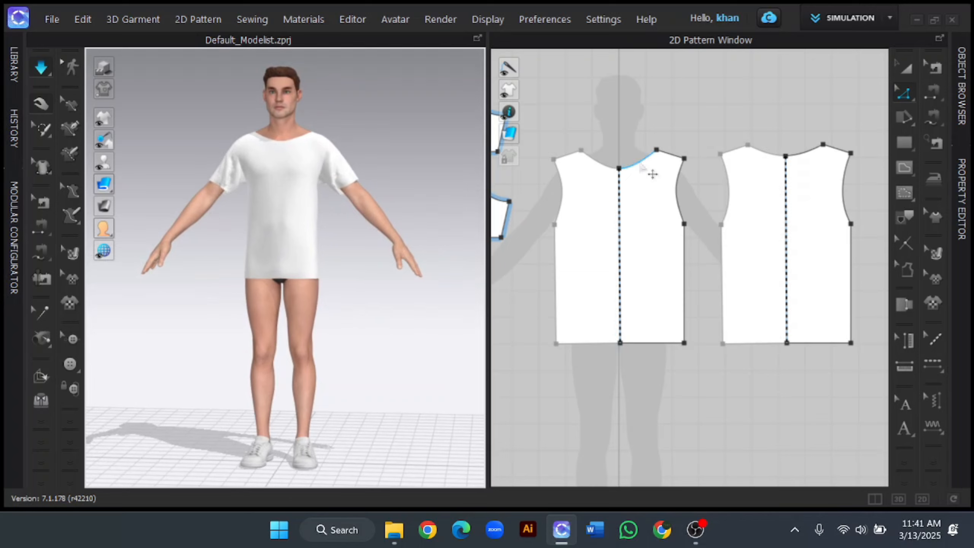
# Step: Select the front and back half-neckline curves together and check their 2D line length, including the symmetric length, in the properties
pyautogui.click(645, 159)
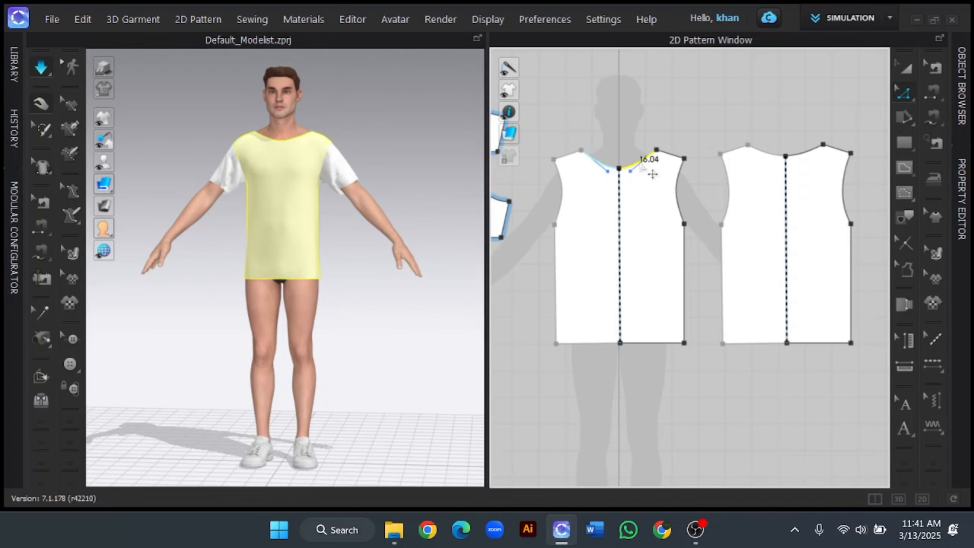
pyautogui.keyDown('shift'); pyautogui.click(777, 164); pyautogui.keyUp('shift')
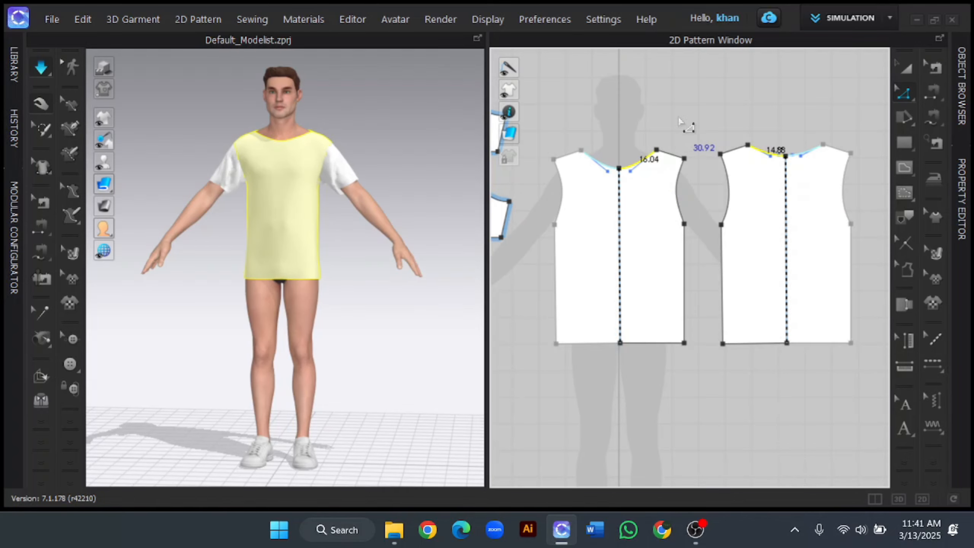
pyautogui.click(963, 191)
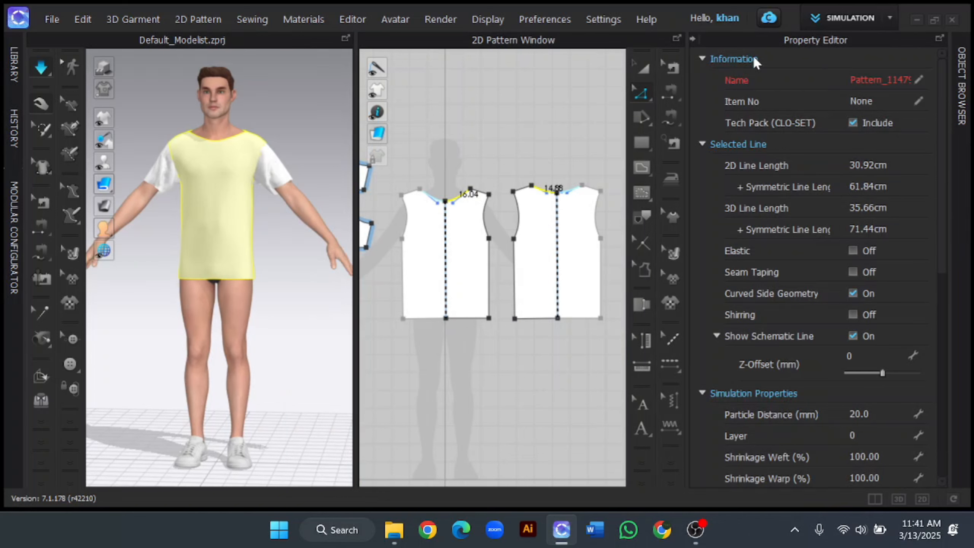
pyautogui.click(693, 38)
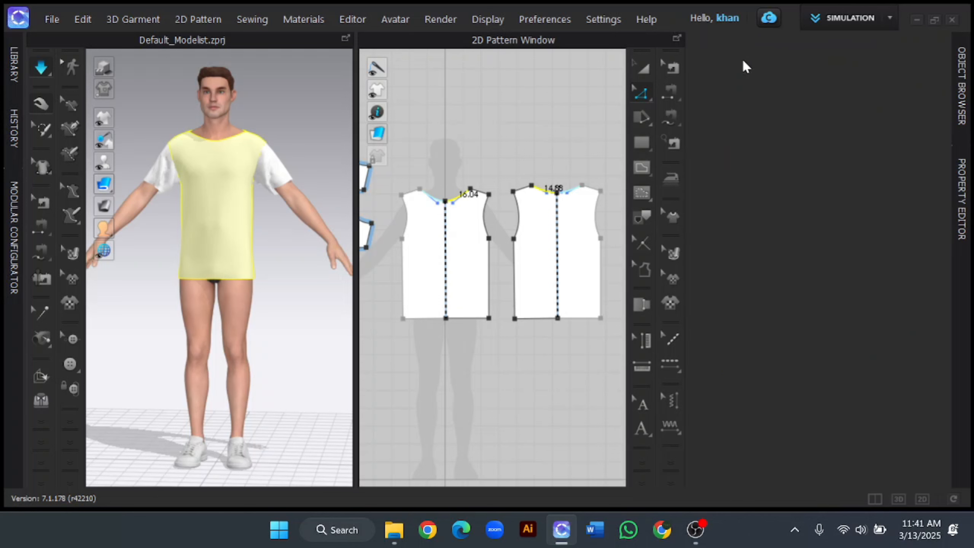
# Step: Create a rectangular neckband pattern 61.87 cm wide and 4 cm high above the bodice pieces
pyautogui.click(905, 145)
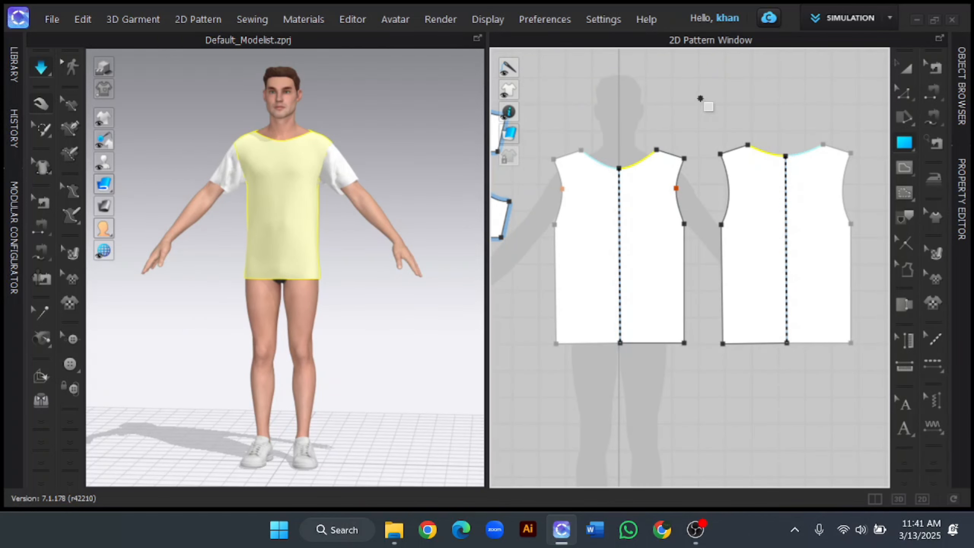
pyautogui.click(700, 99)
pyautogui.write('61')
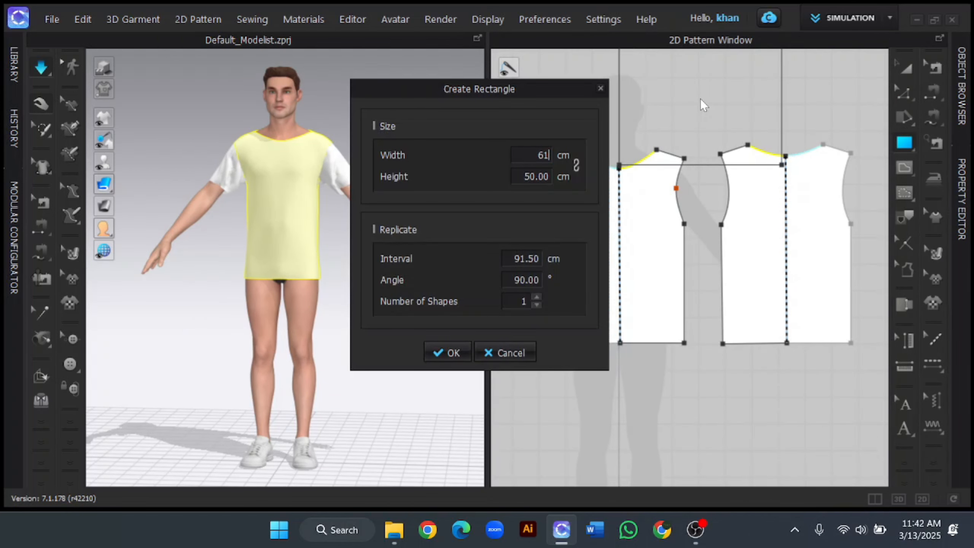
pyautogui.write('.87')
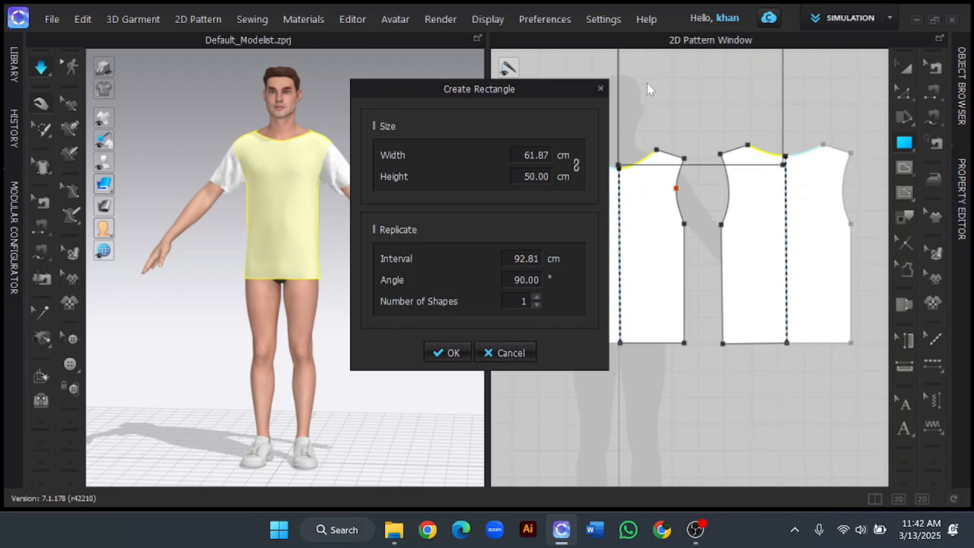
pyautogui.press('Tab')
pyautogui.write('4')
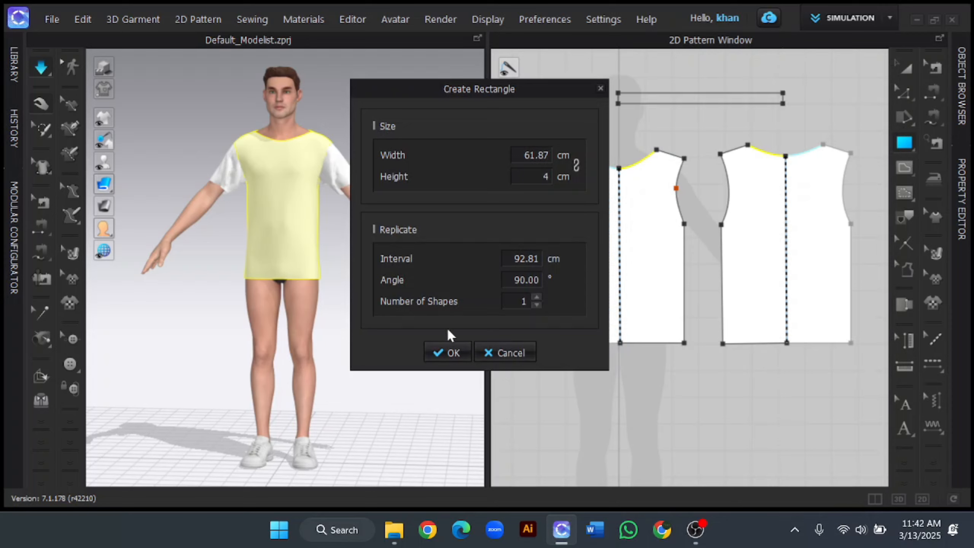
pyautogui.click(452, 351)
# Step: Show the avatar's arrangement points, wrap the neckband around the front neck point, and hide the points again
pyautogui.click(705, 100)
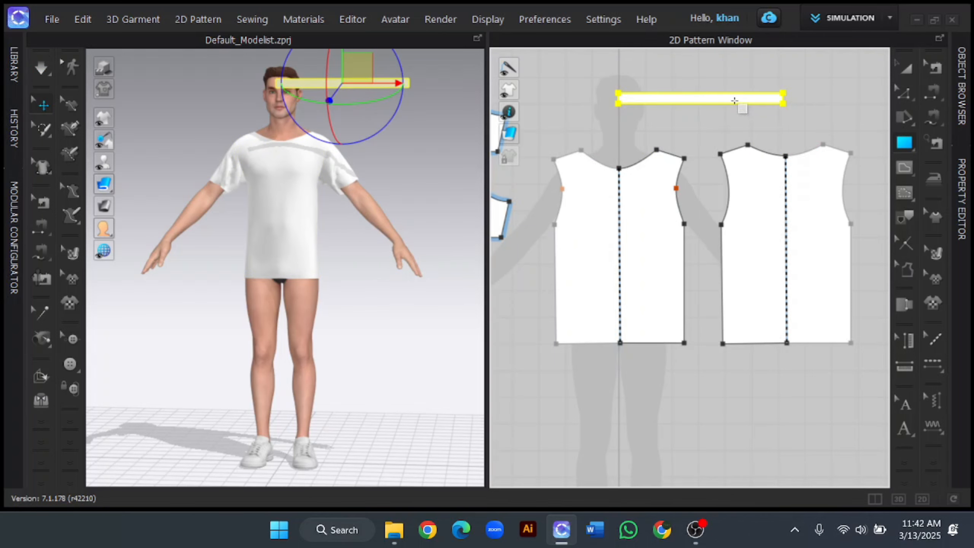
pyautogui.scroll(2, 730, 103)
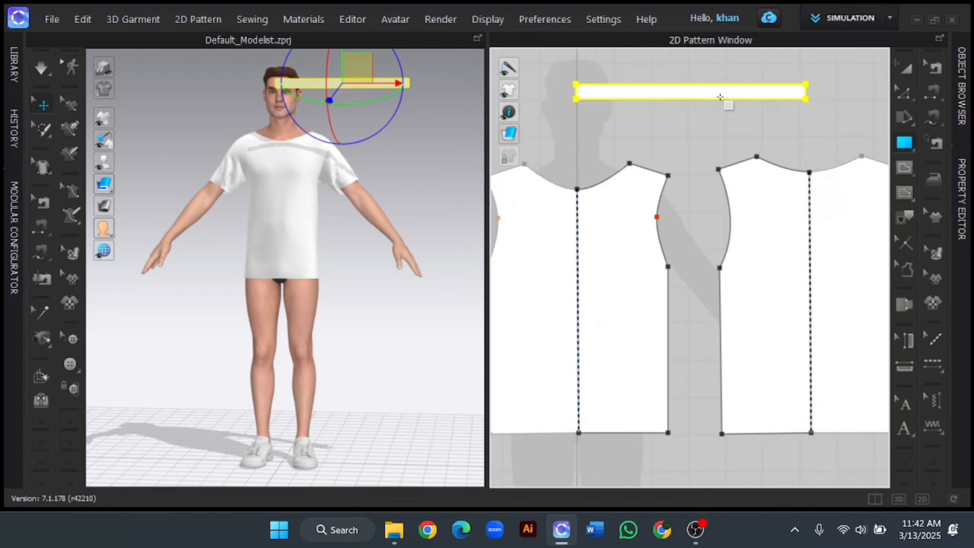
pyautogui.click(905, 69)
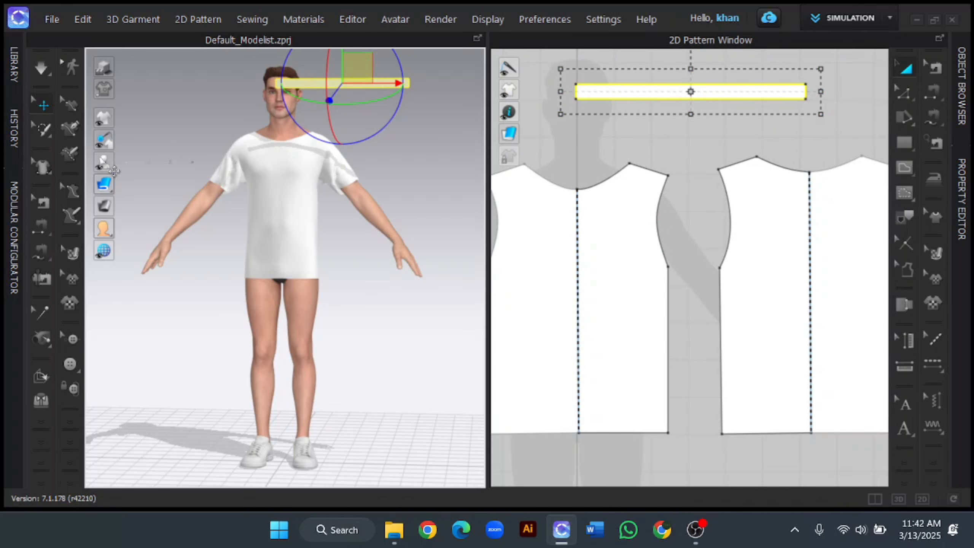
pyautogui.moveTo(105, 161)
pyautogui.click(148, 162)
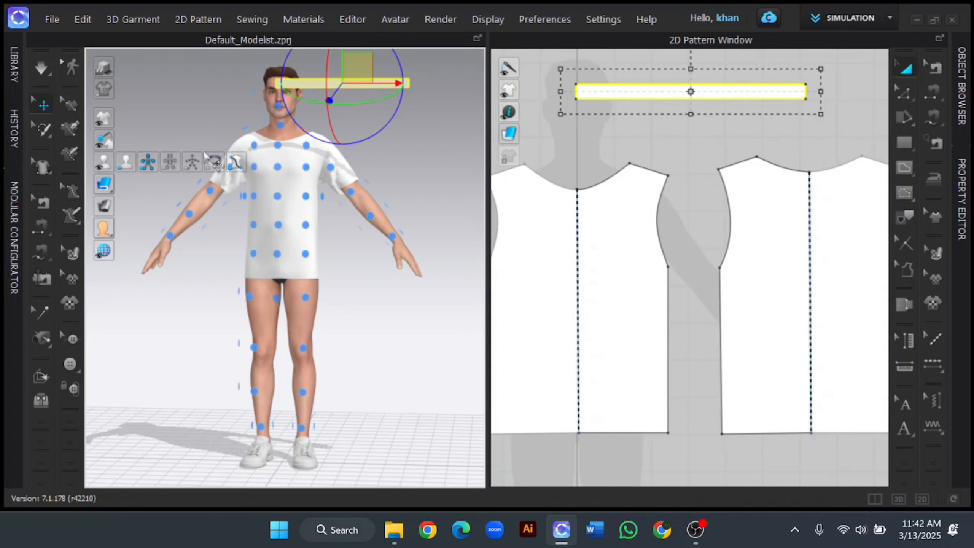
pyautogui.click(281, 126)
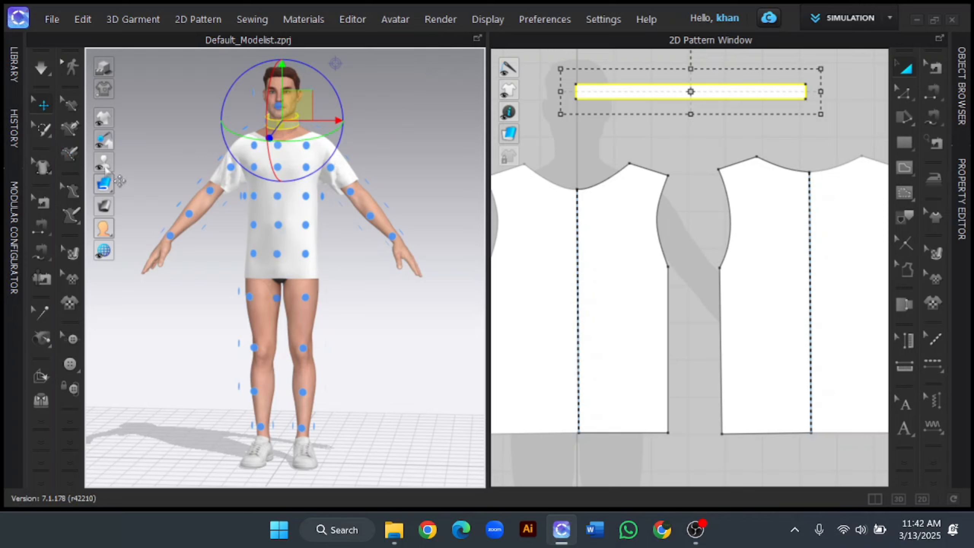
pyautogui.moveTo(105, 161)
pyautogui.click(148, 163)
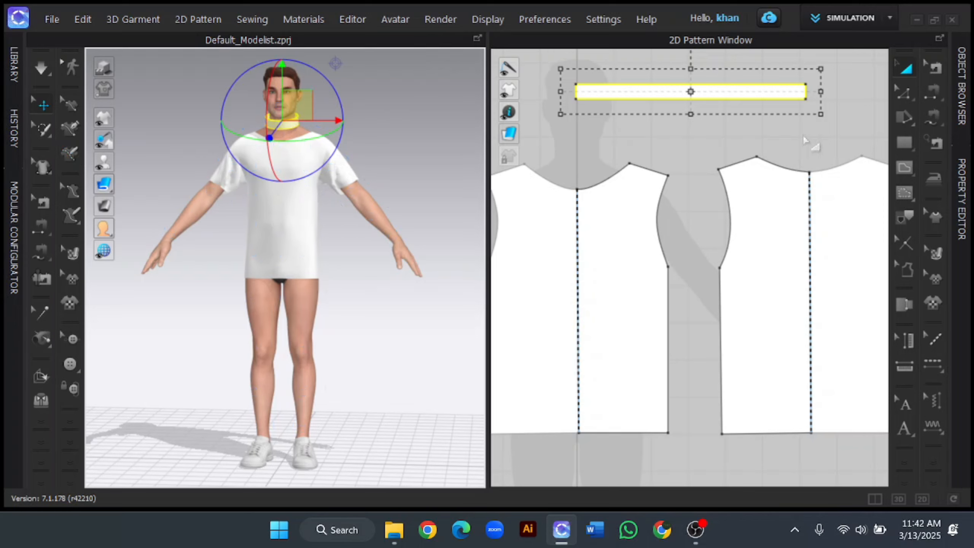
# Step: Add a point with Add Point/Split Line on the back neckline curve, just inside the shoulder point
pyautogui.click(905, 96)
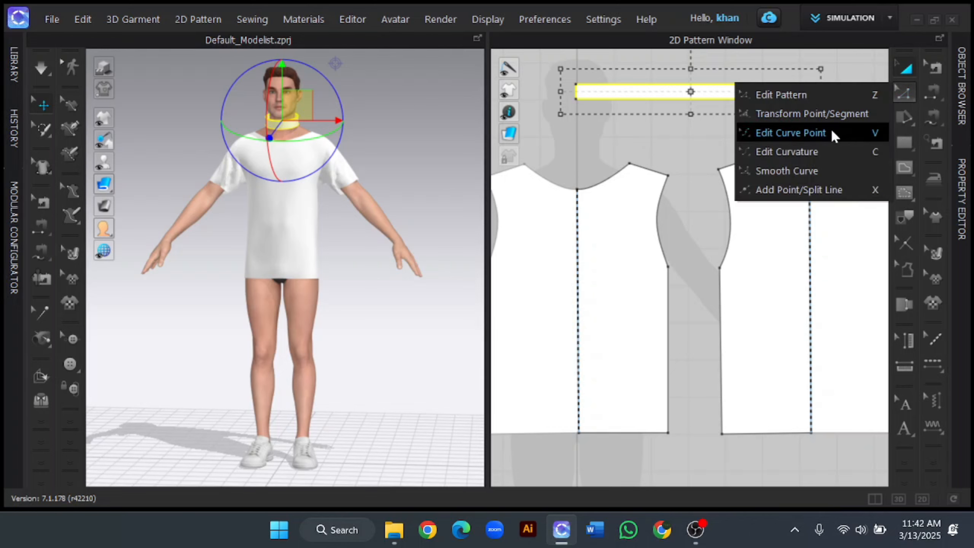
pyautogui.click(830, 189)
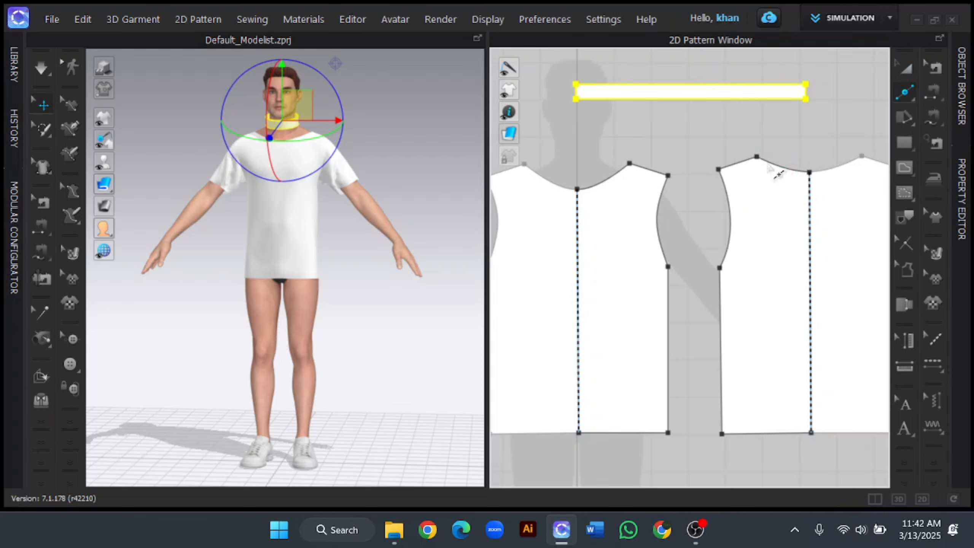
pyautogui.click(768, 161)
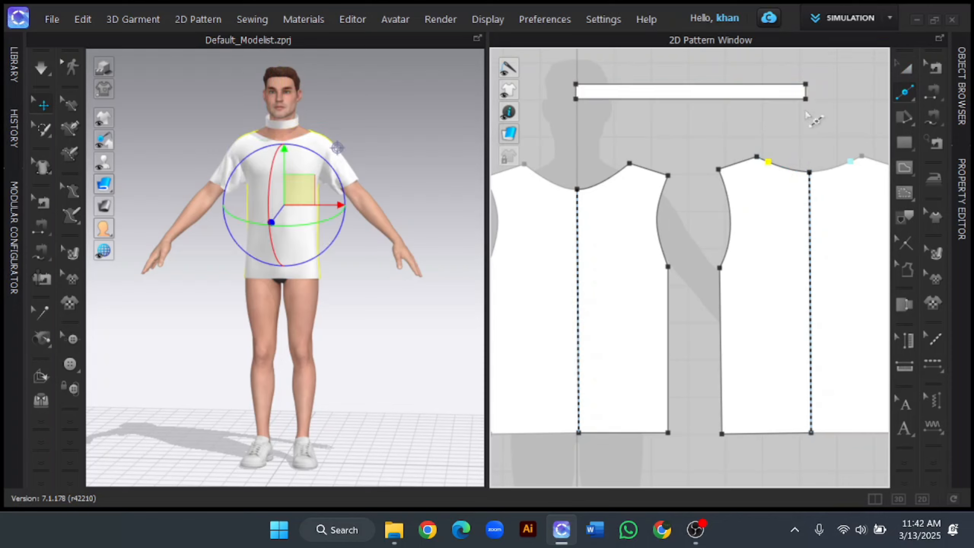
# Step: Free-sew the neckband's lower edge to the short back neckline segment beside the shoulder and the whole front neckline
pyautogui.click(938, 118)
pyautogui.click(806, 98)
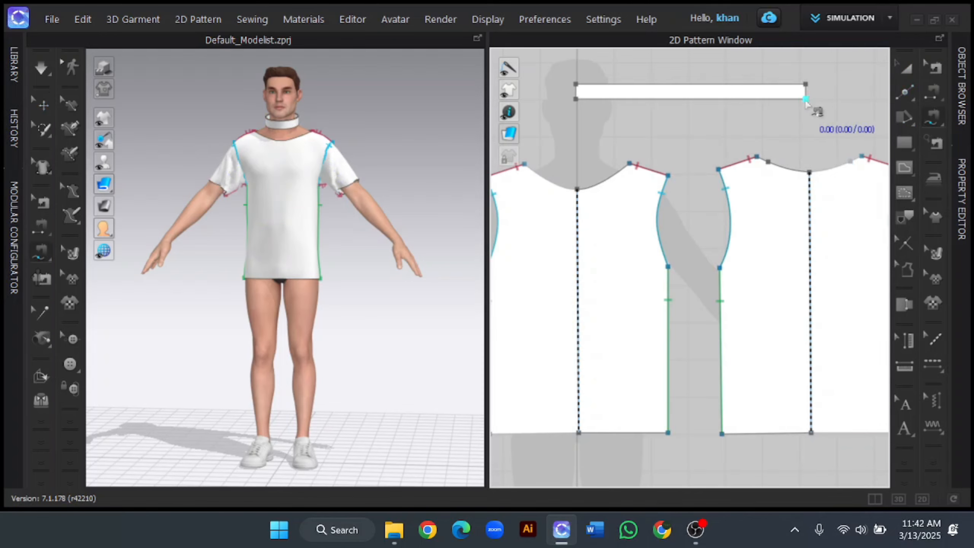
pyautogui.click(580, 103)
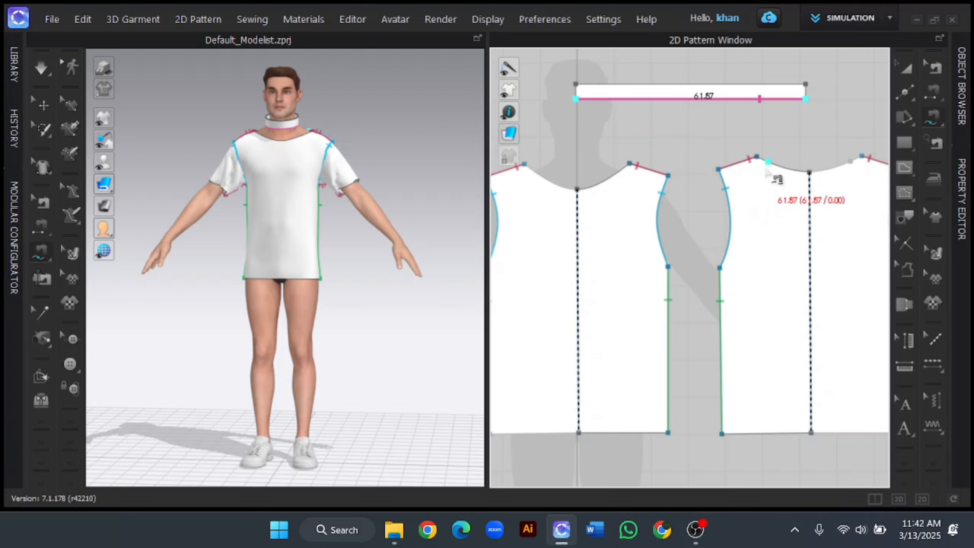
pyautogui.click(757, 157)
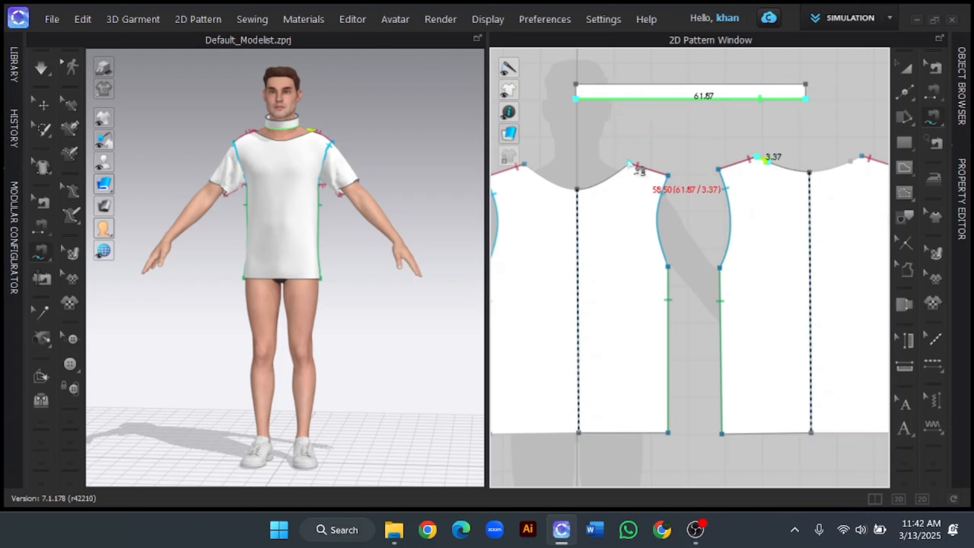
pyautogui.keyDown('shift'); pyautogui.click(524, 165); pyautogui.keyUp('shift')
pyautogui.click(629, 163)
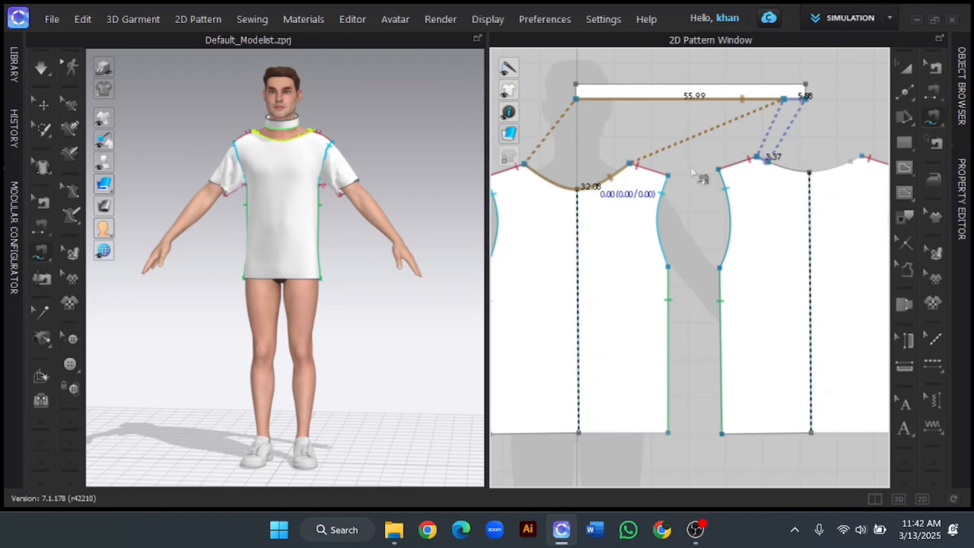
# Step: Try to free-sew the remaining back neckline, from the far shoulder point to the added point, to the neckband
pyautogui.click(862, 156)
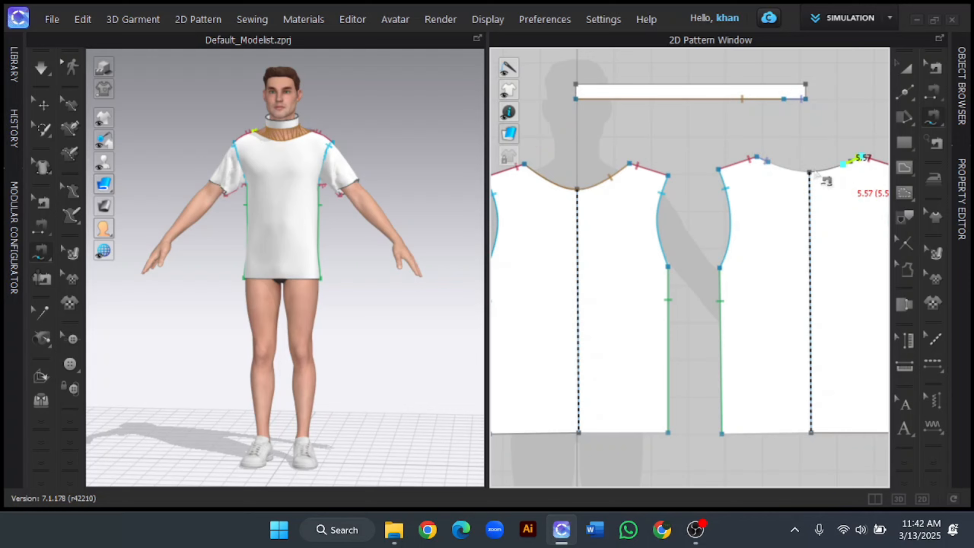
pyautogui.click(765, 162)
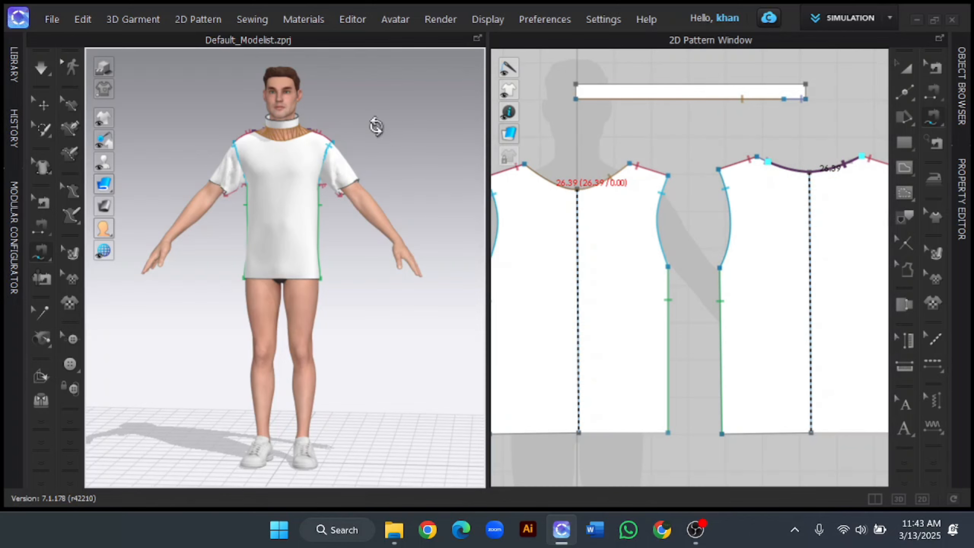
pyautogui.moveTo(374, 124); pyautogui.dragTo(319, 165, button='right')
pyautogui.moveTo(387, 165); pyautogui.dragTo(255, 173, button='right')
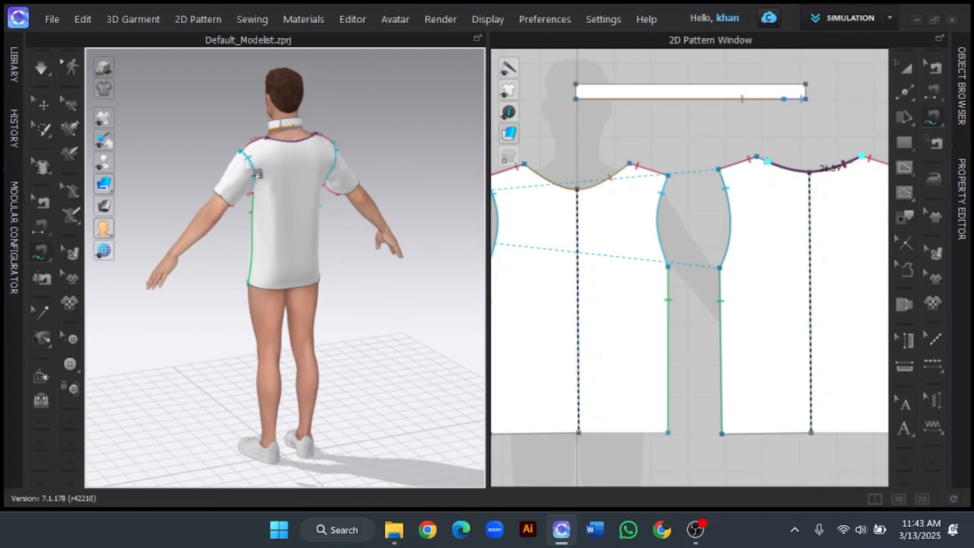
pyautogui.scroll(5, 285, 129)
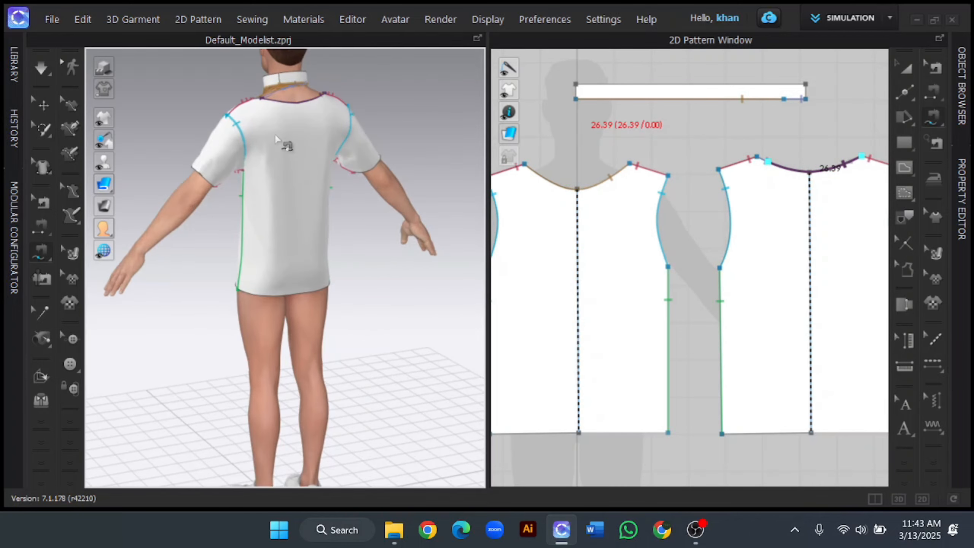
pyautogui.moveTo(402, 191); pyautogui.dragTo(376, 165, button='right')
pyautogui.moveTo(349, 204); pyautogui.dragTo(344, 352, button='middle')
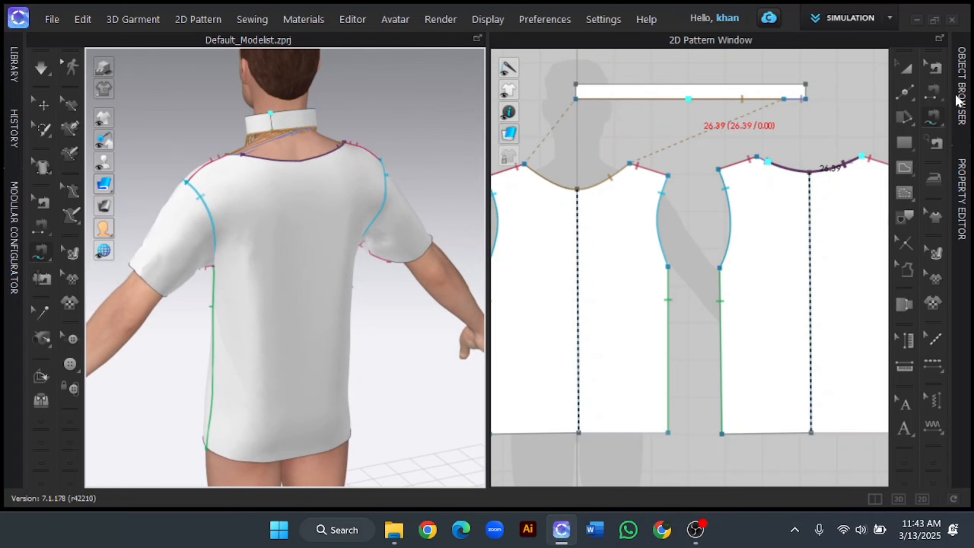
# Step: Sew the neckband's two short ends together with Segment Sewing
pyautogui.click(937, 93)
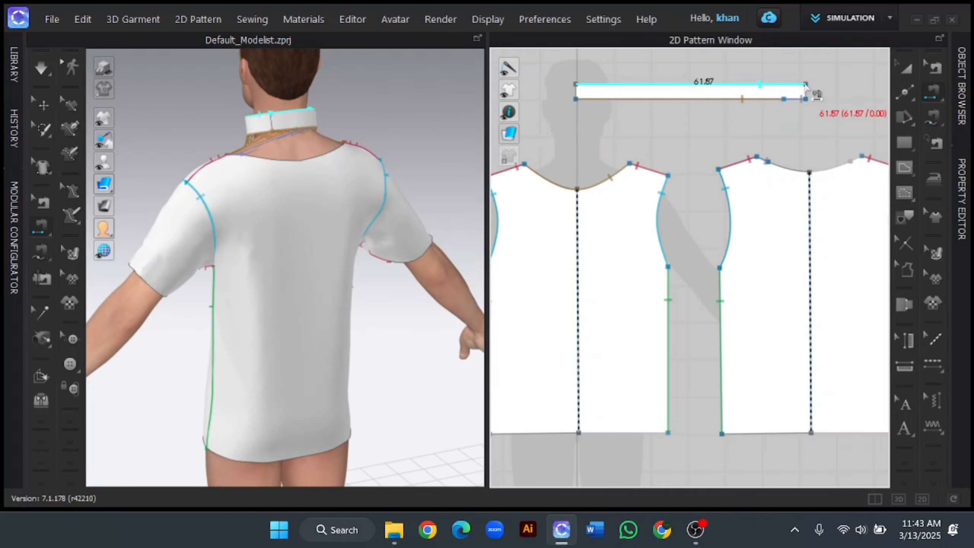
pyautogui.click(807, 92)
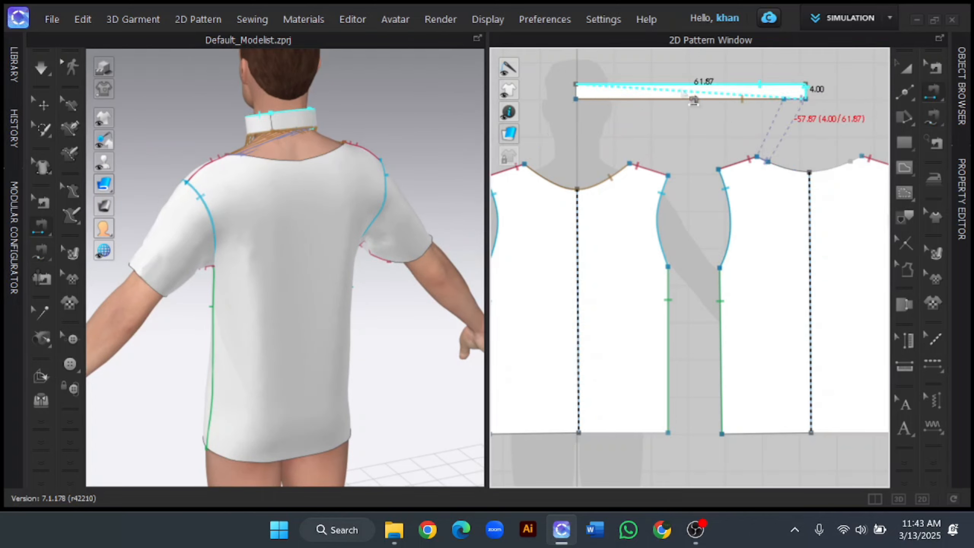
pyautogui.click(576, 92)
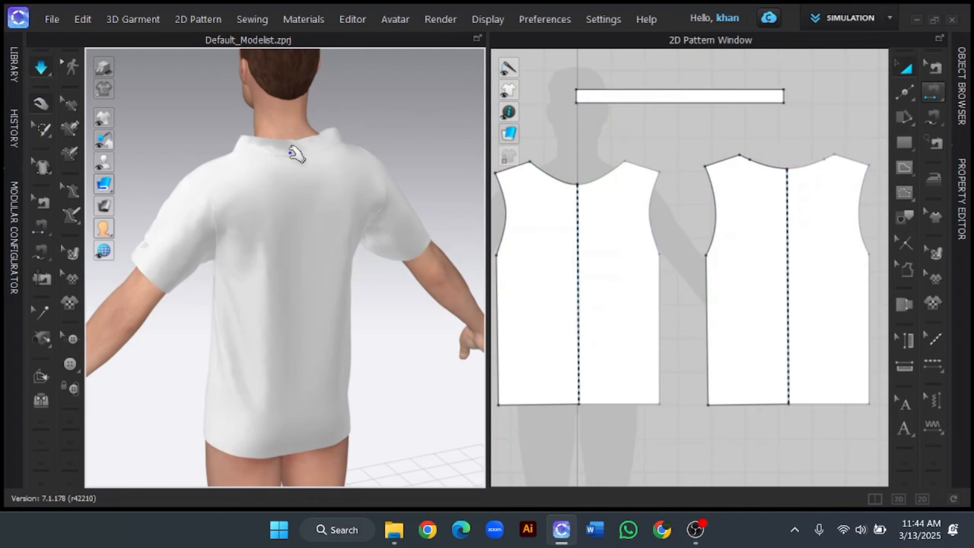
# Step: Distribute one internal line between the neckband's two long edges, at a 2.00 cm distance from the segment edge
pyautogui.moveTo(218, 141); pyautogui.dragTo(367, 151, button='right')
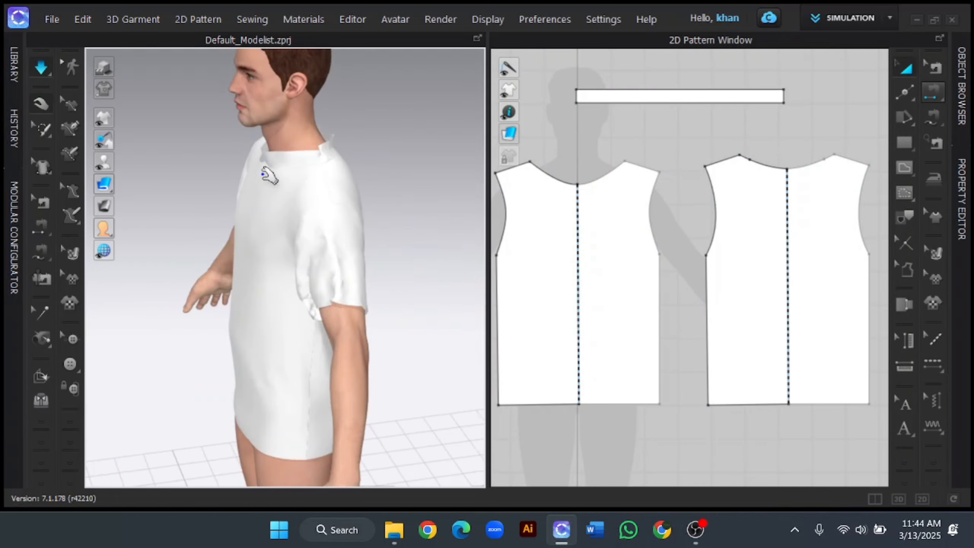
pyautogui.moveTo(228, 180); pyautogui.dragTo(385, 225, button='right')
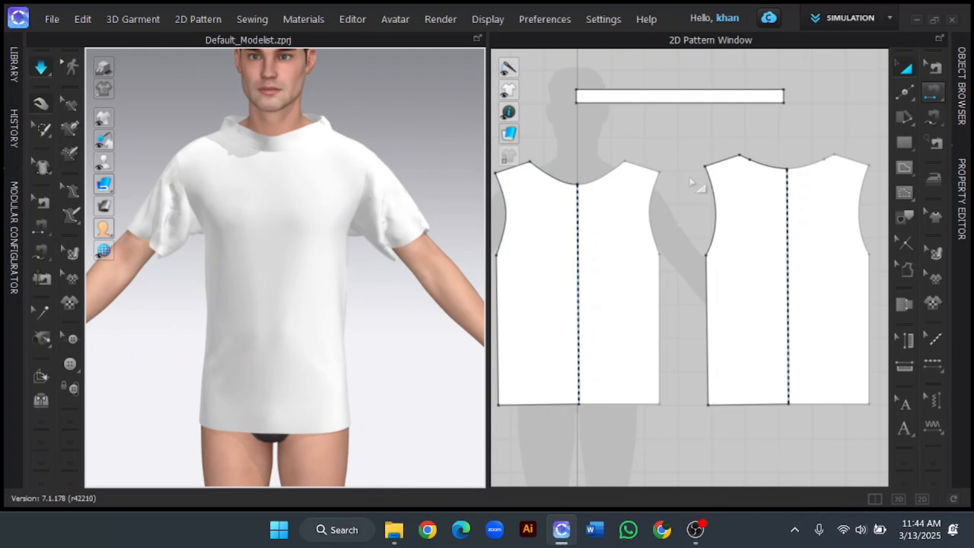
pyautogui.scroll(-3, 686, 185)
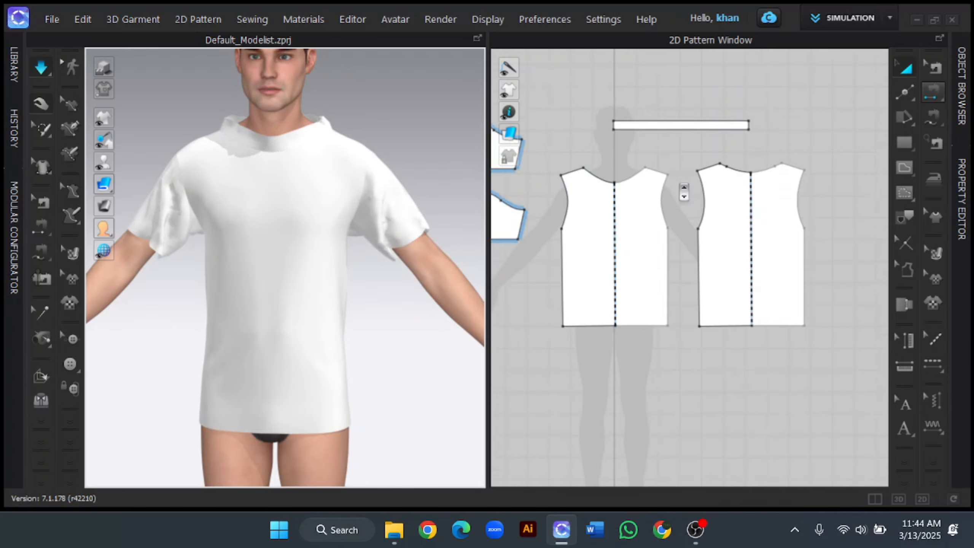
pyautogui.scroll(3, 674, 156)
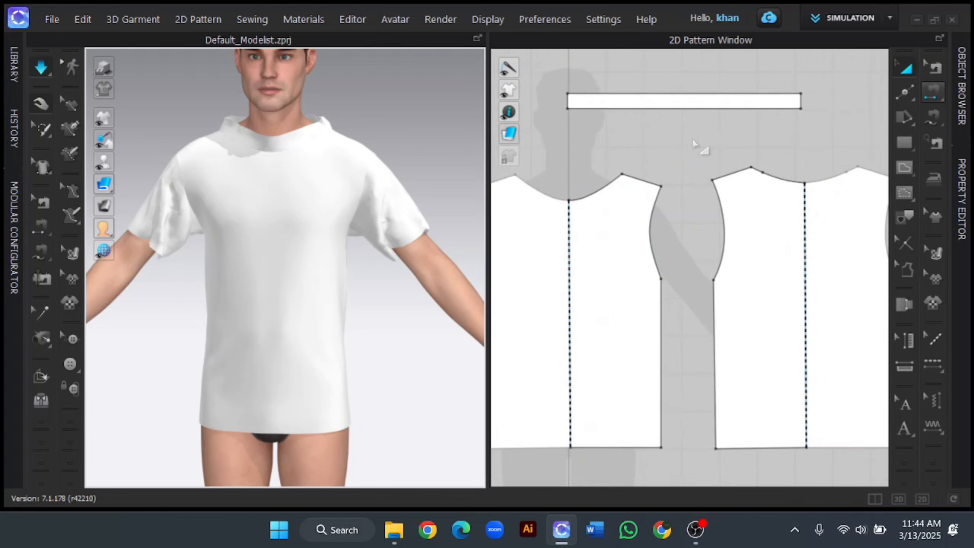
pyautogui.moveTo(698, 154); pyautogui.dragTo(693, 188, button='right')
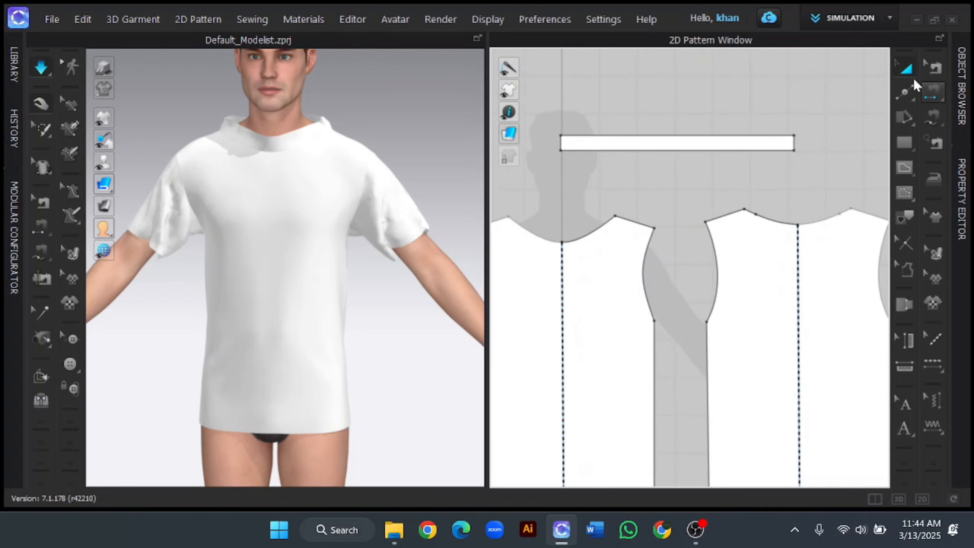
pyautogui.click(904, 92)
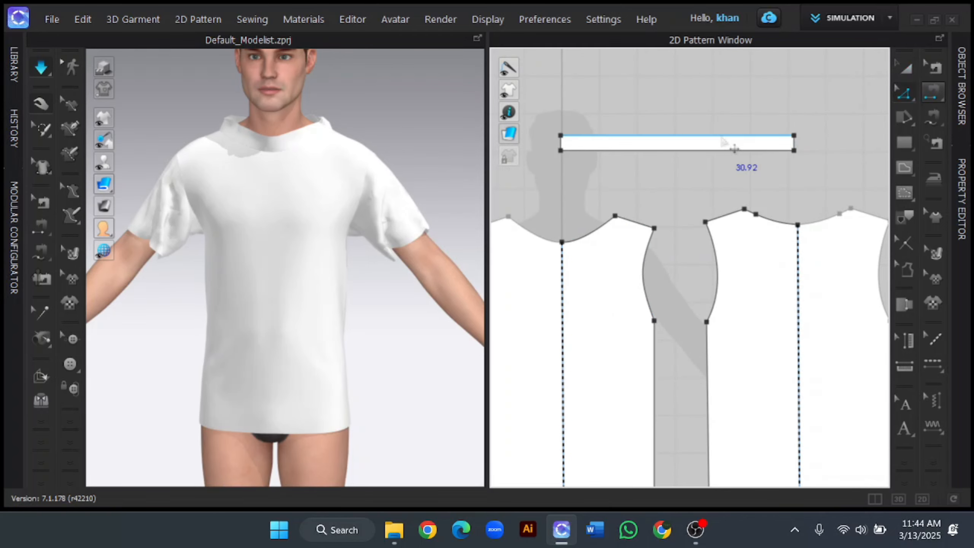
pyautogui.click(721, 136)
pyautogui.keyDown('shift'); pyautogui.click(724, 150); pyautogui.keyUp('shift')
pyautogui.rightClick(723, 150)
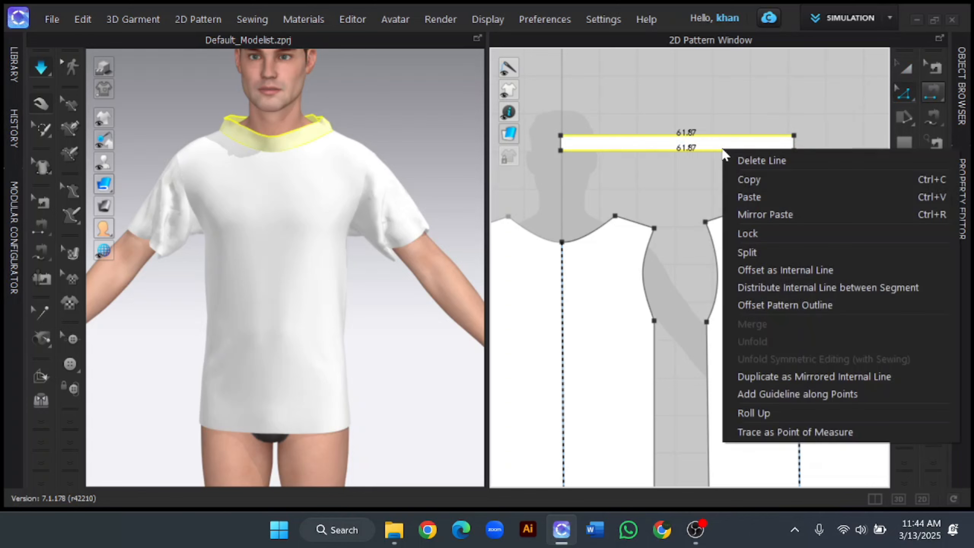
pyautogui.click(794, 287)
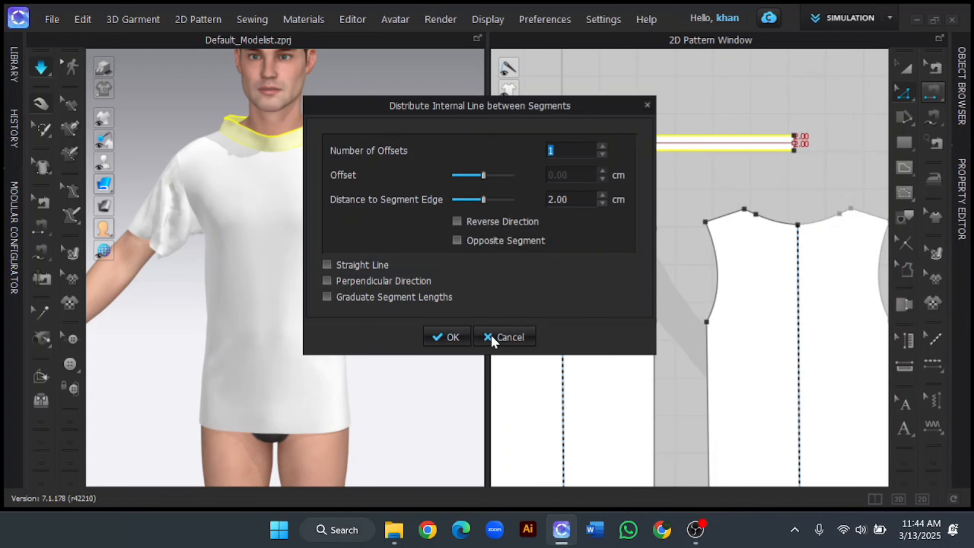
pyautogui.click(461, 337)
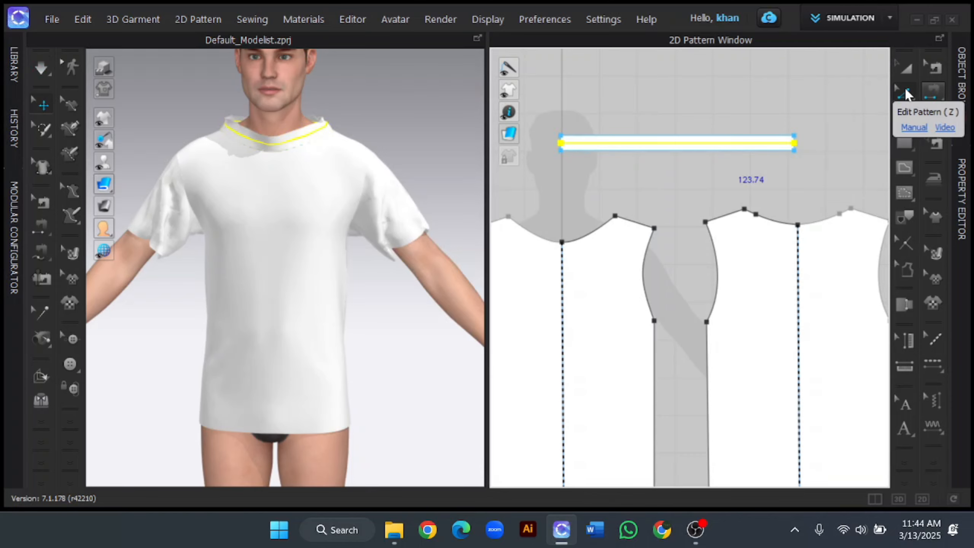
# Step: Fold the neckband over along its central internal line with Fold Arrangement, to a fold angle of about 52
pyautogui.click(905, 93)
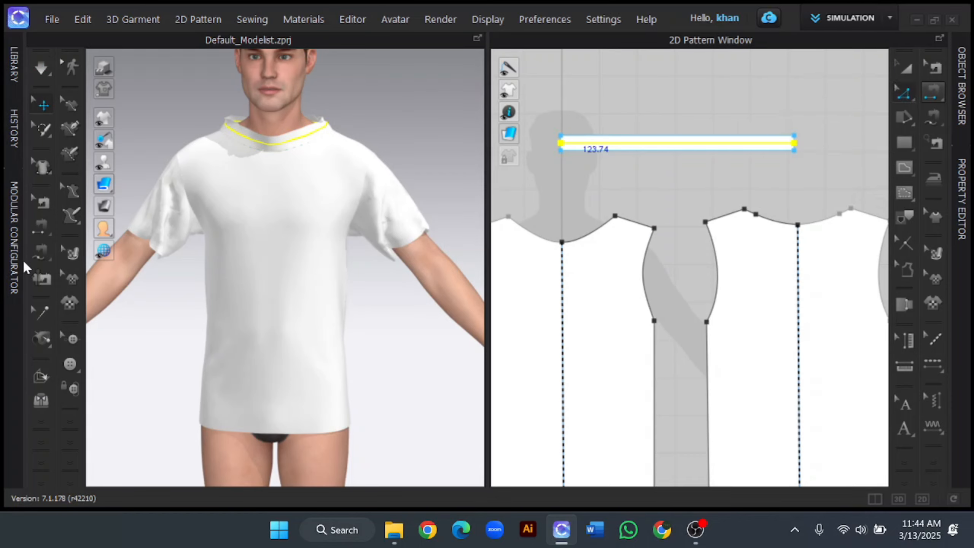
pyautogui.click(41, 377)
pyautogui.click(298, 138)
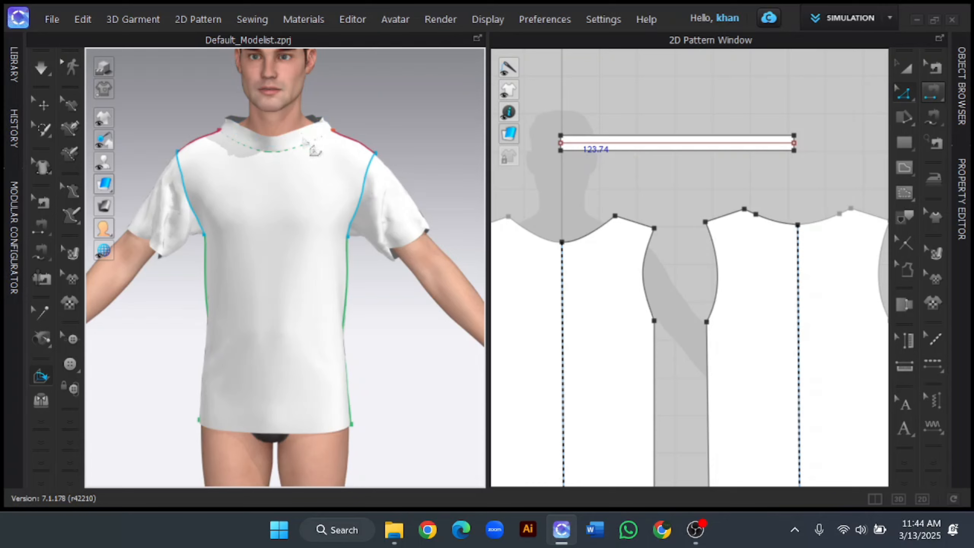
pyautogui.click(302, 134)
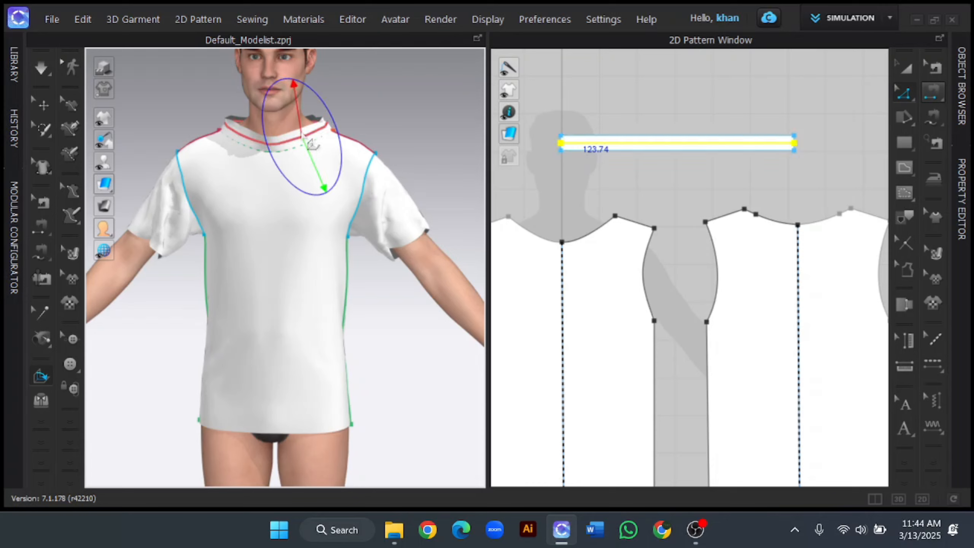
pyautogui.moveTo(294, 84); pyautogui.dragTo(295, 171)
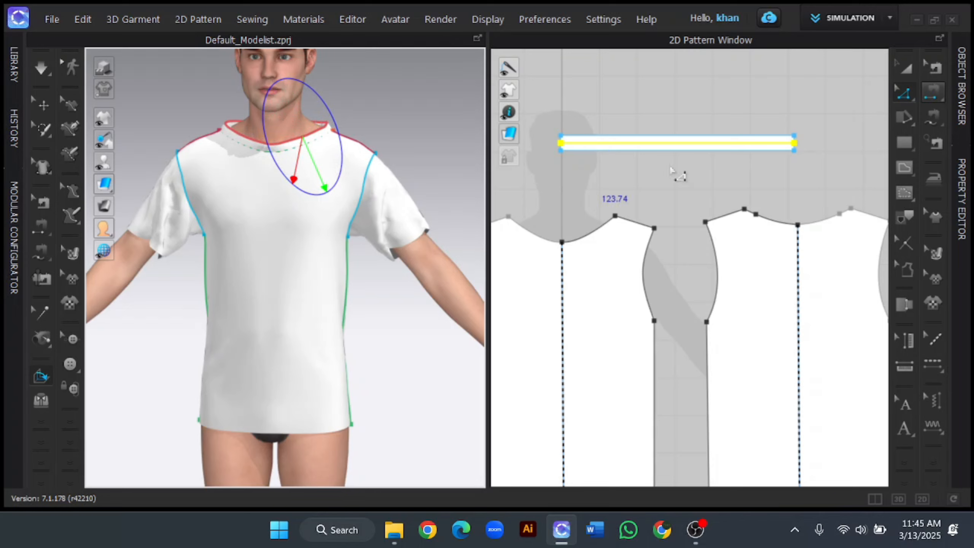
# Step: Sew the neckband's two long edges together and set that seam's sewing line type to Turned
pyautogui.click(935, 92)
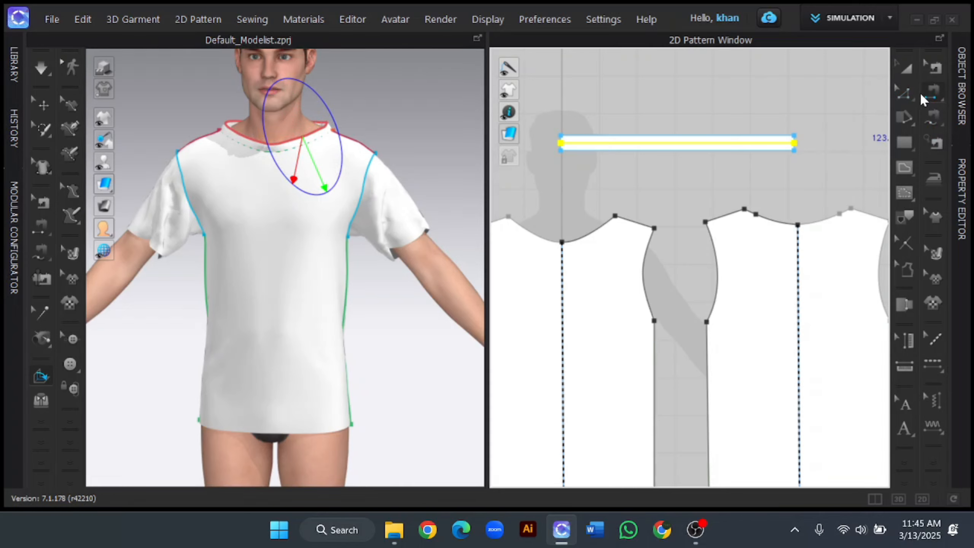
pyautogui.click(732, 133)
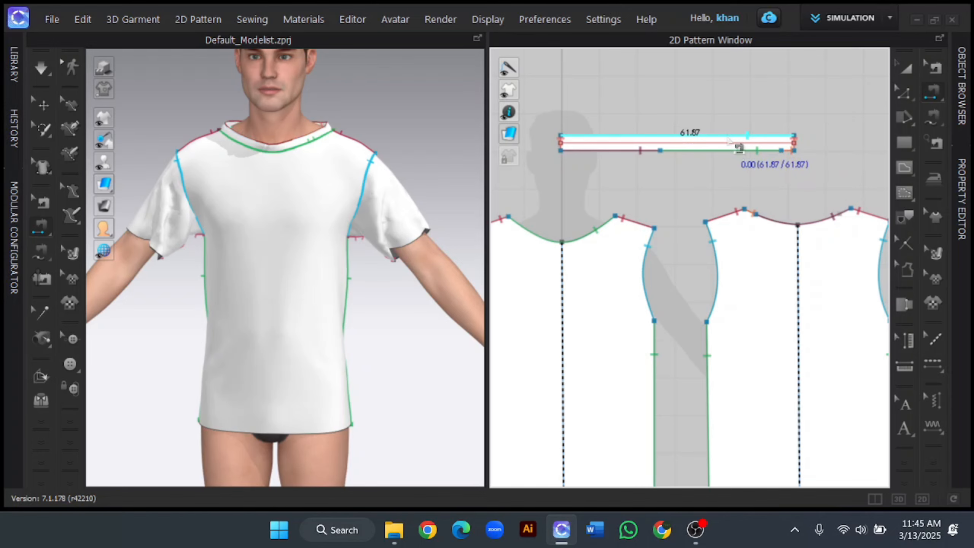
pyautogui.click(729, 151)
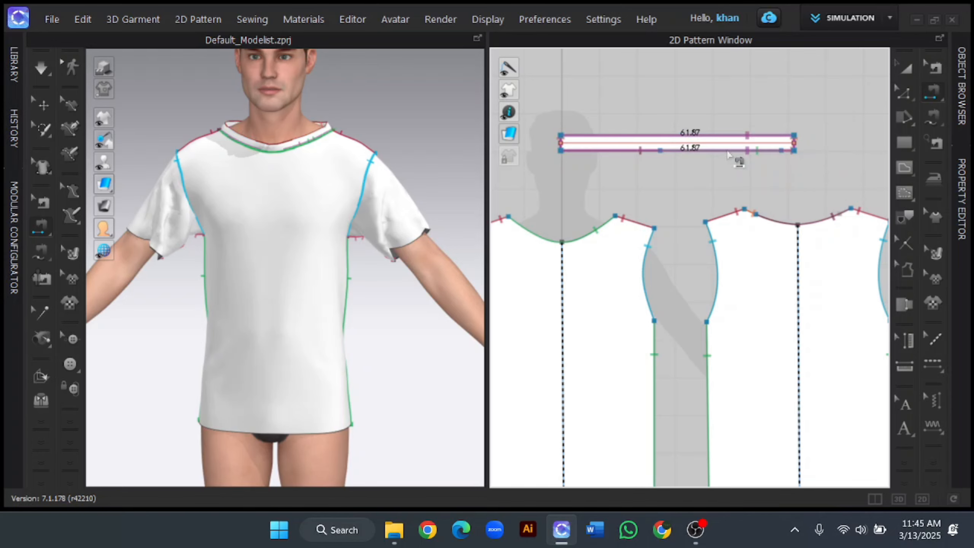
pyautogui.click(728, 150)
pyautogui.click(961, 199)
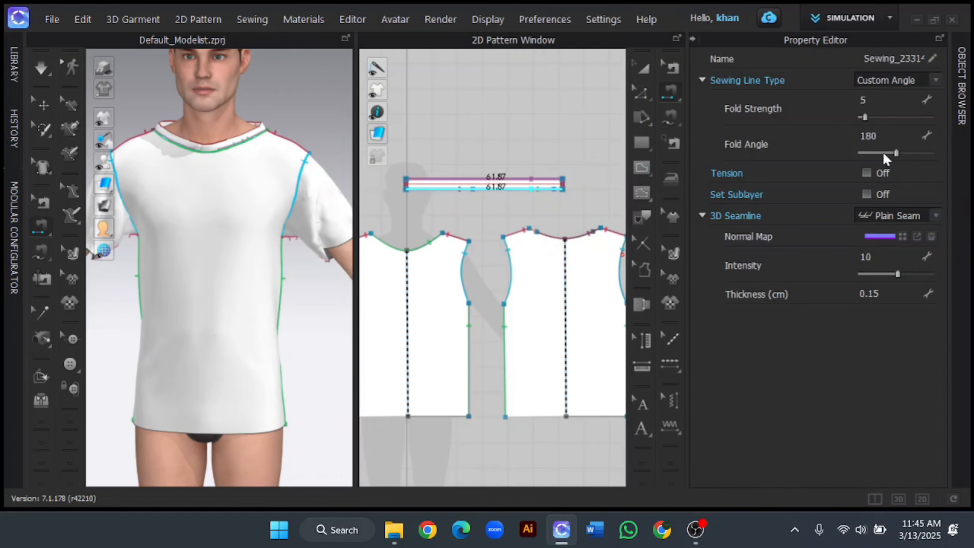
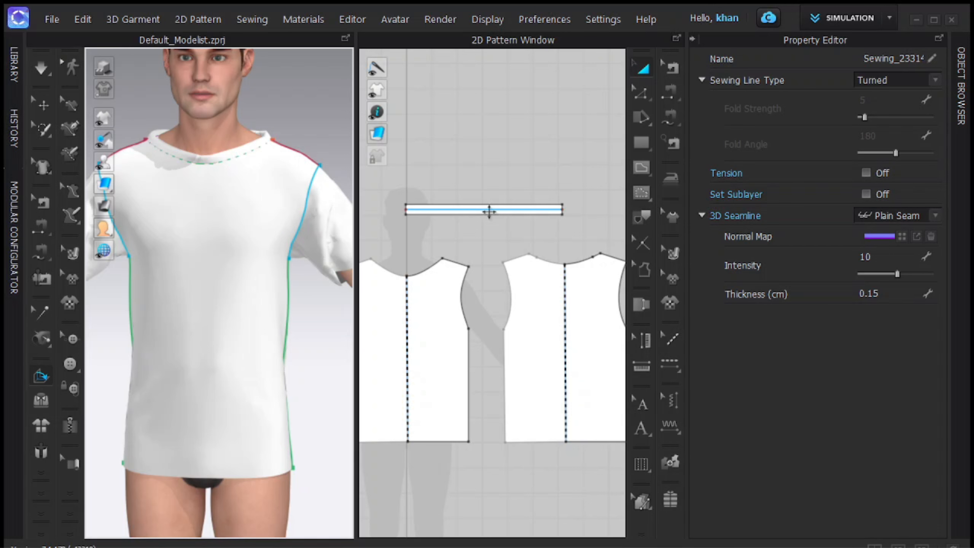
# Step: Select the neckband's central internal line and check its fold settings in the properties
pyautogui.click(489, 210)
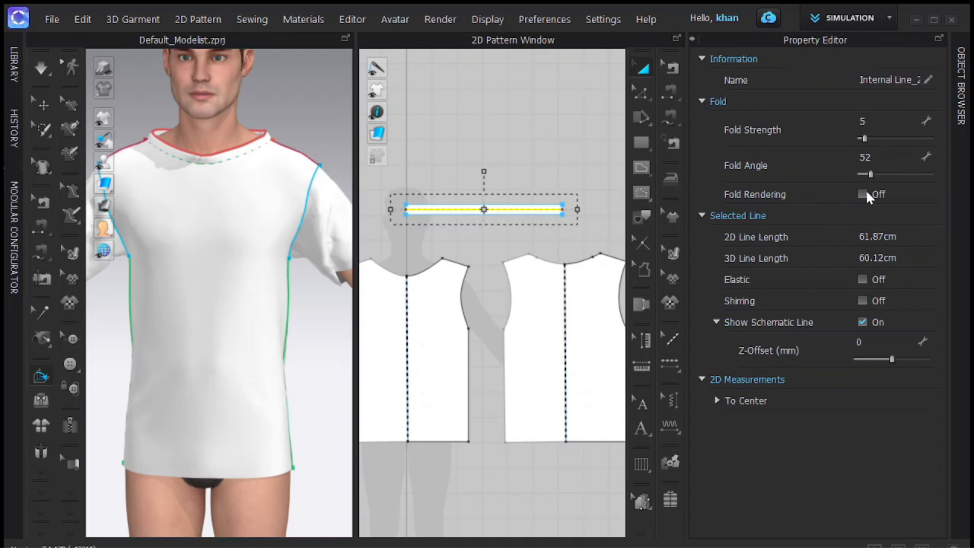
pyautogui.click(694, 38)
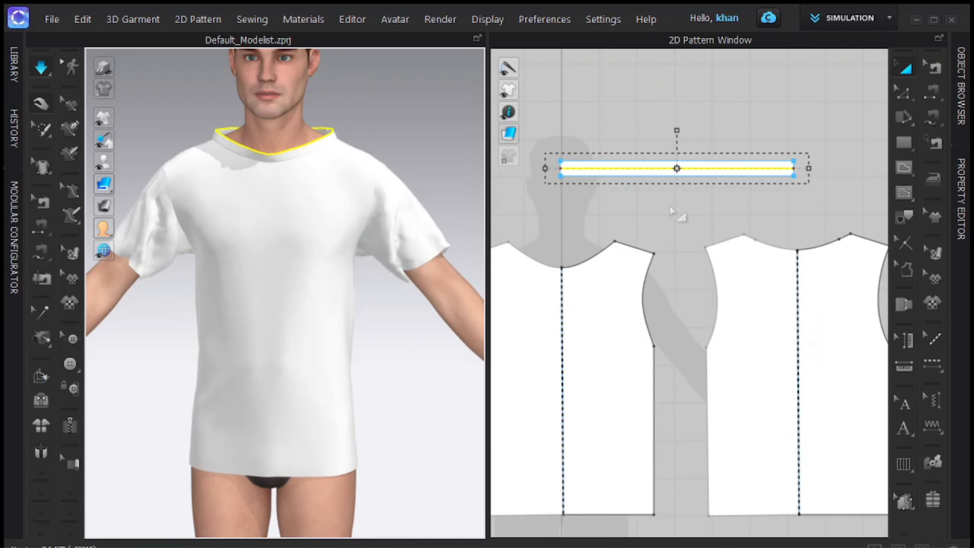
pyautogui.scroll(-2, 668, 207)
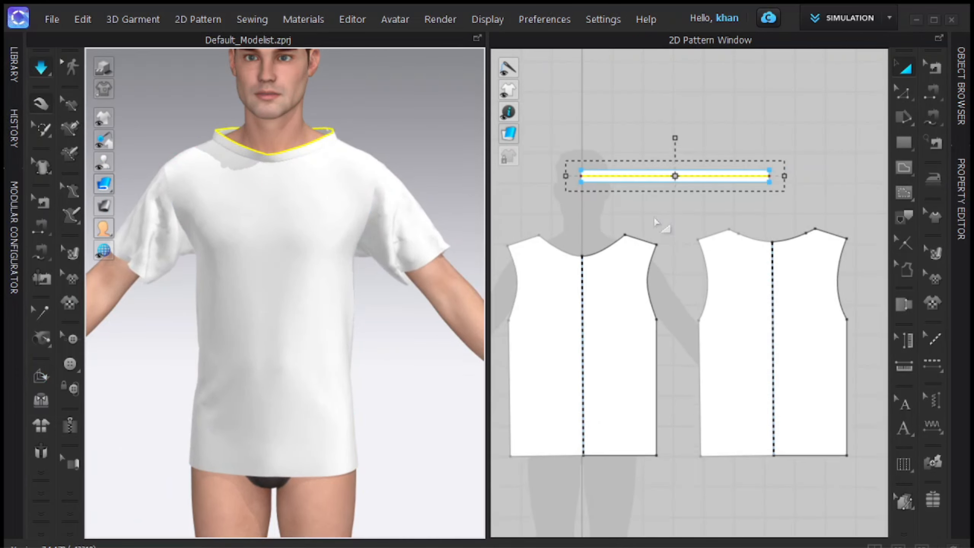
pyautogui.scroll(-1, 656, 222)
pyautogui.scroll(-1, 366, 213)
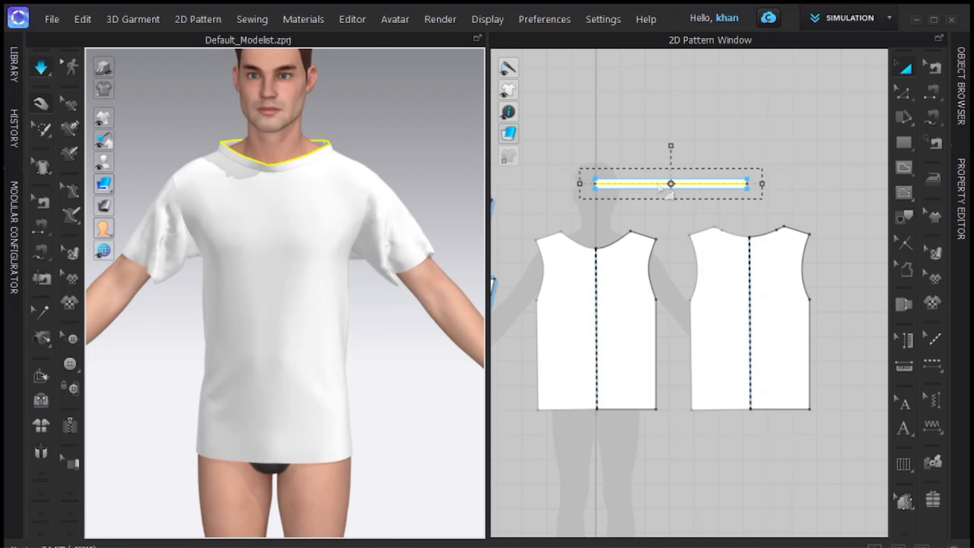
pyautogui.scroll(1, 689, 204)
pyautogui.scroll(-2, 640, 252)
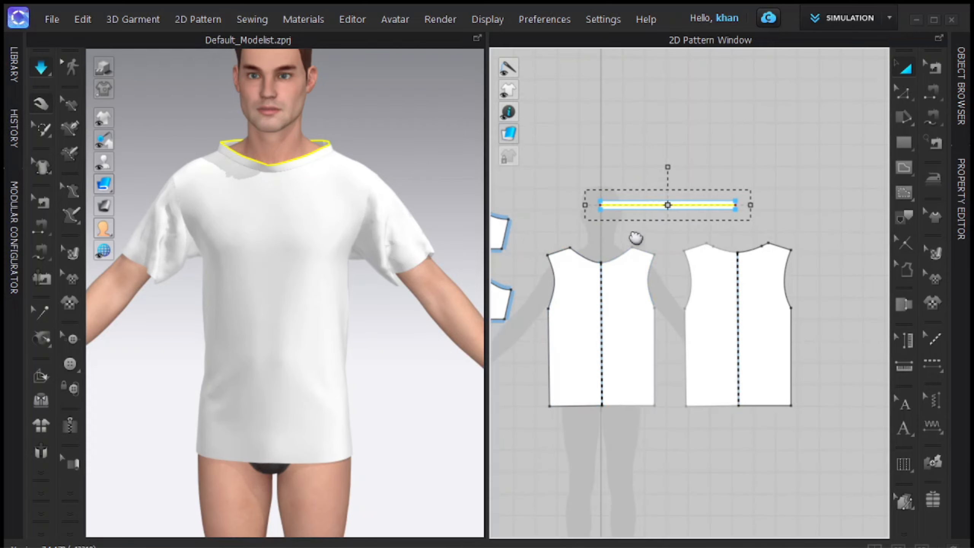
# Step: Extend the bottom edges of both sleeves with two 2.00 cm pattern outline offsets, create internal lines, and simulate the garment
pyautogui.moveTo(636, 237); pyautogui.dragTo(717, 216, button='middle')
pyautogui.scroll(3, 639, 225)
pyautogui.scroll(-1, 671, 220)
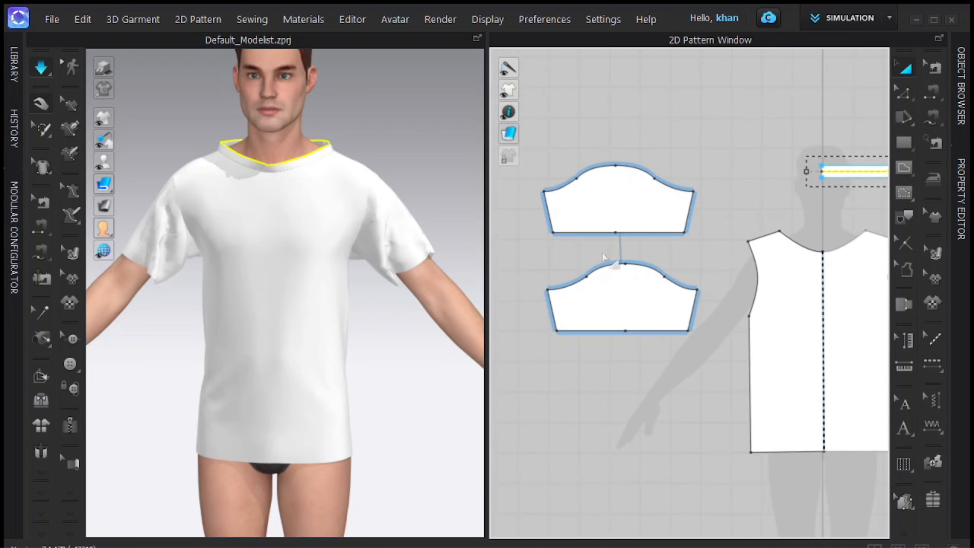
pyautogui.click(906, 91)
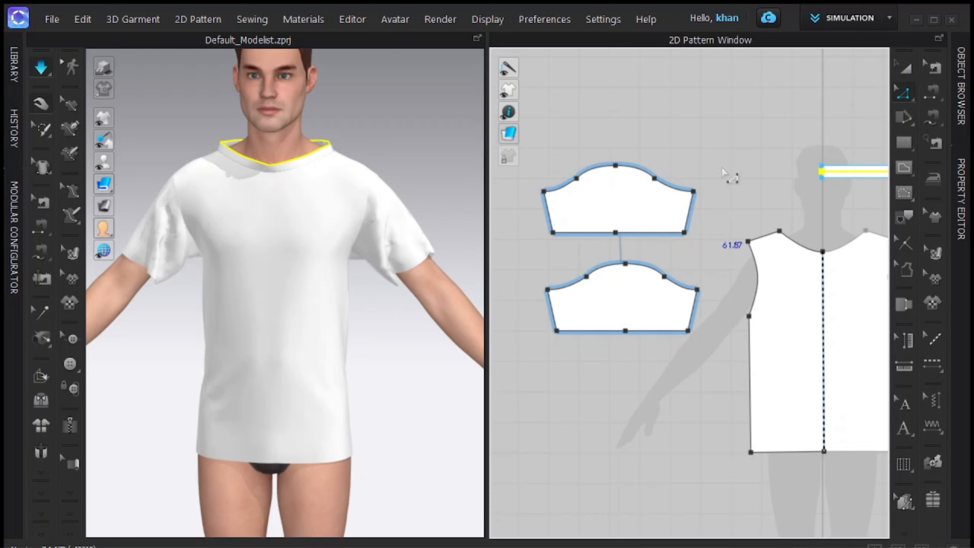
pyautogui.click(669, 242)
pyautogui.click(648, 232)
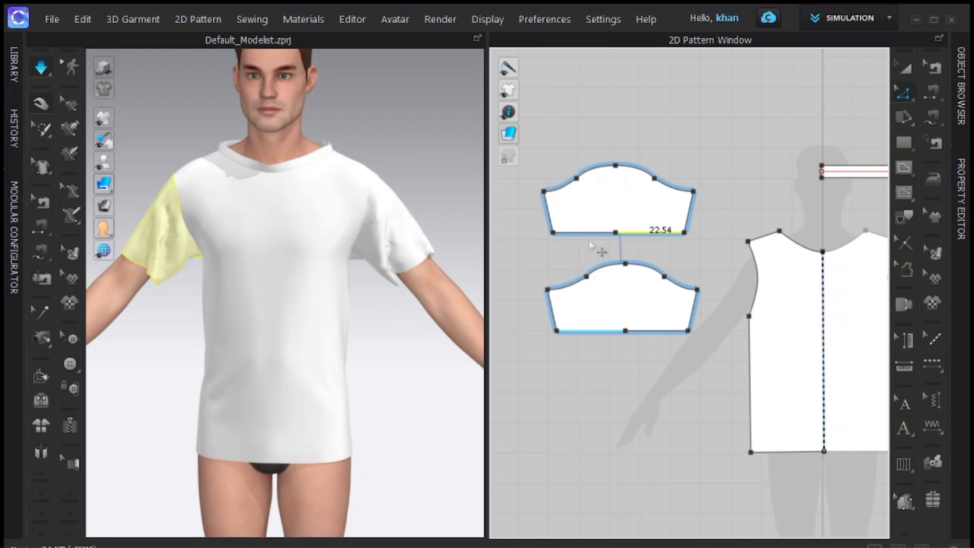
pyautogui.keyDown('shift'); pyautogui.click(576, 232); pyautogui.keyUp('shift')
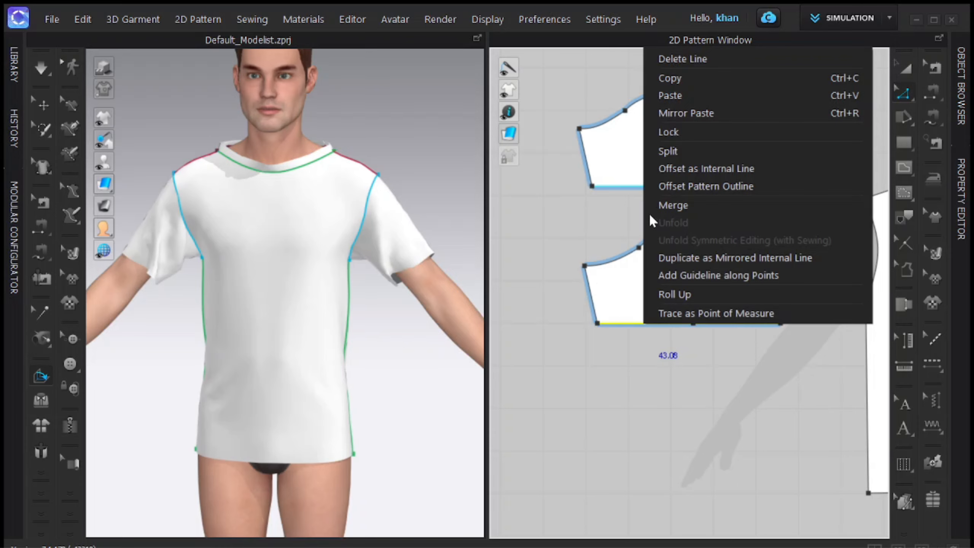
pyautogui.click(674, 188)
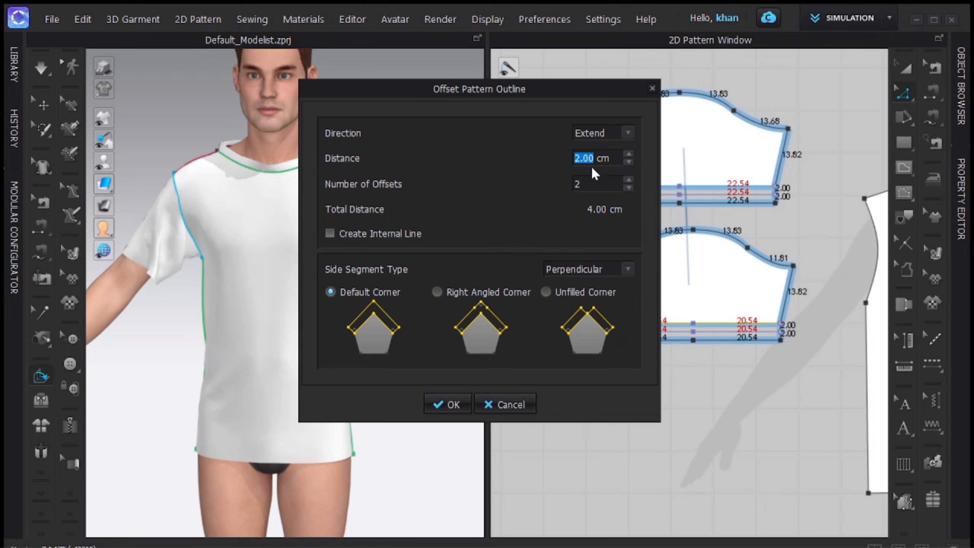
pyautogui.click(330, 232)
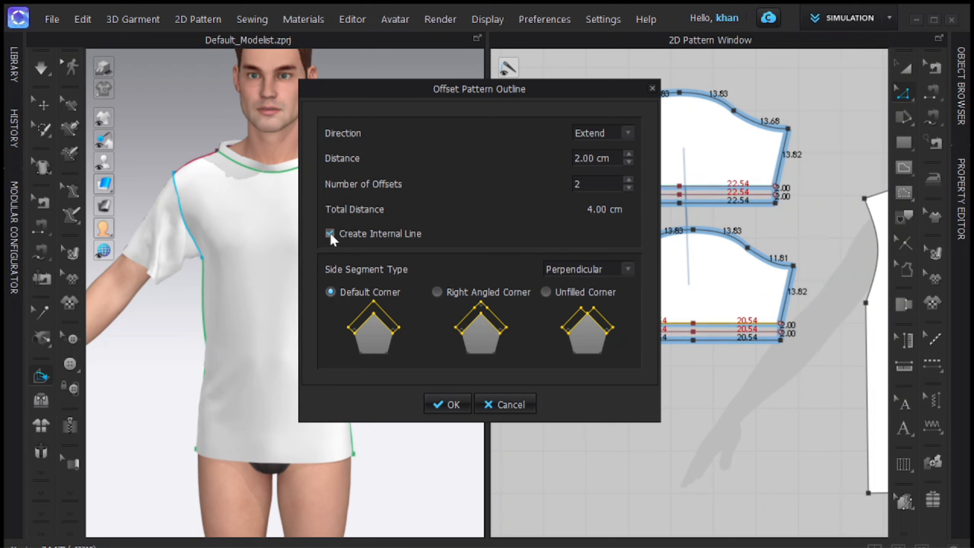
pyautogui.click(455, 401)
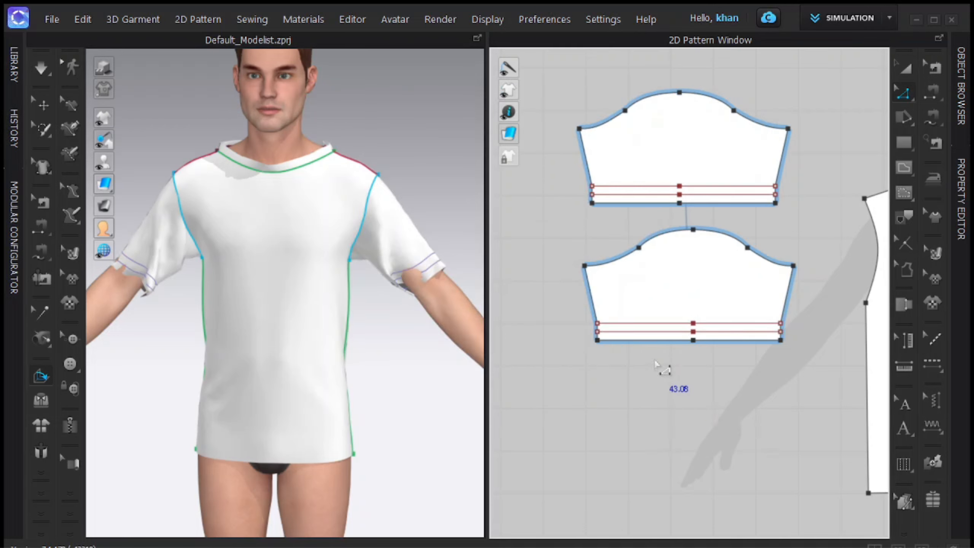
pyautogui.press('space')
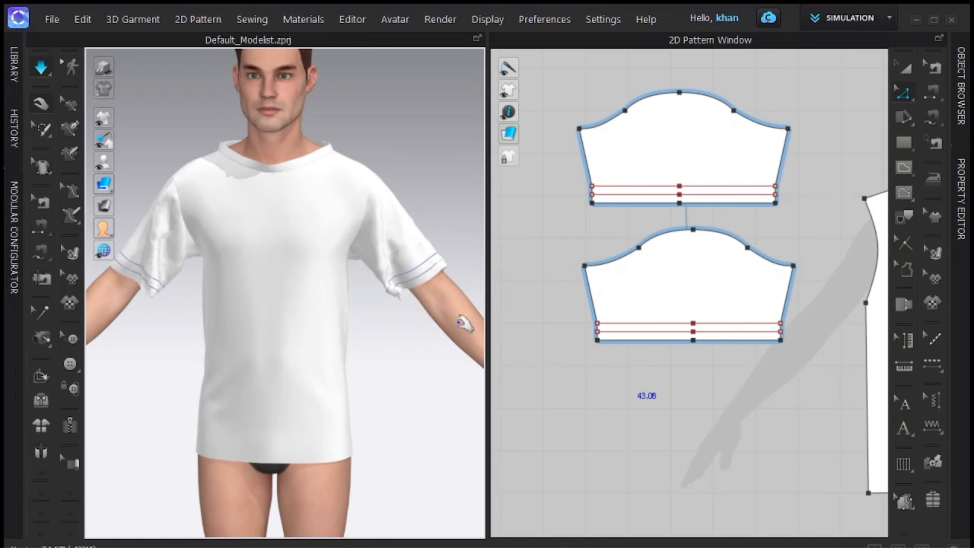
# Step: Fold the sleeve hem along its lower internal line with Fold Arrangement
pyautogui.click(40, 376)
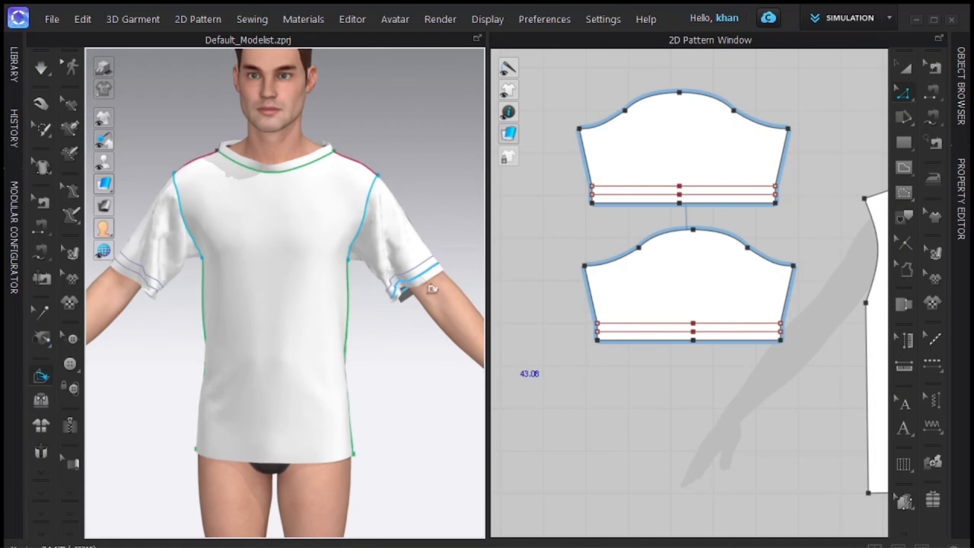
pyautogui.click(429, 284)
pyautogui.moveTo(452, 321); pyautogui.dragTo(391, 251)
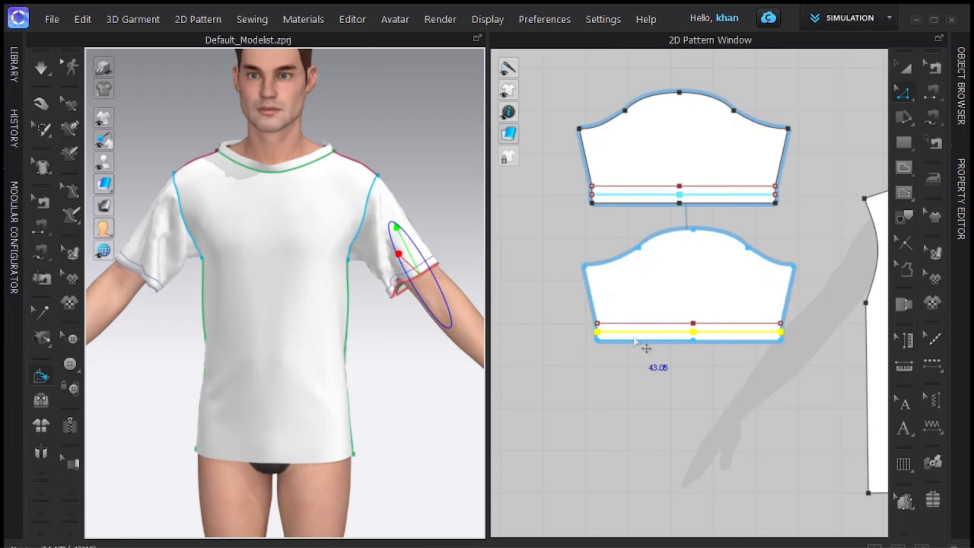
pyautogui.scroll(2, 779, 332)
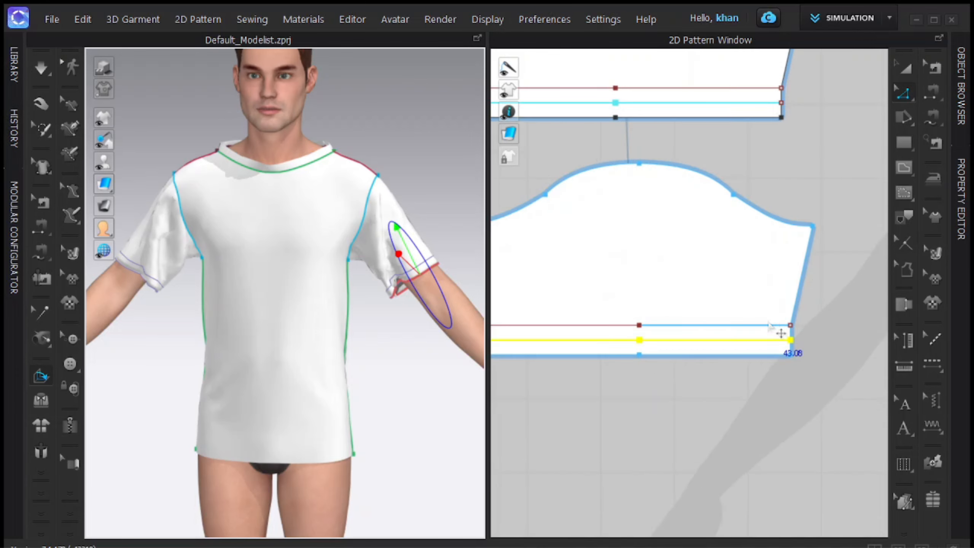
pyautogui.scroll(-2, 682, 420)
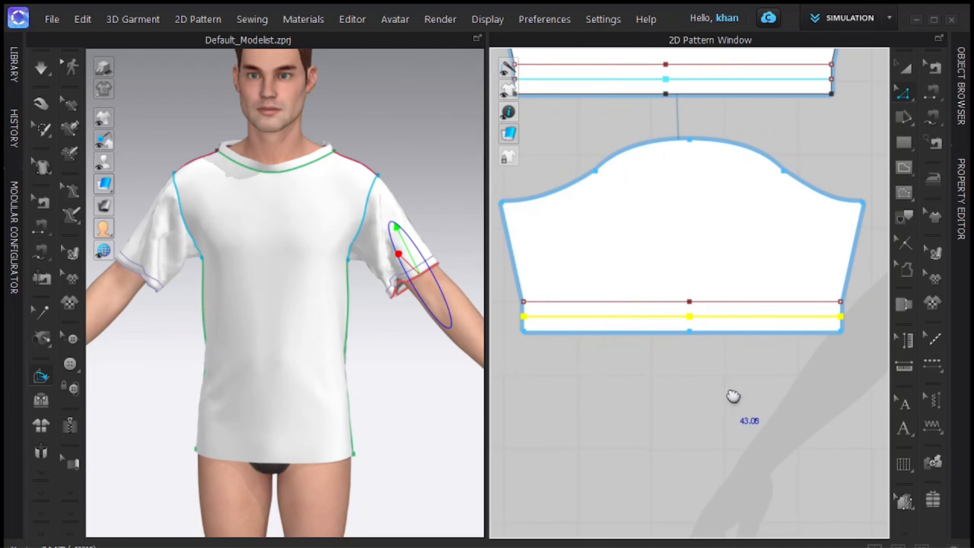
pyautogui.click(926, 97)
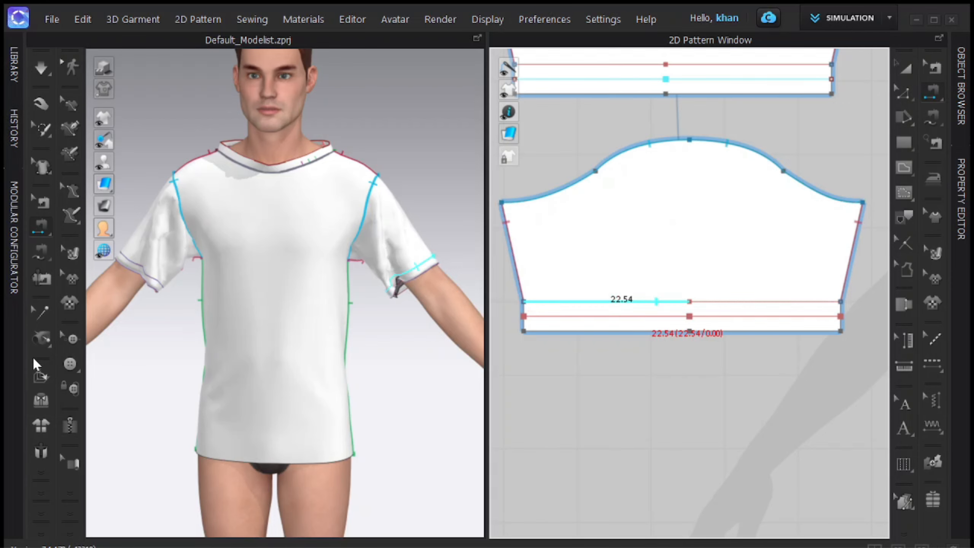
pyautogui.click(42, 377)
pyautogui.click(437, 269)
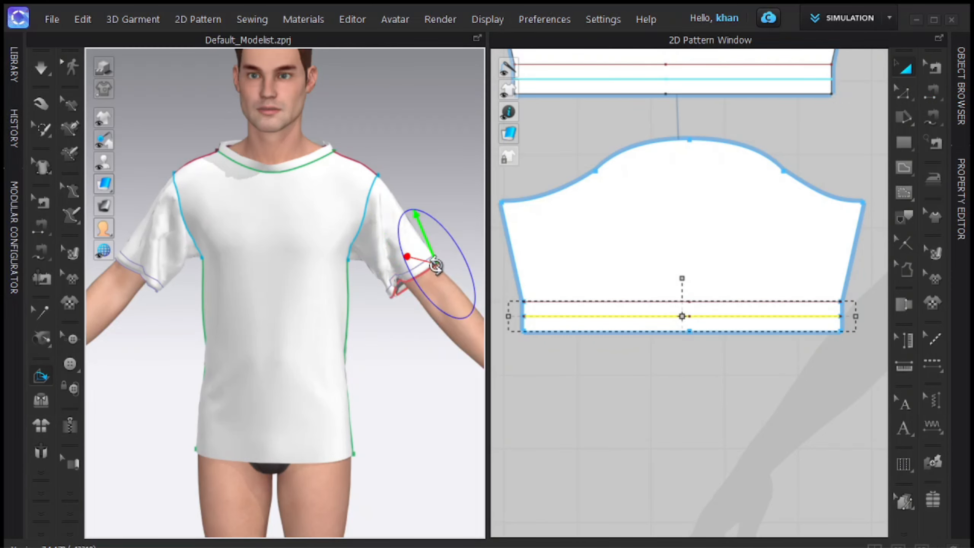
pyautogui.click(967, 188)
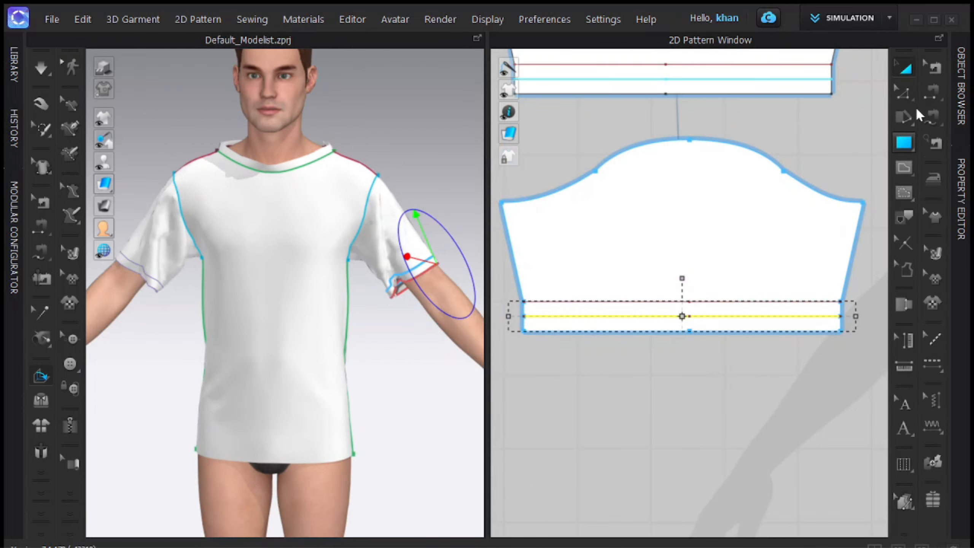
# Step: Sew both halves of the sleeve's upper internal line to the matching halves of its bottom edge with Segment Sewing
pyautogui.click(932, 92)
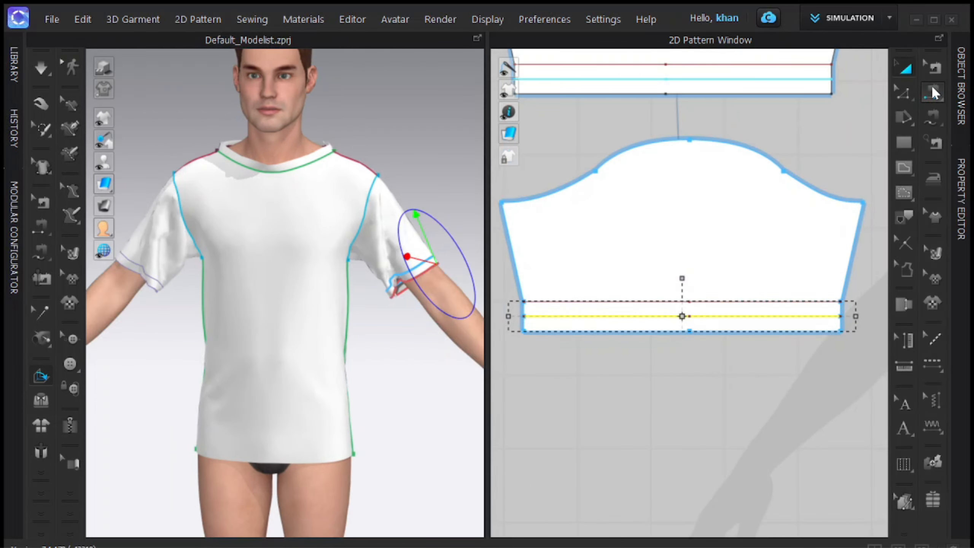
pyautogui.click(761, 304)
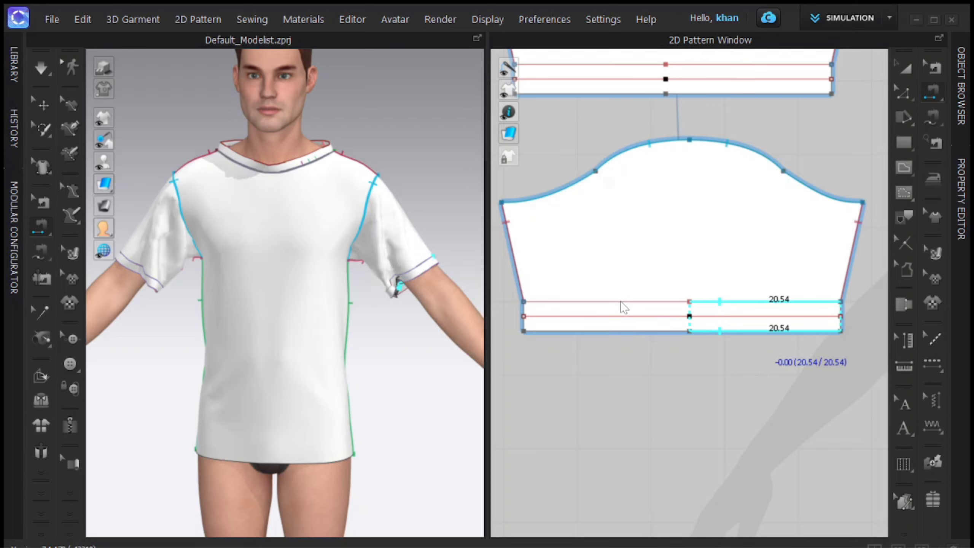
pyautogui.click(652, 301)
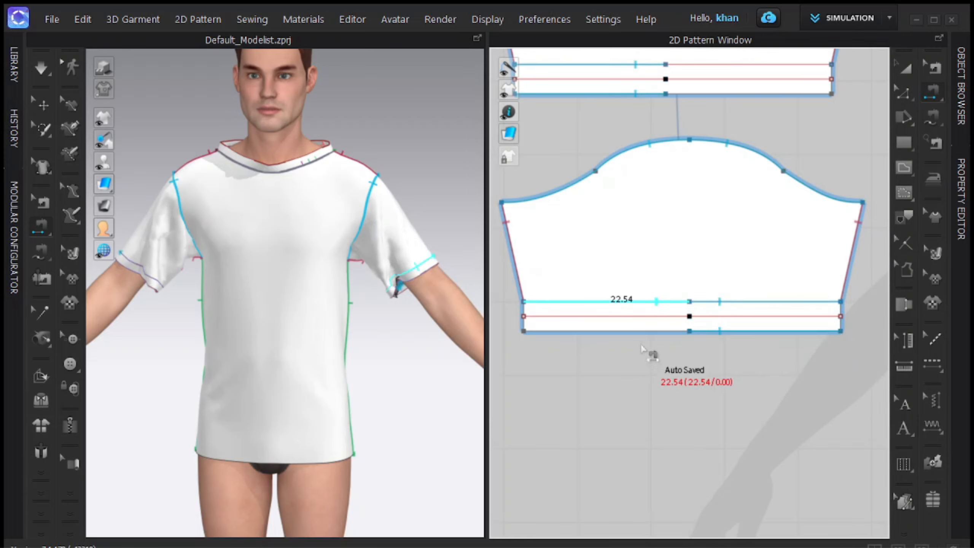
pyautogui.click(632, 336)
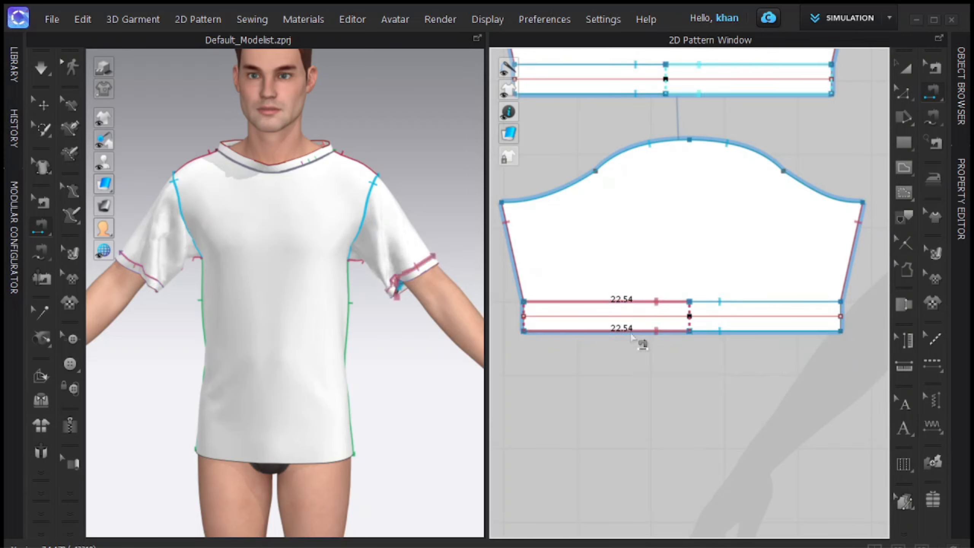
# Step: Check the hem seam's sewing line type options in its properties, leaving it at Turned
pyautogui.click(633, 316)
pyautogui.click(962, 89)
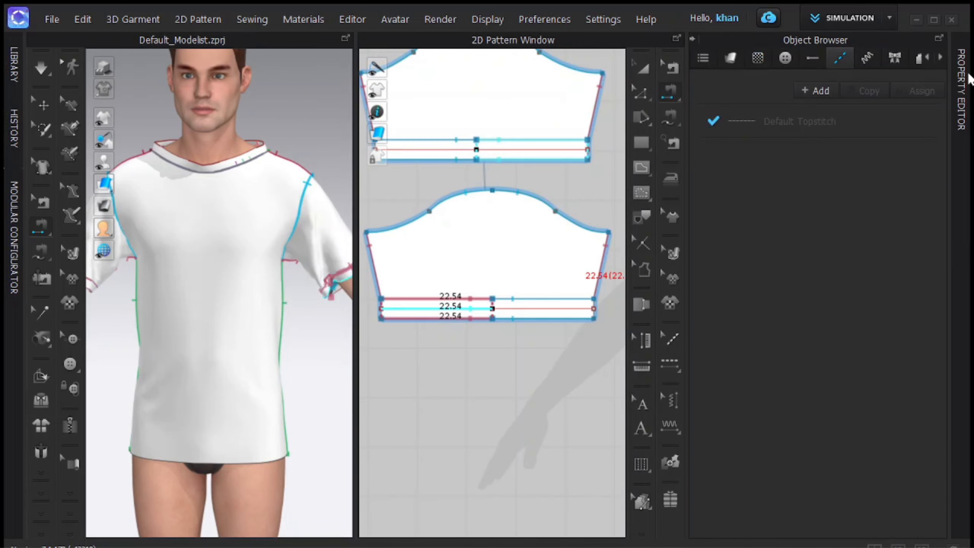
pyautogui.click(959, 79)
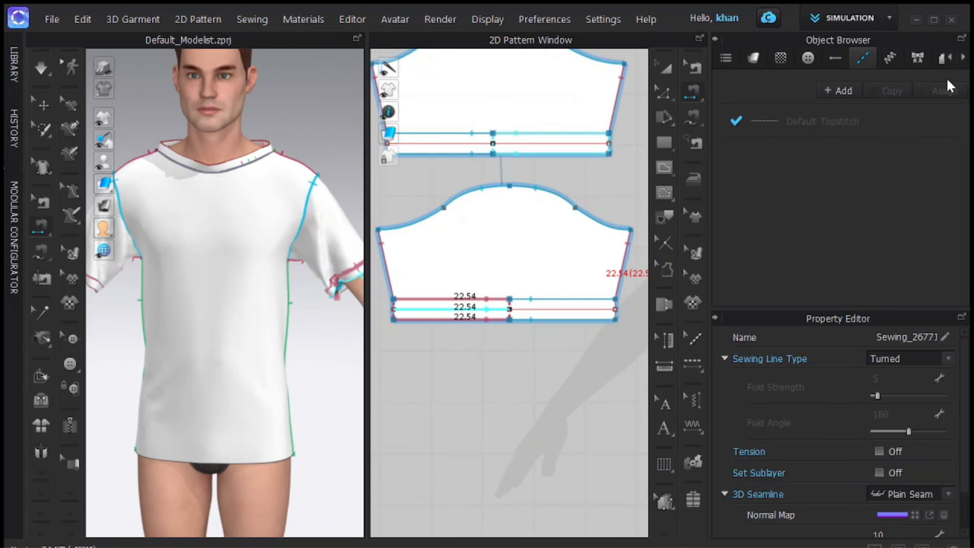
pyautogui.click(714, 37)
pyautogui.click(934, 81)
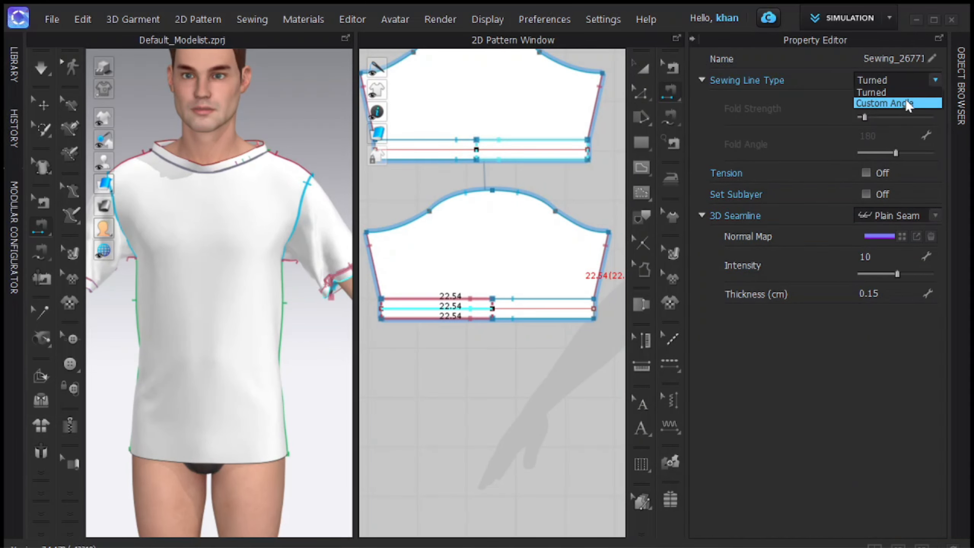
pyautogui.click(773, 80)
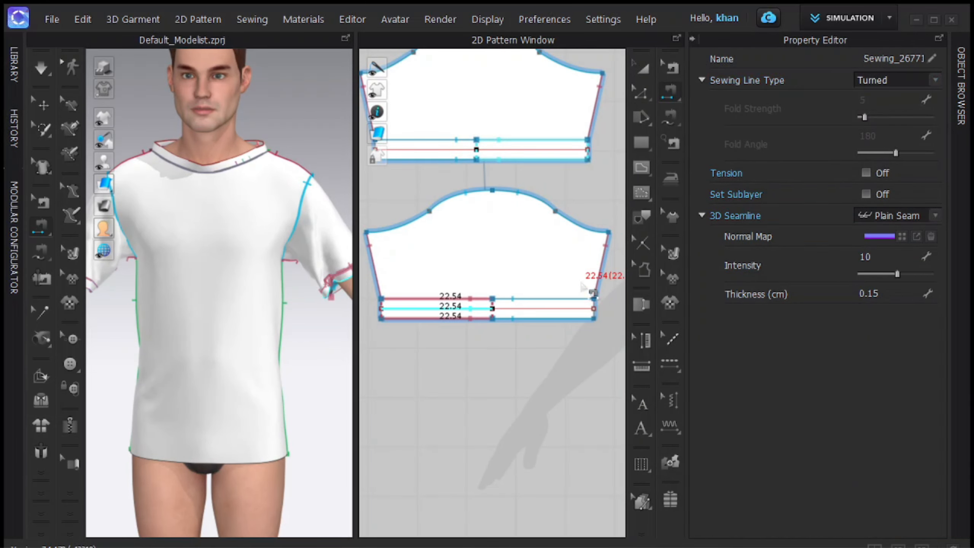
pyautogui.click(693, 38)
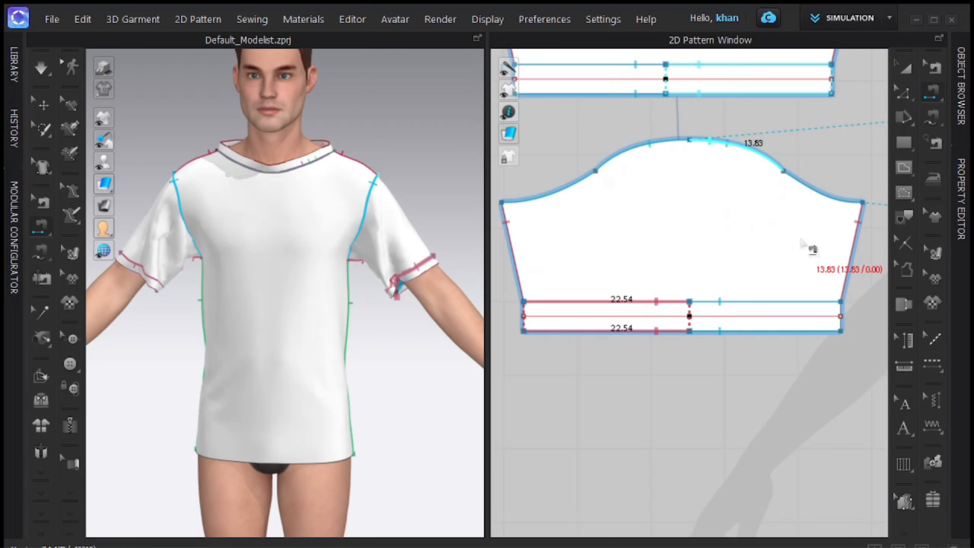
# Step: Simulate the garment to settle the folded and sewn sleeve hems on the avatar
pyautogui.press('space')
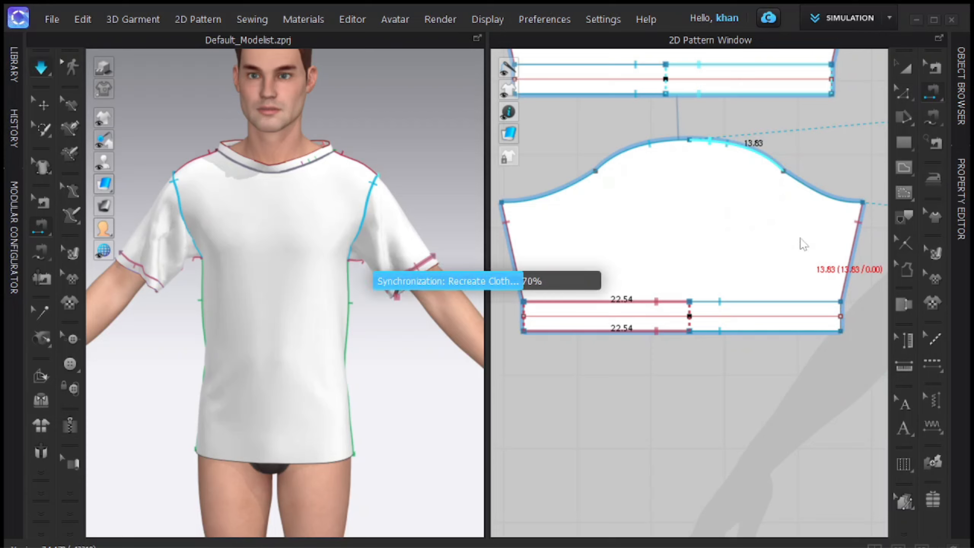
pyautogui.press('q')
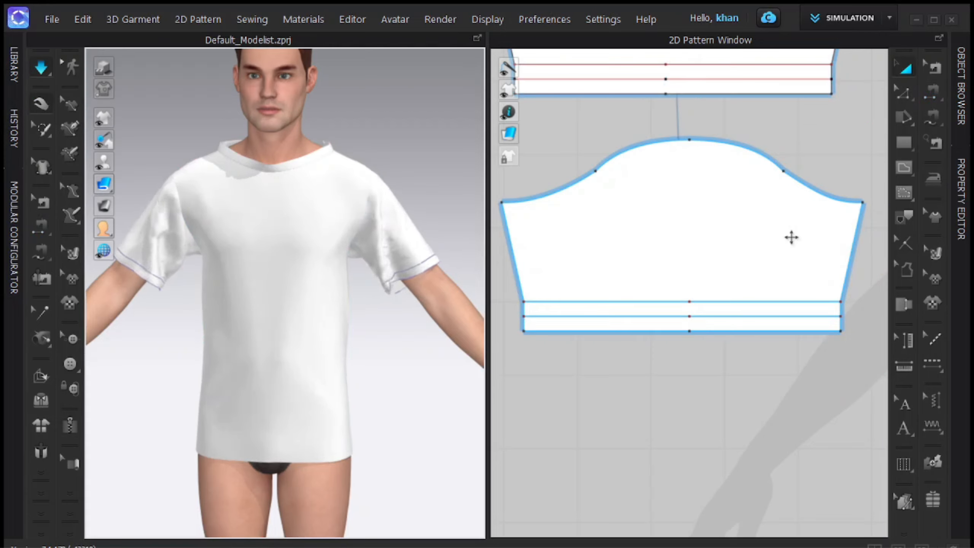
pyautogui.click(702, 344)
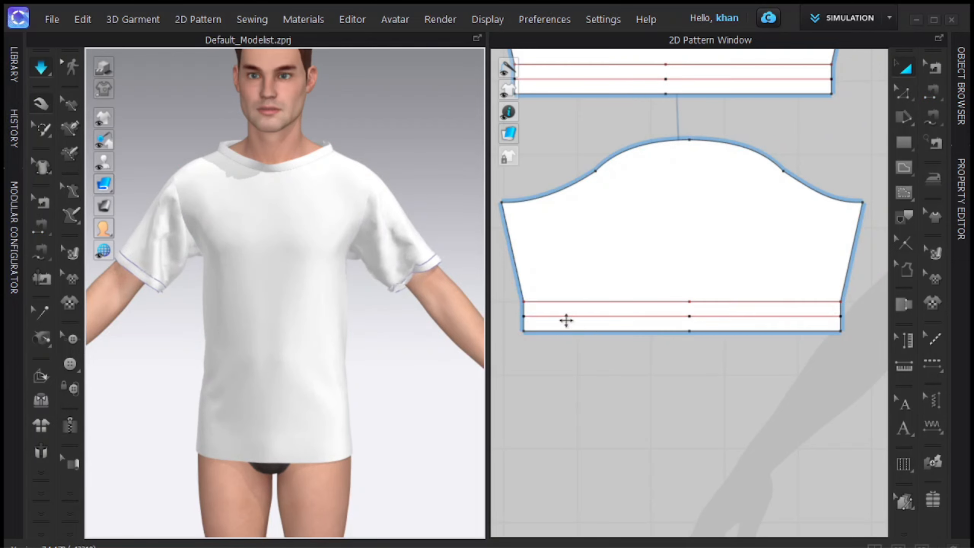
pyautogui.click(565, 319)
# Step: Sew the side edges of the sleeve hem extension together above and below its fold line, and simulate the garment
pyautogui.click(934, 95)
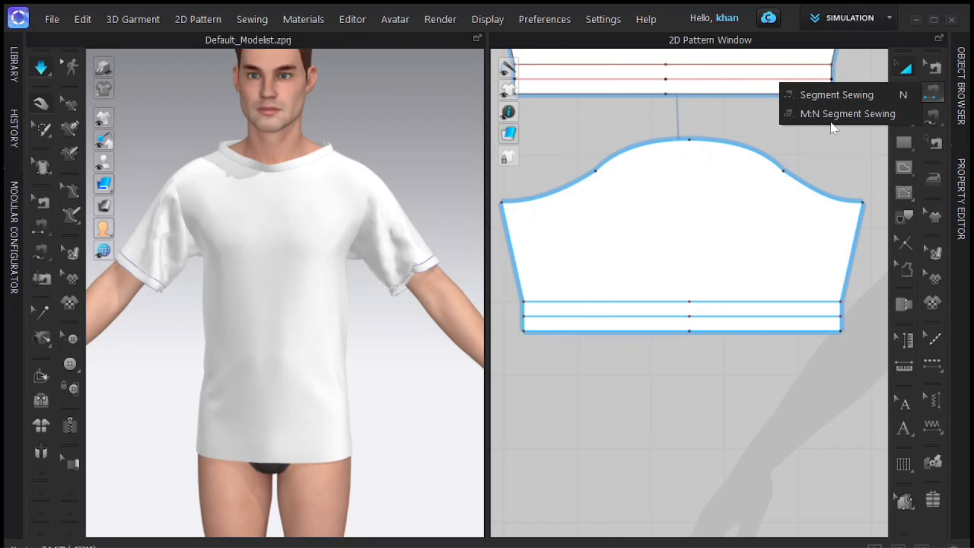
pyautogui.click(836, 95)
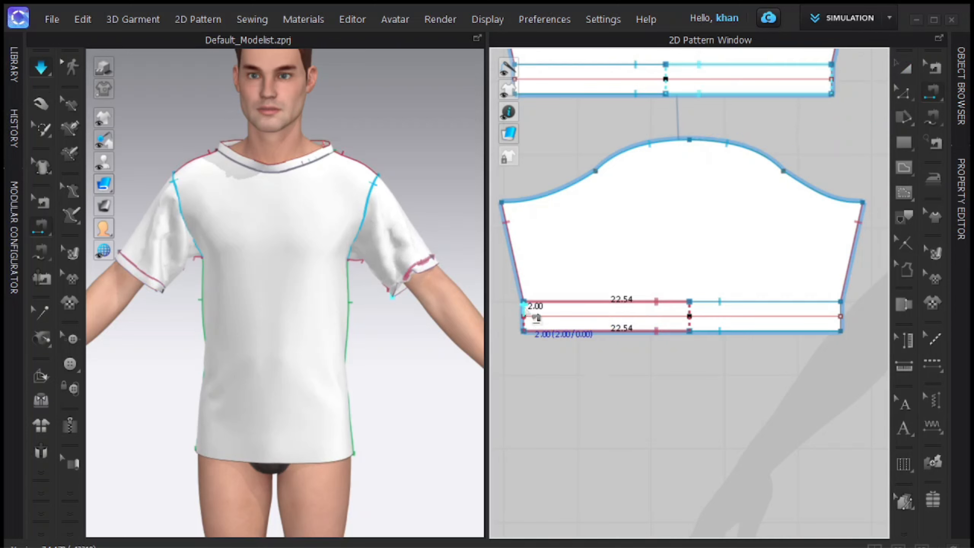
pyautogui.click(536, 317)
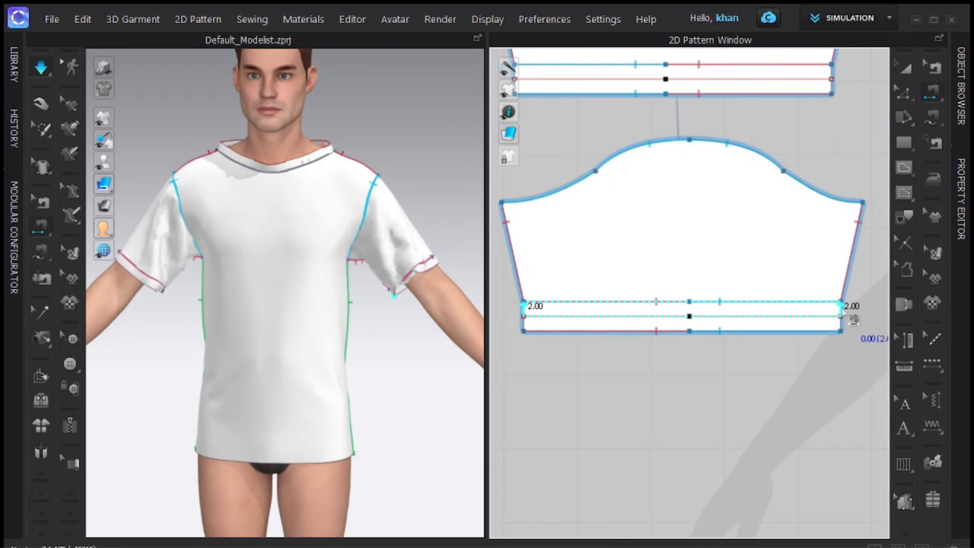
pyautogui.click(841, 314)
pyautogui.click(841, 323)
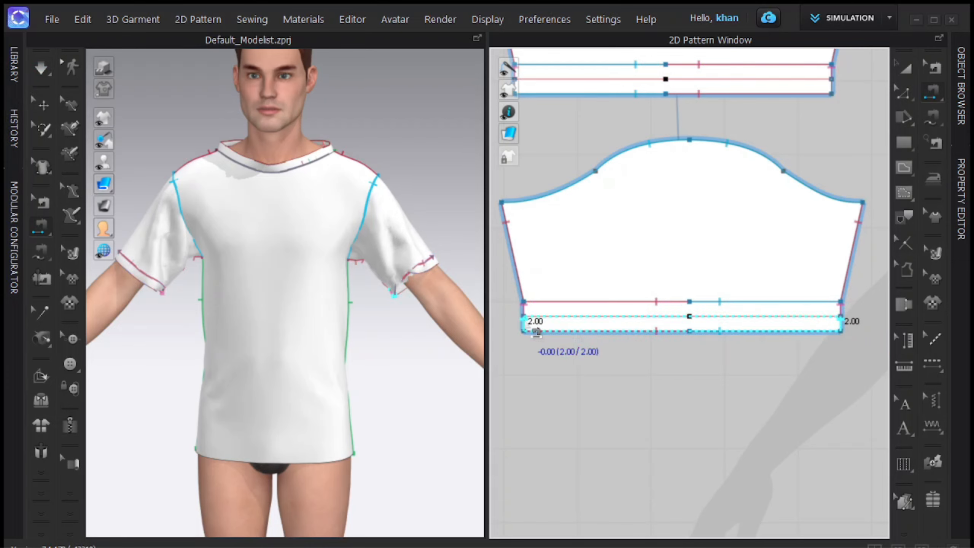
pyautogui.click(633, 337)
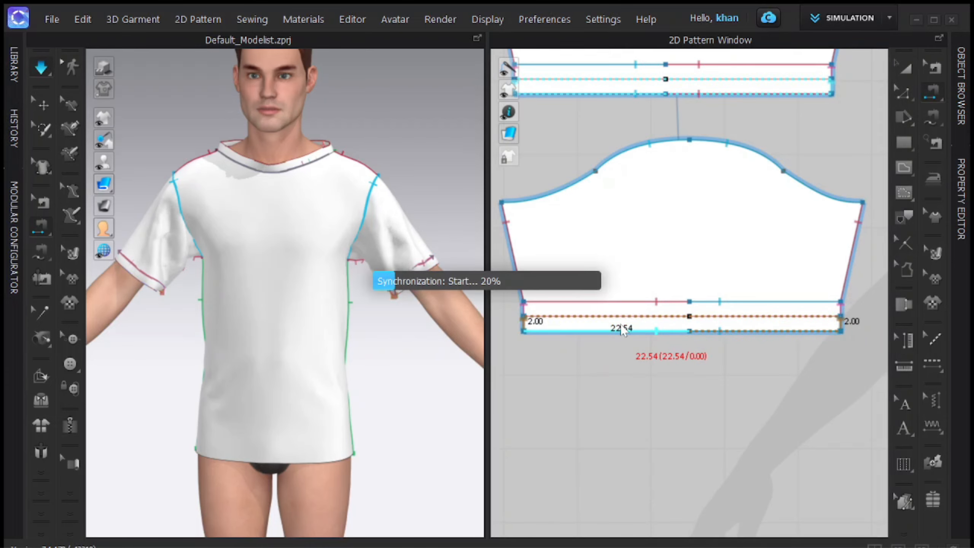
pyautogui.press('a')
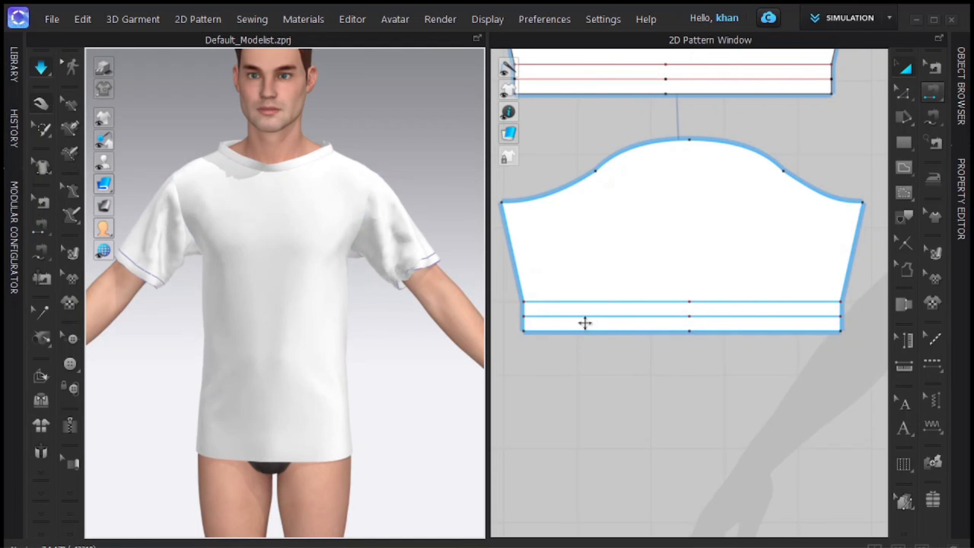
pyautogui.scroll(-2, 524, 320)
pyautogui.scroll(-3, 706, 307)
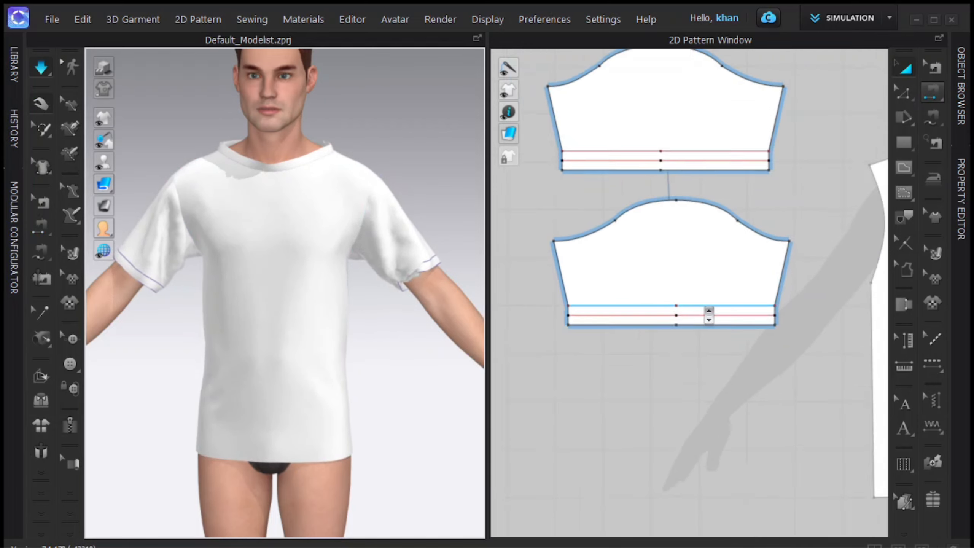
pyautogui.scroll(-2, 712, 311)
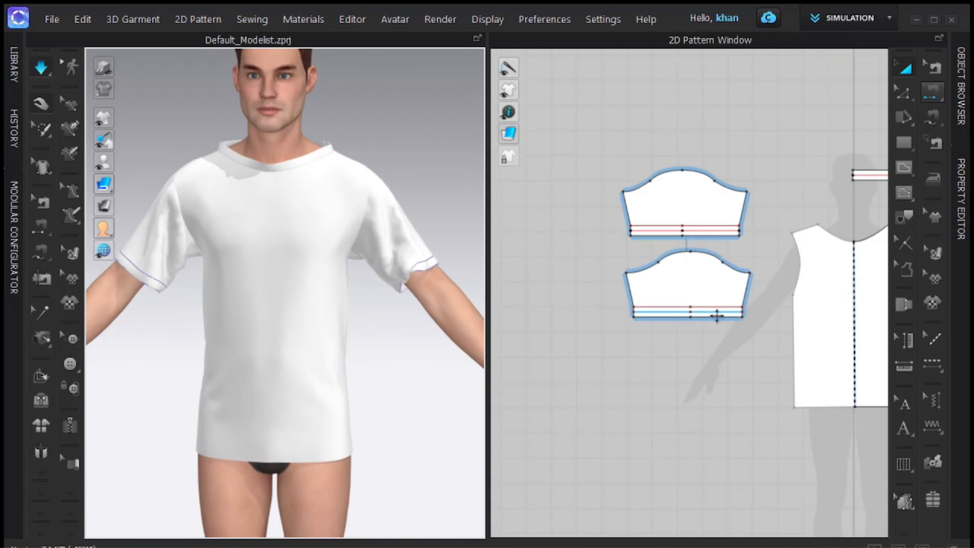
# Step: Extend the front body pattern's bottom edge with Offset Pattern Outline, using two 2.00 cm offsets, perpendicular sides and internal lines
pyautogui.scroll(-1, 374, 271)
pyautogui.click(548, 301)
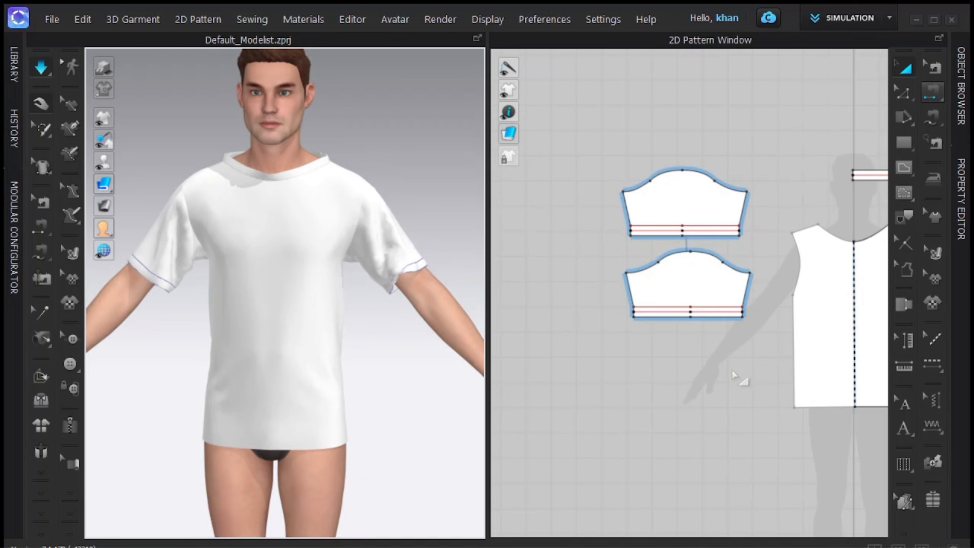
pyautogui.scroll(2, 731, 371)
pyautogui.moveTo(747, 382); pyautogui.dragTo(571, 321, button='right')
pyautogui.scroll(2, 711, 342)
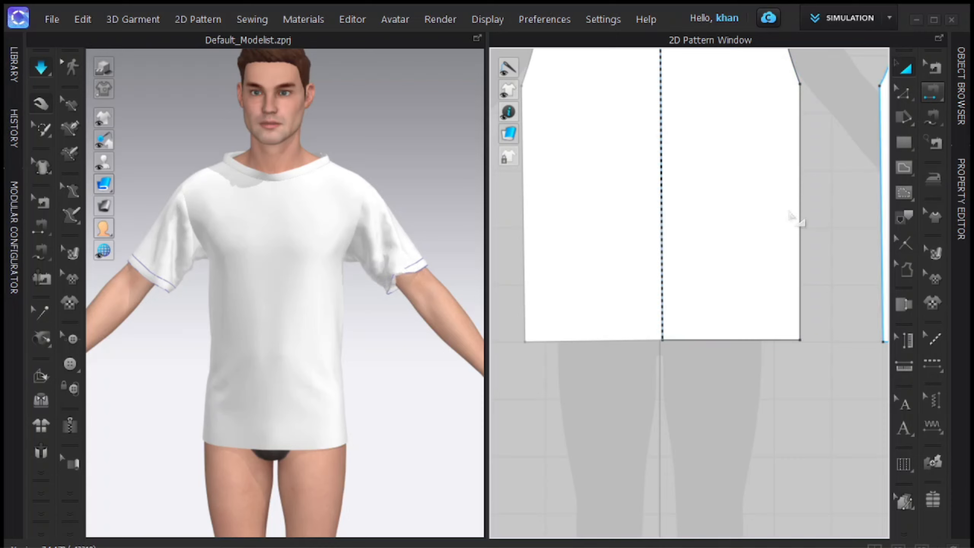
pyautogui.press('z')
pyautogui.click(752, 340)
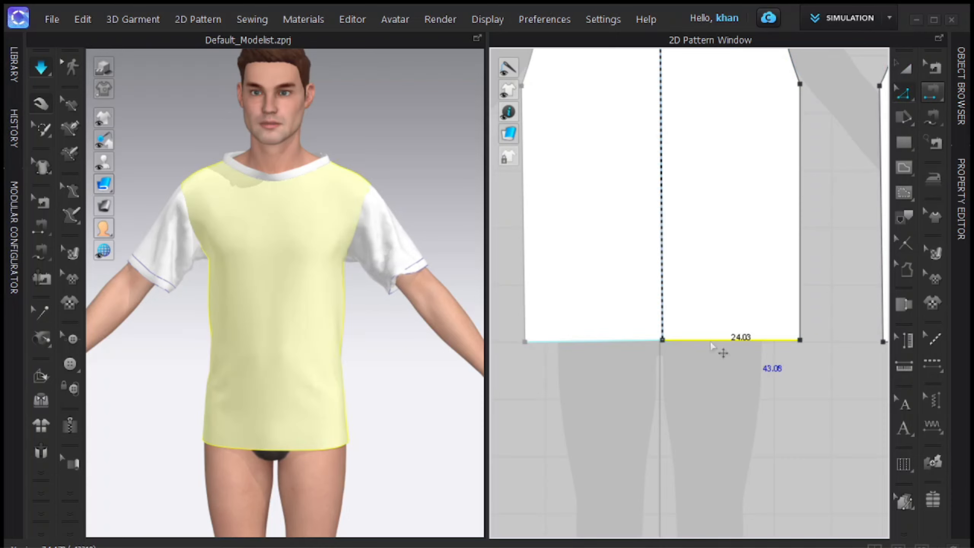
pyautogui.rightClick(602, 343)
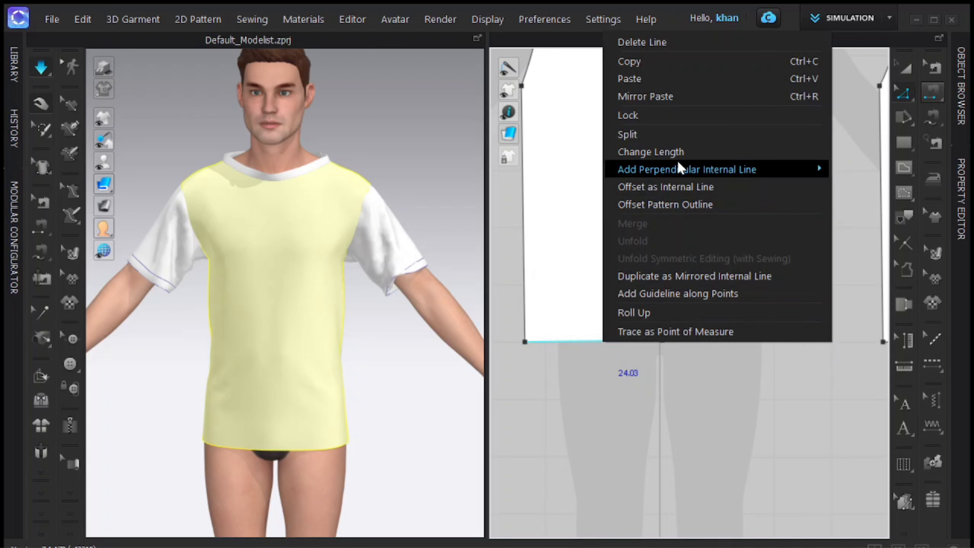
pyautogui.click(673, 205)
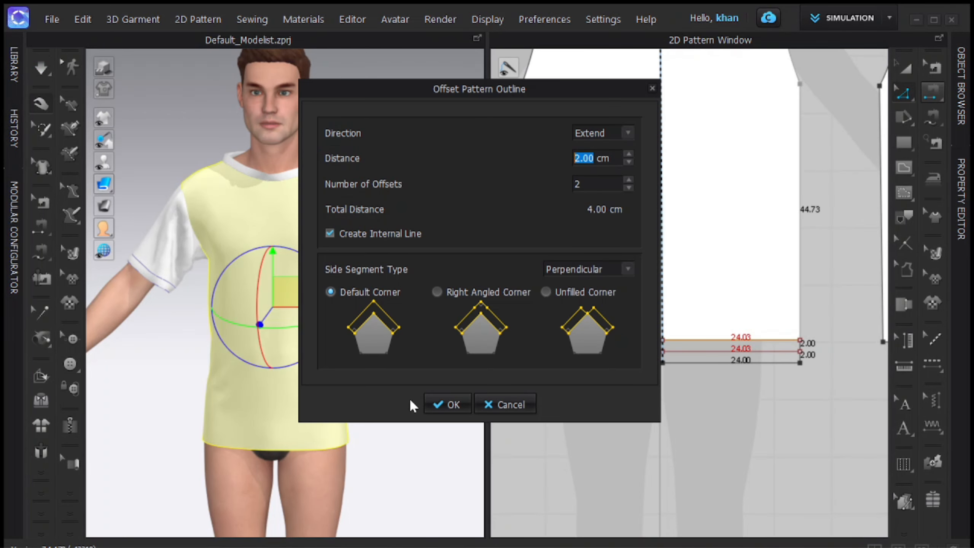
pyautogui.click(449, 404)
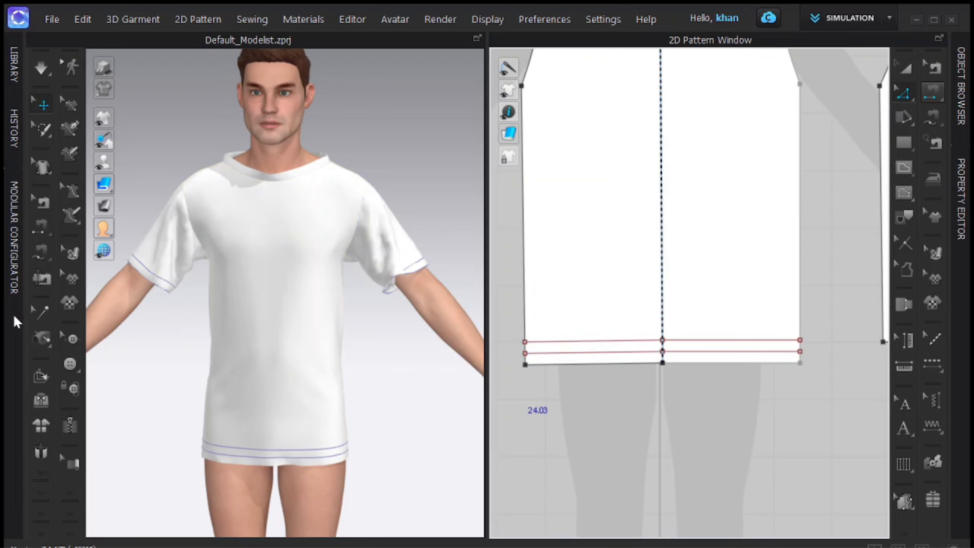
# Step: Fold the front hem extension inward along its lower internal line with Fold Arrangement, to a fold angle of about 101
pyautogui.click(42, 376)
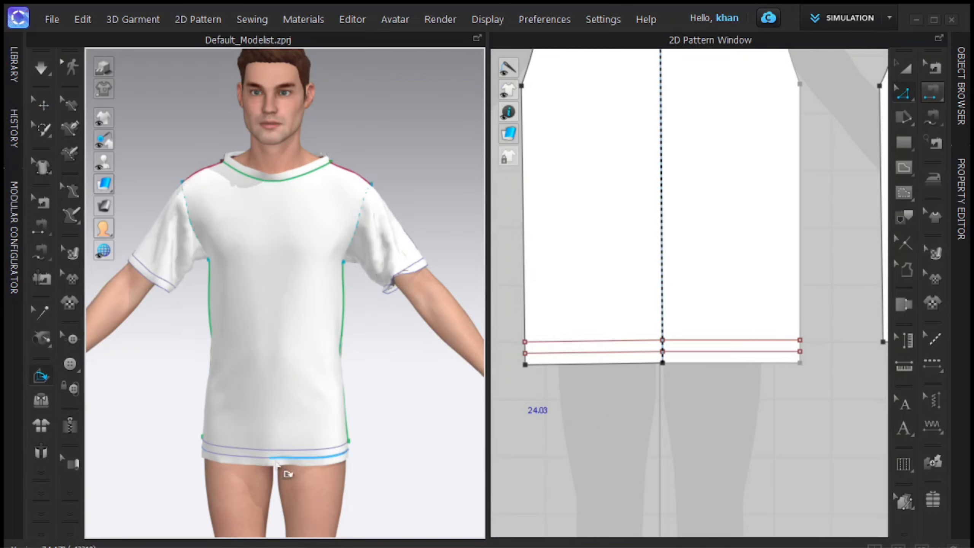
pyautogui.click(277, 460)
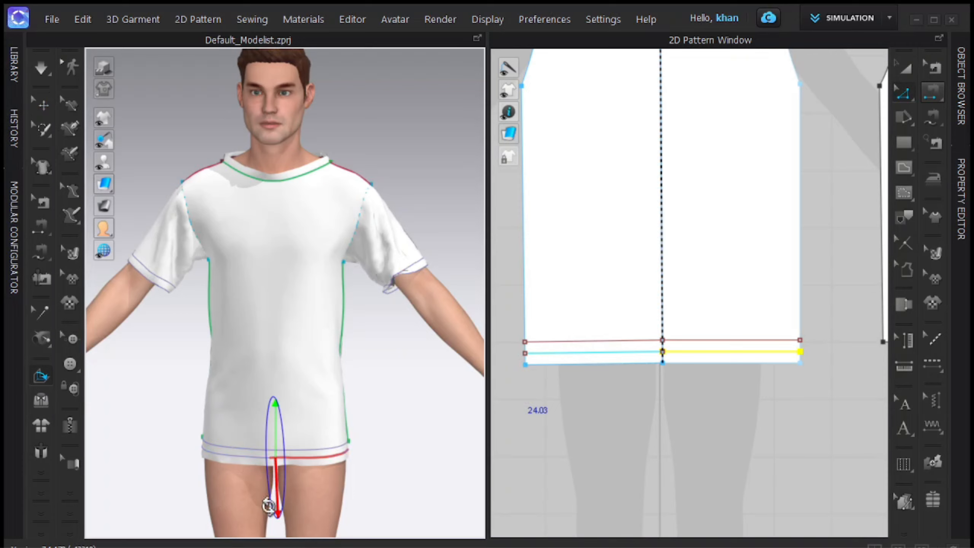
pyautogui.moveTo(269, 506); pyautogui.dragTo(255, 441)
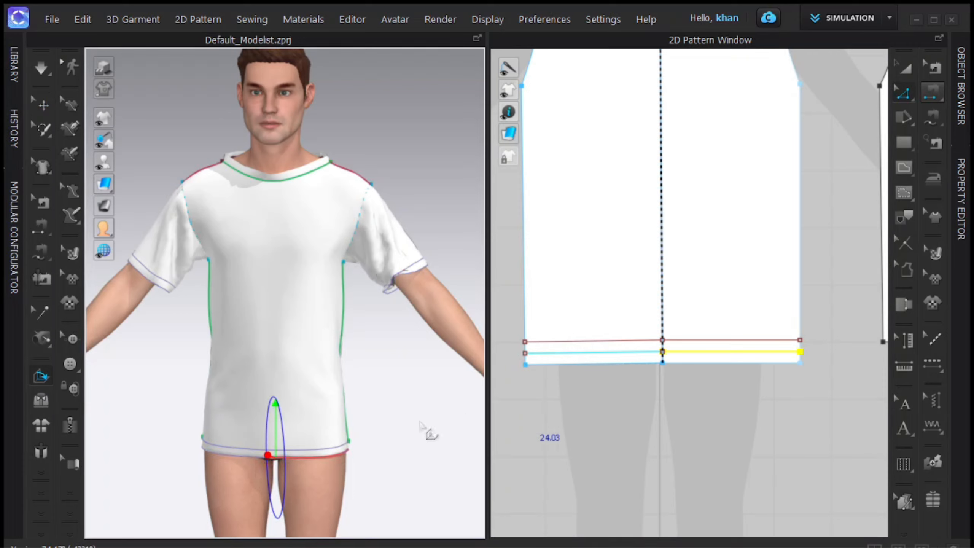
pyautogui.moveTo(403, 424); pyautogui.dragTo(345, 449, button='right')
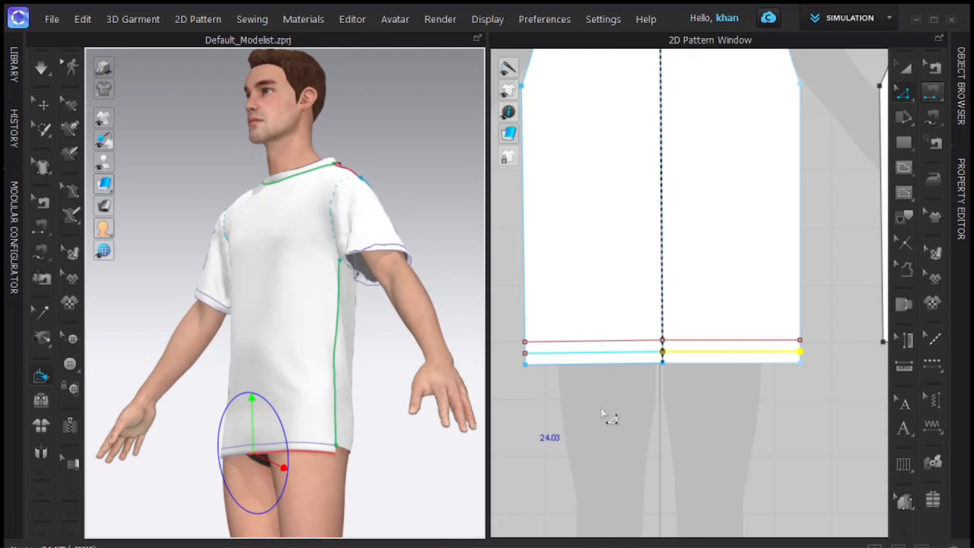
# Step: Extend the back body pattern's bottom edge with Offset Pattern Outline, using two 2.00 cm offsets, perpendicular sides and internal lines
pyautogui.scroll(-3, 697, 401)
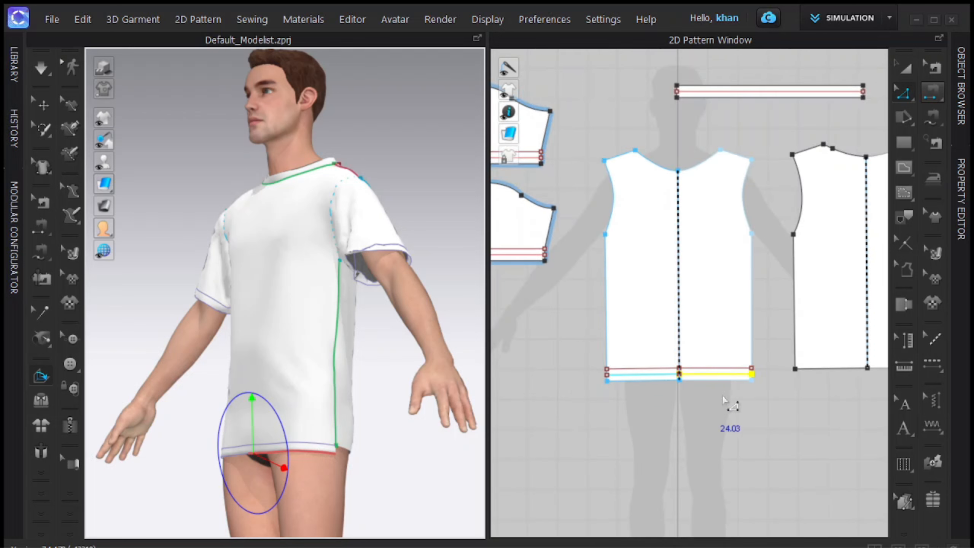
pyautogui.moveTo(772, 413); pyautogui.dragTo(691, 413, button='right')
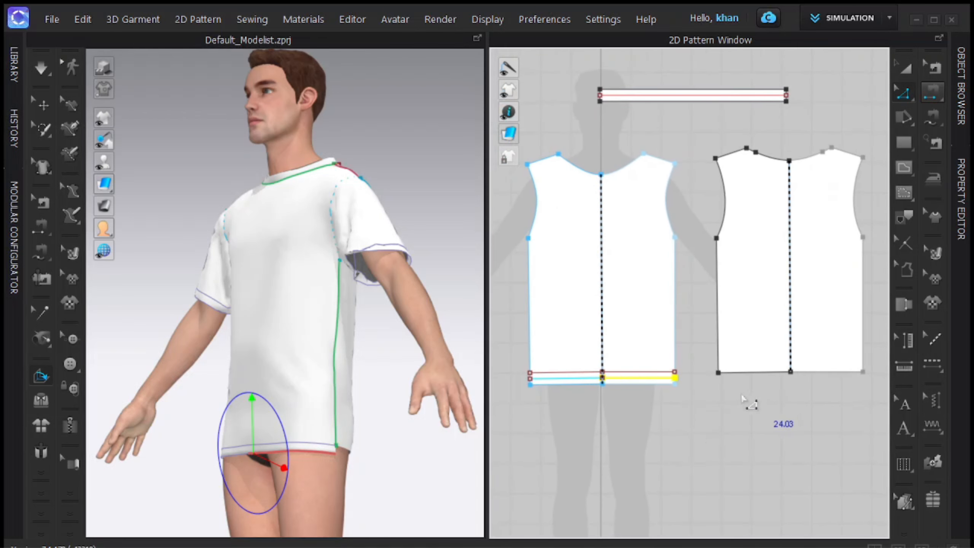
pyautogui.click(902, 95)
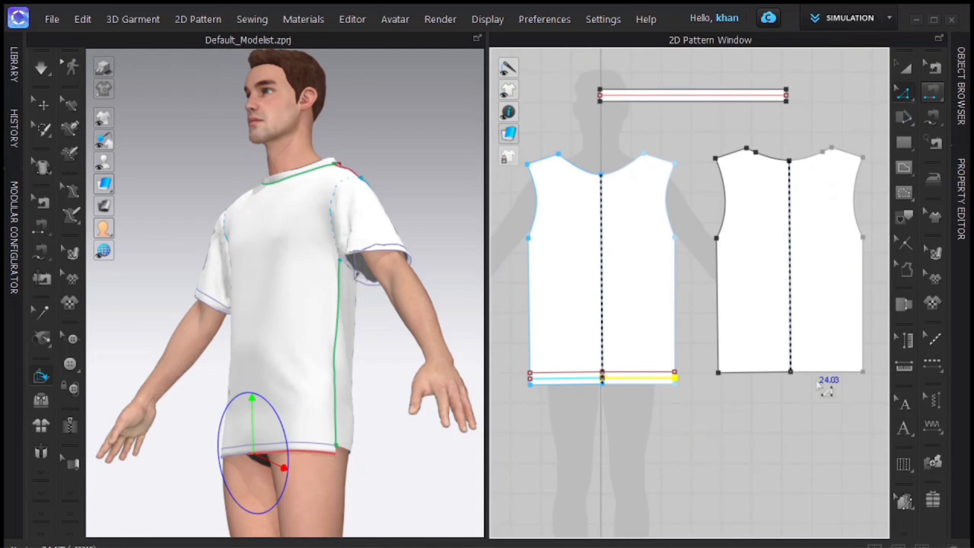
pyautogui.click(751, 372)
pyautogui.rightClick(752, 375)
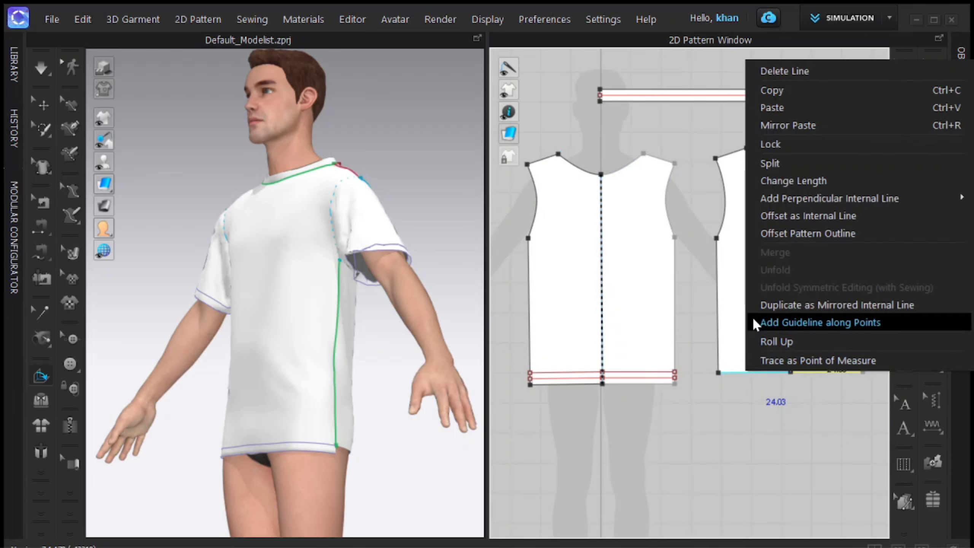
pyautogui.click(780, 235)
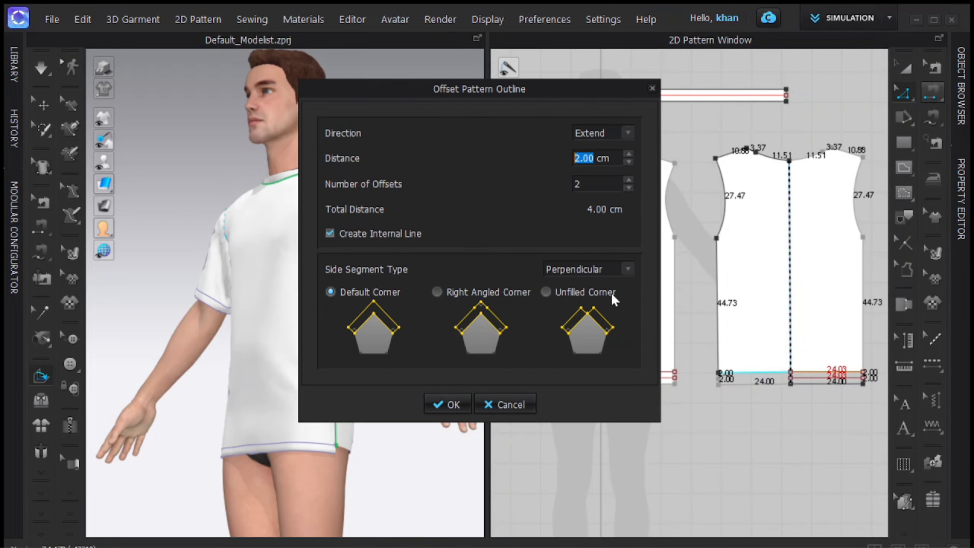
pyautogui.click(446, 402)
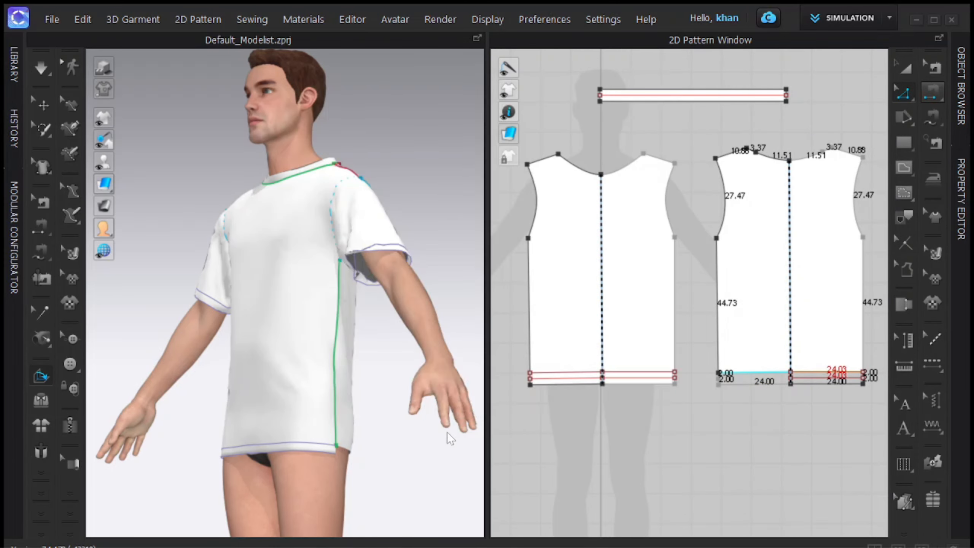
# Step: Fold the back hem extension inward along its lower internal line with Fold Arrangement, to a fold angle of about 61
pyautogui.moveTo(414, 468); pyautogui.dragTo(228, 456, button='right')
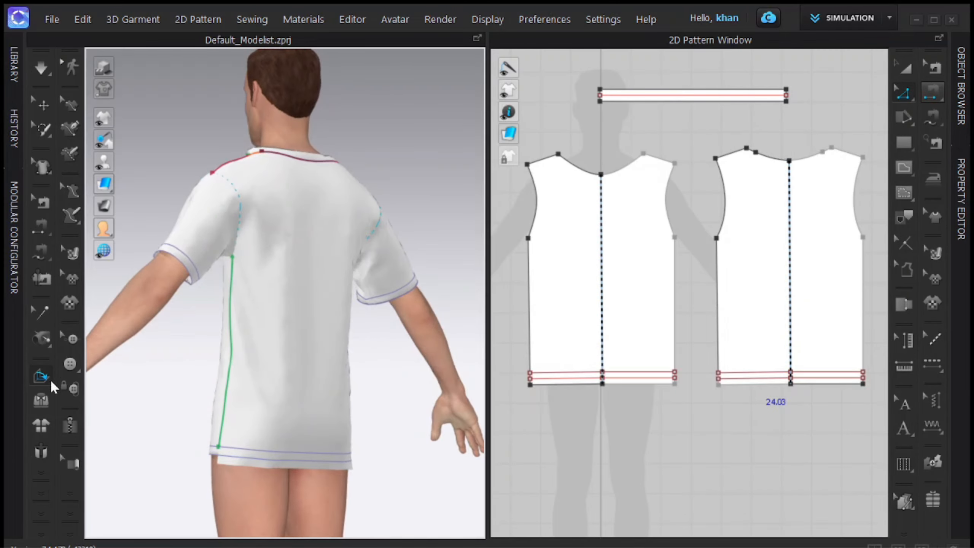
pyautogui.click(281, 464)
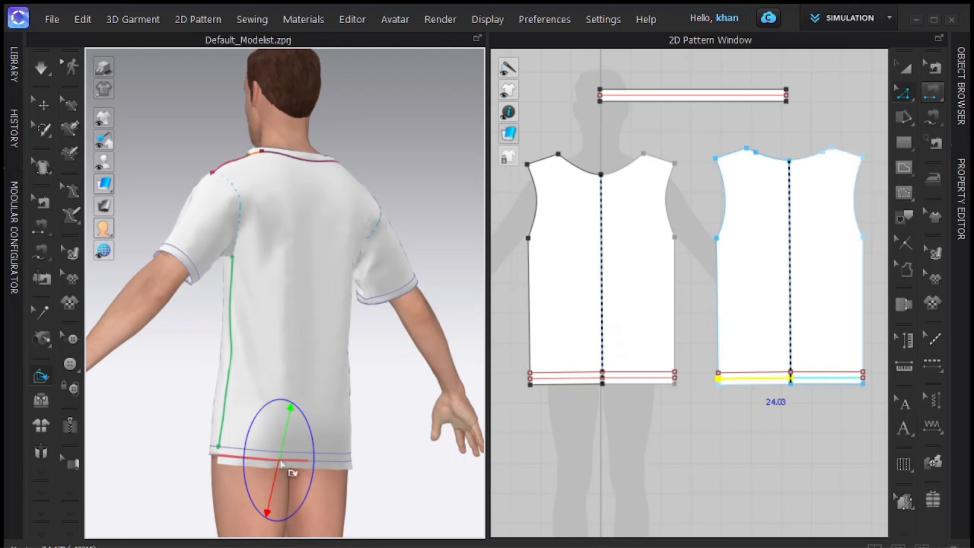
pyautogui.moveTo(269, 516); pyautogui.dragTo(261, 421)
pyautogui.moveTo(360, 438); pyautogui.dragTo(161, 489, button='right')
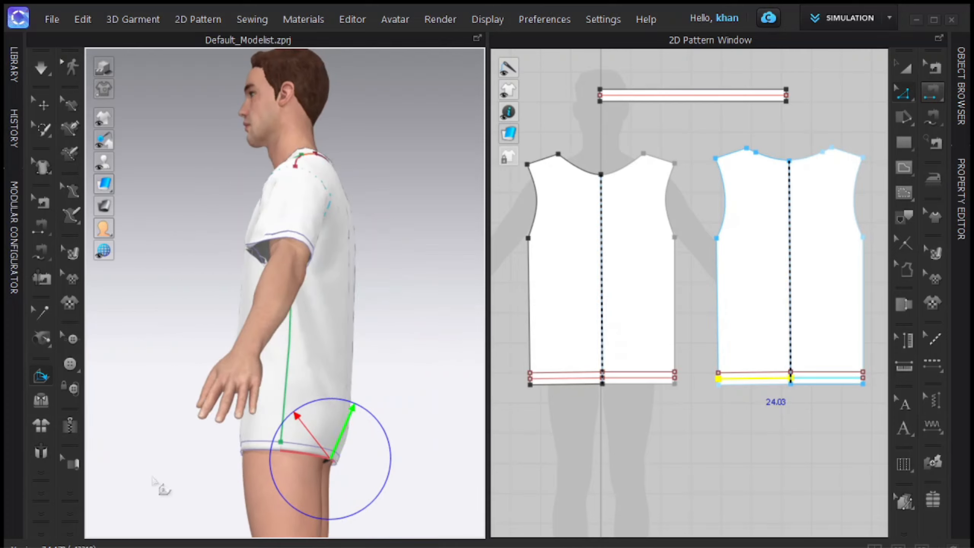
pyautogui.moveTo(180, 457); pyautogui.dragTo(374, 450, button='right')
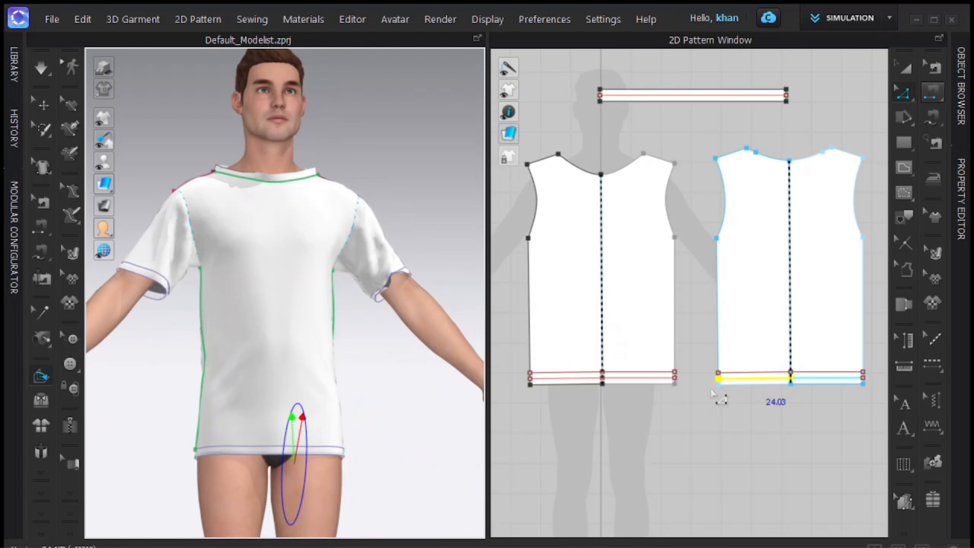
# Step: Turn on Fold Rendering for the front hem's lower internal line in its properties
pyautogui.scroll(2, 721, 330)
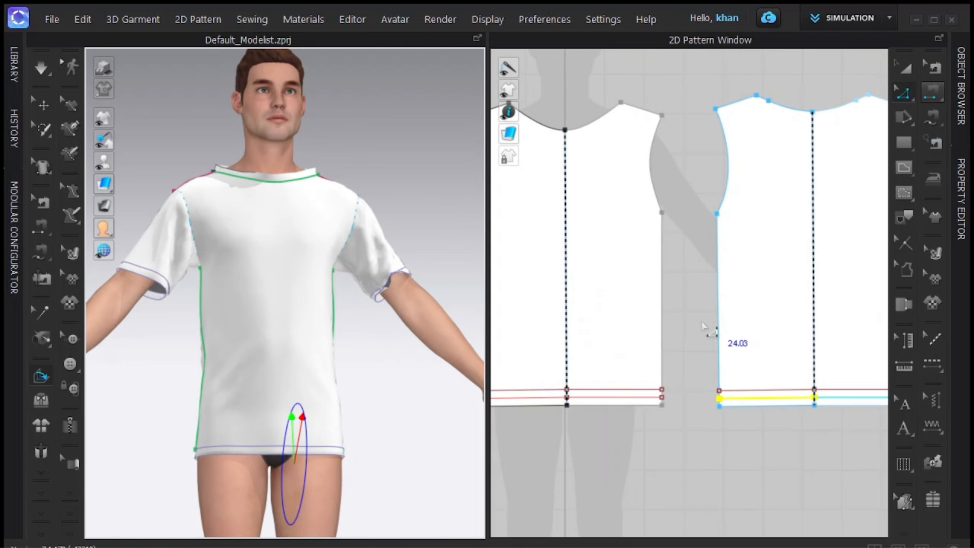
pyautogui.click(962, 207)
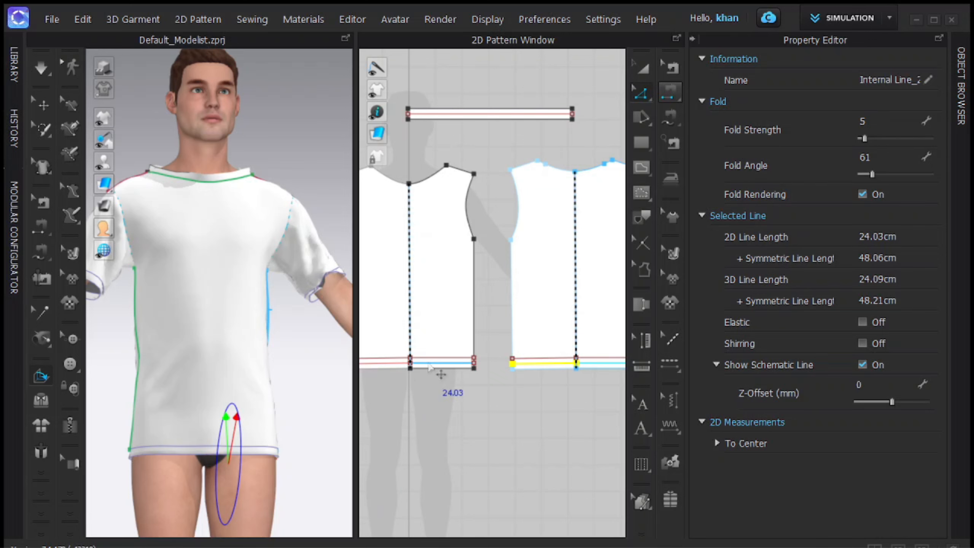
pyautogui.click(430, 368)
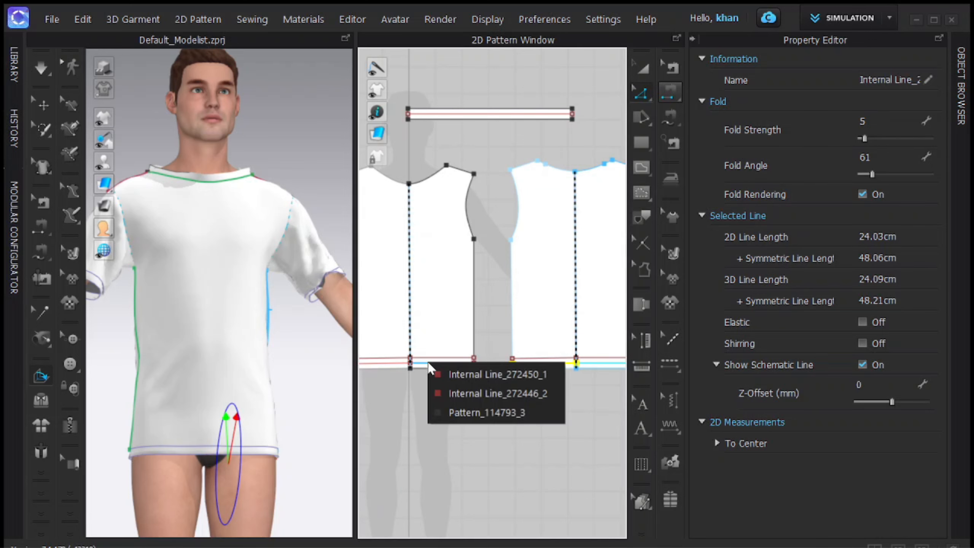
pyautogui.click(180, 453)
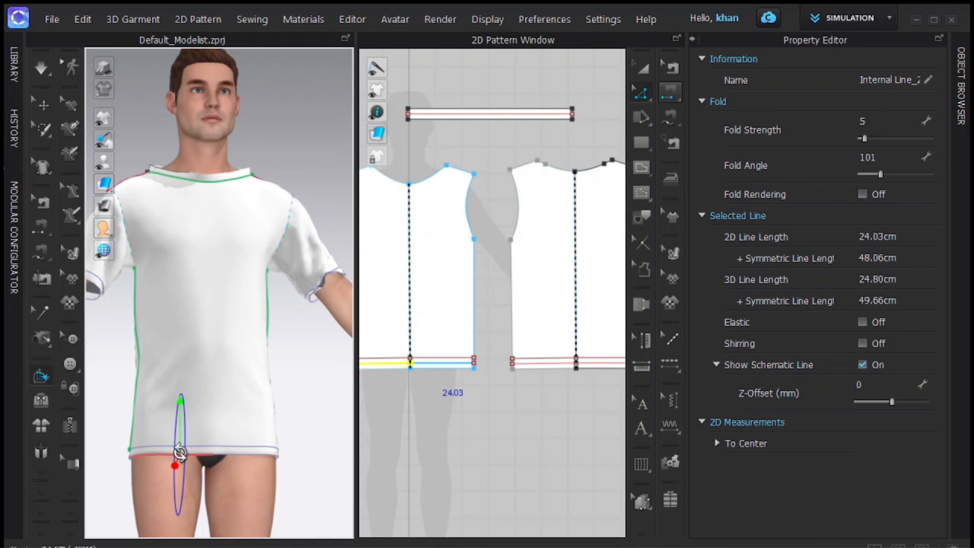
pyautogui.click(863, 194)
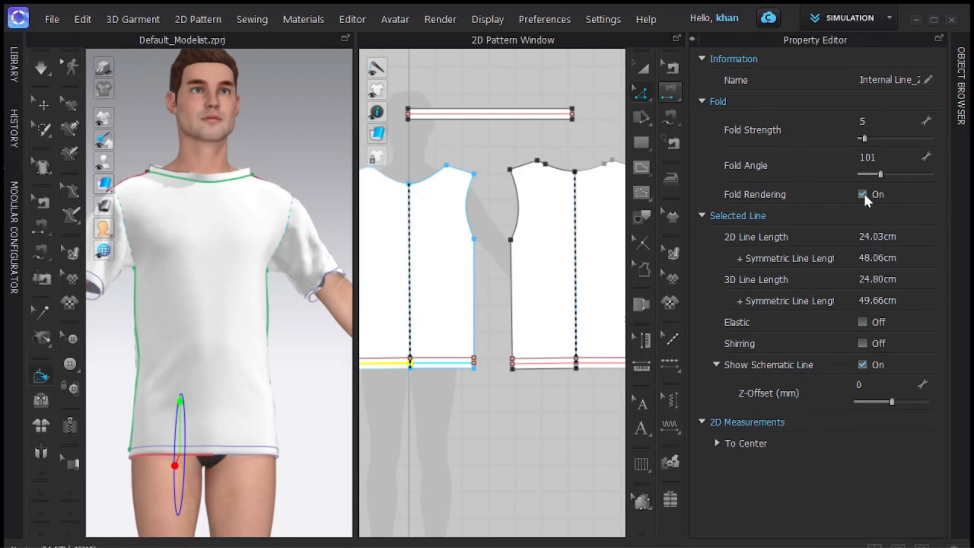
pyautogui.click(692, 38)
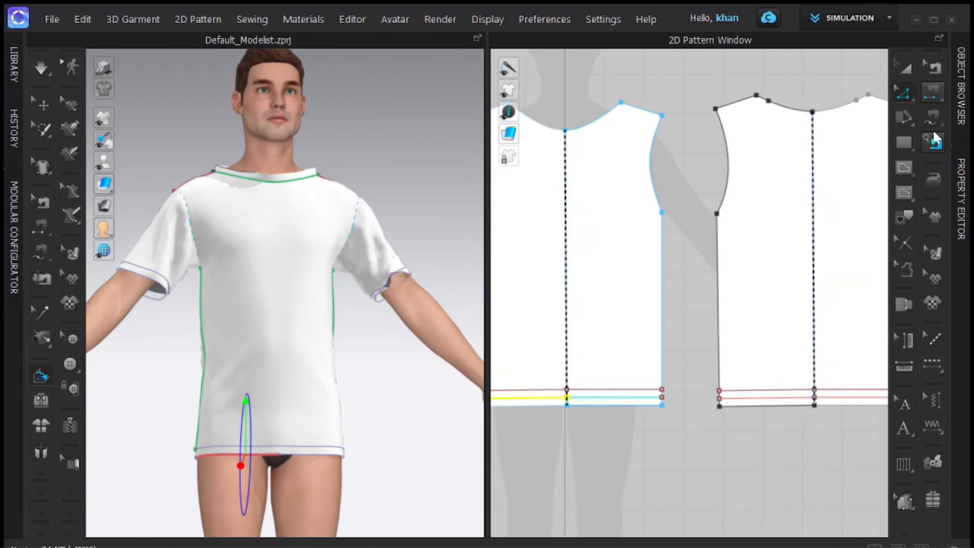
# Step: Sew the upper internal lines of the back and front hems to their bottom edges with Segment Sewing, and simulate the garment
pyautogui.click(933, 96)
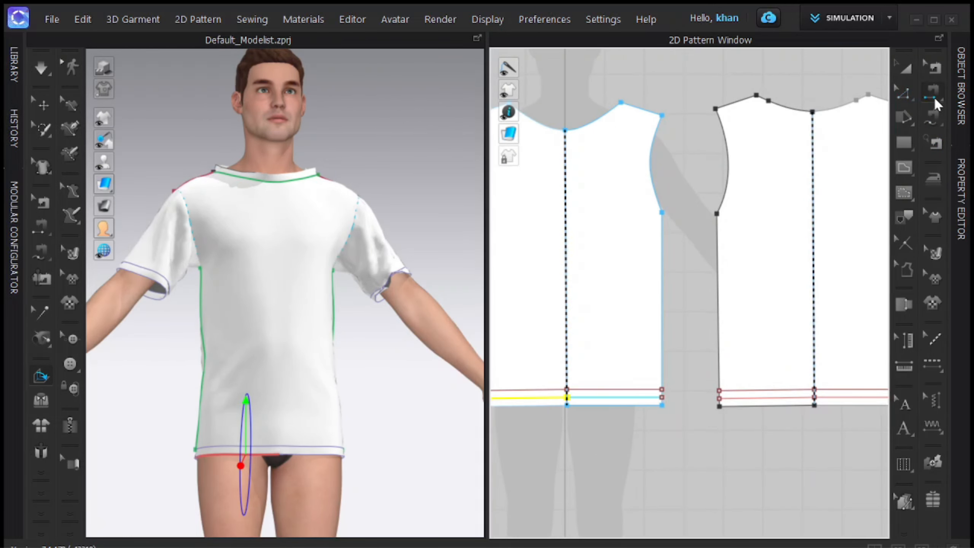
pyautogui.click(860, 393)
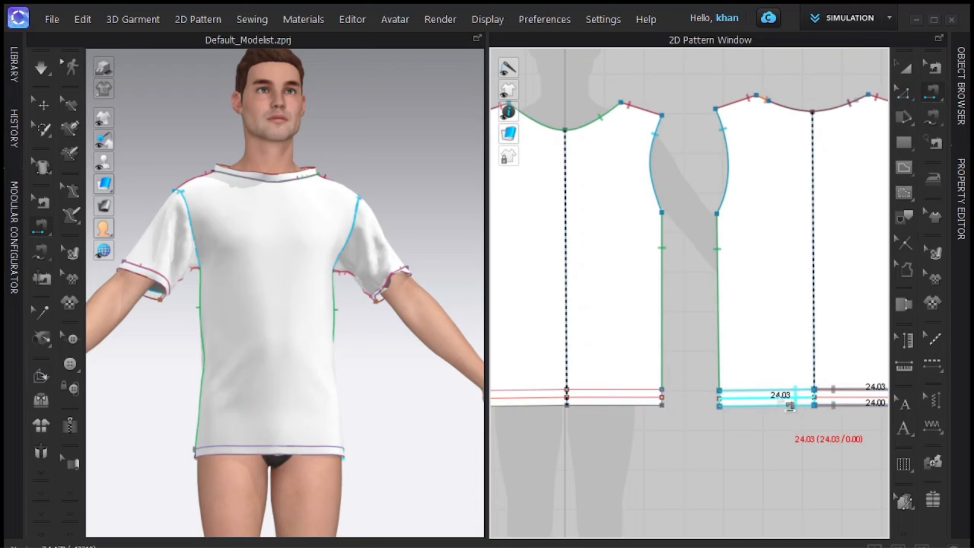
pyautogui.click(587, 389)
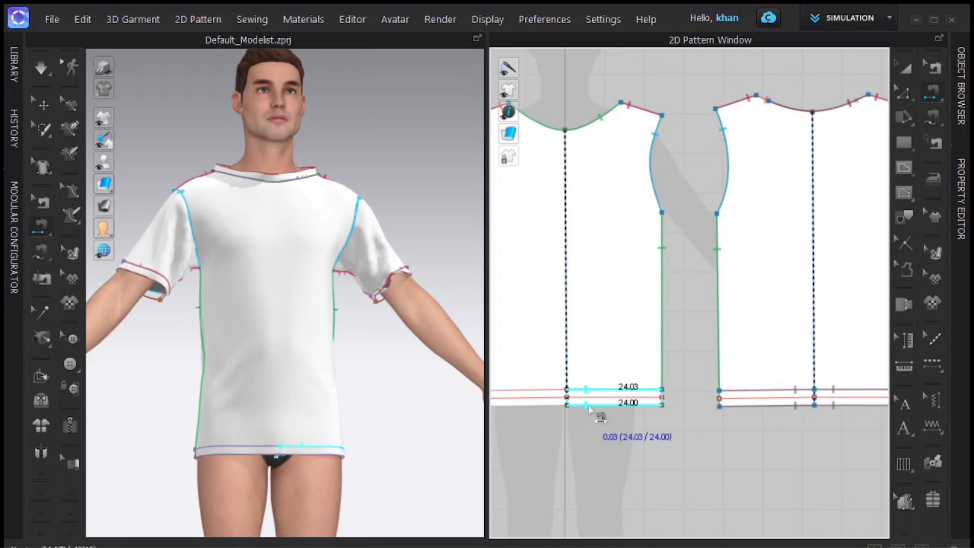
pyautogui.click(588, 406)
pyautogui.press('space')
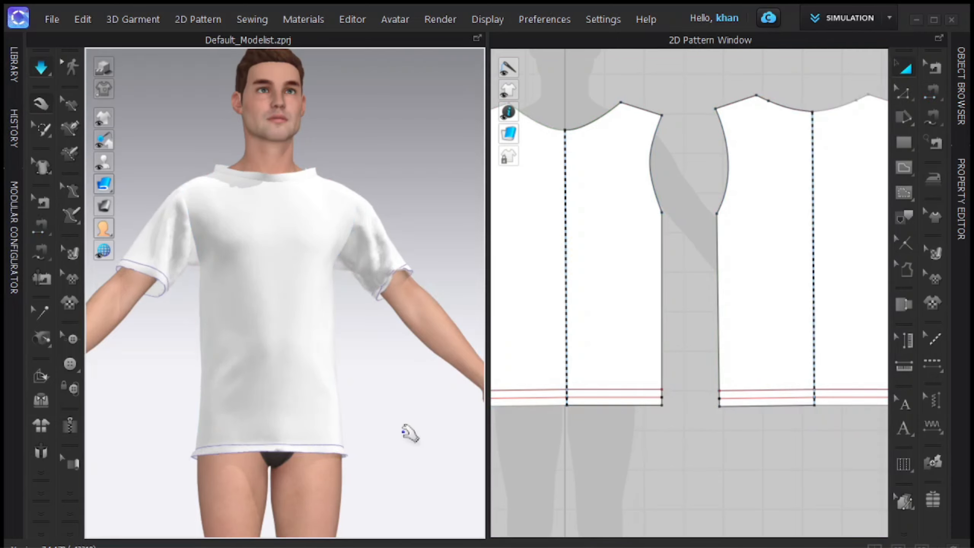
# Step: Sew the upper 2.00 side segment of the front hem to the matching back hem segment with Segment Sewing
pyautogui.moveTo(402, 435); pyautogui.dragTo(261, 452, button='right')
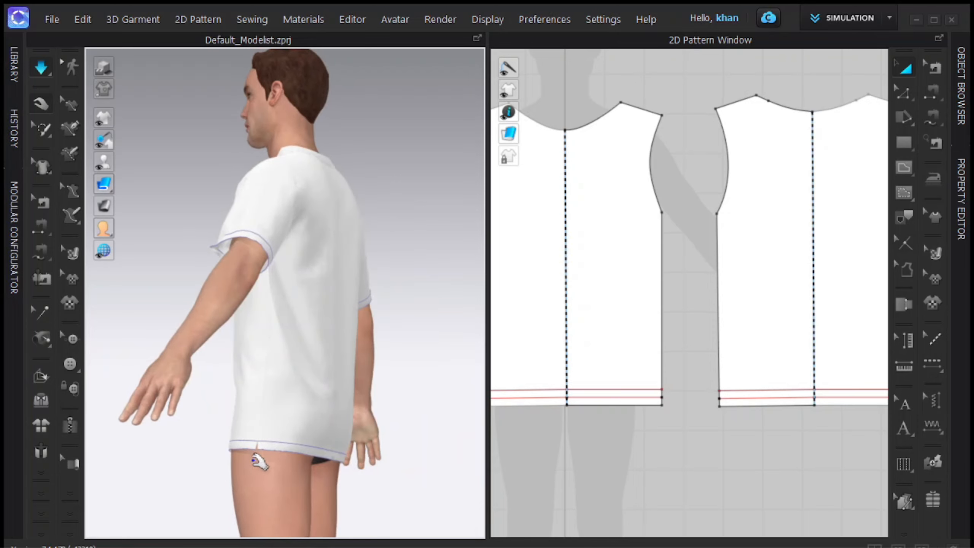
pyautogui.click(772, 391)
pyautogui.scroll(-2, 769, 417)
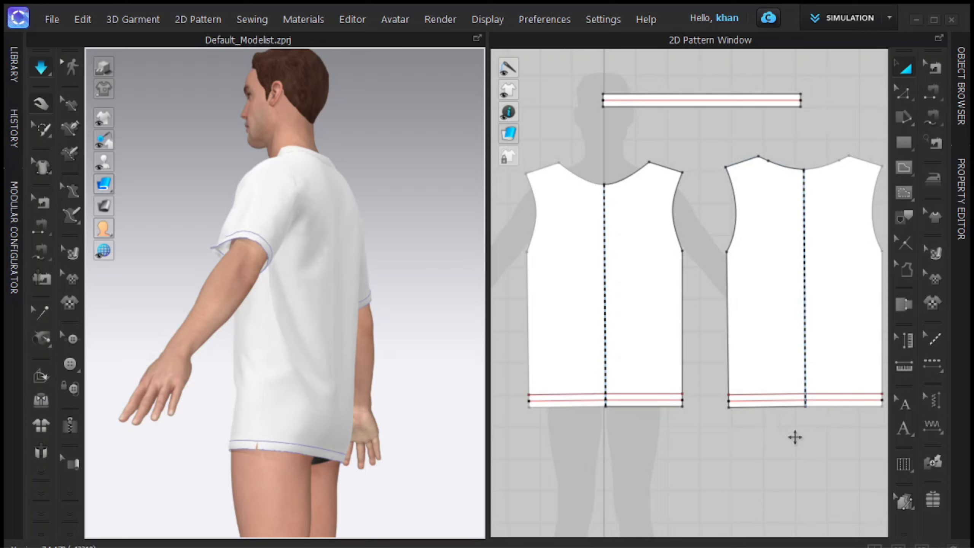
pyautogui.click(932, 94)
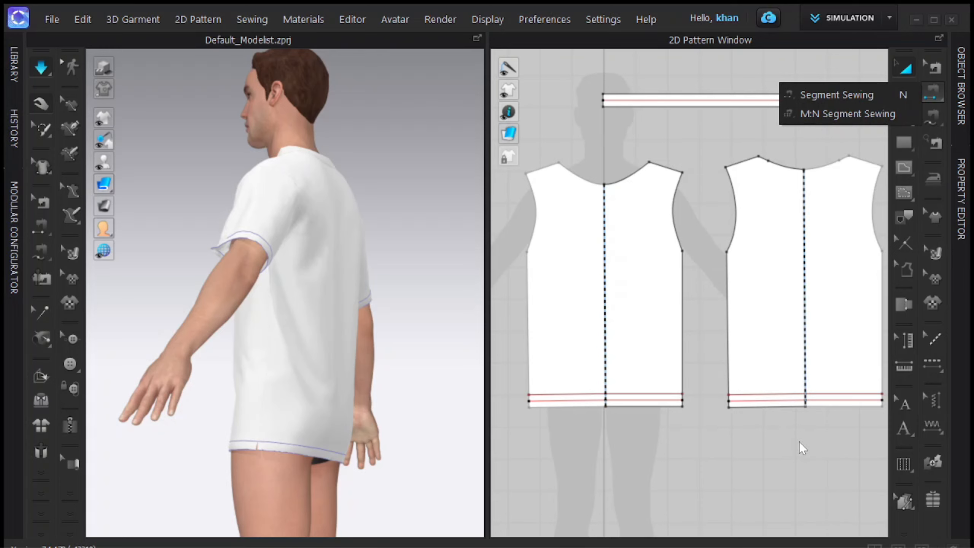
pyautogui.moveTo(785, 433); pyautogui.dragTo(743, 407, button='middle')
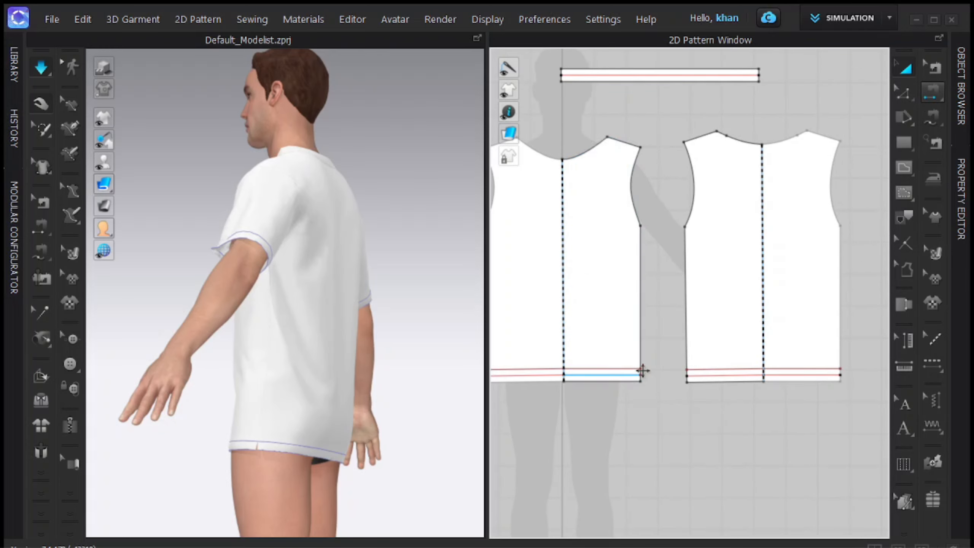
pyautogui.scroll(3, 659, 391)
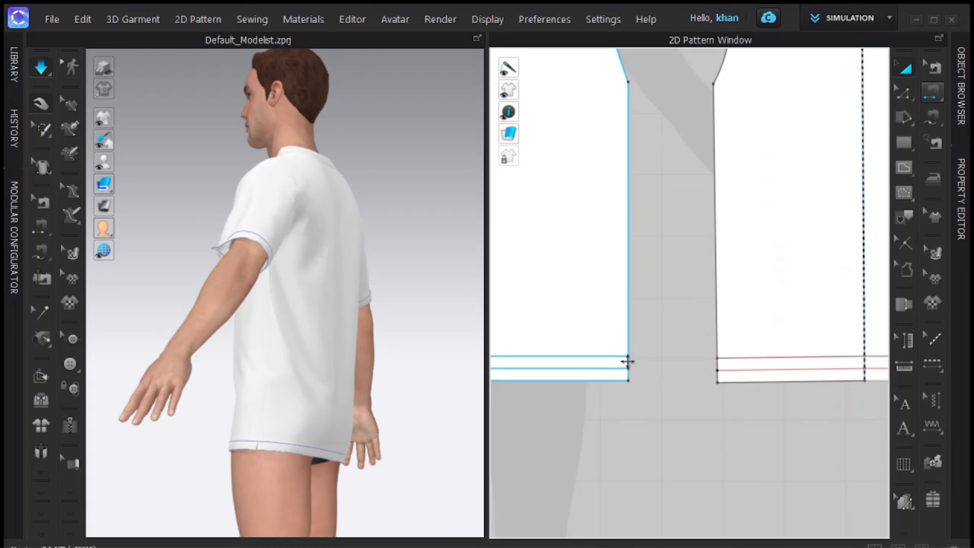
pyautogui.click(936, 92)
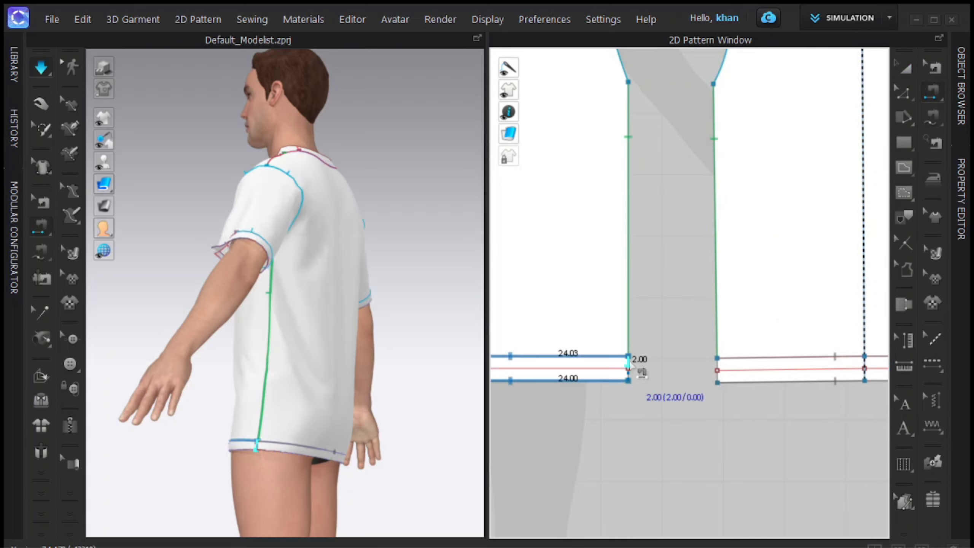
pyautogui.click(629, 364)
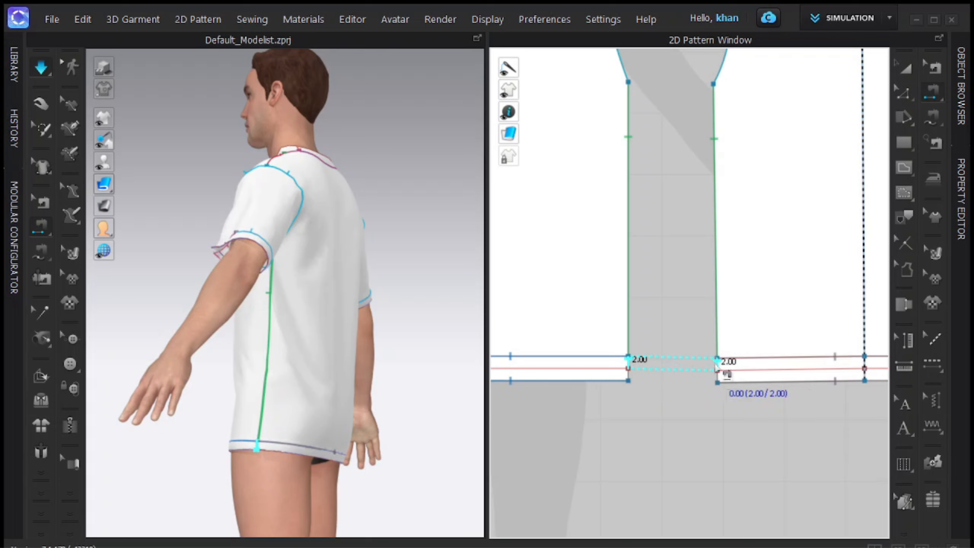
pyautogui.click(716, 363)
# Step: Sew the lower side segments of the front and back hems together, and simulate the garment to close the side gap
pyautogui.click(628, 374)
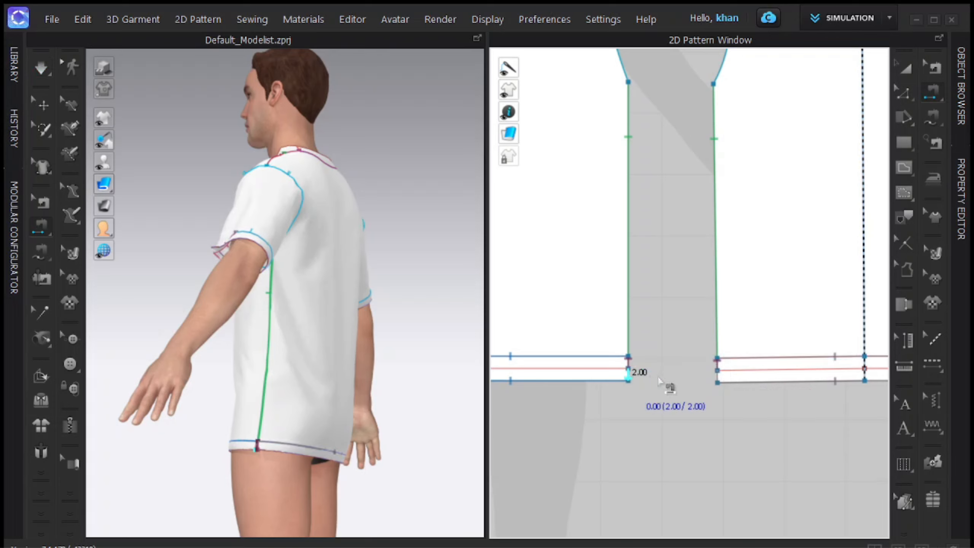
pyautogui.click(717, 380)
pyautogui.click(745, 381)
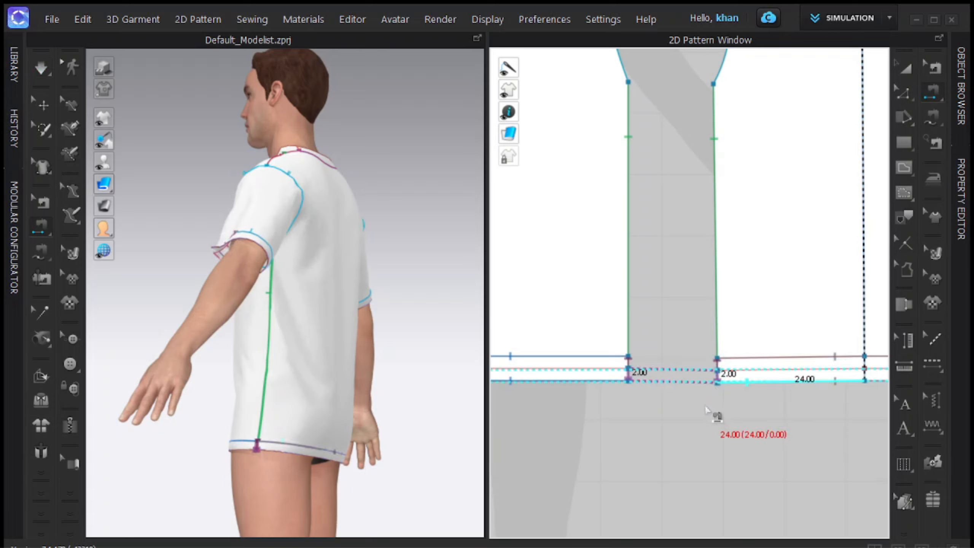
pyautogui.scroll(-5, 730, 404)
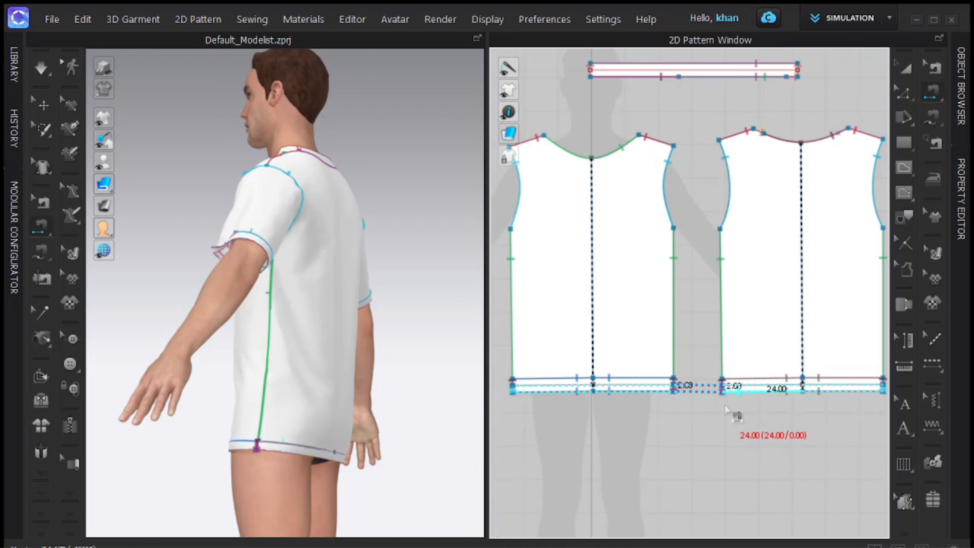
pyautogui.press('space')
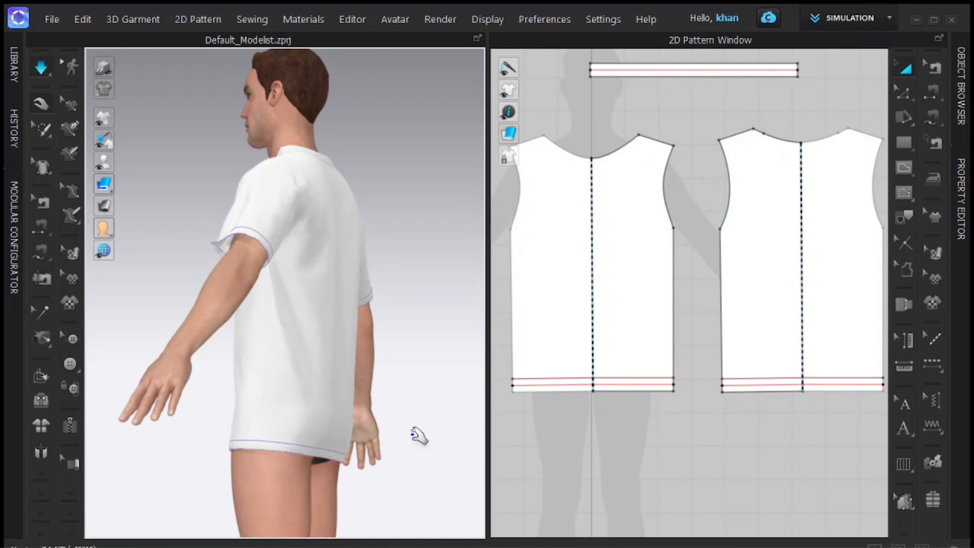
# Step: Select all of the T-shirt's pattern pieces and open the Object Browser and Property Editor
pyautogui.moveTo(339, 442); pyautogui.dragTo(282, 405, button='right')
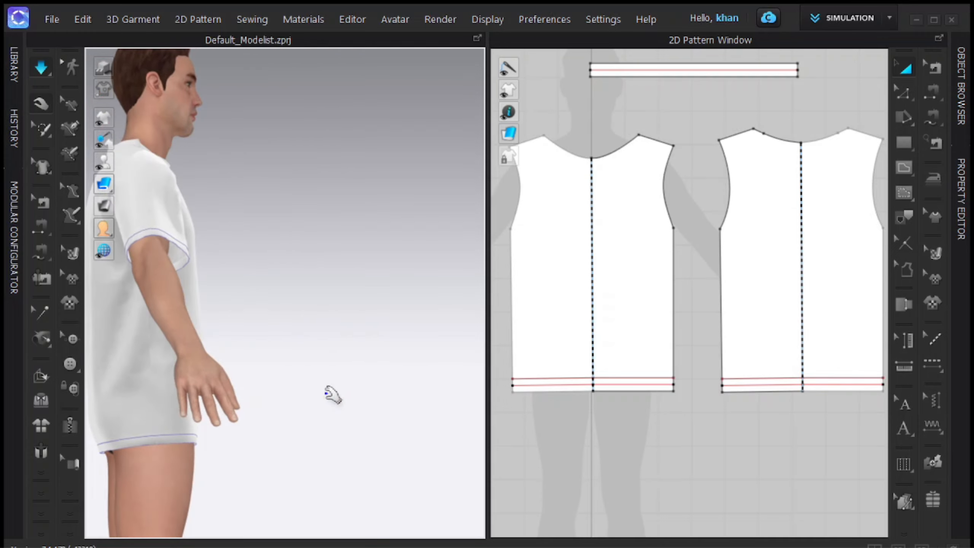
pyautogui.press('2')
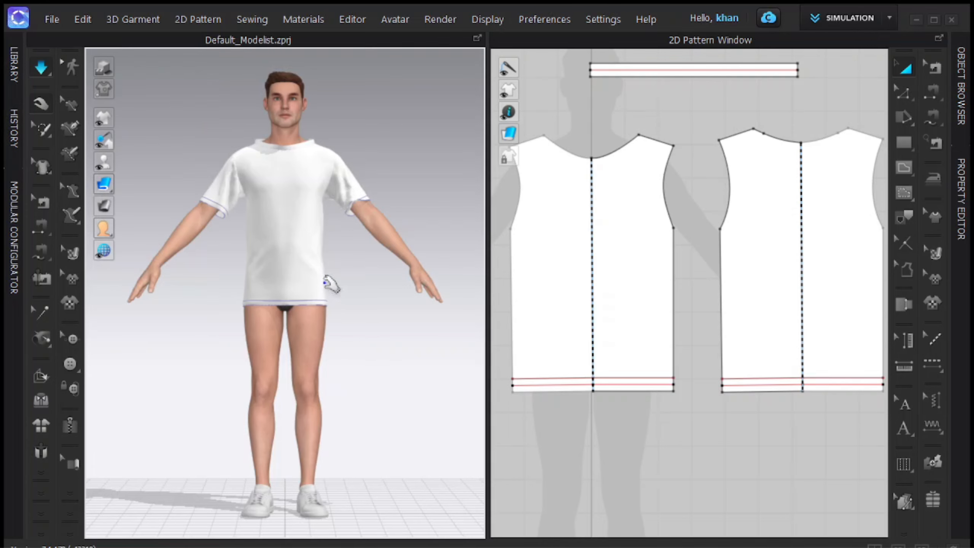
pyautogui.moveTo(310, 285); pyautogui.dragTo(308, 285, button='right')
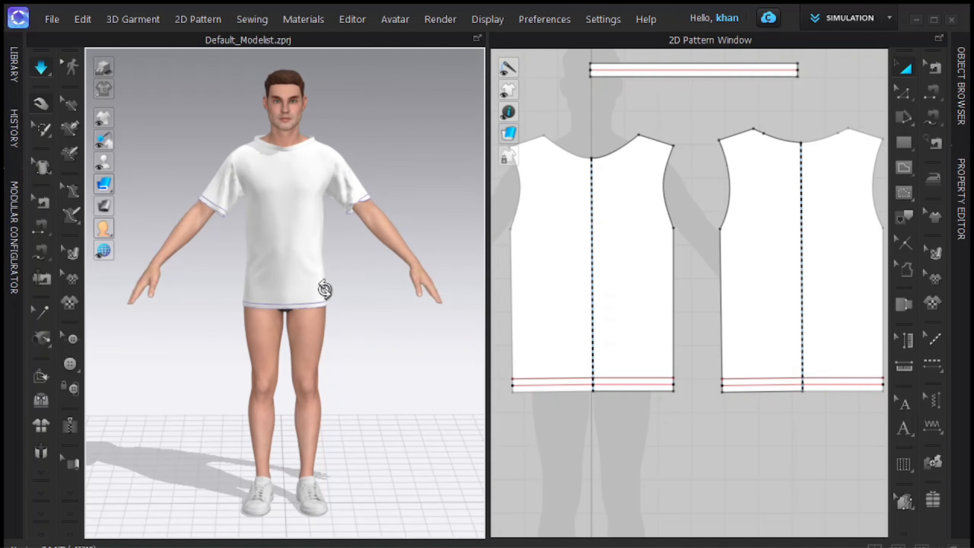
pyautogui.scroll(-3, 699, 380)
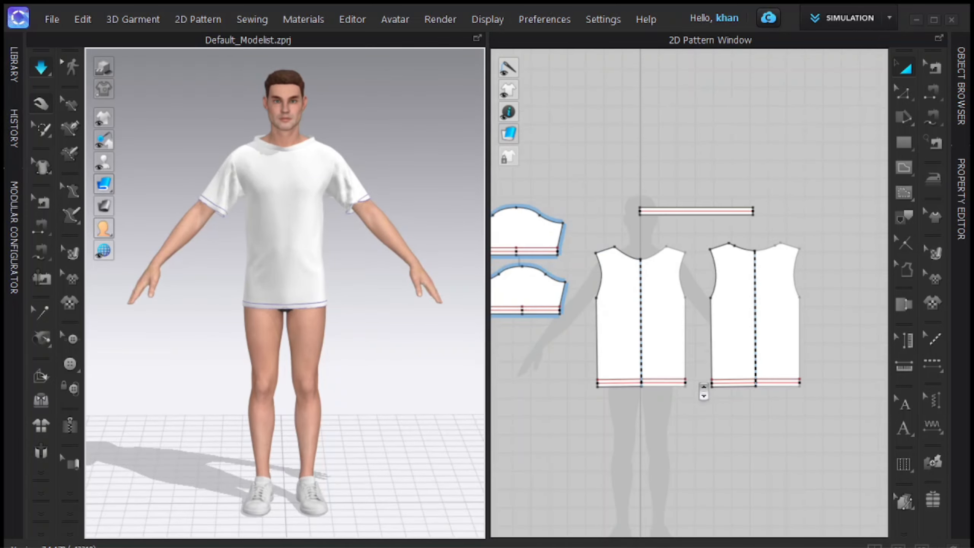
pyautogui.scroll(-2, 696, 384)
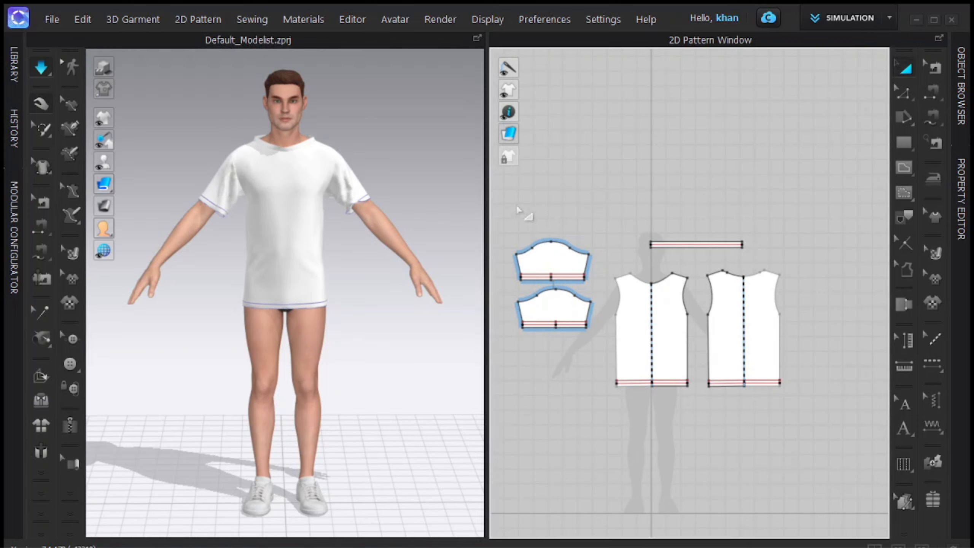
pyautogui.hotkey('ctrl', 'a')
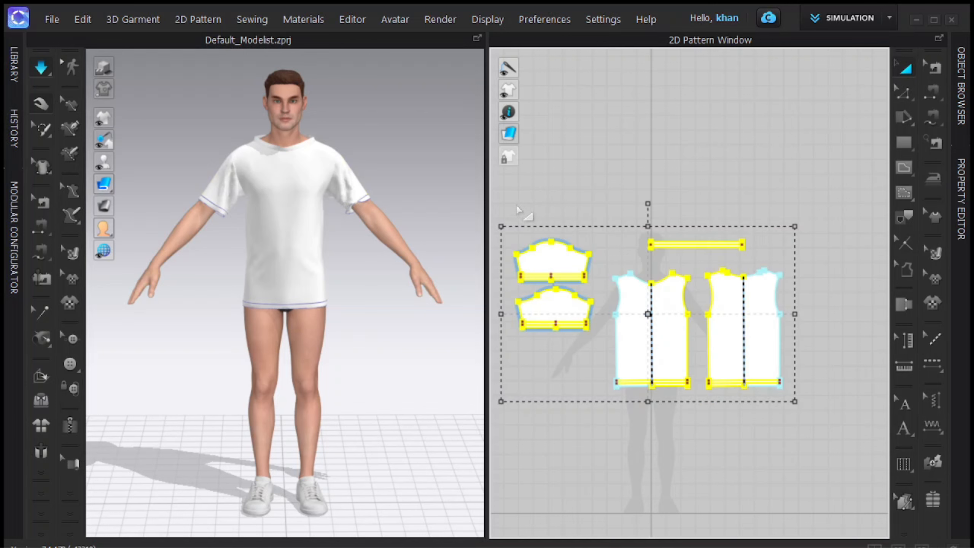
pyautogui.click(963, 83)
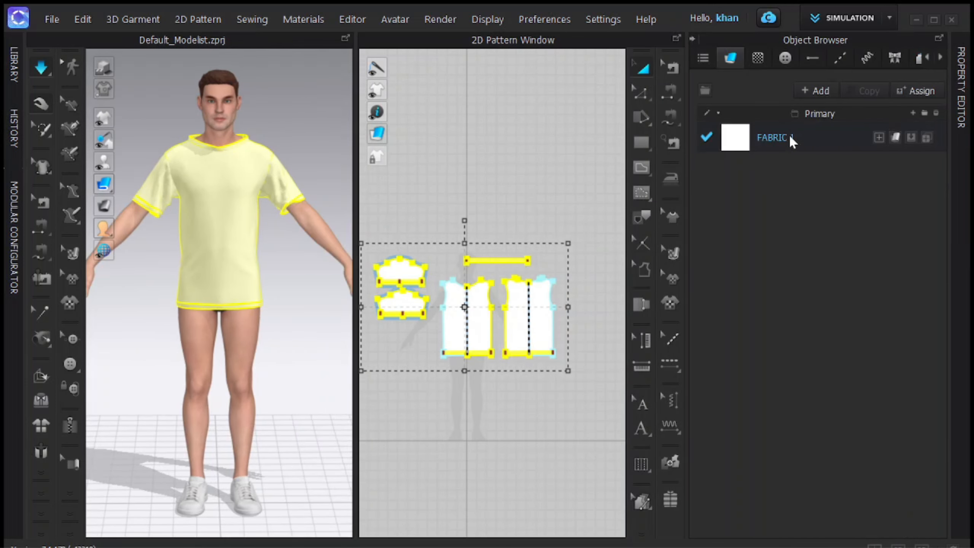
pyautogui.click(964, 115)
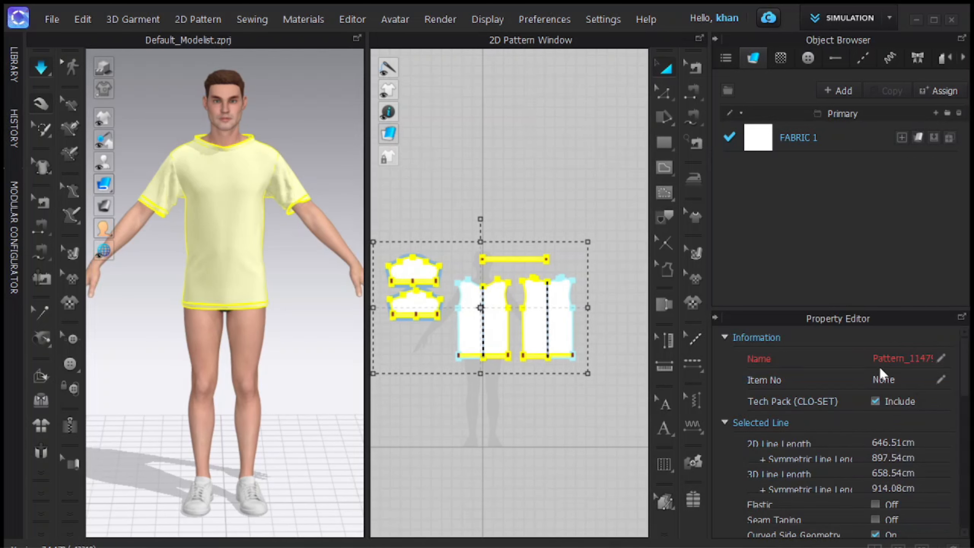
# Step: Rename the fabric FABRIC 1 as Body
pyautogui.click(799, 136)
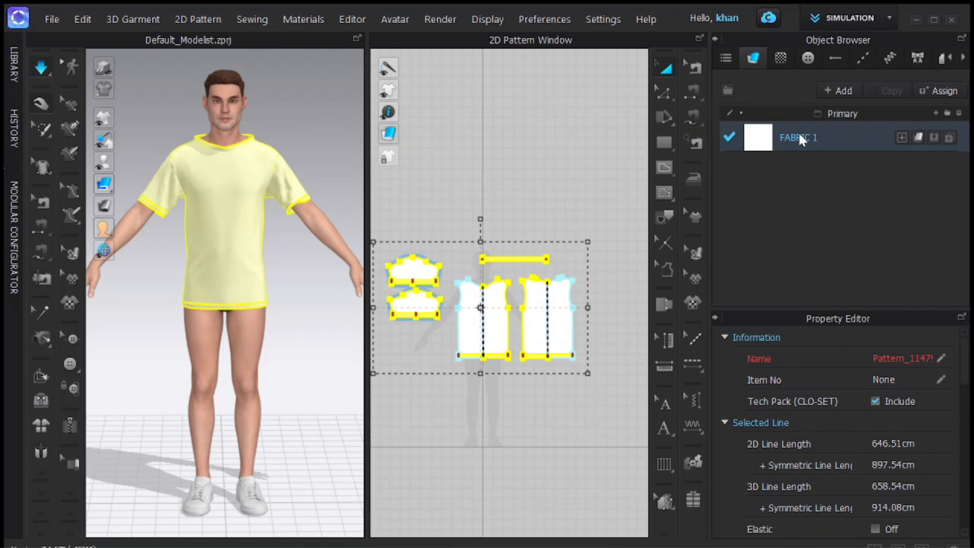
pyautogui.doubleClick(798, 135)
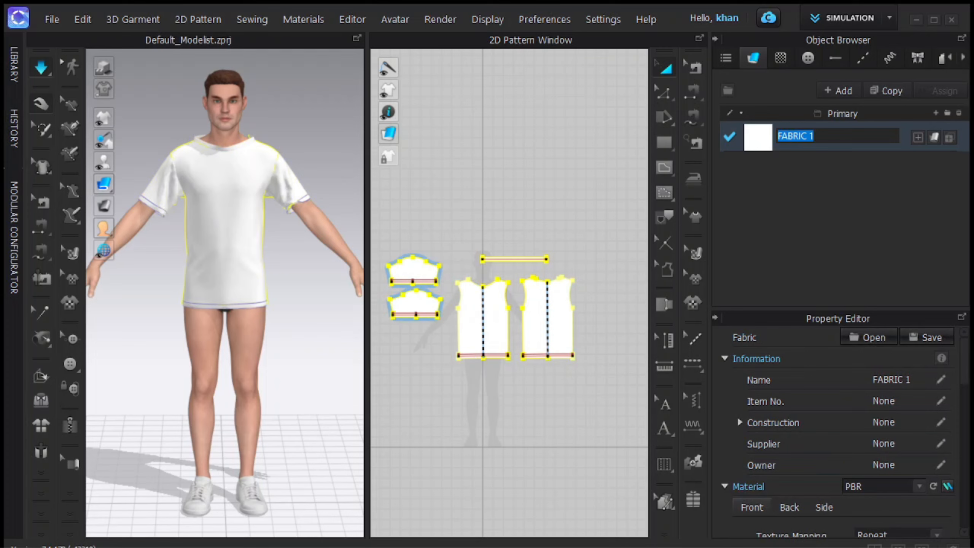
pyautogui.write('Body')
pyautogui.press('Return')
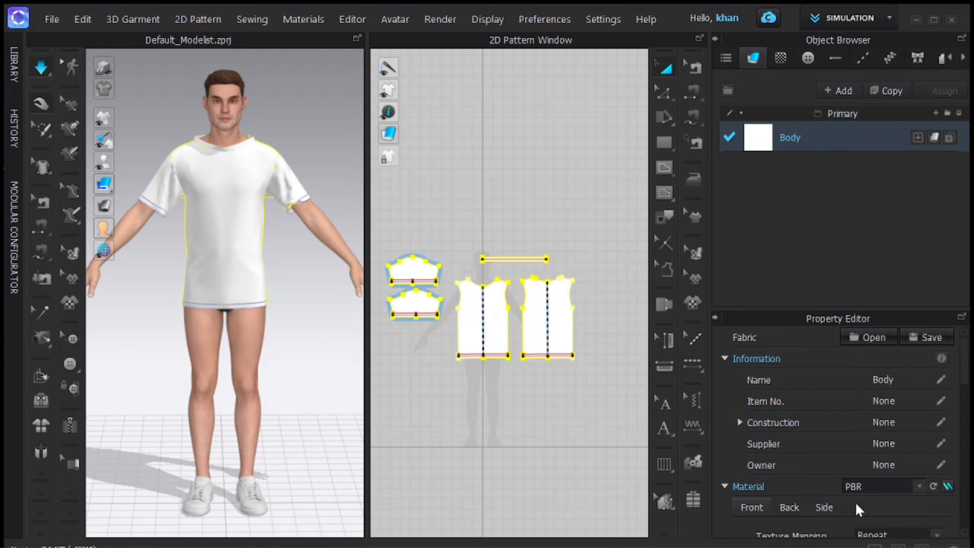
# Step: Set the Body fabric's physical property preset to Knit_Cotton_Rayon Jersey
pyautogui.scroll(-2, 830, 392)
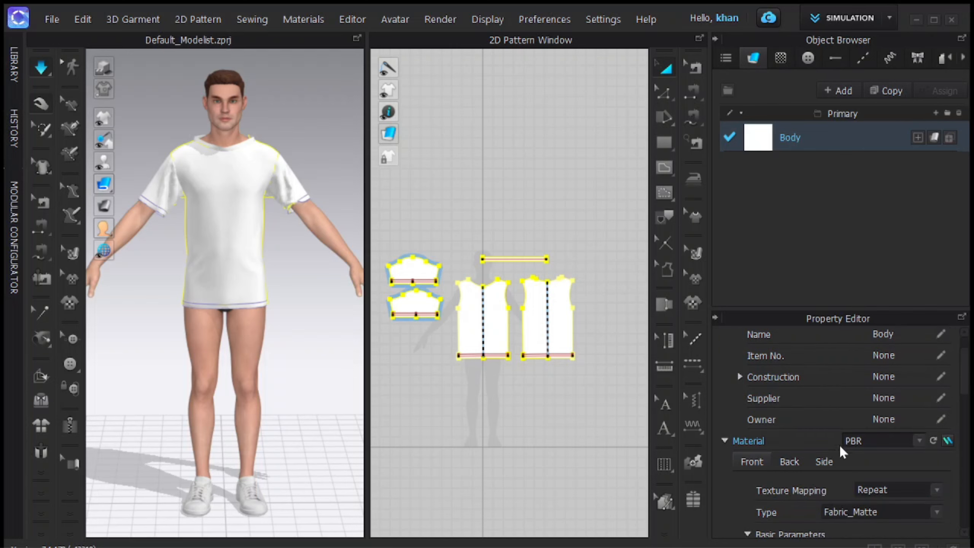
pyautogui.scroll(-2, 845, 451)
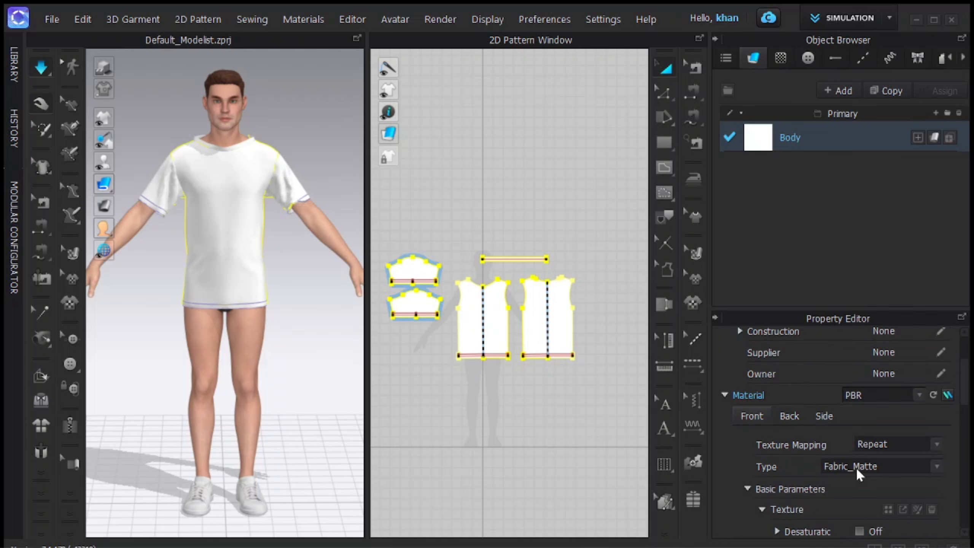
pyautogui.click(935, 468)
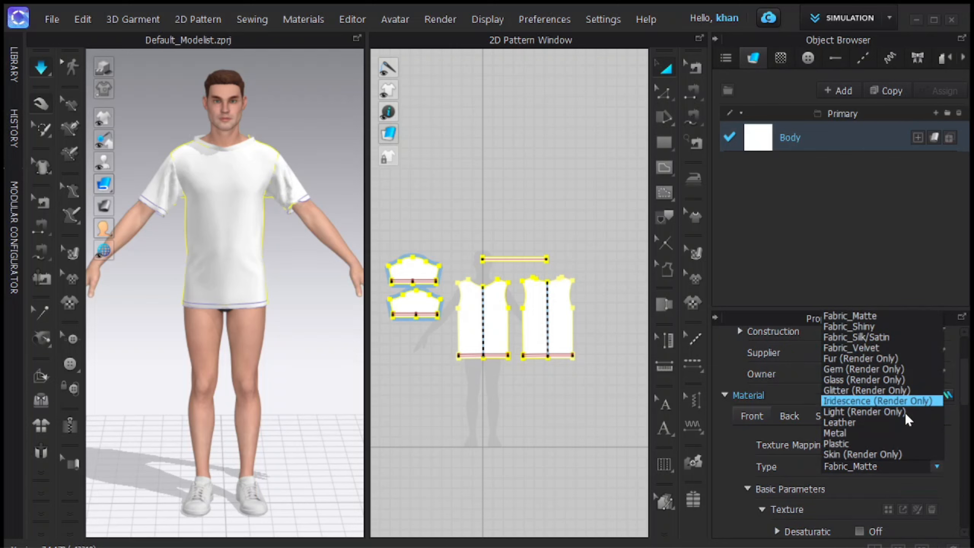
pyautogui.click(935, 481)
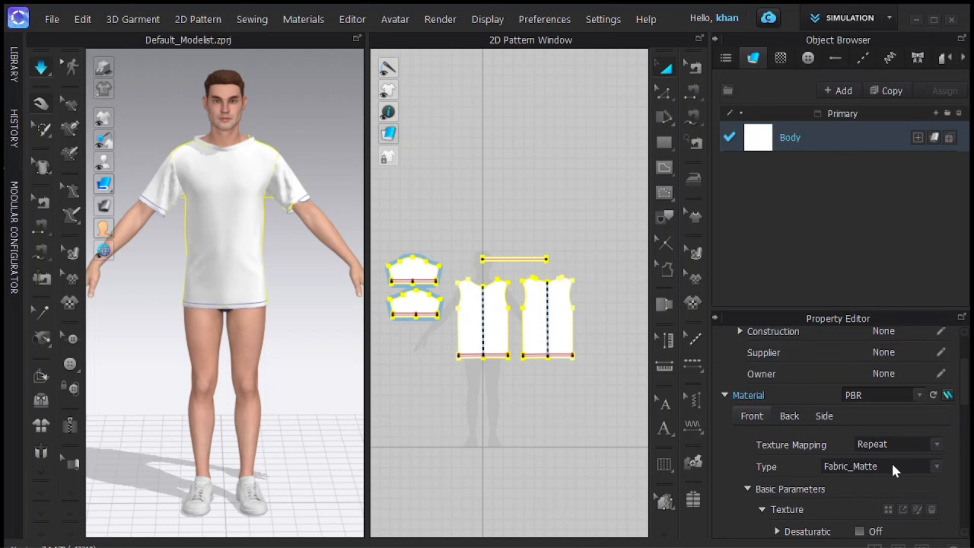
pyautogui.scroll(-3, 878, 449)
pyautogui.scroll(-3, 860, 430)
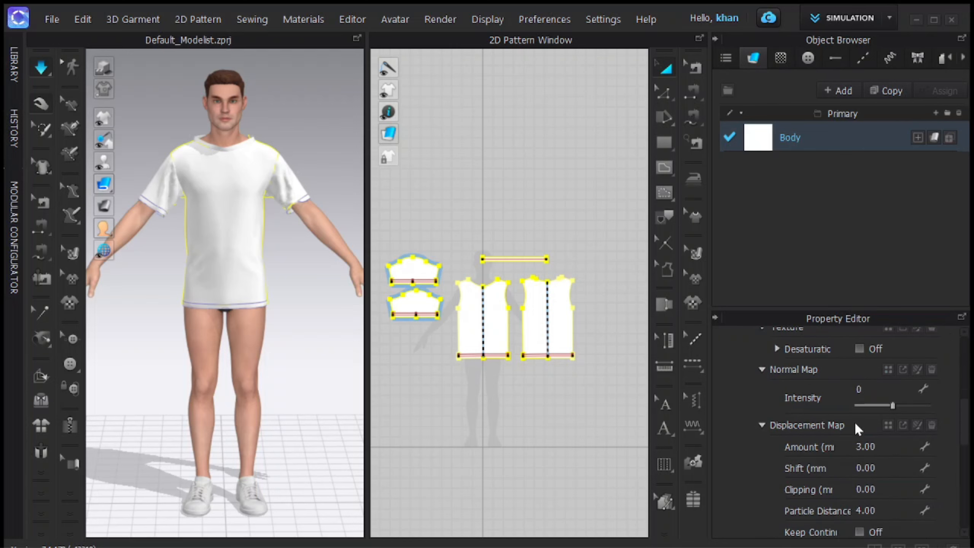
pyautogui.scroll(-6, 851, 428)
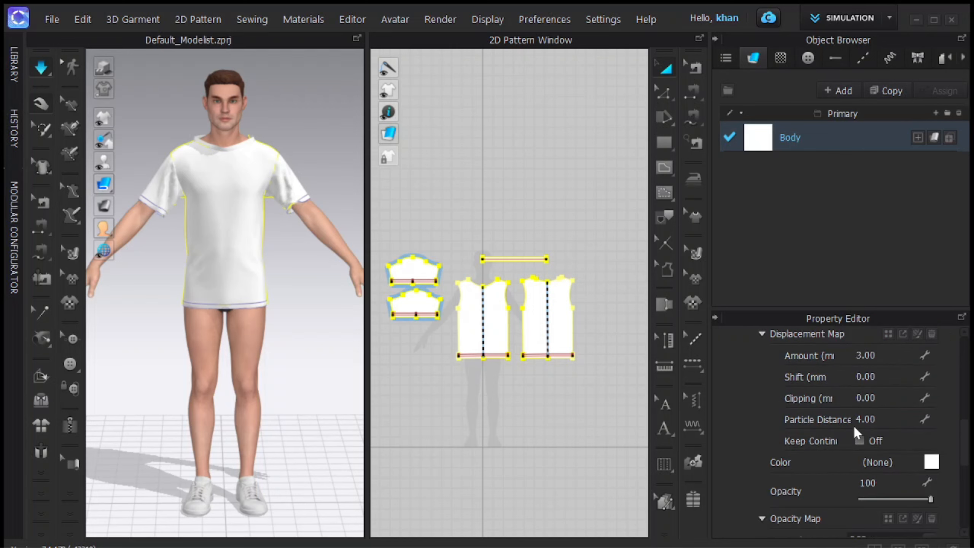
pyautogui.scroll(-5, 856, 429)
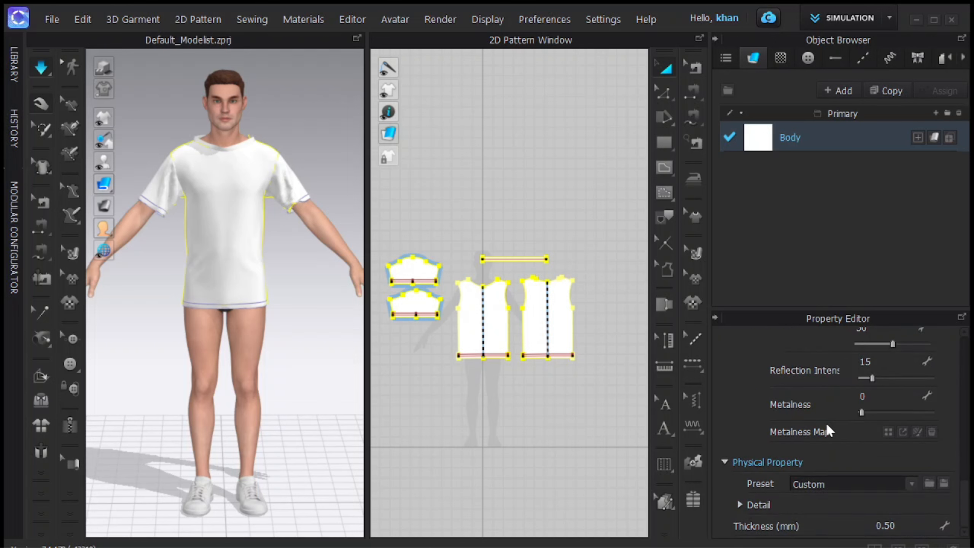
pyautogui.click(911, 484)
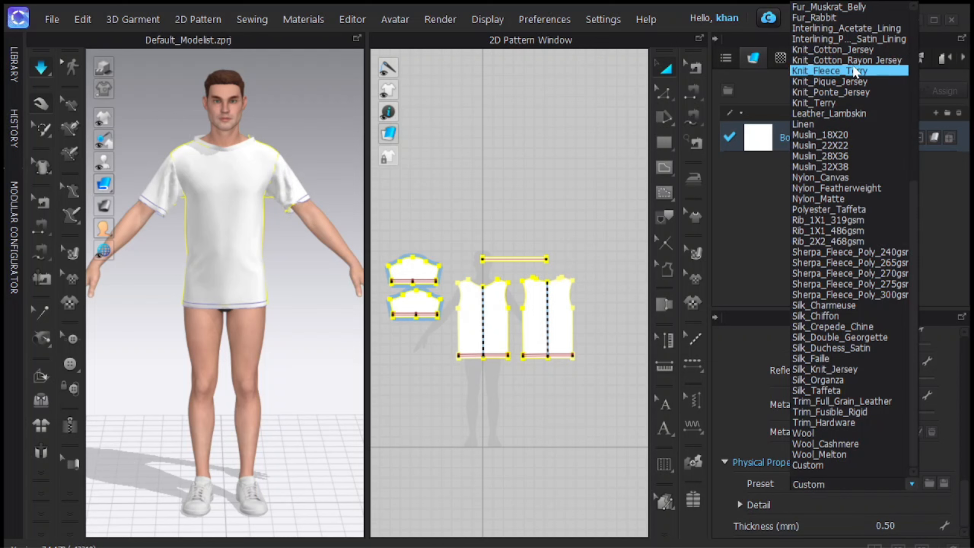
pyautogui.click(852, 61)
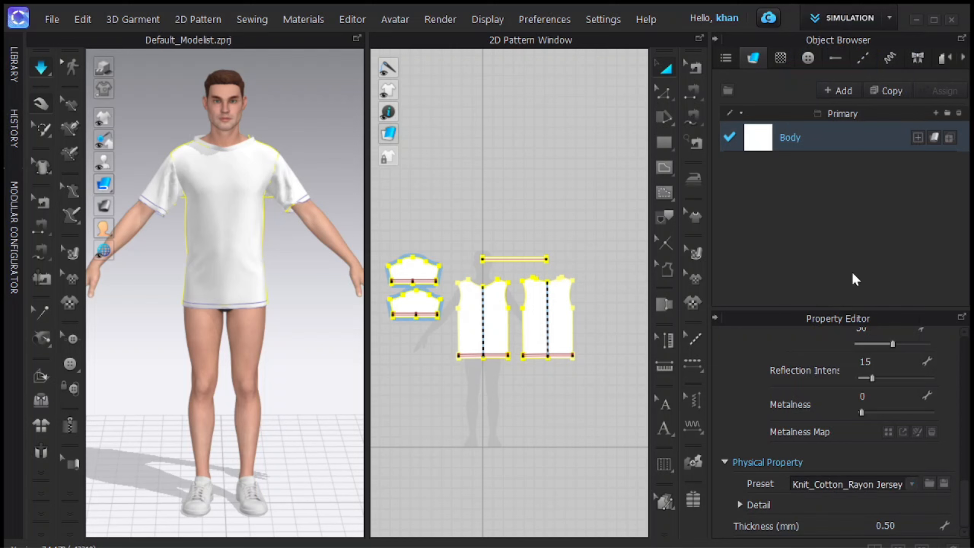
# Step: Go back to the texture and normal map settings in the Body fabric's basic material parameters
pyautogui.scroll(1, 846, 403)
pyautogui.scroll(5, 843, 399)
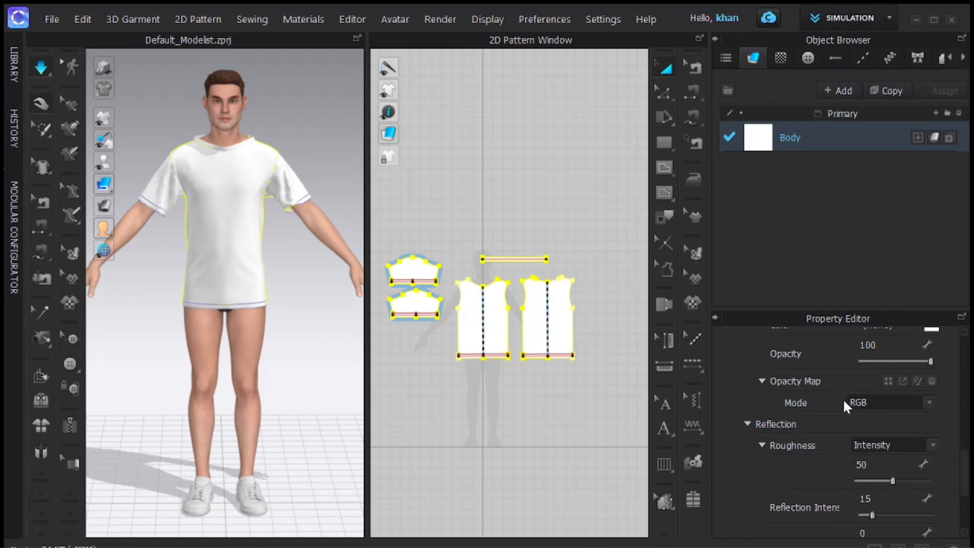
pyautogui.scroll(4, 831, 399)
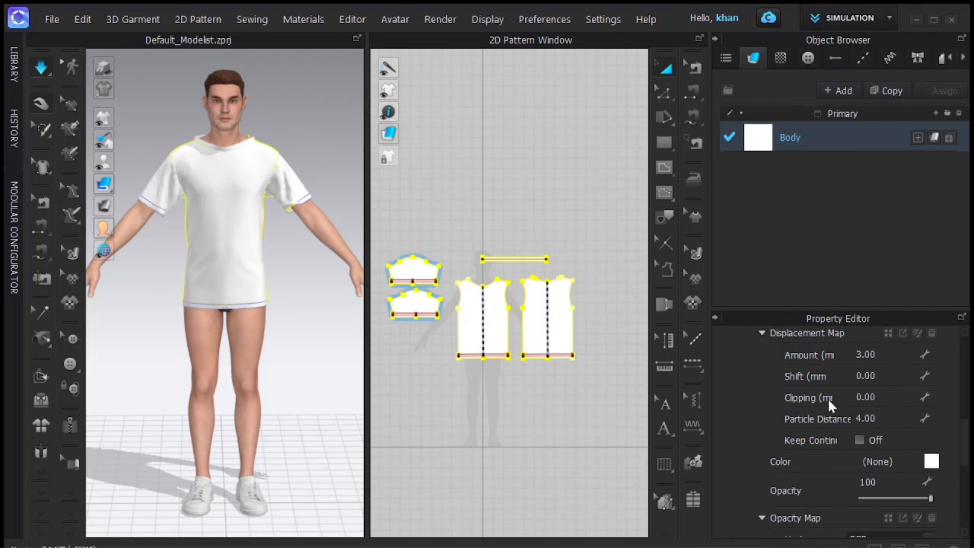
pyautogui.scroll(2, 825, 391)
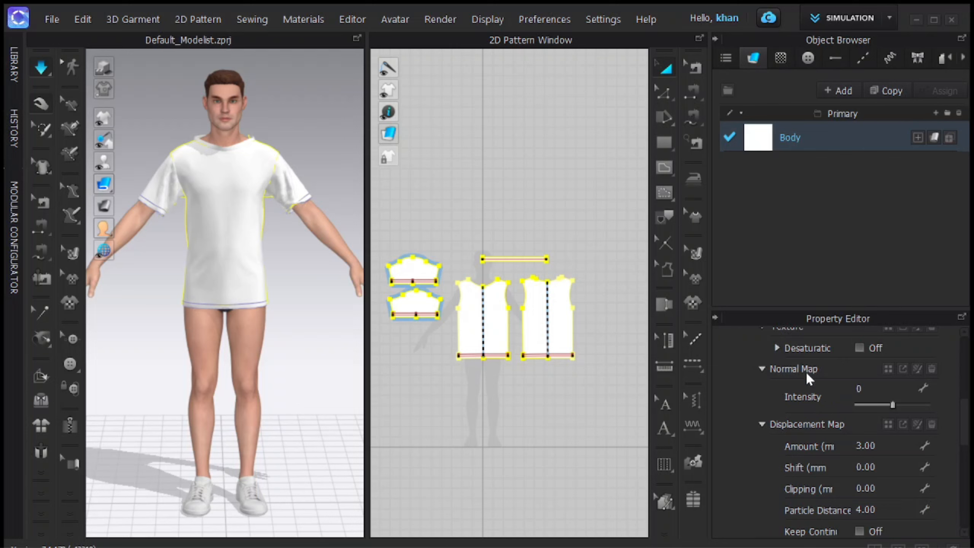
pyautogui.scroll(2, 805, 370)
pyautogui.scroll(2, 805, 371)
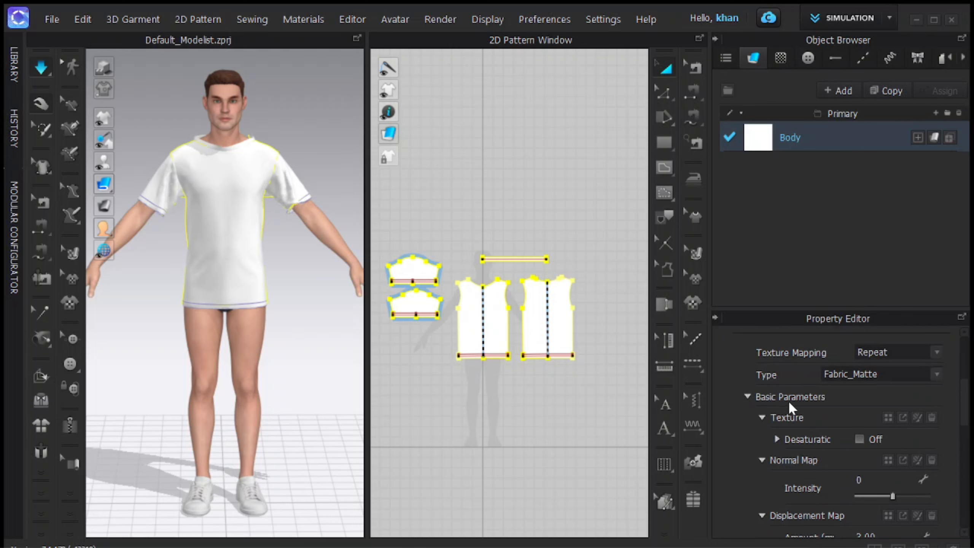